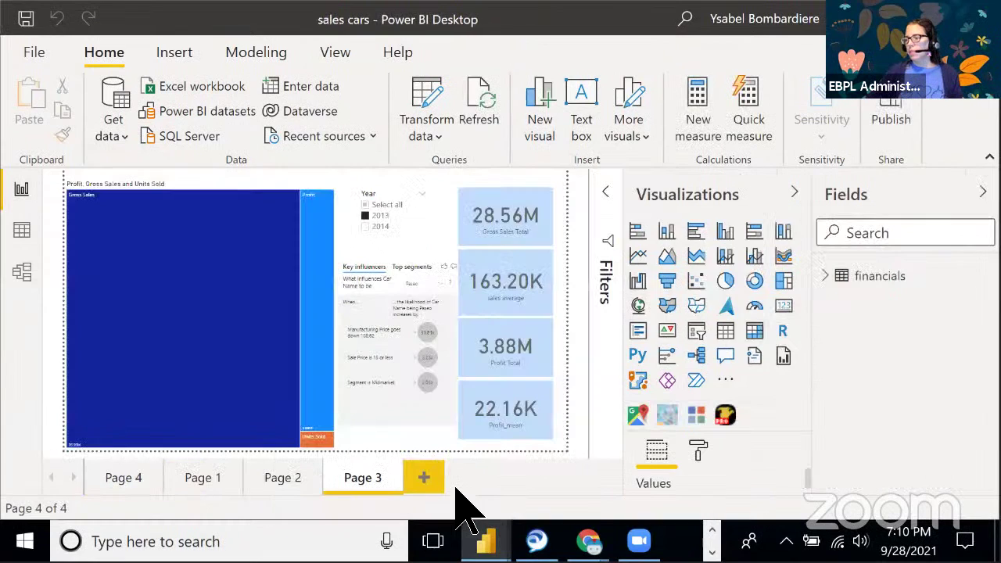
Look over Page 4 and Page 1 of the sales cars report
{"action": "left_click", "coordinate": [126, 480]}
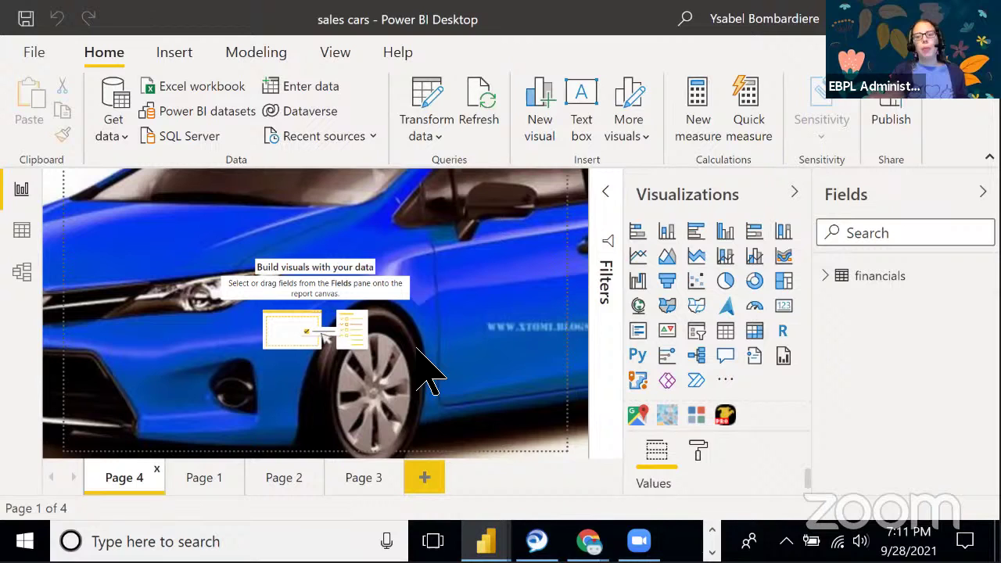
{"action": "left_click", "coordinate": [203, 481]}
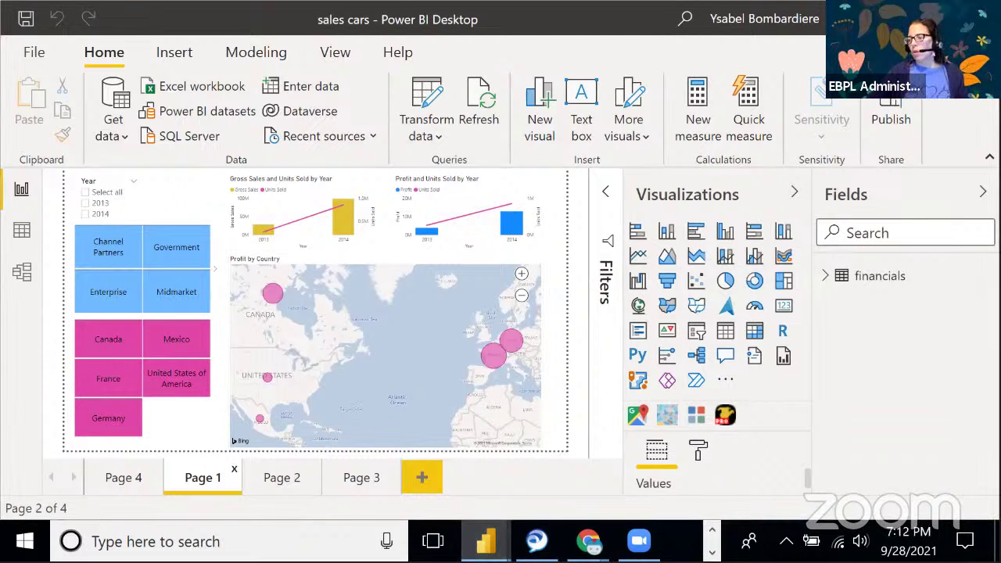
Switch to the untitled report window and dismiss the auto recovery notice, choosing to remove the recovered files
{"action": "mouse_move", "coordinate": [485, 541]}
{"action": "left_click", "coordinate": [576, 480]}
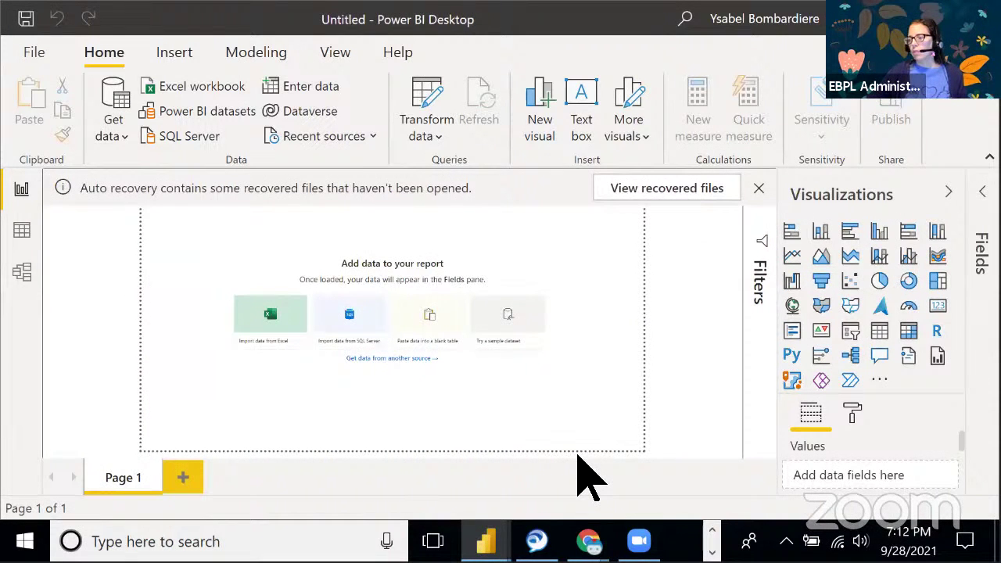
{"action": "left_click", "coordinate": [758, 189]}
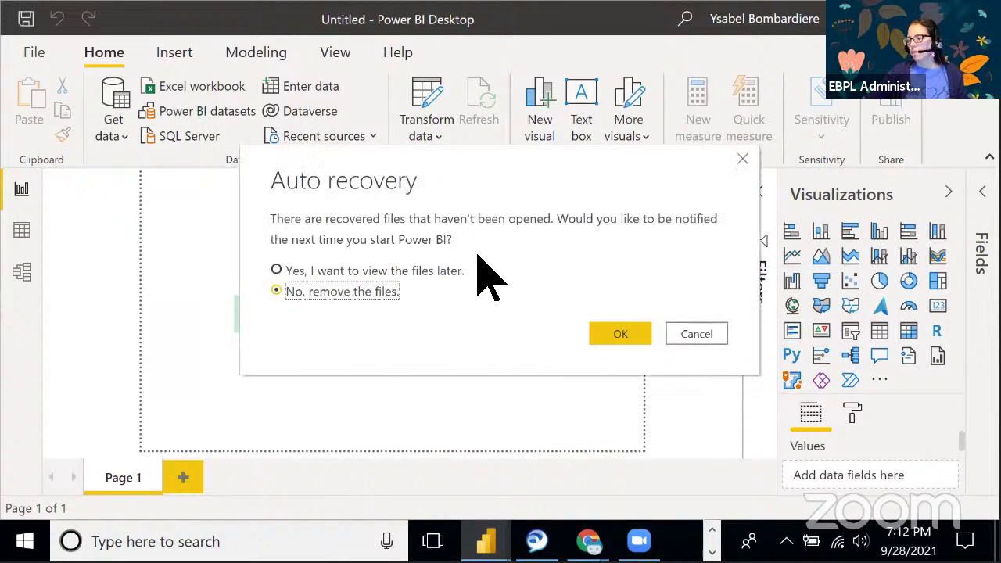
{"action": "left_click", "coordinate": [461, 269]}
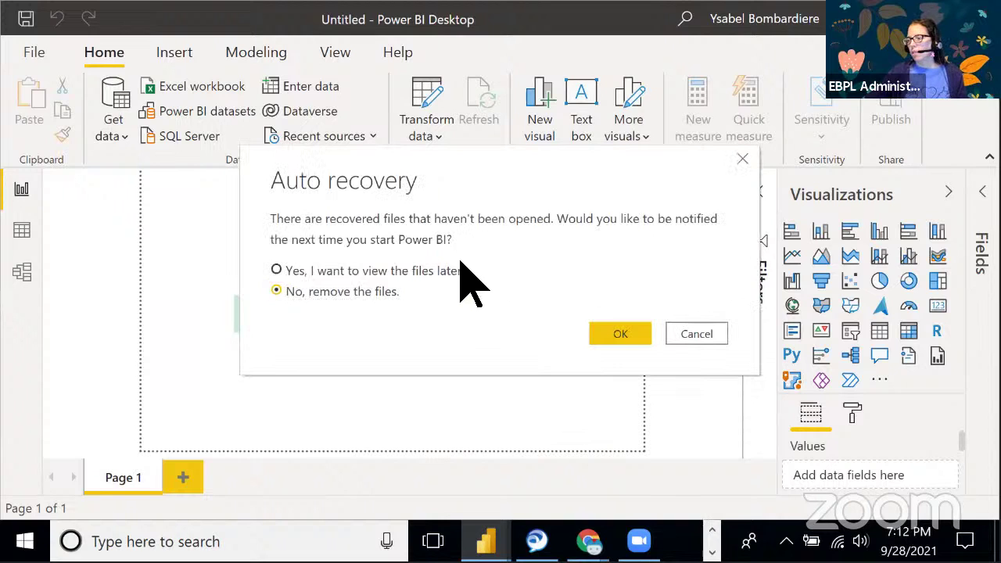
{"action": "left_click", "coordinate": [620, 334]}
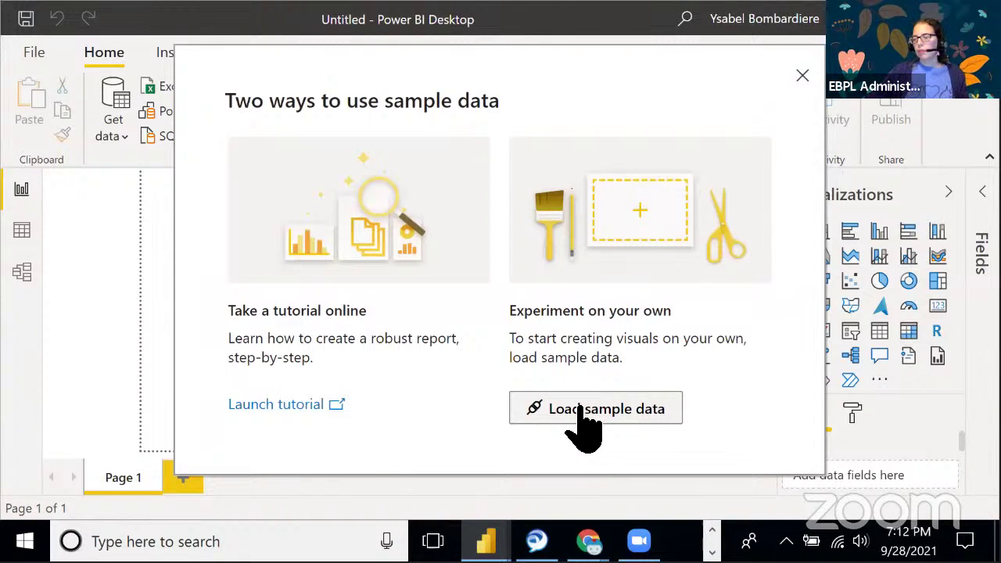
Load the sample data, select the financials table and open it for transforming in Power Query Editor
{"action": "left_click", "coordinate": [578, 419]}
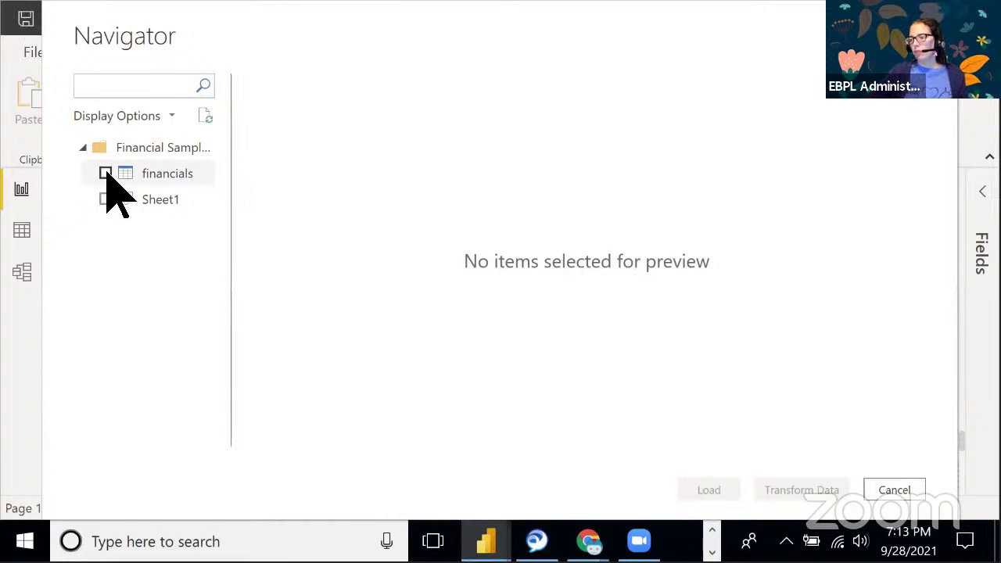
{"action": "left_click", "coordinate": [105, 173]}
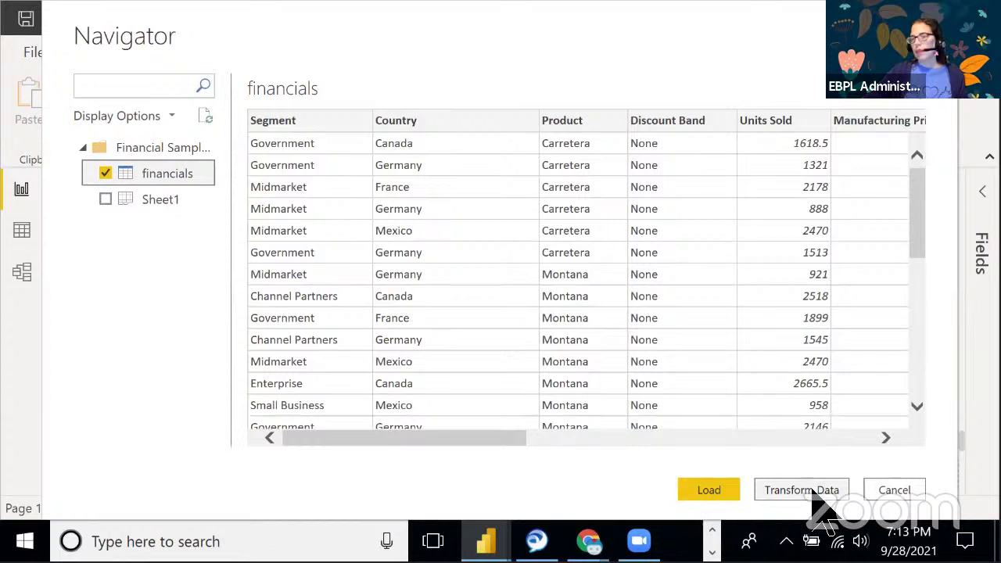
{"action": "left_click", "coordinate": [813, 491]}
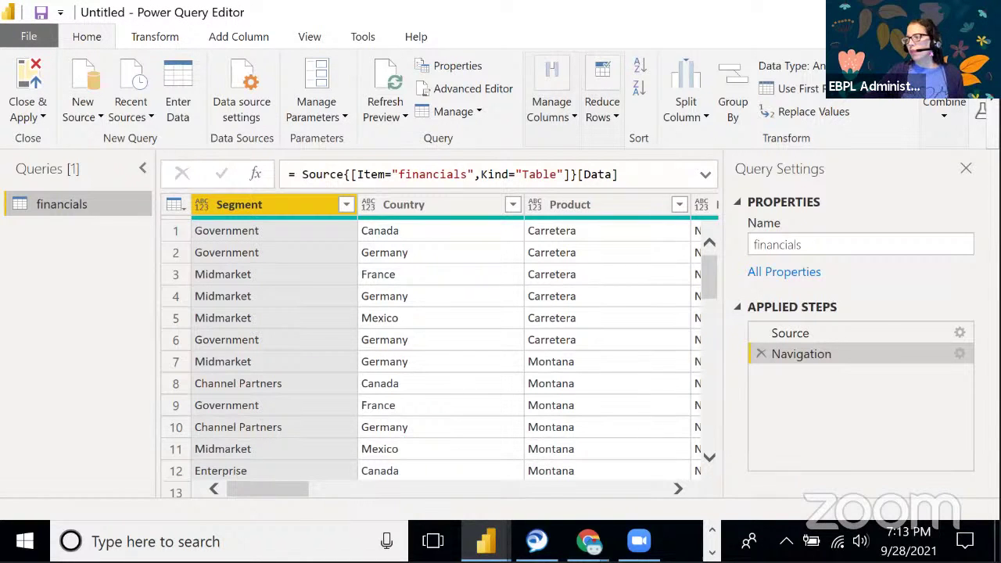
Reposition and enlarge the Power Query Editor window to nearly full screen, and select the Segment column
{"action": "left_click", "coordinate": [733, 88]}
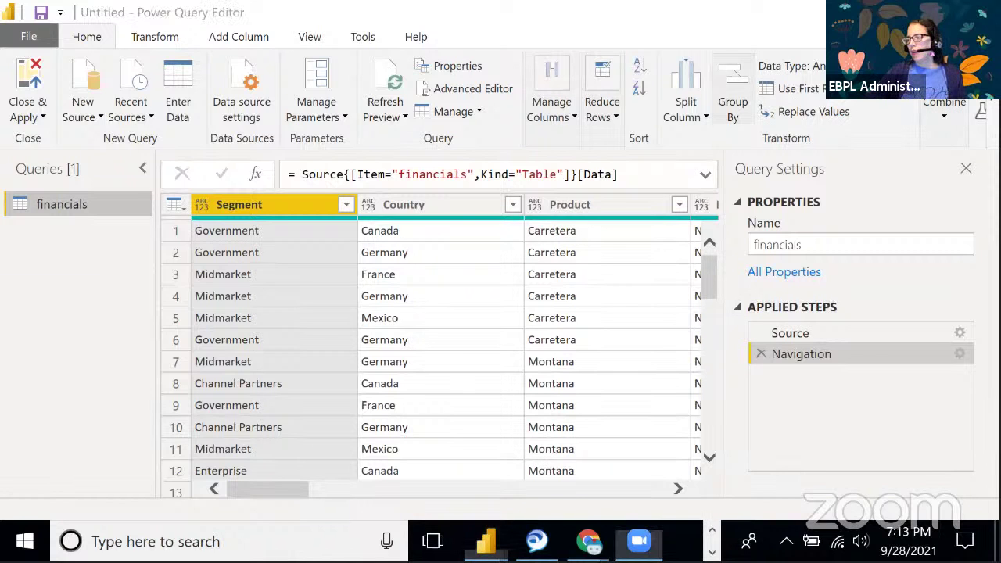
{"action": "left_click_drag", "start_coordinate": [813, 10], "coordinate": [921, 197]}
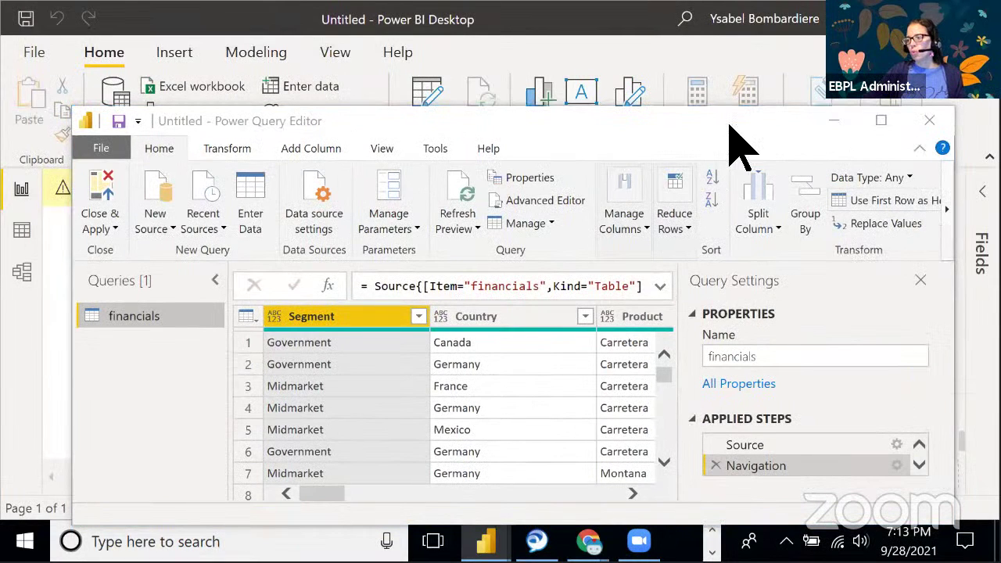
{"action": "left_click_drag", "start_coordinate": [727, 123], "coordinate": [704, 103]}
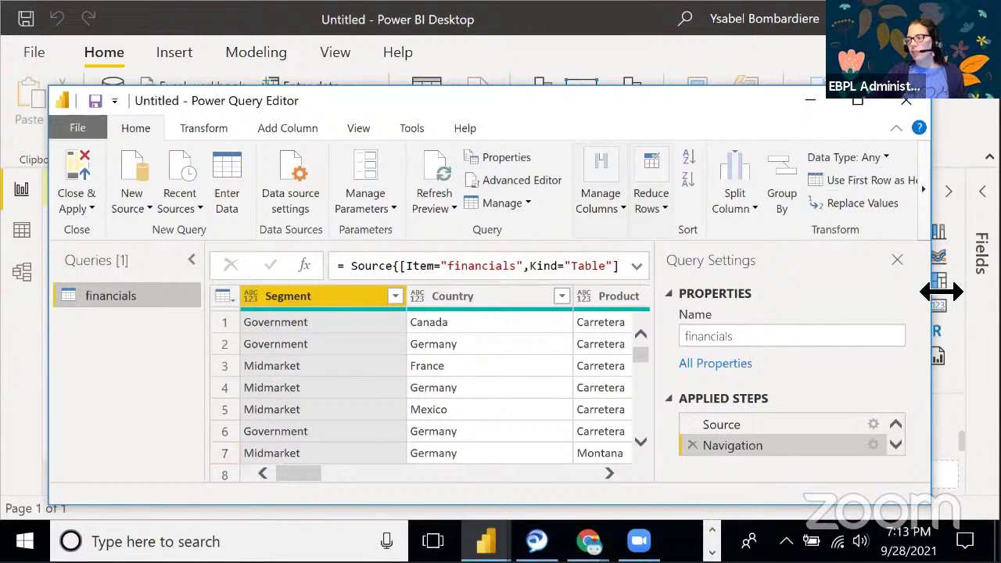
{"action": "left_click_drag", "start_coordinate": [940, 290], "coordinate": [1000, 291]}
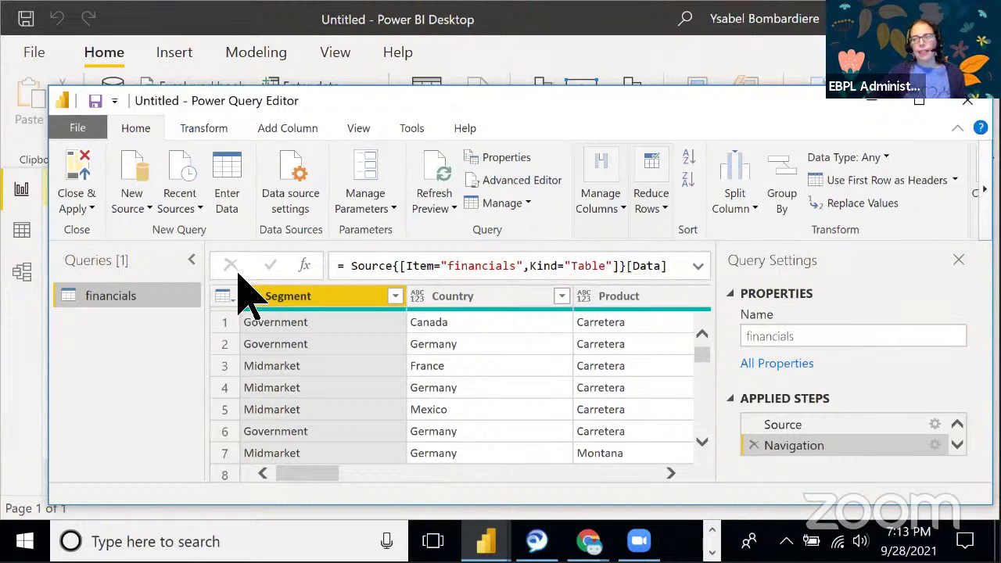
{"action": "left_click", "coordinate": [337, 300]}
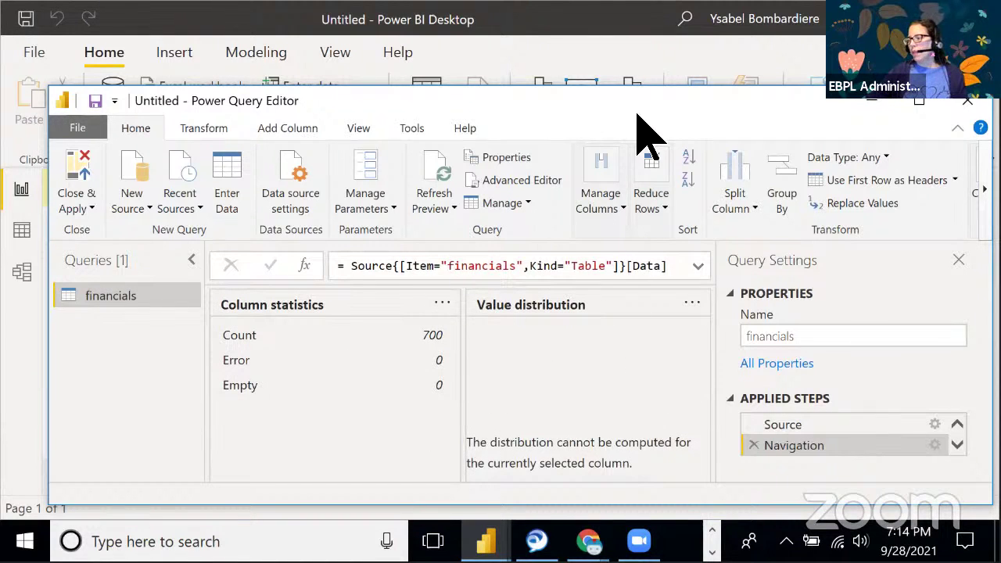
{"action": "left_click_drag", "start_coordinate": [701, 111], "coordinate": [675, 86]}
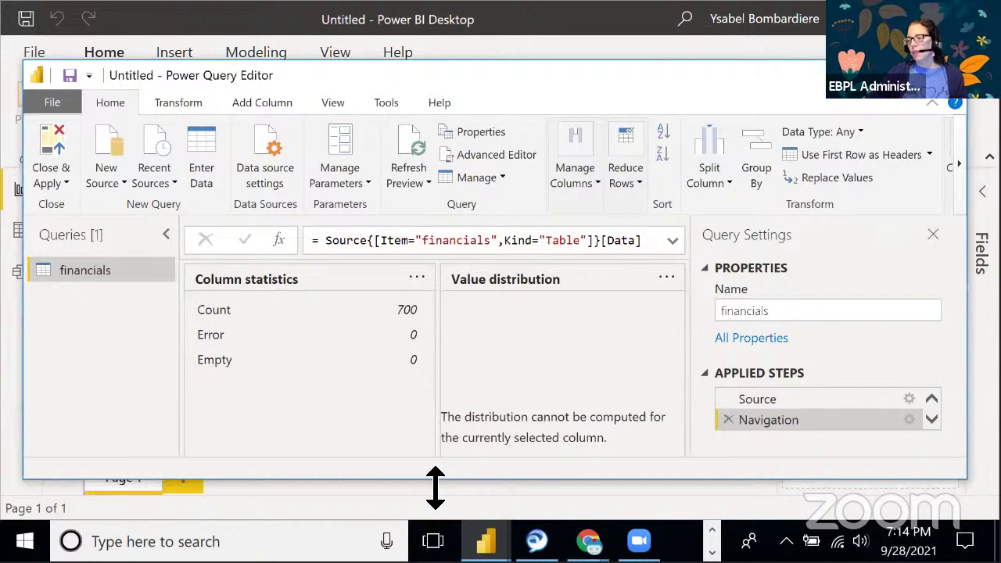
{"action": "left_click_drag", "start_coordinate": [436, 488], "coordinate": [352, 516]}
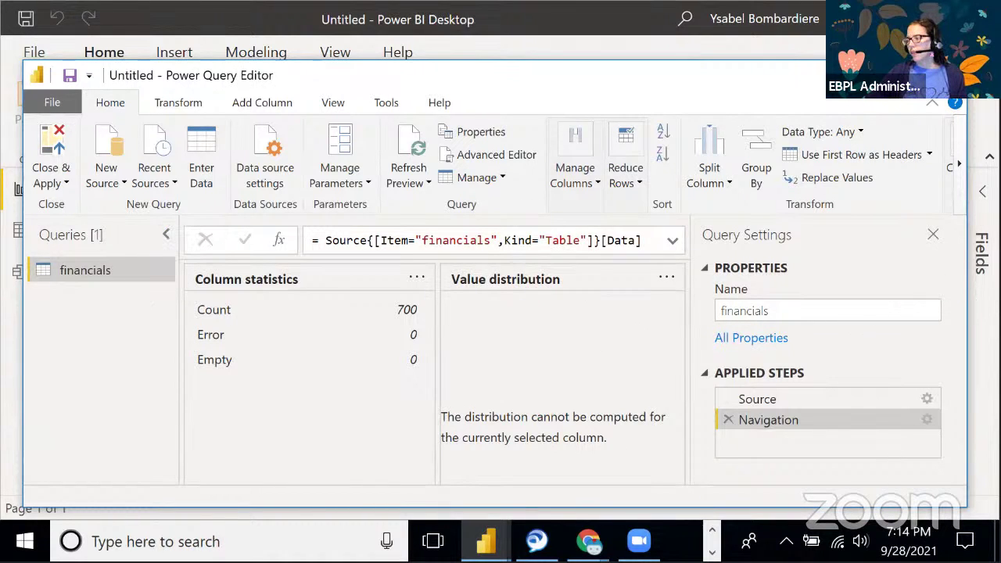
{"action": "left_click_drag", "start_coordinate": [966, 313], "coordinate": [995, 313]}
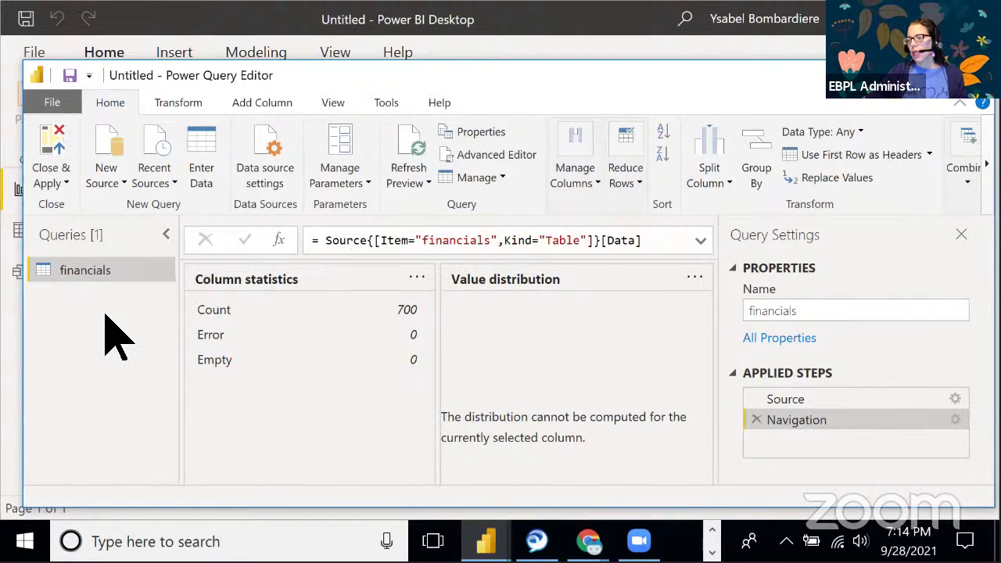
{"action": "double_click", "coordinate": [162, 506]}
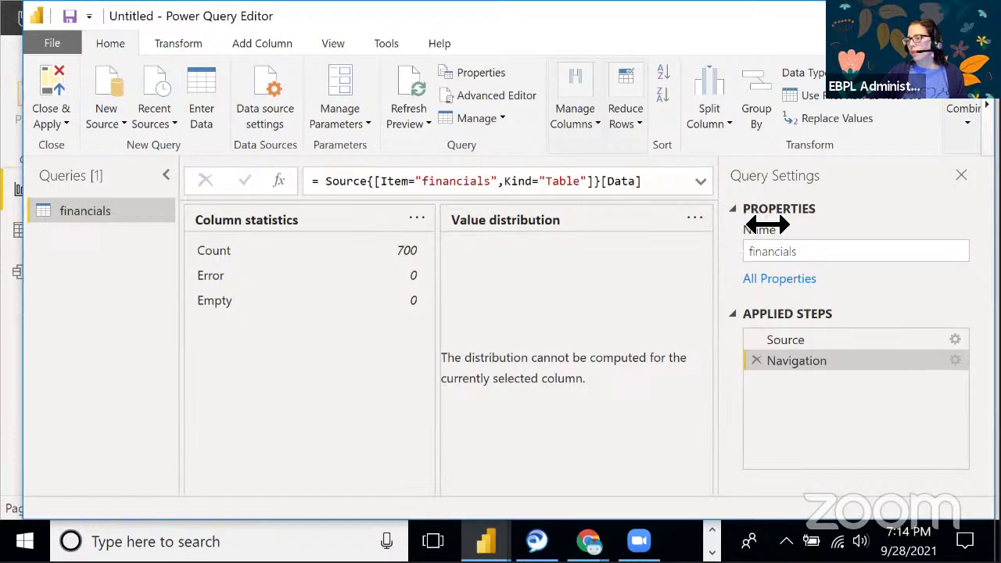
Close the Query Settings pane and shrink the column profile area to reveal the rows of the financials table
{"action": "left_click_drag", "start_coordinate": [766, 225], "coordinate": [874, 213]}
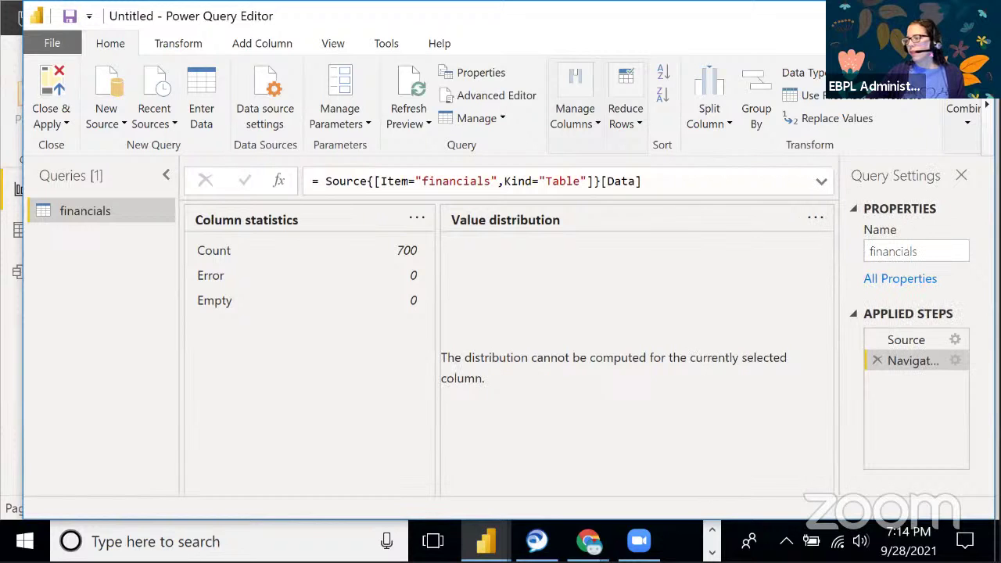
{"action": "left_click", "coordinate": [960, 177]}
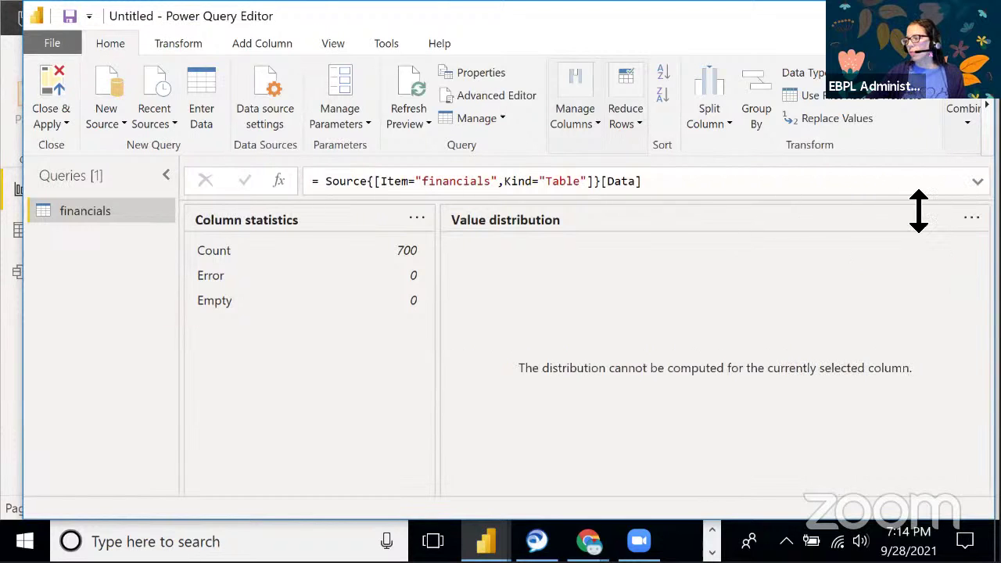
{"action": "left_click_drag", "start_coordinate": [918, 211], "coordinate": [952, 367]}
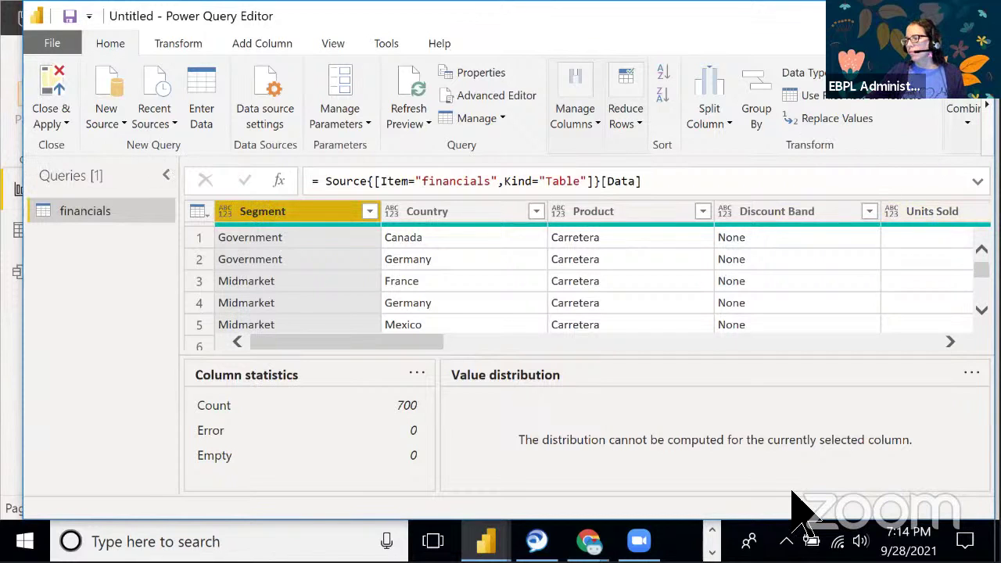
Automatically detect the data types of the Segment and Product columns, and set the Country column's type to Text
{"action": "left_click", "coordinate": [178, 46]}
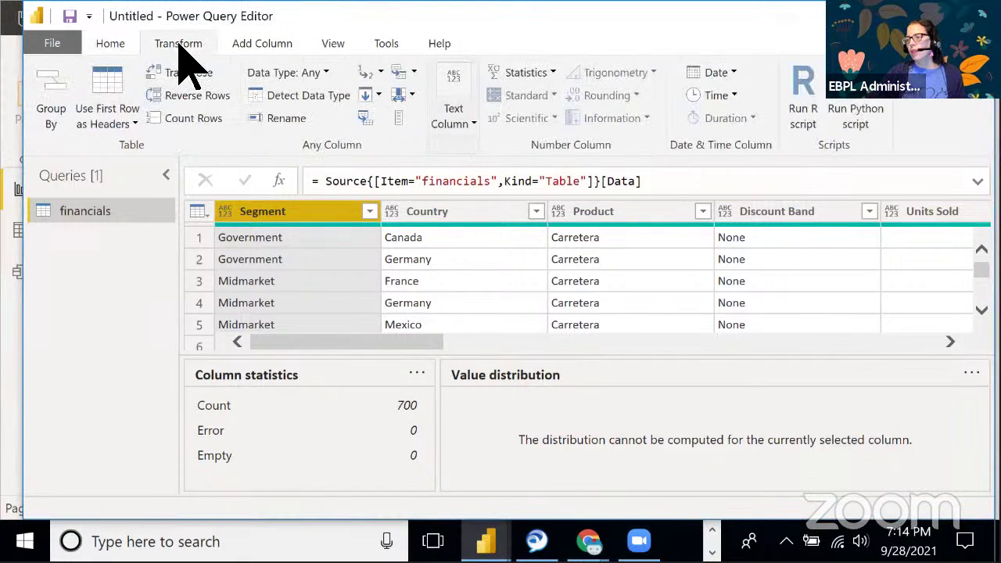
{"action": "left_click", "coordinate": [307, 97]}
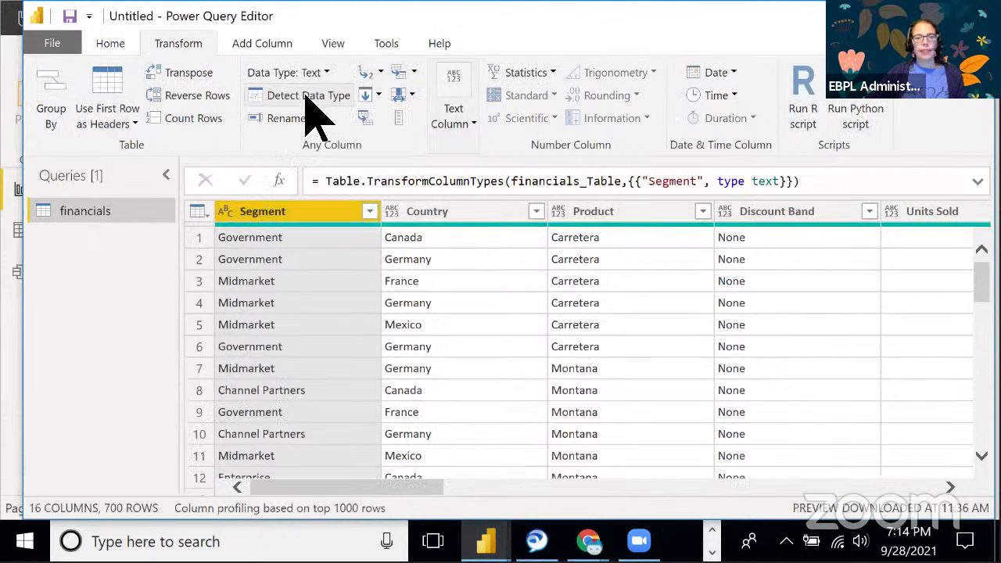
{"action": "left_click", "coordinate": [490, 230]}
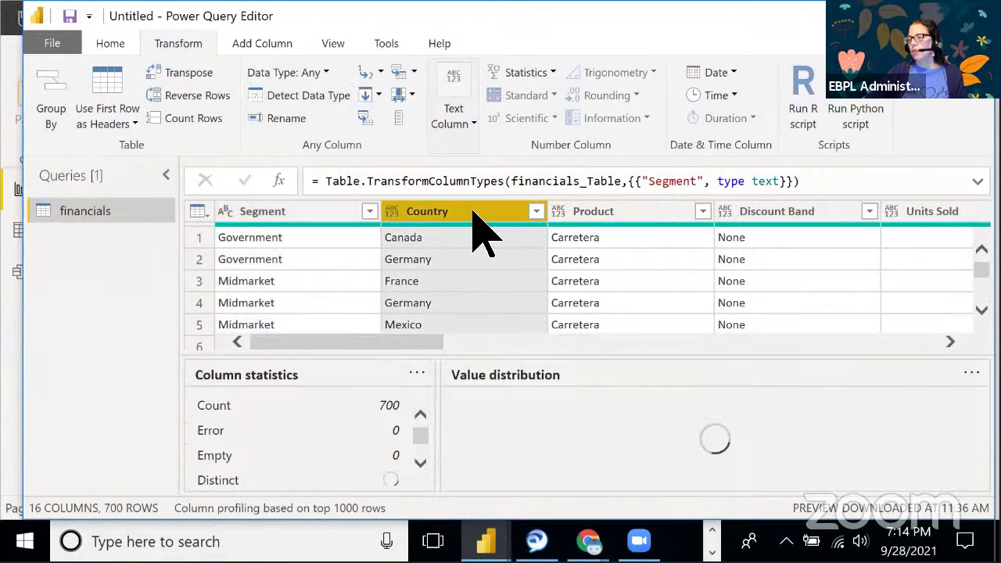
{"action": "left_click", "coordinate": [326, 74]}
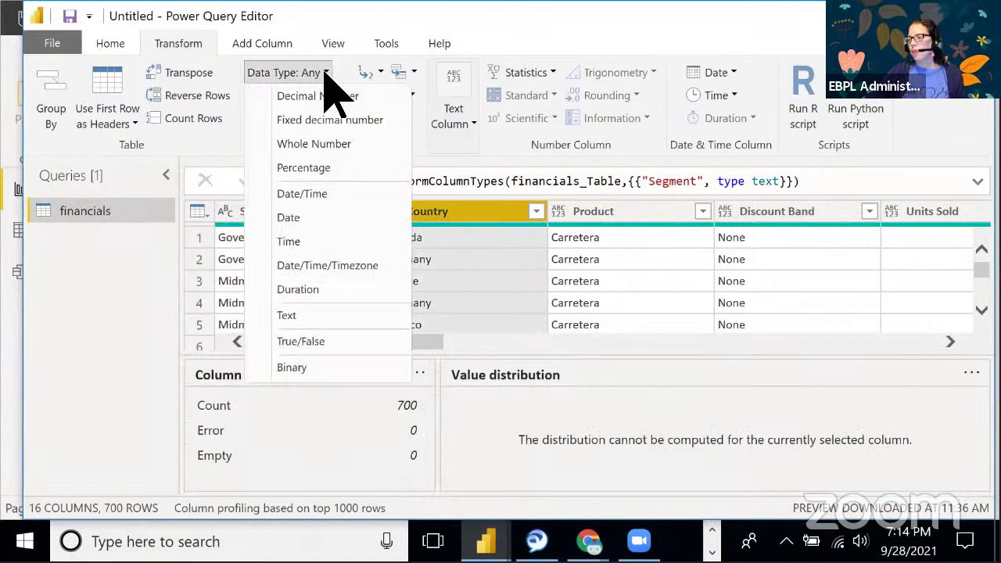
{"action": "left_click", "coordinate": [313, 315]}
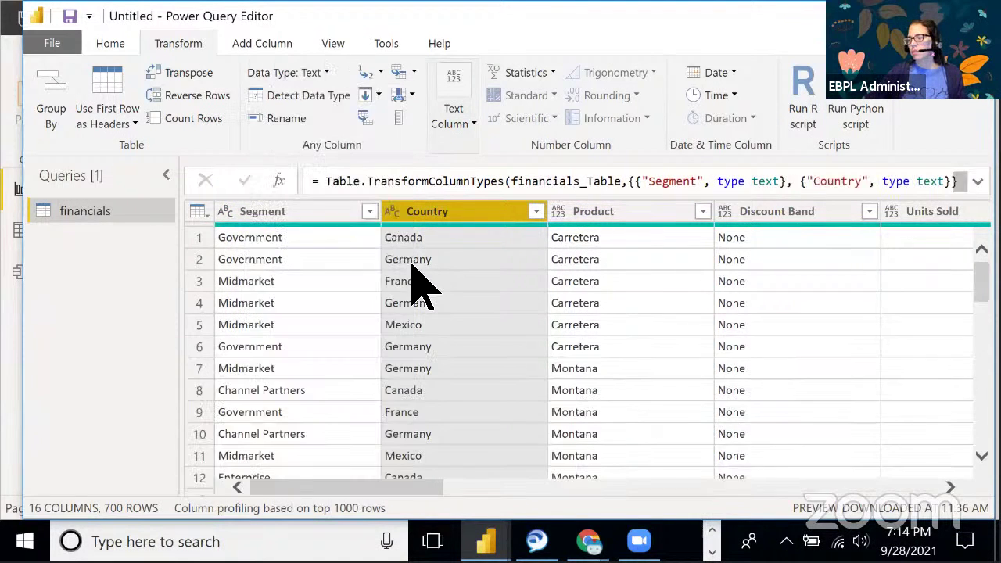
{"action": "left_click", "coordinate": [564, 208]}
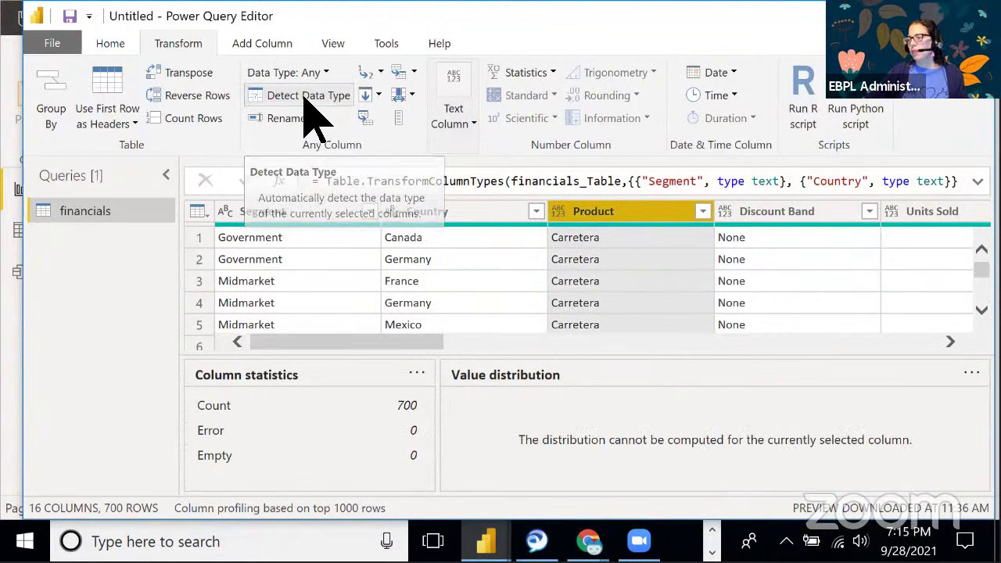
{"action": "left_click", "coordinate": [306, 98]}
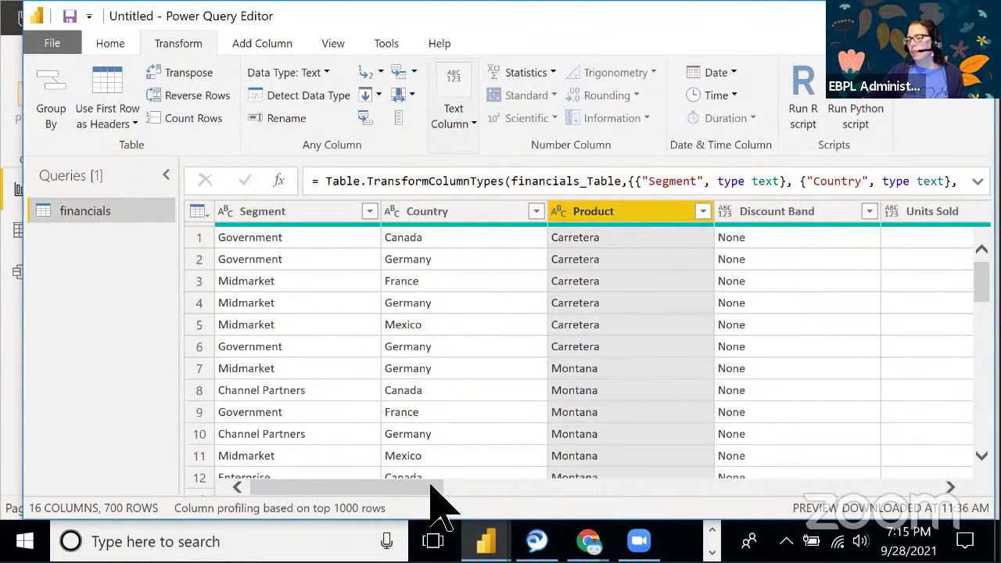
Remove the Discount Band column from the financials table
{"action": "left_click_drag", "start_coordinate": [440, 482], "coordinate": [533, 486]}
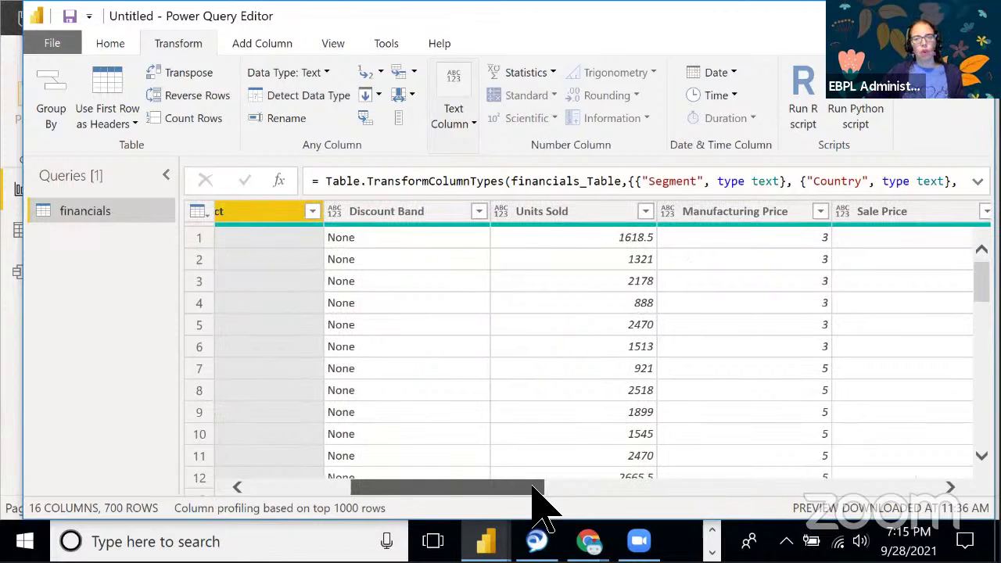
{"action": "left_click", "coordinate": [414, 227]}
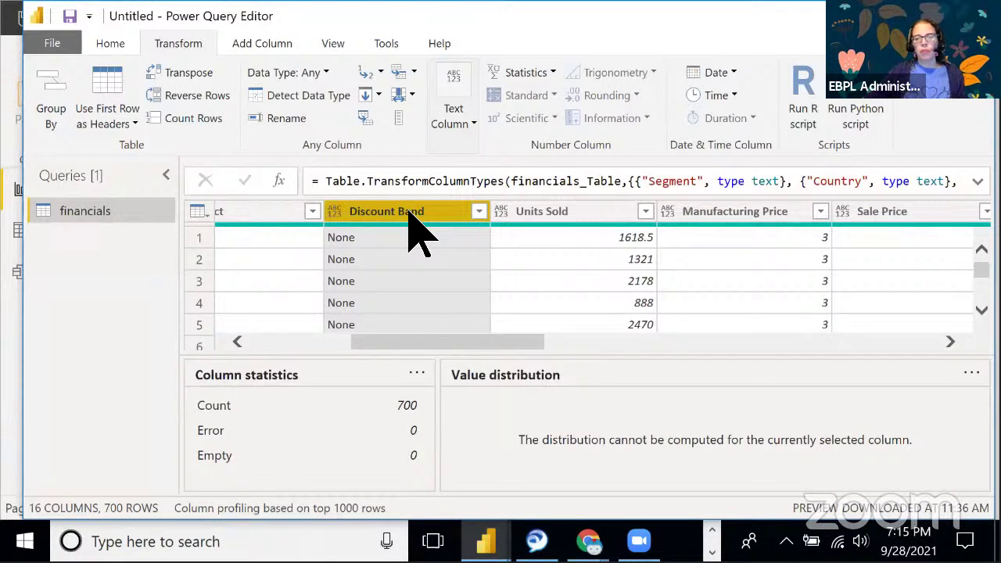
{"action": "right_click", "coordinate": [415, 225]}
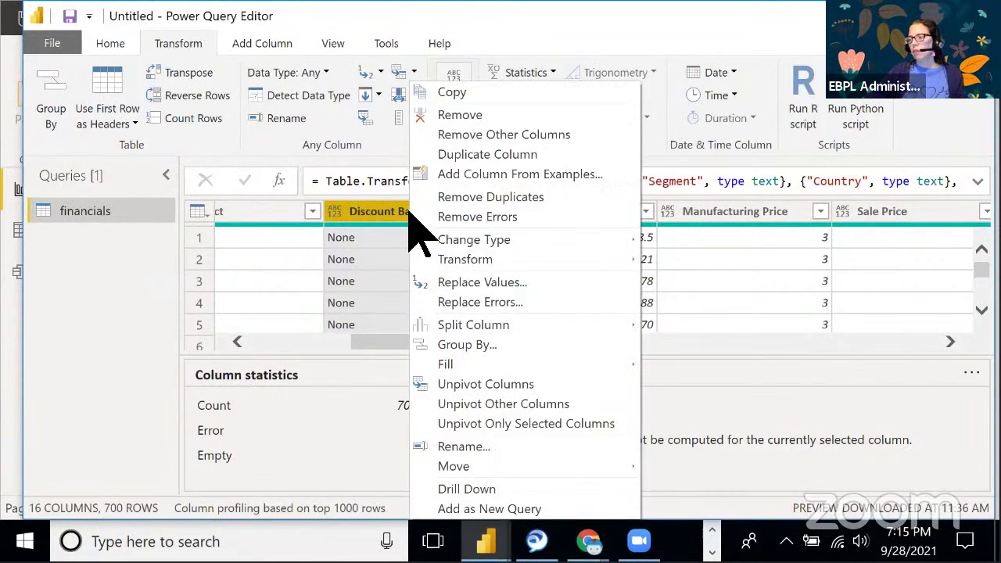
{"action": "left_click", "coordinate": [447, 117]}
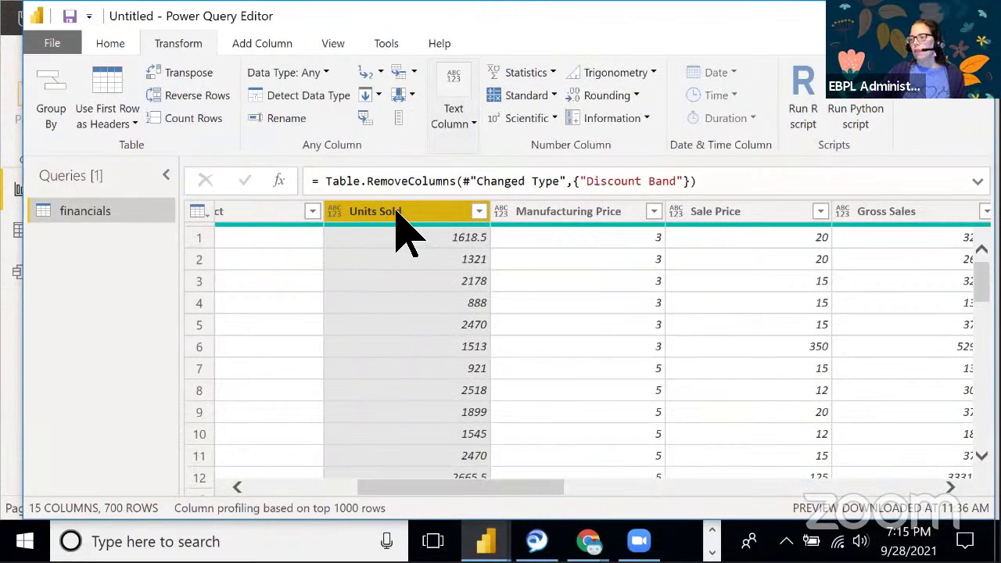
Automatically detect the data types of the Units Sold, Manufacturing Price and Sale Price columns
{"action": "left_click", "coordinate": [312, 96]}
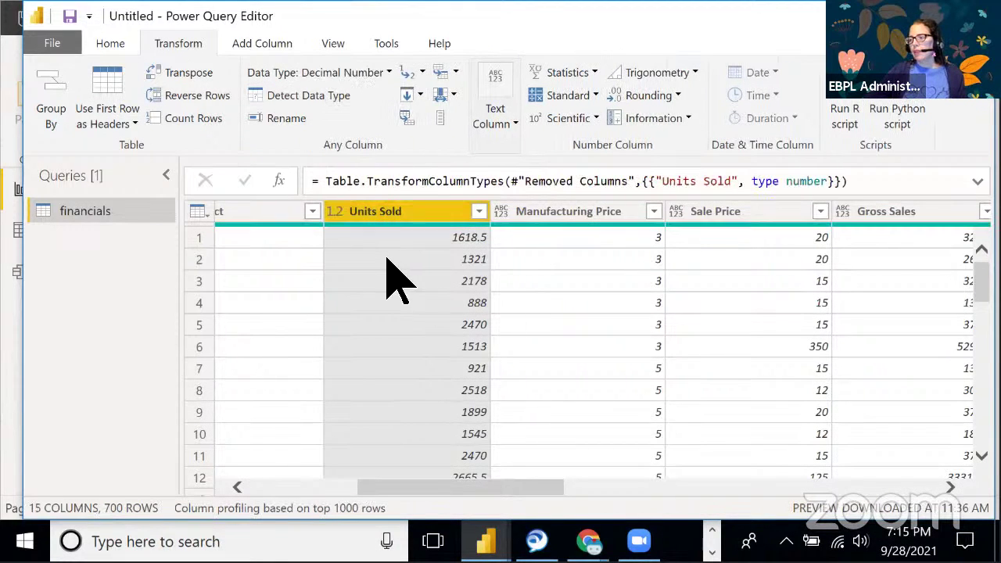
{"action": "left_click", "coordinate": [552, 213]}
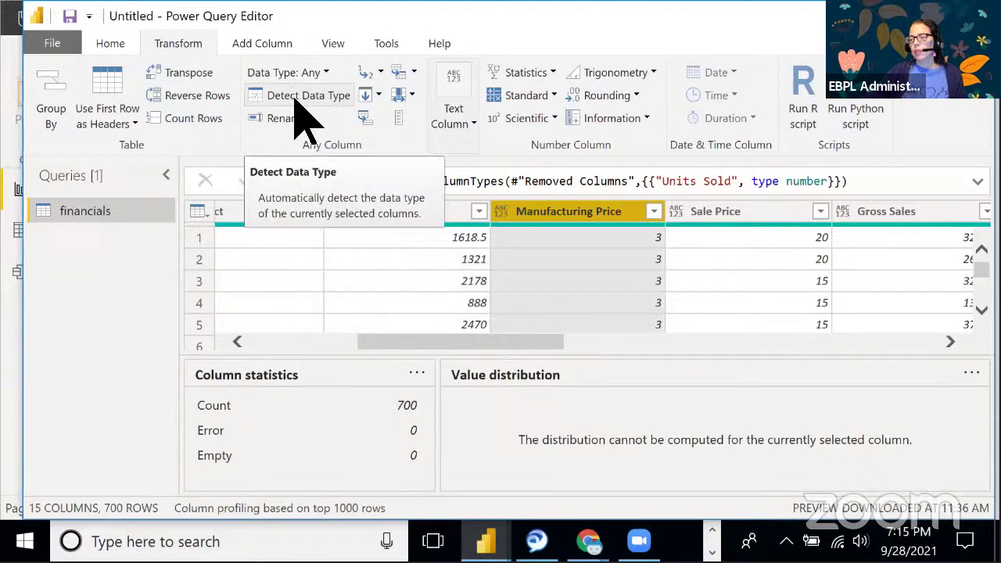
{"action": "left_click", "coordinate": [297, 98]}
{"action": "left_click", "coordinate": [735, 222]}
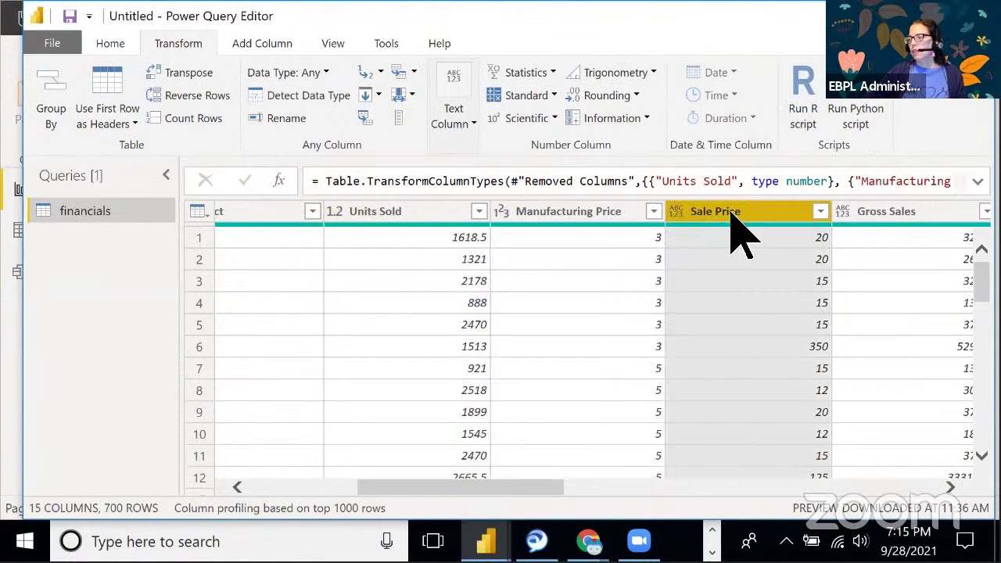
{"action": "left_click", "coordinate": [305, 97]}
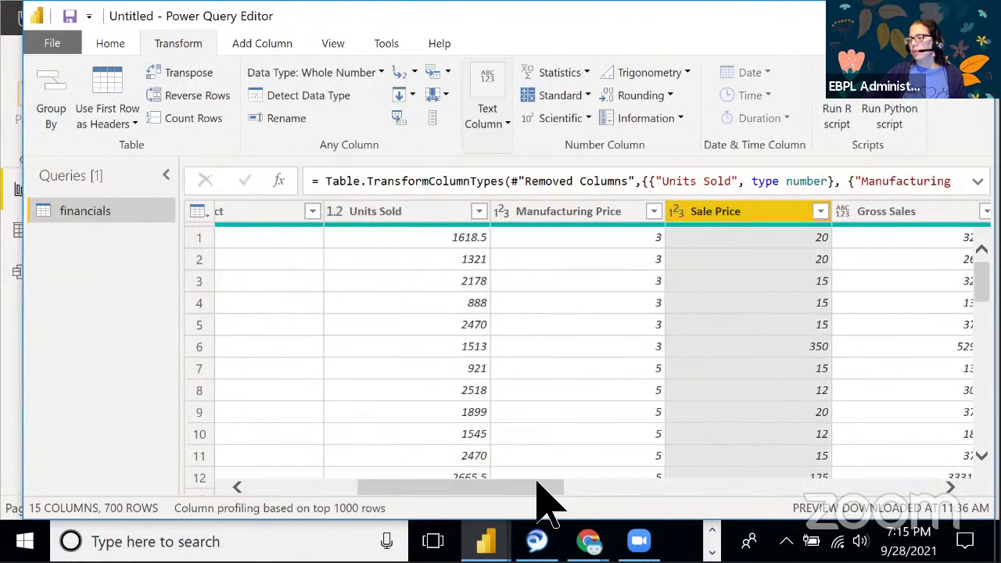
Set the data type of the Gross Sales column to Whole Number
{"action": "left_click_drag", "start_coordinate": [550, 486], "coordinate": [662, 496]}
{"action": "left_click", "coordinate": [497, 221]}
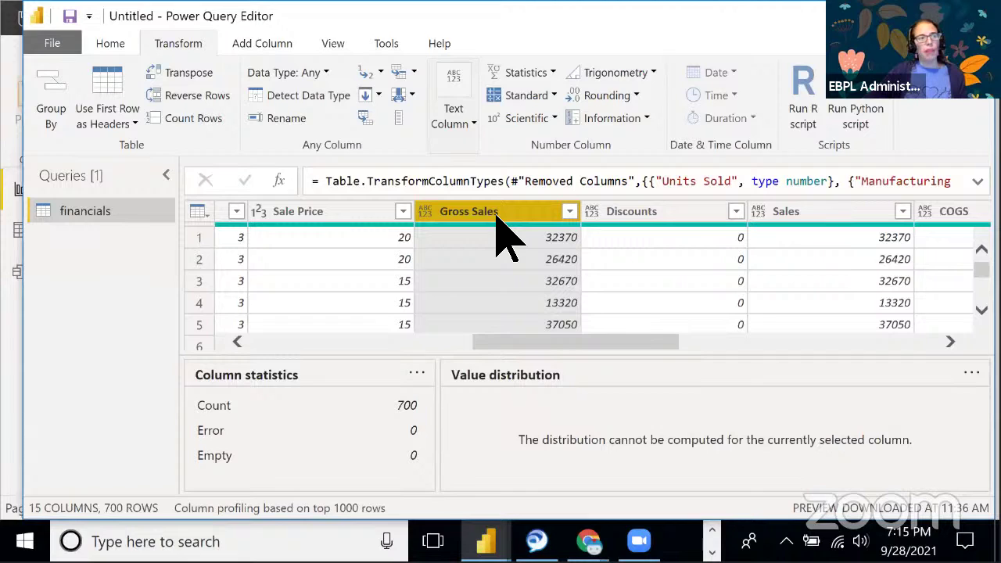
{"action": "left_click", "coordinate": [323, 70]}
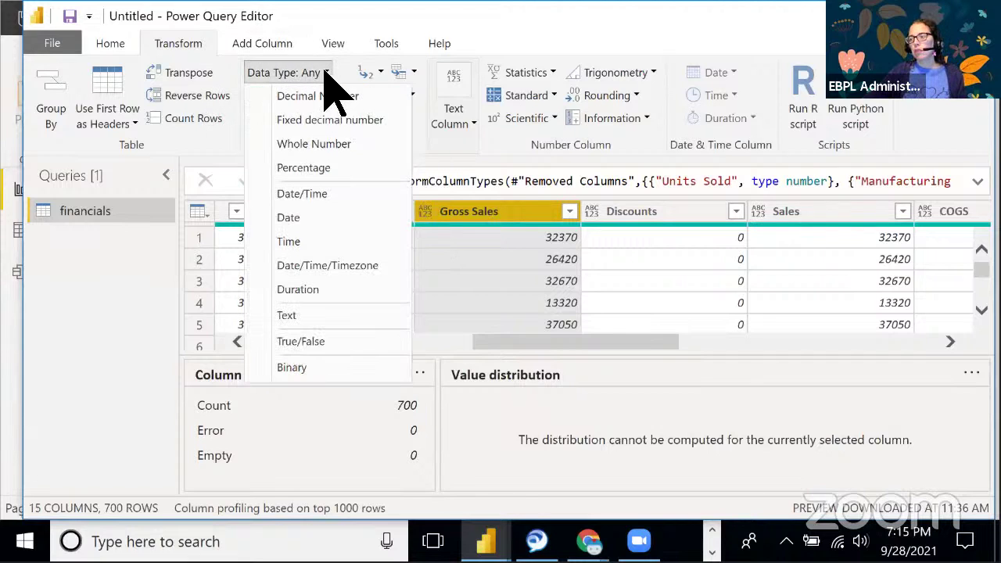
{"action": "left_click", "coordinate": [313, 144]}
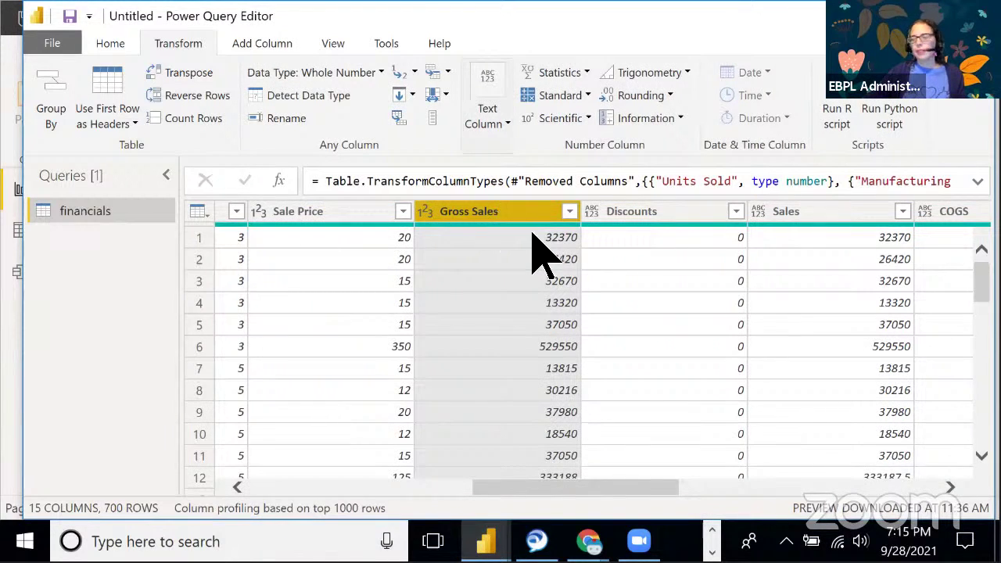
Remove the Discounts column from the financials table and automatically detect the Sales column's data type
{"action": "left_click_drag", "start_coordinate": [622, 486], "coordinate": [670, 539]}
{"action": "left_click", "coordinate": [475, 213]}
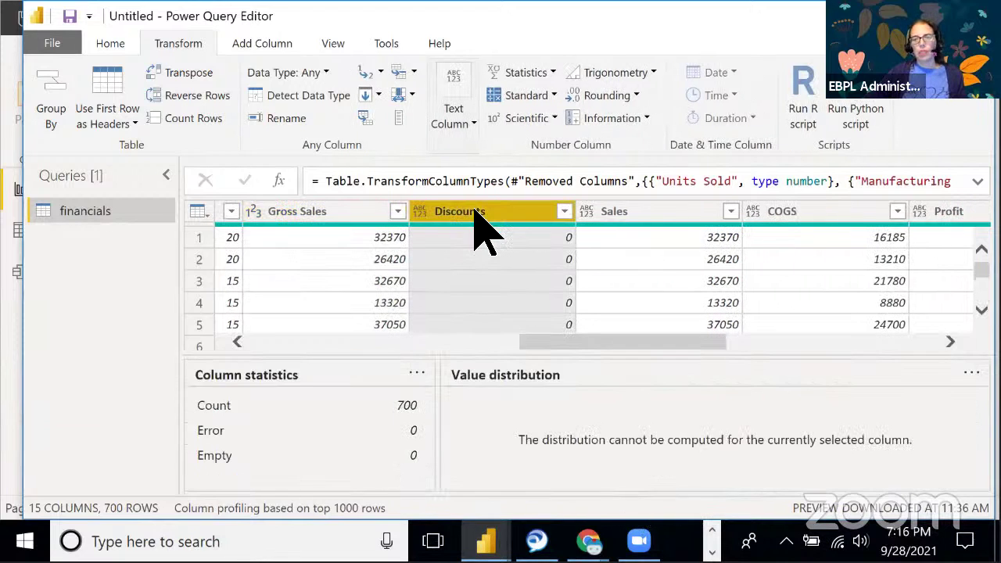
{"action": "right_click", "coordinate": [474, 219]}
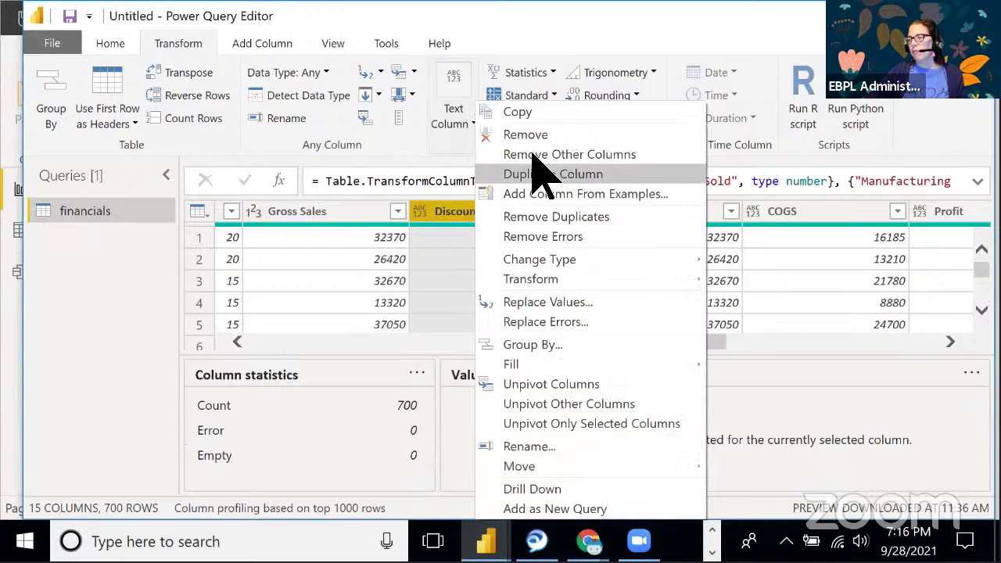
{"action": "left_click", "coordinate": [538, 137]}
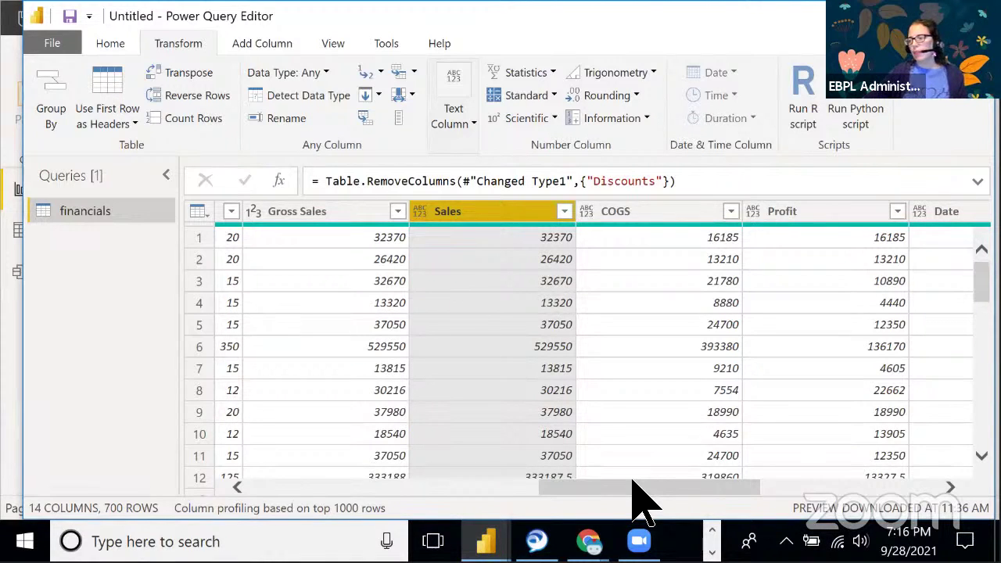
{"action": "left_click", "coordinate": [272, 100]}
Remove the COGS column and automatically detect the data type of the Profit column
{"action": "left_click", "coordinate": [648, 208]}
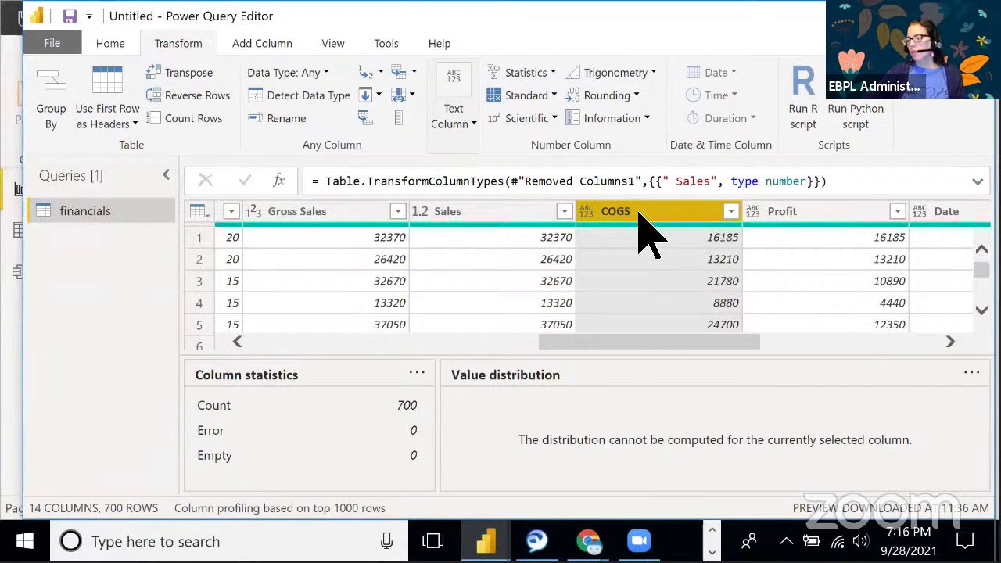
{"action": "right_click", "coordinate": [642, 229]}
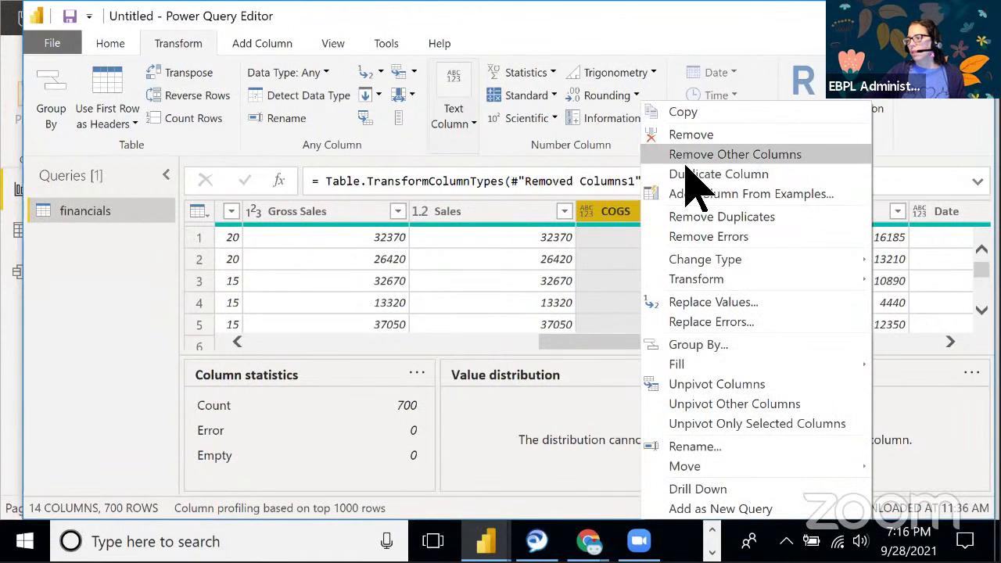
{"action": "left_click", "coordinate": [688, 135]}
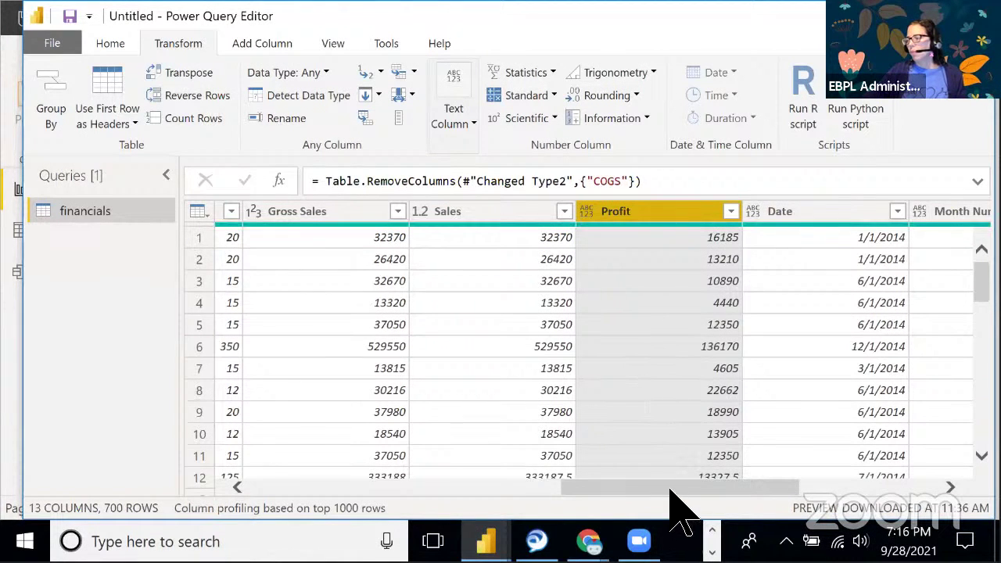
{"action": "left_click", "coordinate": [297, 100]}
Automatically detect the data types of the Date, Month Number, Month Name and Year columns
{"action": "left_click_drag", "start_coordinate": [719, 488], "coordinate": [798, 489]}
{"action": "left_click", "coordinate": [593, 207]}
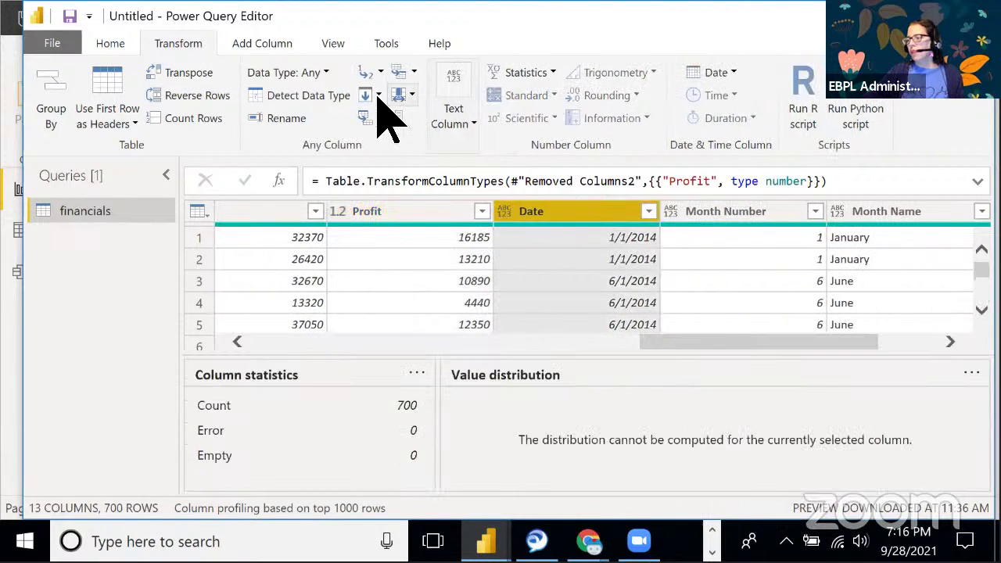
{"action": "left_click", "coordinate": [299, 95]}
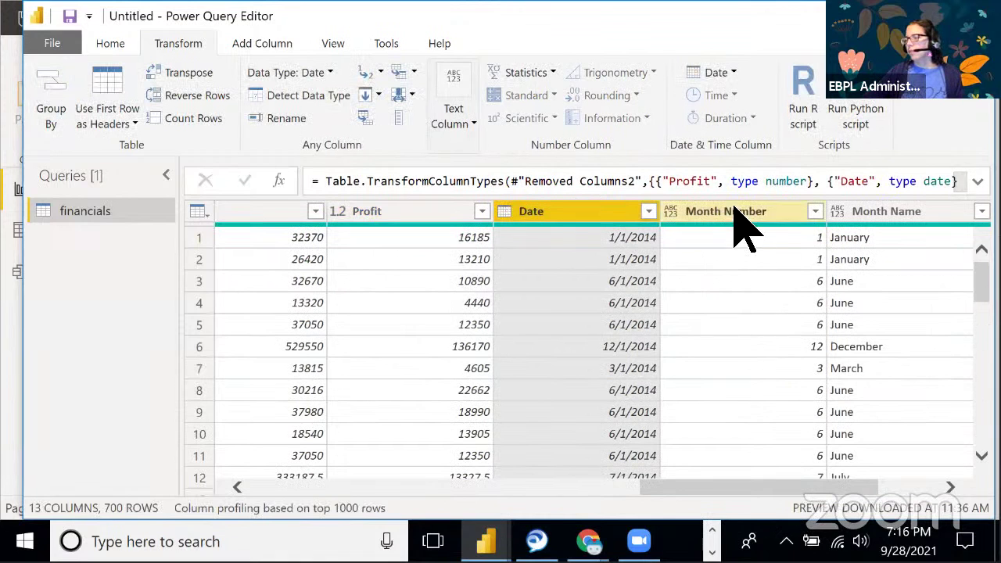
{"action": "left_click", "coordinate": [735, 209]}
{"action": "left_click", "coordinate": [313, 94]}
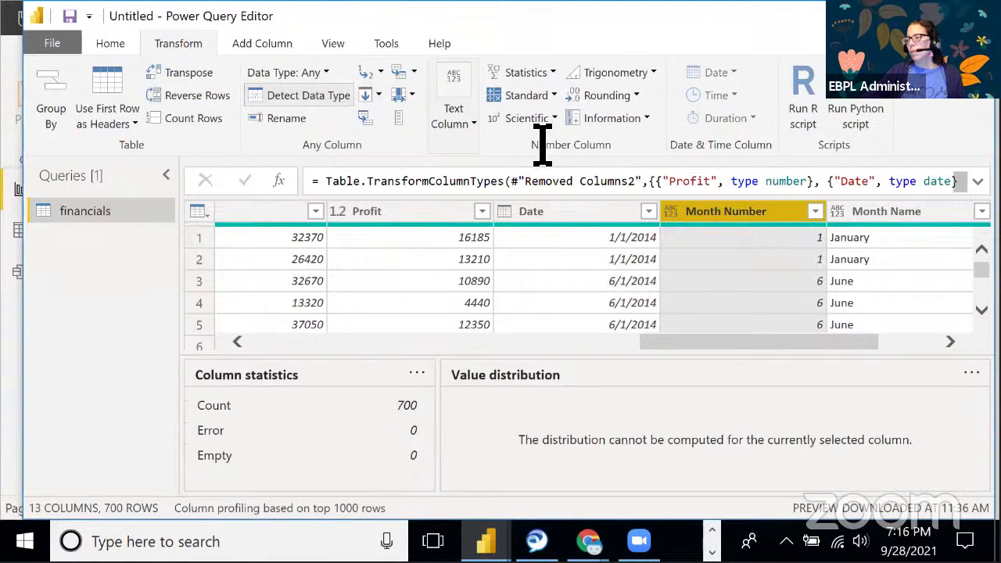
{"action": "left_click", "coordinate": [880, 211]}
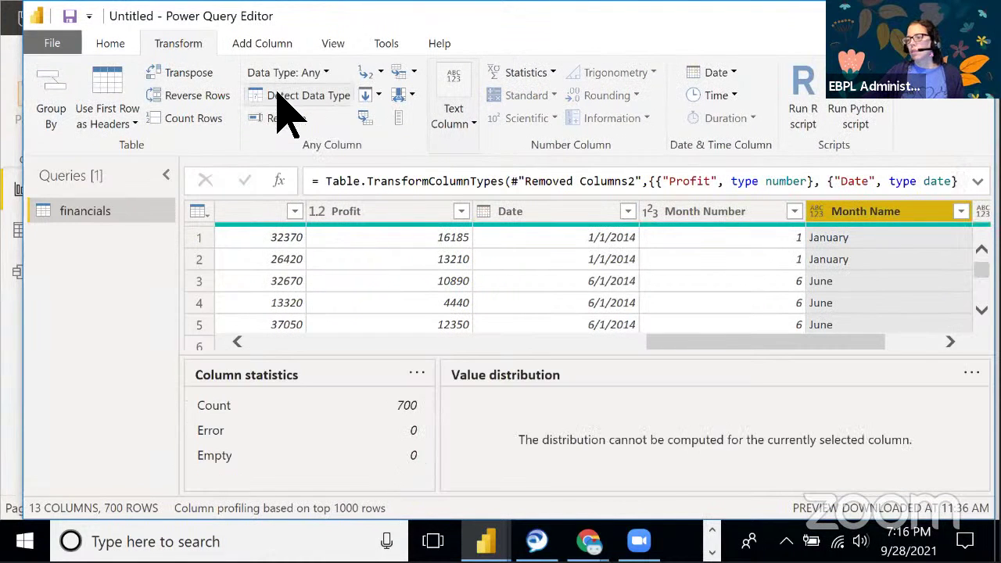
{"action": "left_click", "coordinate": [293, 94]}
{"action": "scroll", "coordinate": [858, 454], "scroll_direction": "right", "scroll_amount": 1}
{"action": "scroll", "coordinate": [866, 469], "scroll_direction": "right", "scroll_amount": 2}
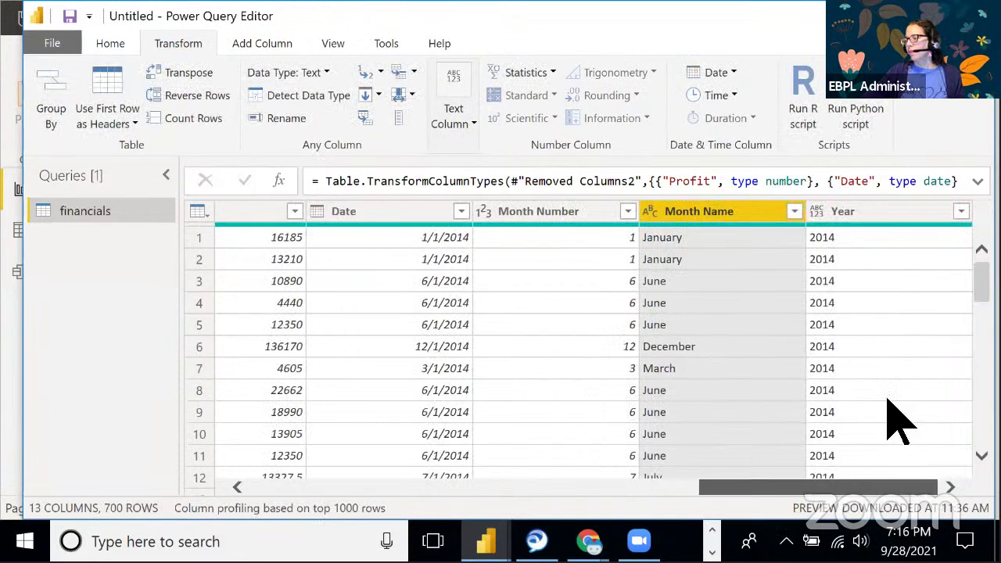
{"action": "left_click", "coordinate": [863, 213]}
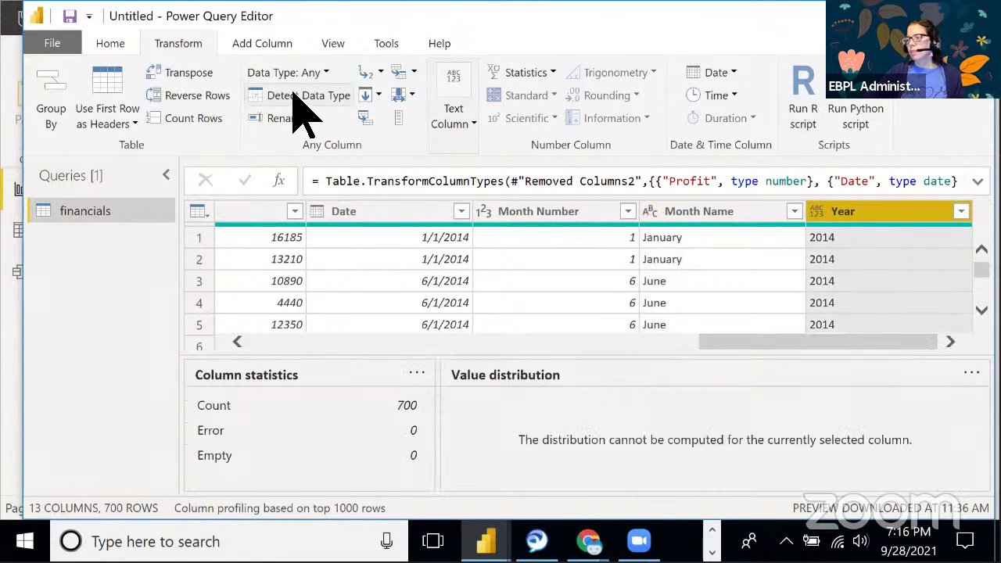
{"action": "left_click", "coordinate": [297, 95]}
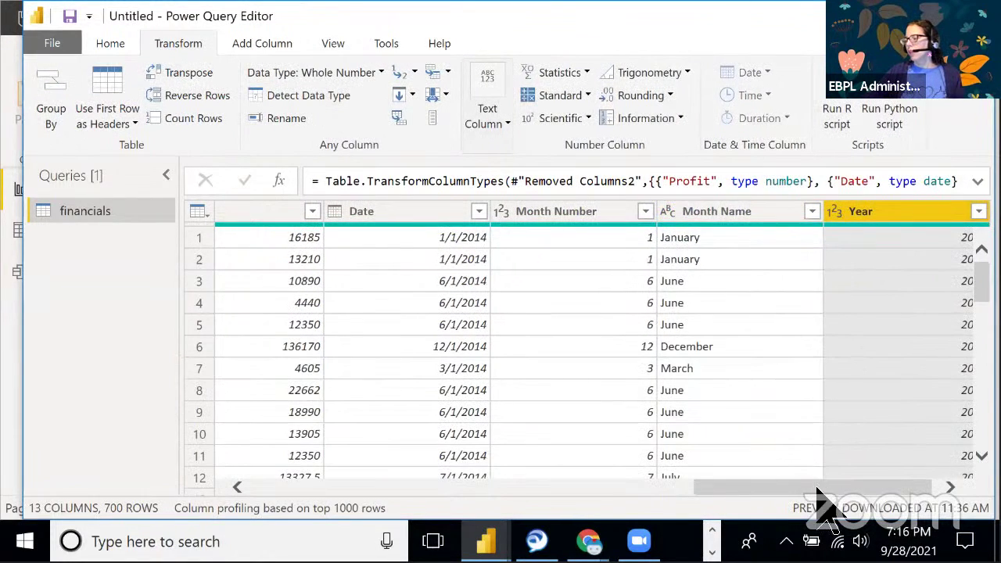
Rename the Product column as Car Name
{"action": "left_click_drag", "start_coordinate": [828, 484], "coordinate": [297, 446]}
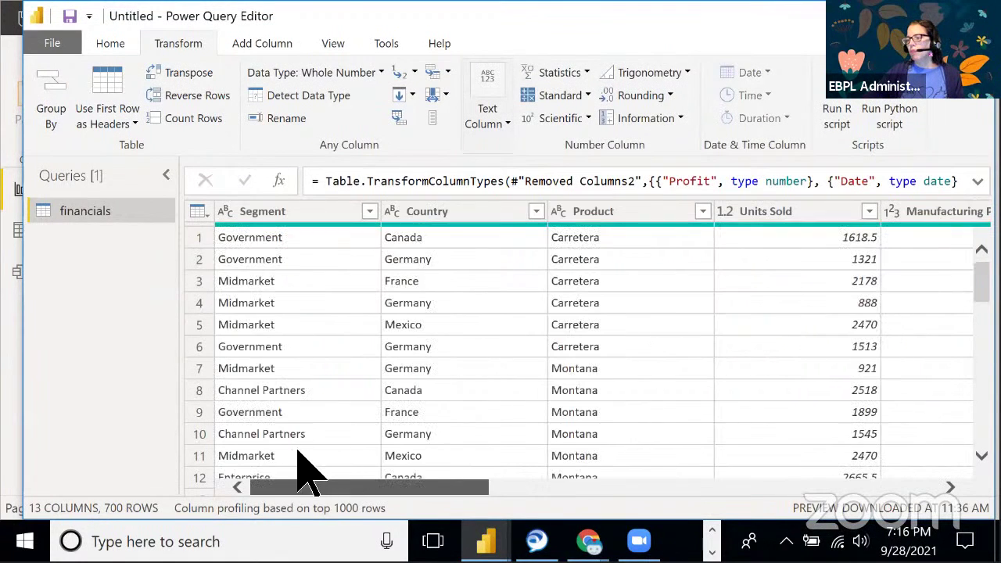
{"action": "left_click", "coordinate": [614, 211]}
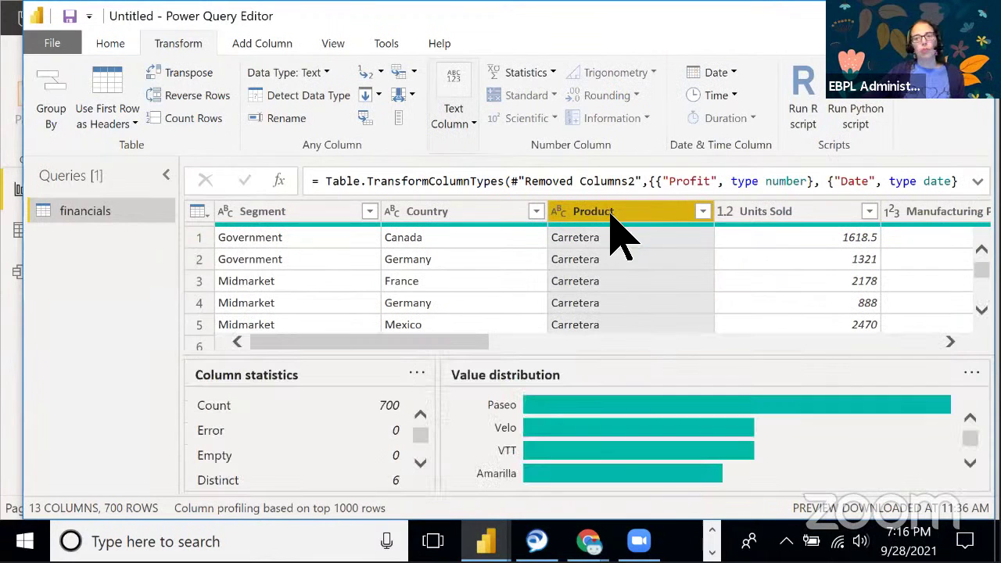
{"action": "right_click", "coordinate": [610, 216]}
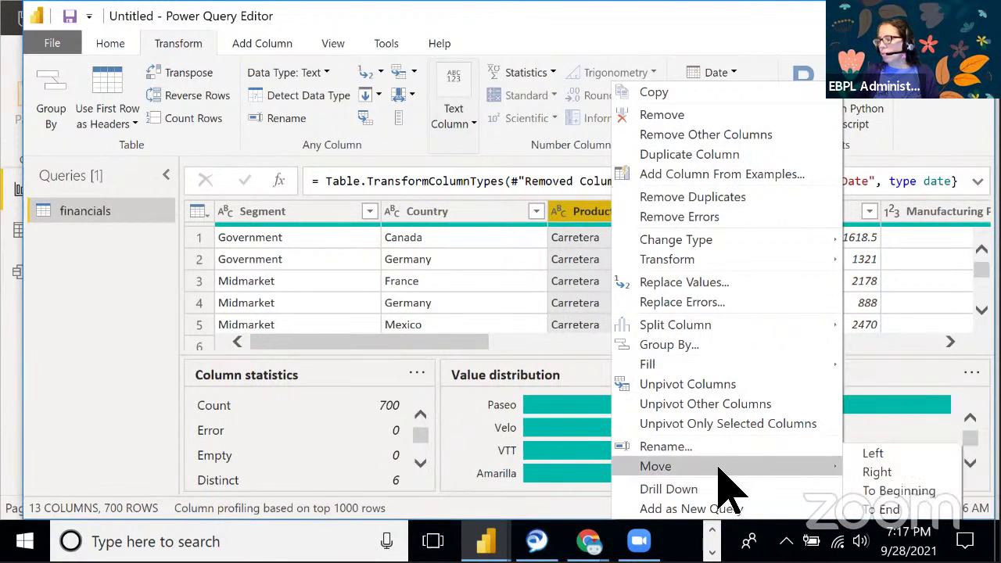
{"action": "left_click", "coordinate": [702, 446]}
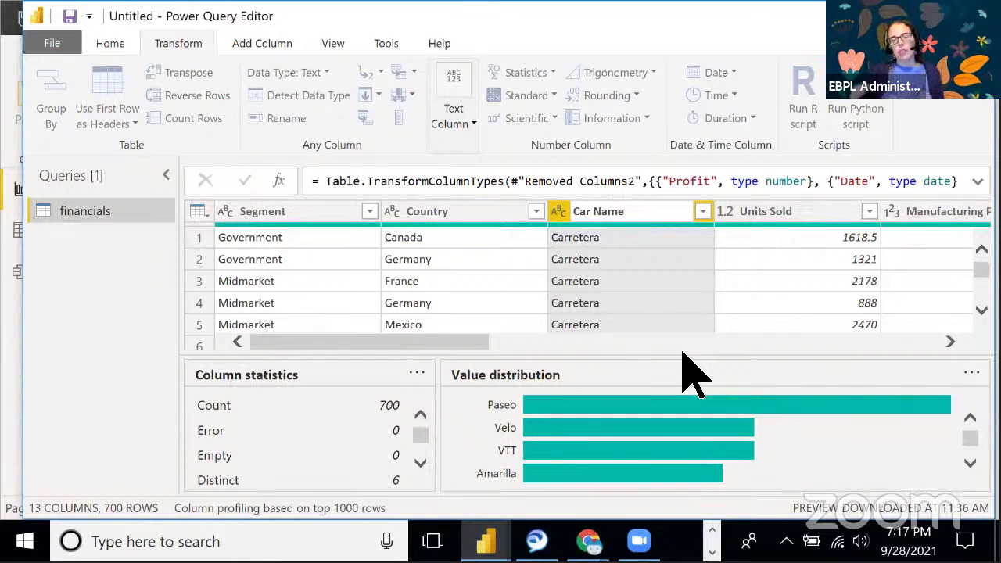
{"action": "key", "text": "Return"}
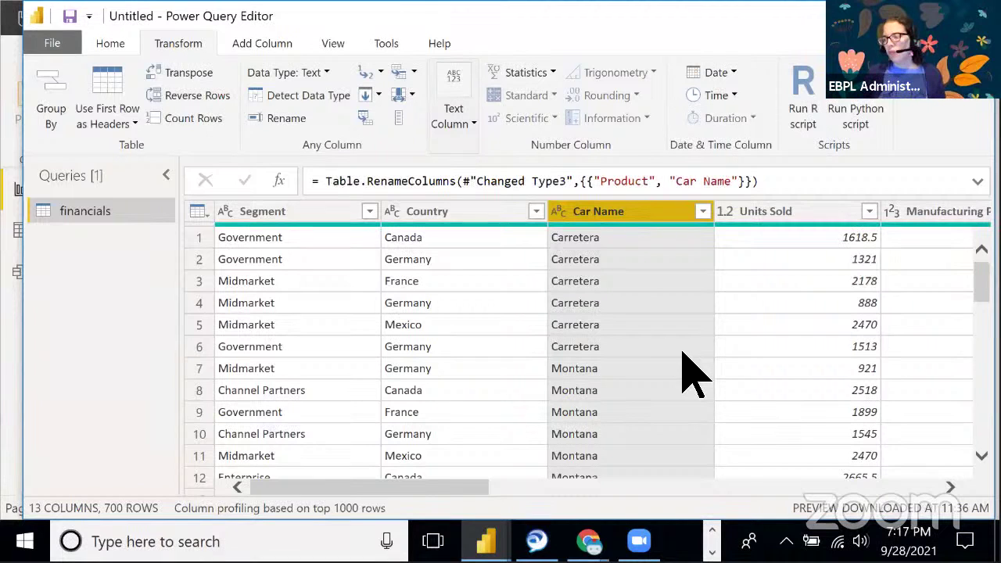
Examine the car names down the rows and the table's columns through Year, and bring up the general query commands
{"action": "scroll", "coordinate": [688, 375], "scroll_direction": "down", "scroll_amount": 3}
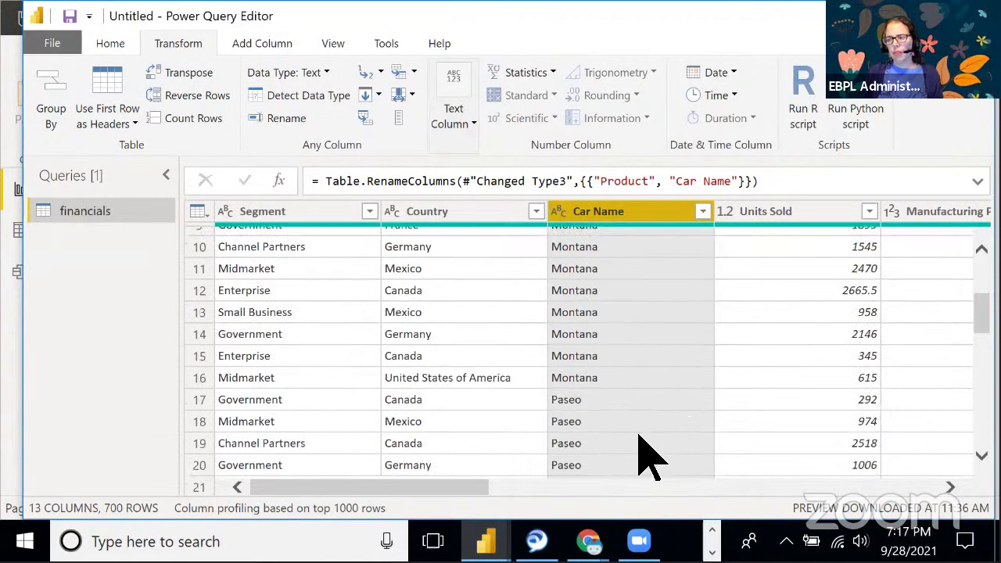
{"action": "scroll", "coordinate": [648, 458], "scroll_direction": "down", "scroll_amount": 3}
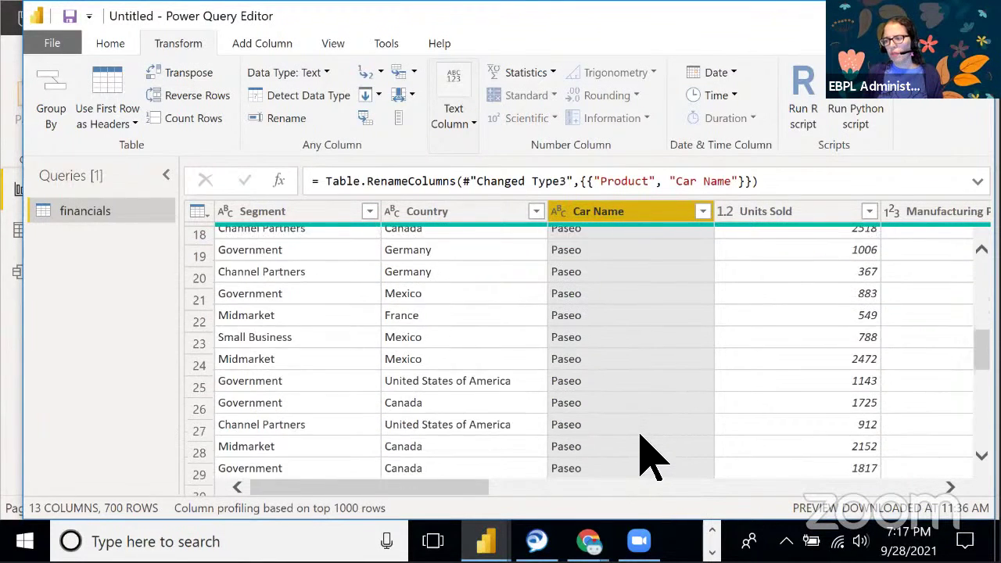
{"action": "scroll", "coordinate": [649, 458], "scroll_direction": "down", "scroll_amount": 6}
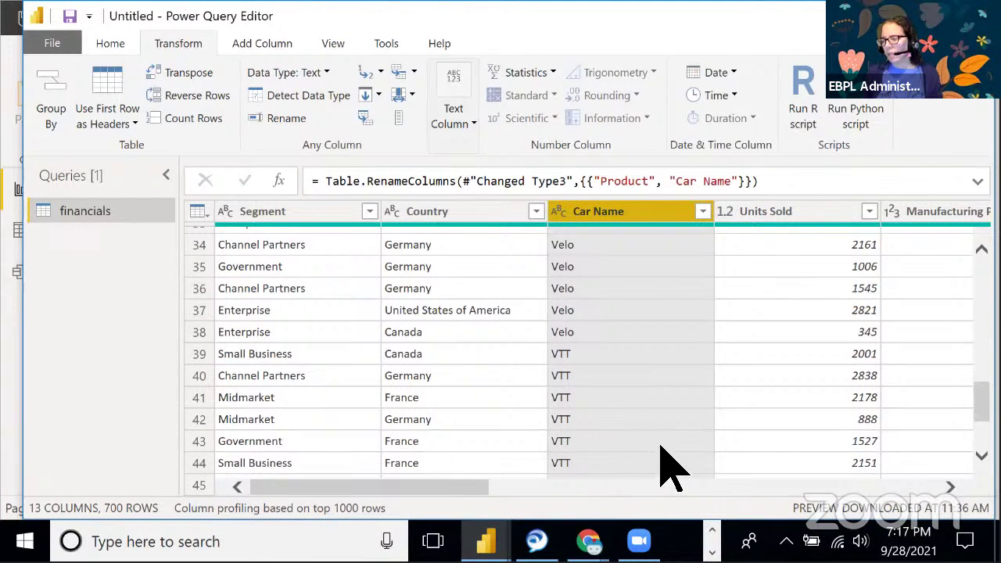
{"action": "scroll", "coordinate": [648, 439], "scroll_direction": "down", "scroll_amount": 1}
{"action": "scroll", "coordinate": [655, 461], "scroll_direction": "down", "scroll_amount": 1}
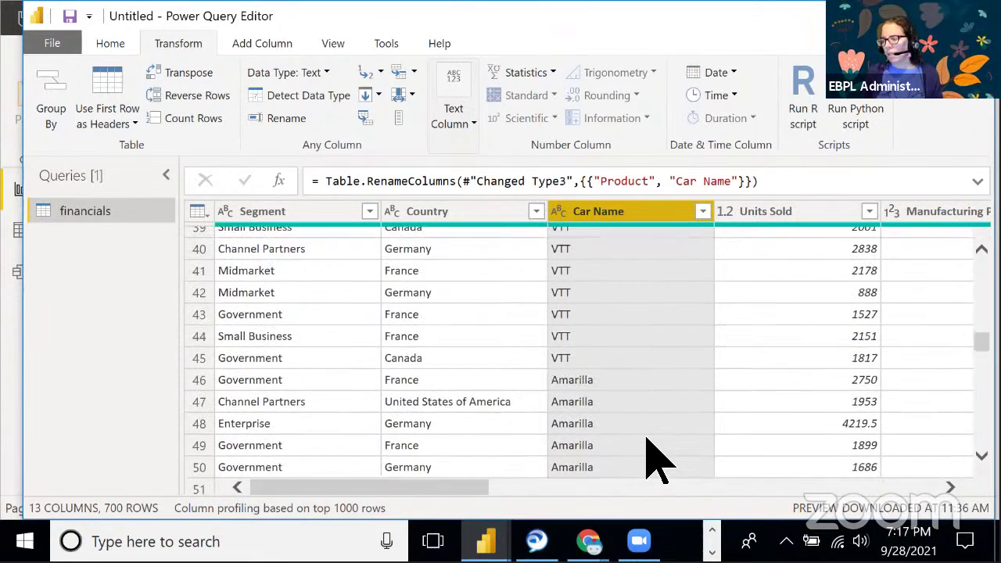
{"action": "scroll", "coordinate": [655, 461], "scroll_direction": "down", "scroll_amount": 5}
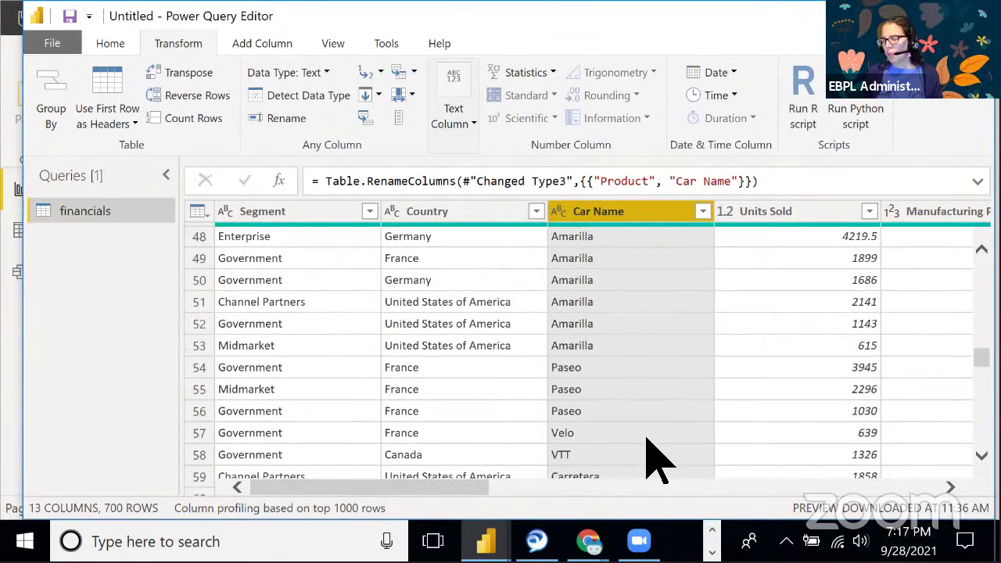
{"action": "scroll", "coordinate": [655, 461], "scroll_direction": "up", "scroll_amount": 12}
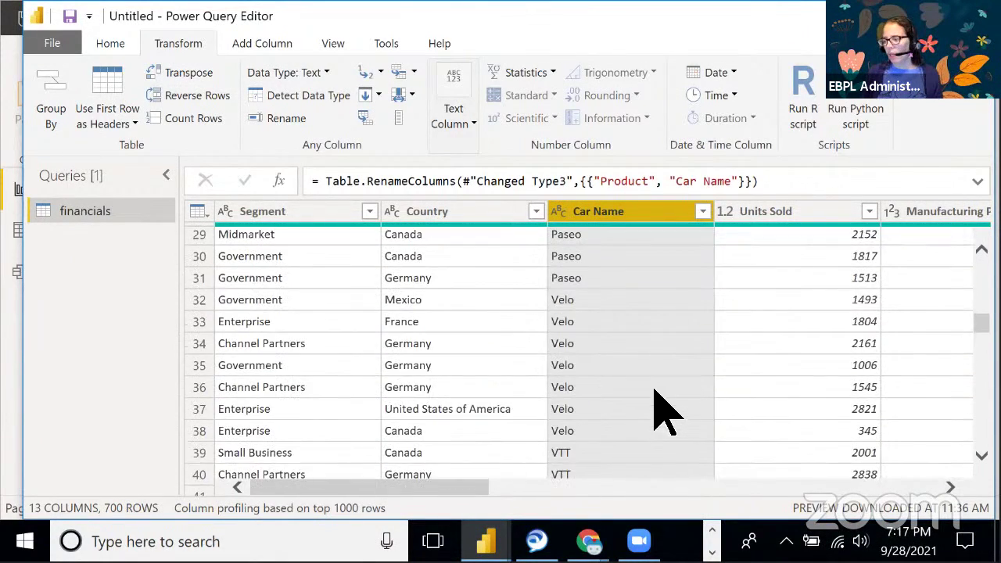
{"action": "scroll", "coordinate": [655, 430], "scroll_direction": "up", "scroll_amount": 5}
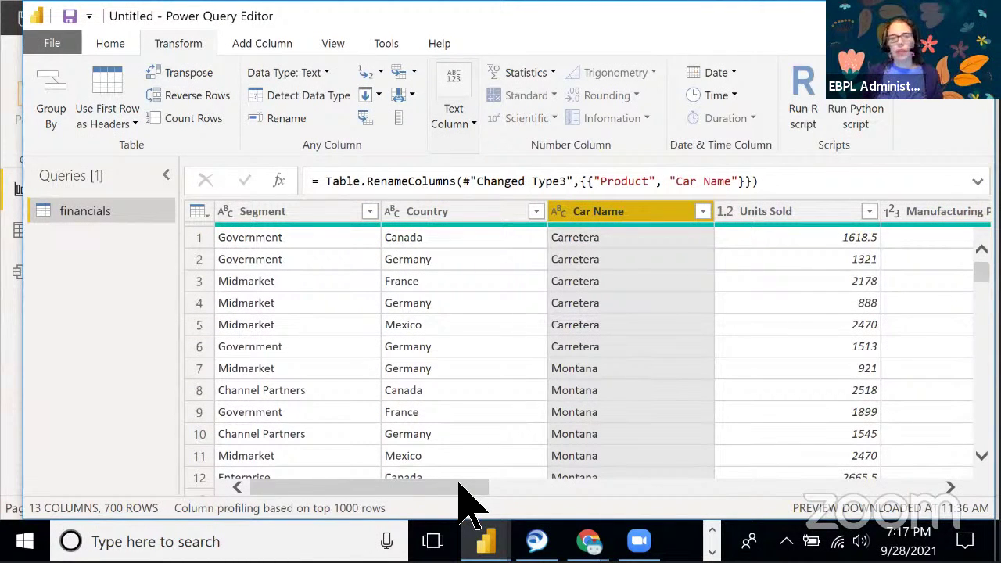
{"action": "left_click_drag", "start_coordinate": [459, 486], "coordinate": [899, 485]}
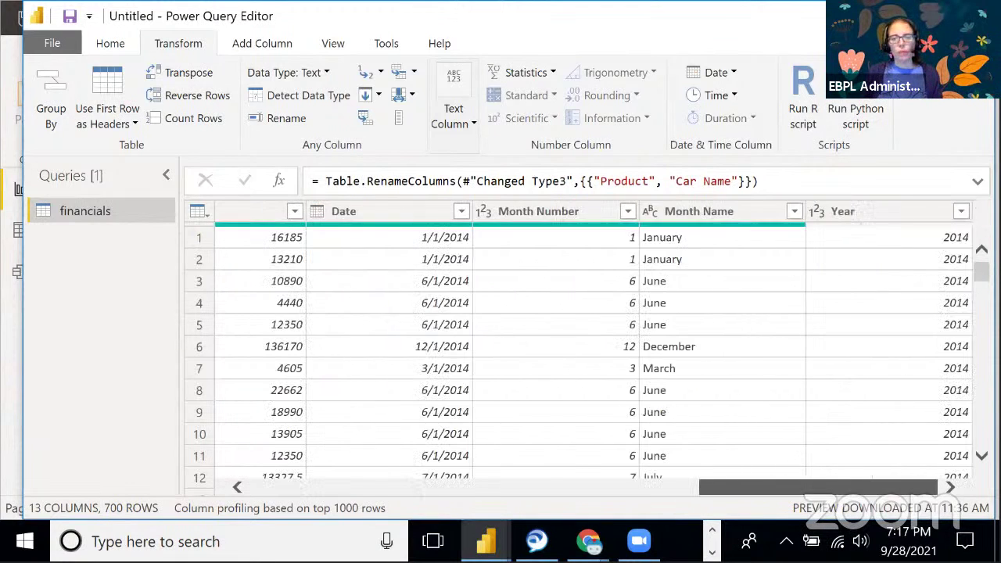
{"action": "left_click_drag", "start_coordinate": [652, 469], "coordinate": [307, 445]}
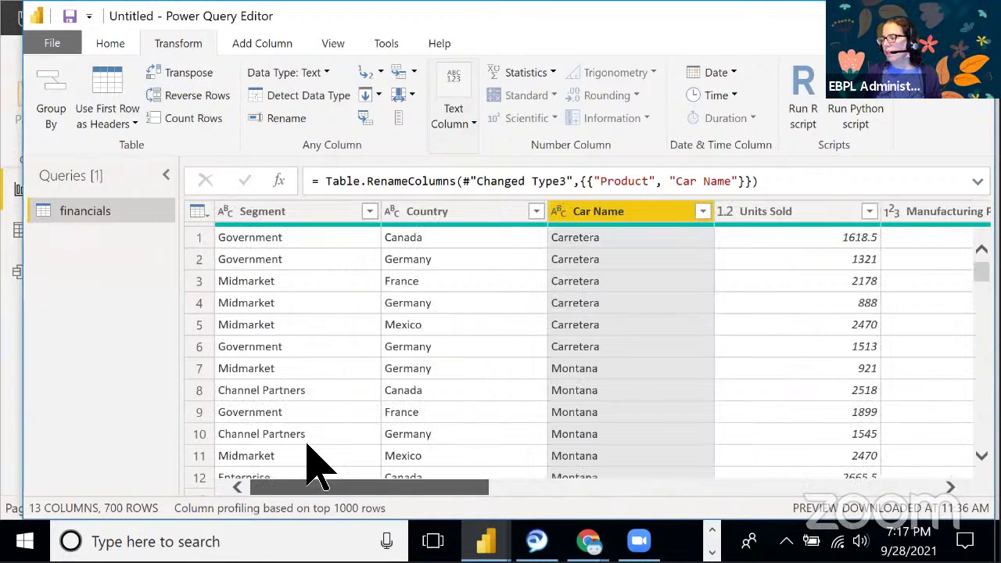
{"action": "left_click", "coordinate": [109, 48]}
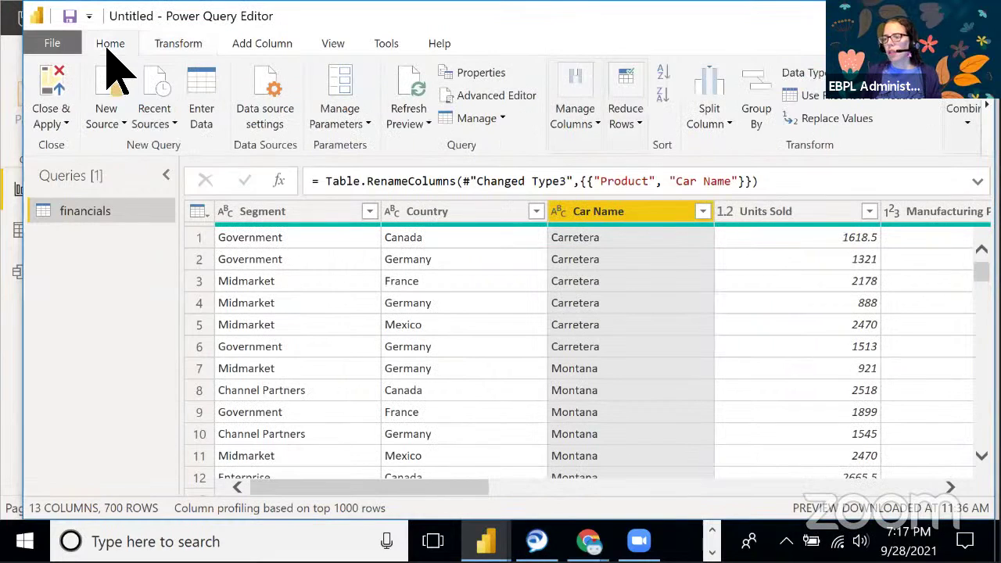
Apply the query changes, close the editor, and display the financials table in data view with its fields expanded
{"action": "left_click", "coordinate": [65, 123]}
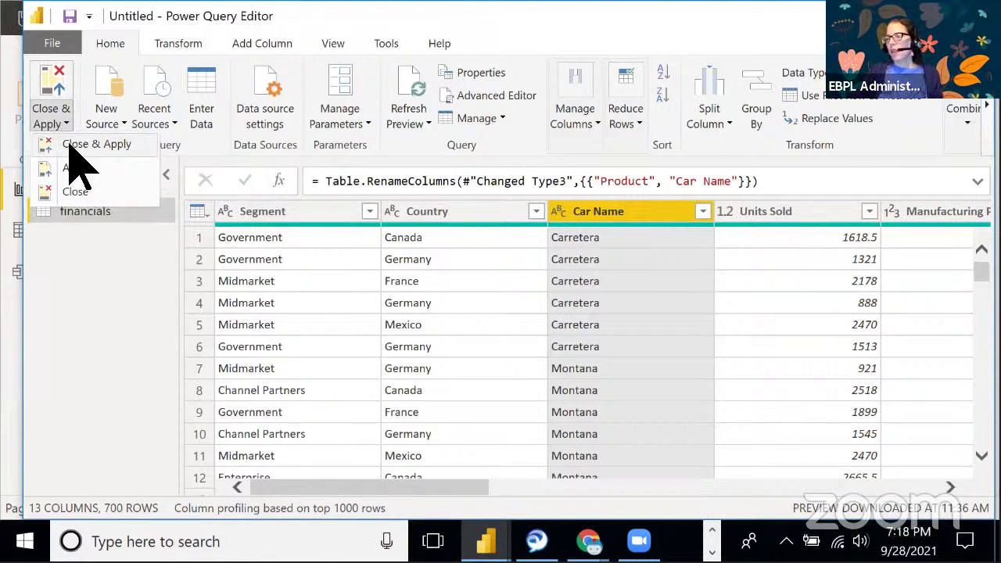
{"action": "left_click", "coordinate": [94, 298]}
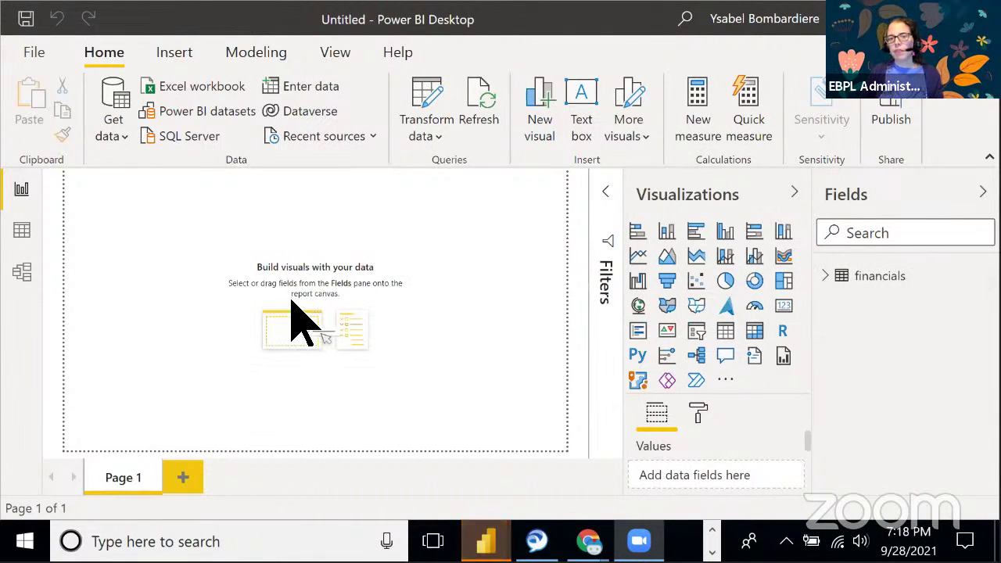
{"action": "left_click", "coordinate": [29, 234]}
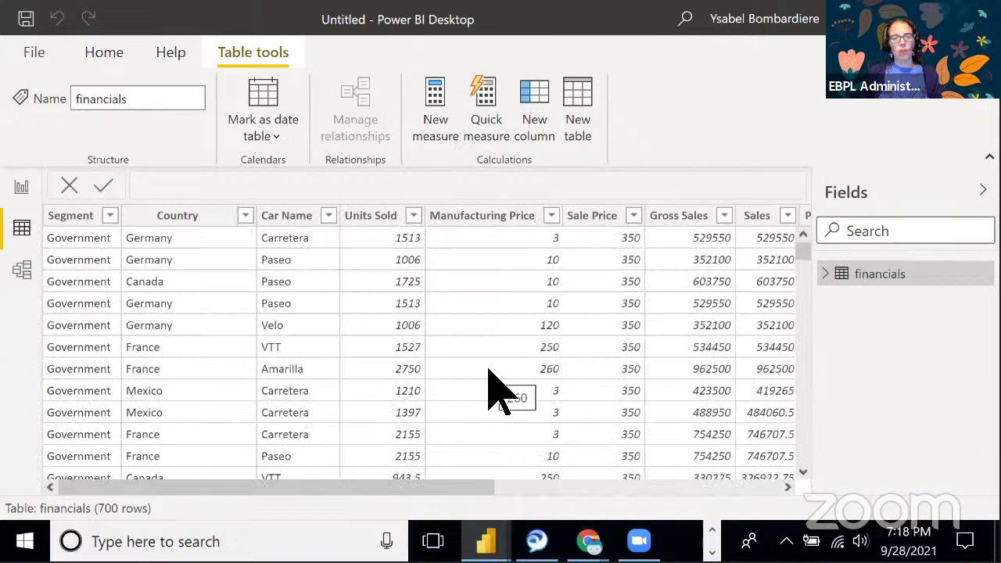
{"action": "left_click", "coordinate": [826, 278]}
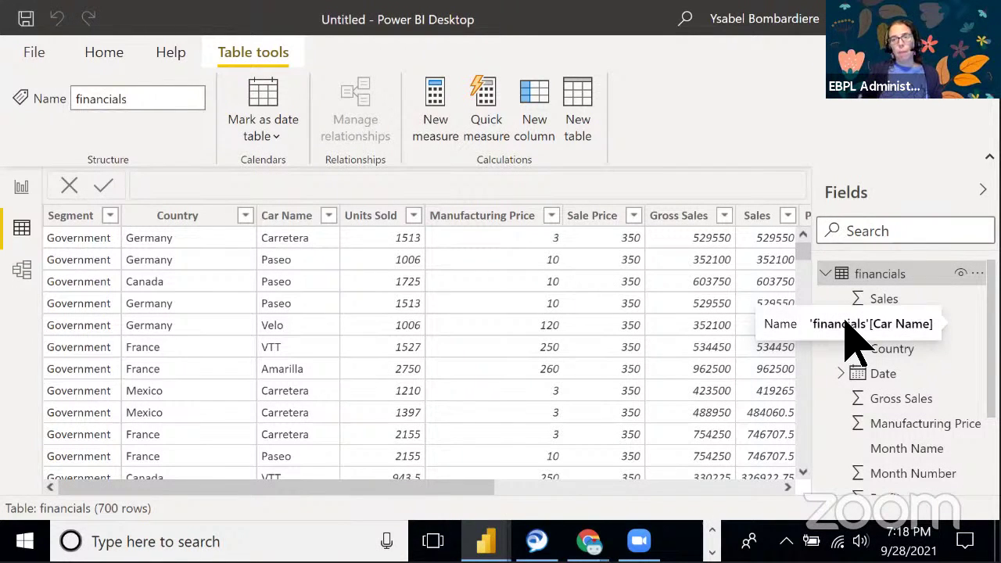
Save the report to the Desktop folder as a Power BI file named carsales2
{"action": "left_click", "coordinate": [35, 55]}
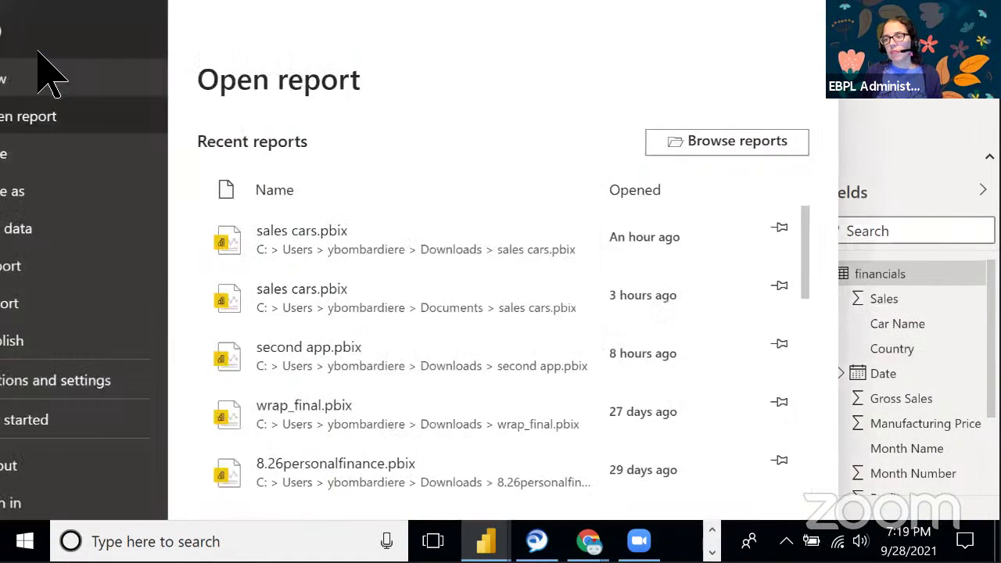
{"action": "left_click", "coordinate": [59, 196]}
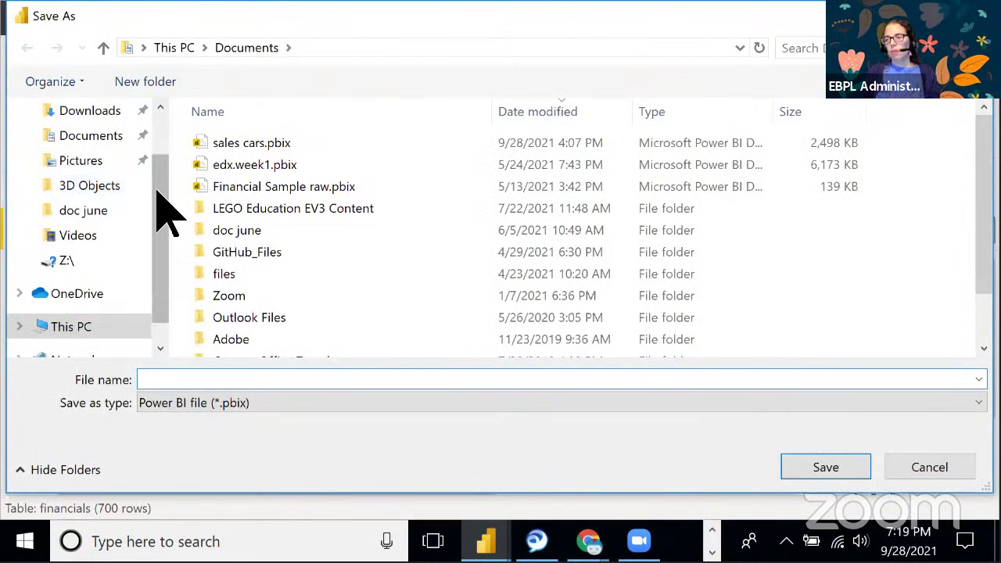
{"action": "scroll", "coordinate": [144, 234], "scroll_direction": "down", "scroll_amount": 1}
{"action": "scroll", "coordinate": [156, 188], "scroll_direction": "up", "scroll_amount": 2}
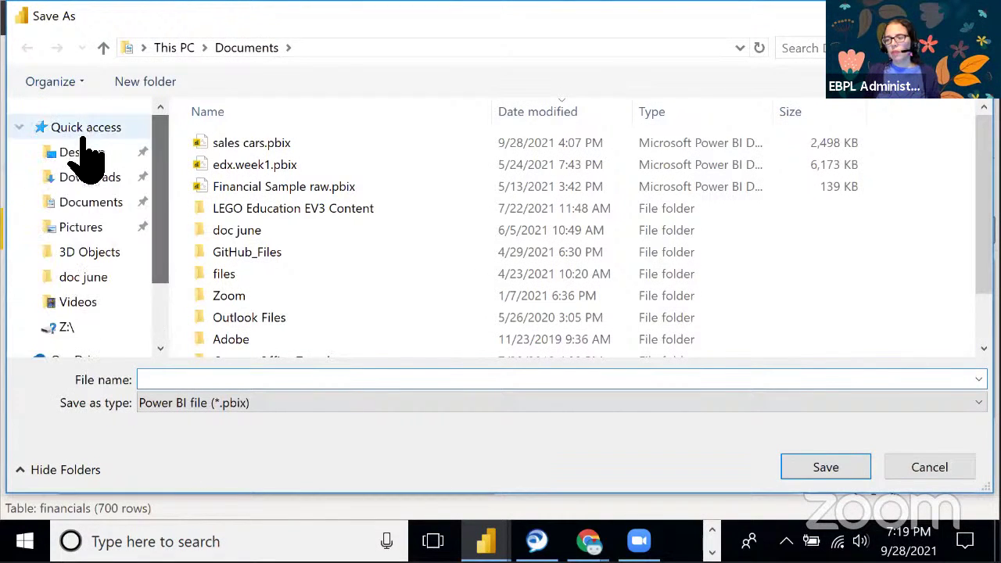
{"action": "left_click", "coordinate": [84, 153]}
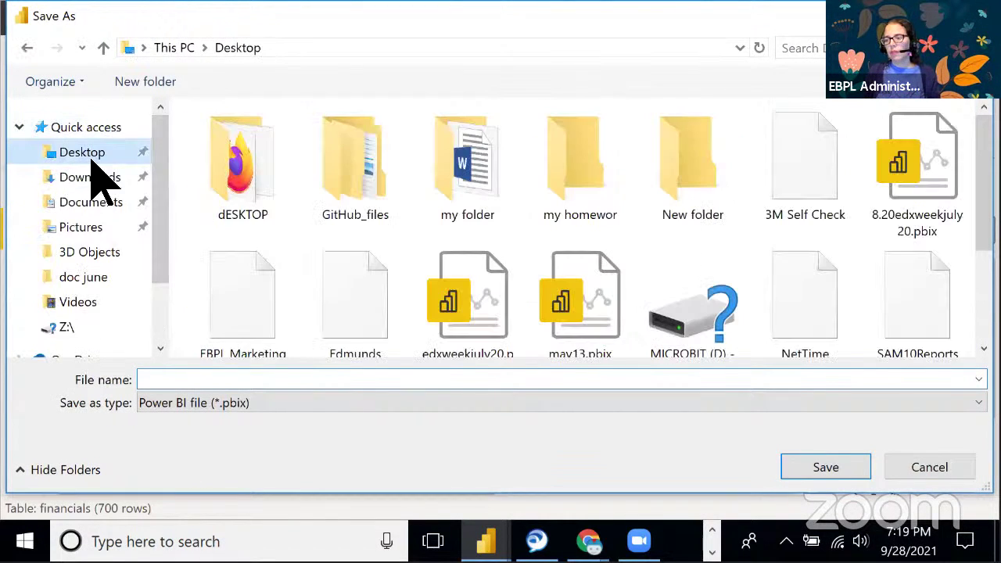
{"action": "left_click", "coordinate": [258, 380]}
{"action": "type", "text": "carsales2"}
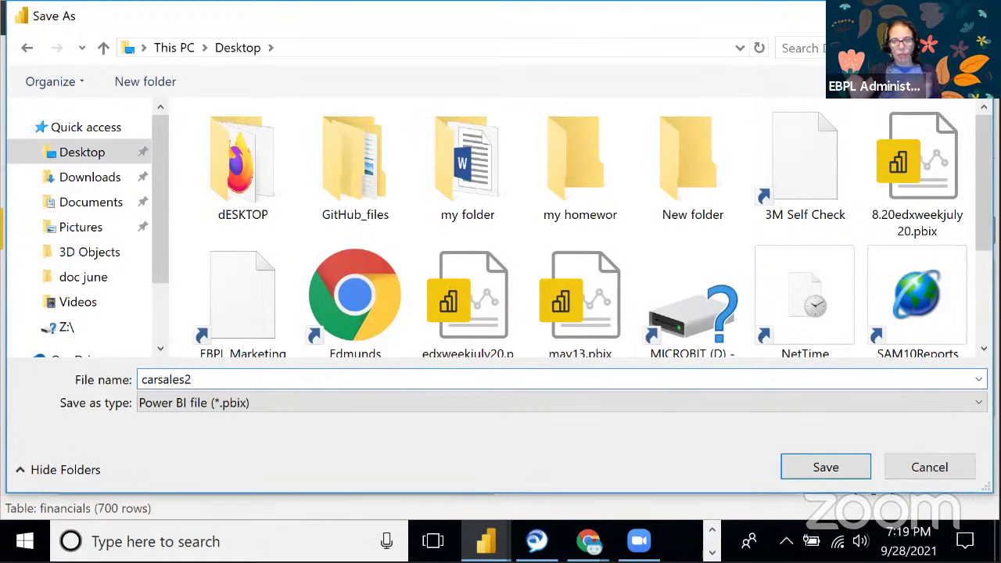
{"action": "key", "text": "ctrl+a"}
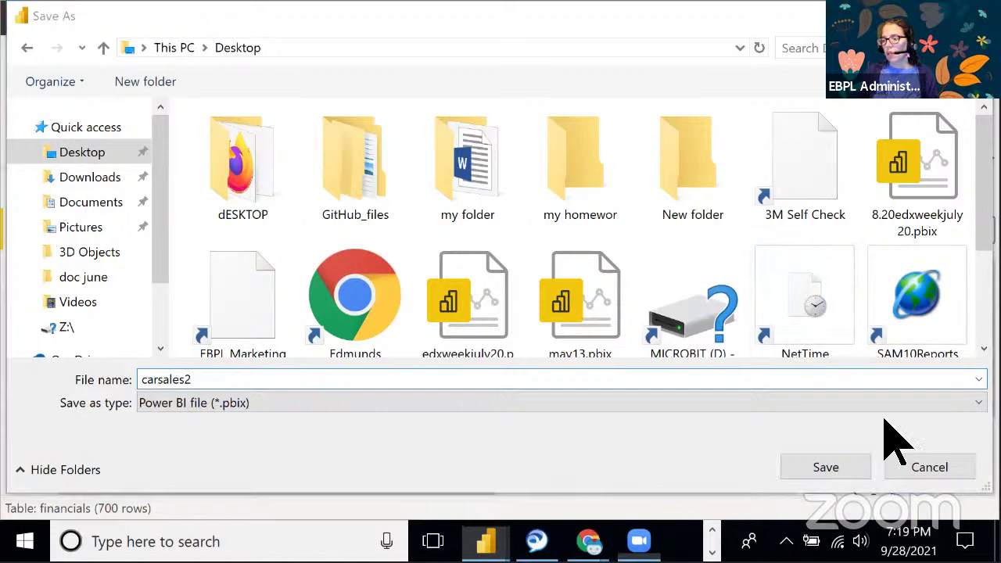
{"action": "left_click", "coordinate": [813, 468]}
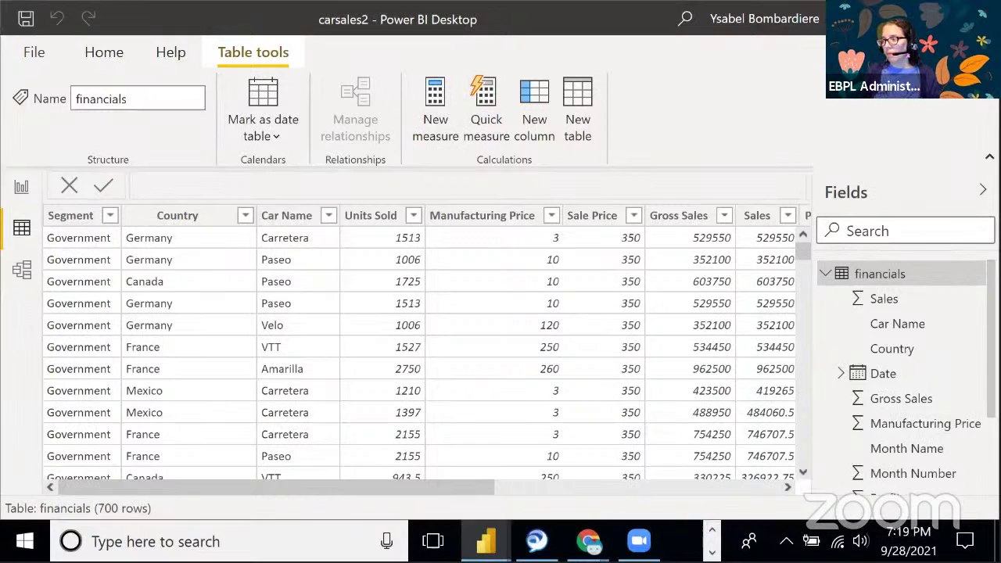
Switch to the sales cars report and close the open Power BI Desktop windows
{"action": "key", "text": "alt+Tab"}
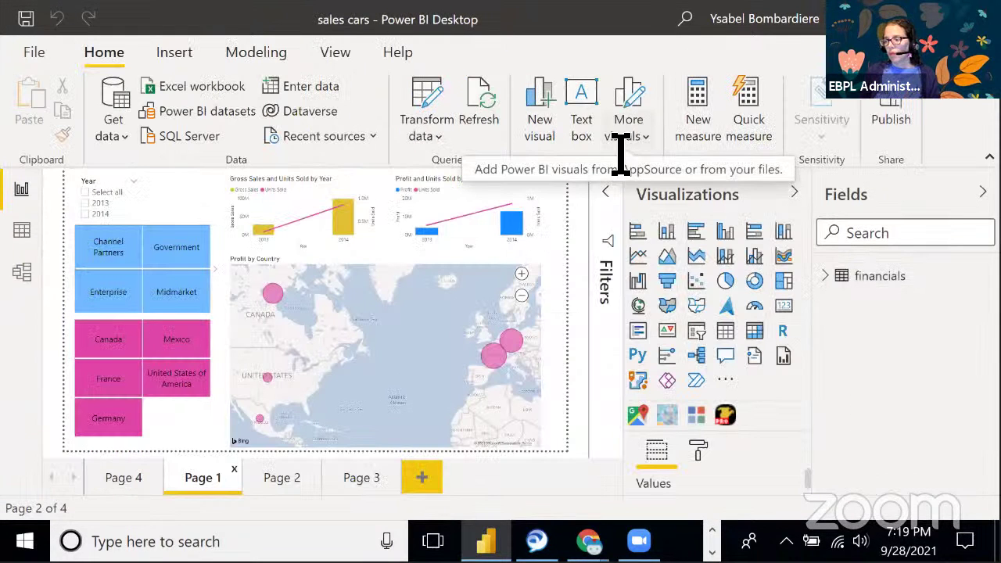
{"action": "left_click", "coordinate": [31, 50]}
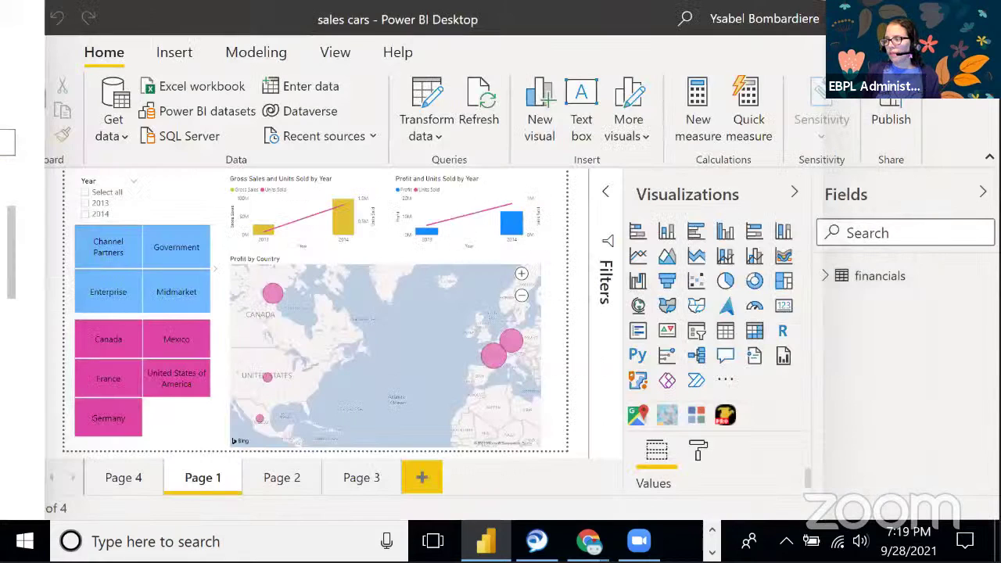
{"action": "left_click", "coordinate": [526, 299]}
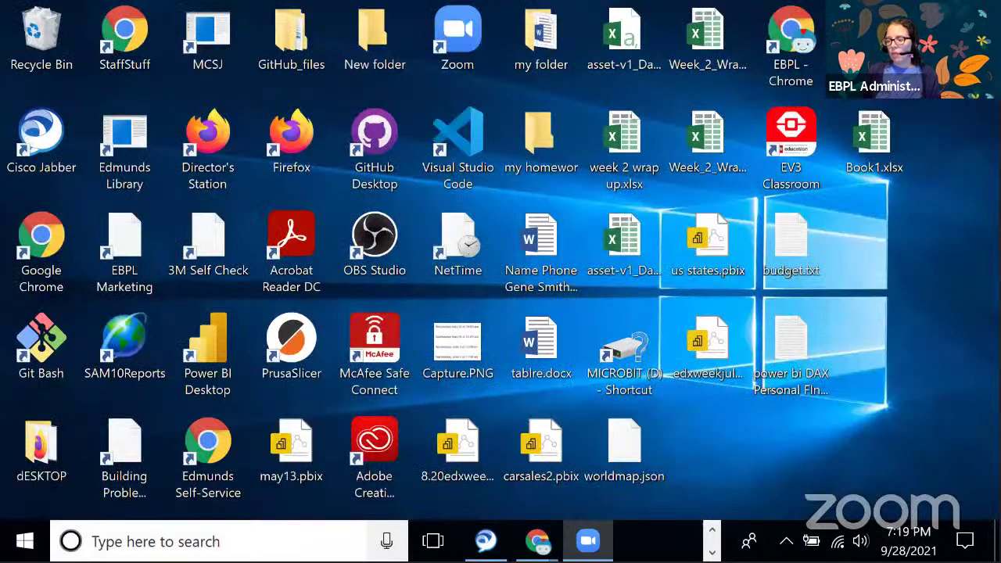
Search Windows for Power BI Desktop, launch it and dismiss its start screen to reach a blank report
{"action": "left_click", "coordinate": [223, 541]}
{"action": "type", "text": "pow"}
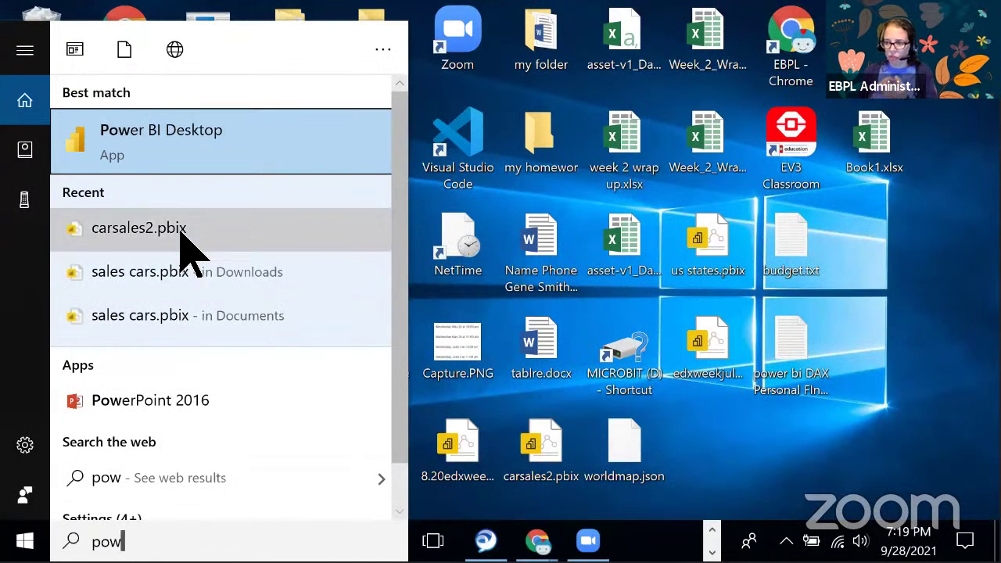
{"action": "left_click", "coordinate": [134, 133]}
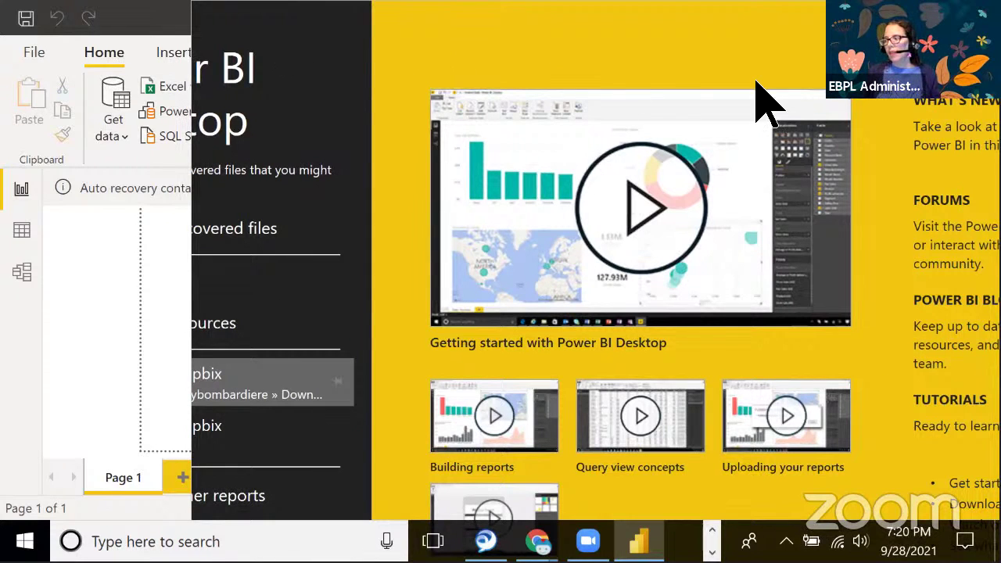
{"action": "left_click_drag", "start_coordinate": [687, 20], "coordinate": [464, 48]}
{"action": "left_click", "coordinate": [967, 45]}
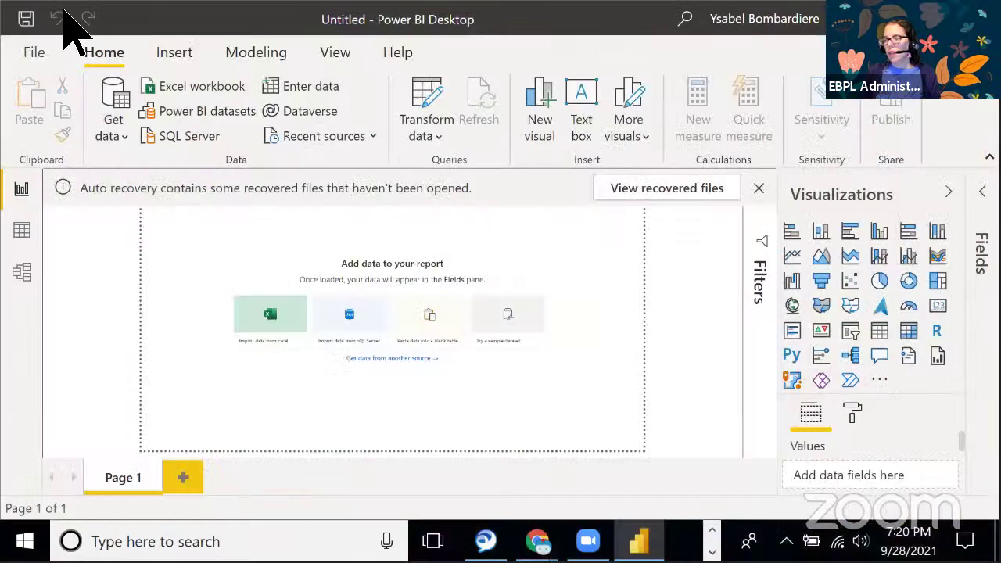
Open carsales2.pbix from the Desktop folder and check its financials table in data view, returning to the report canvas
{"action": "left_click", "coordinate": [30, 48]}
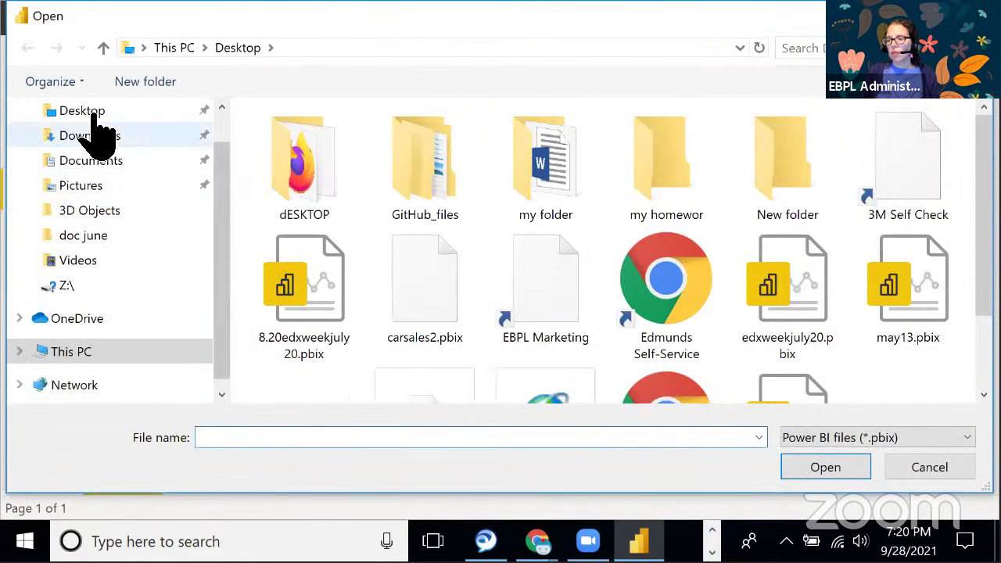
{"action": "left_click", "coordinate": [86, 112]}
{"action": "scroll", "coordinate": [845, 309], "scroll_direction": "down", "scroll_amount": 2}
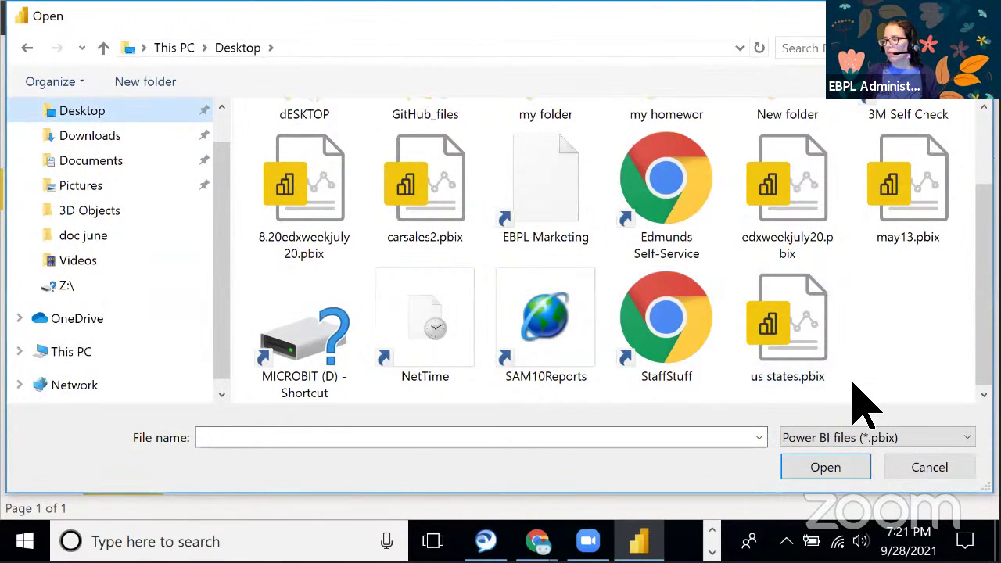
{"action": "scroll", "coordinate": [984, 234], "scroll_direction": "up", "scroll_amount": 2}
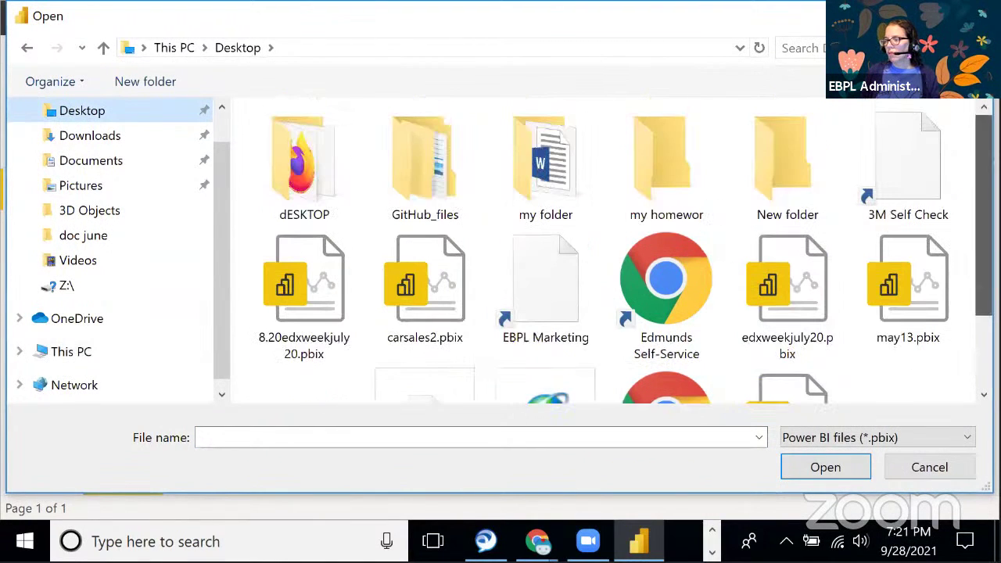
{"action": "scroll", "coordinate": [623, 251], "scroll_direction": "down", "scroll_amount": 2}
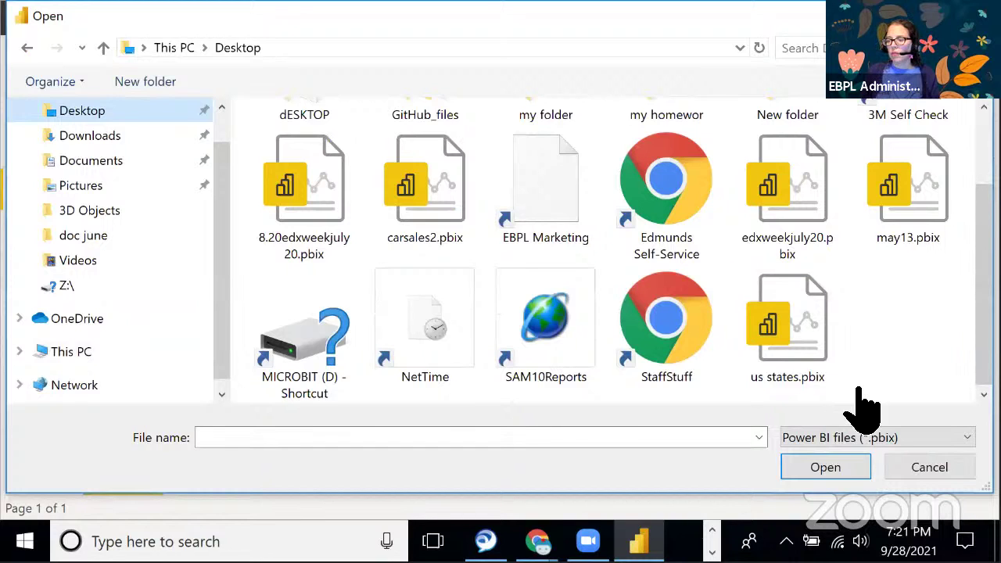
{"action": "left_click", "coordinate": [78, 359]}
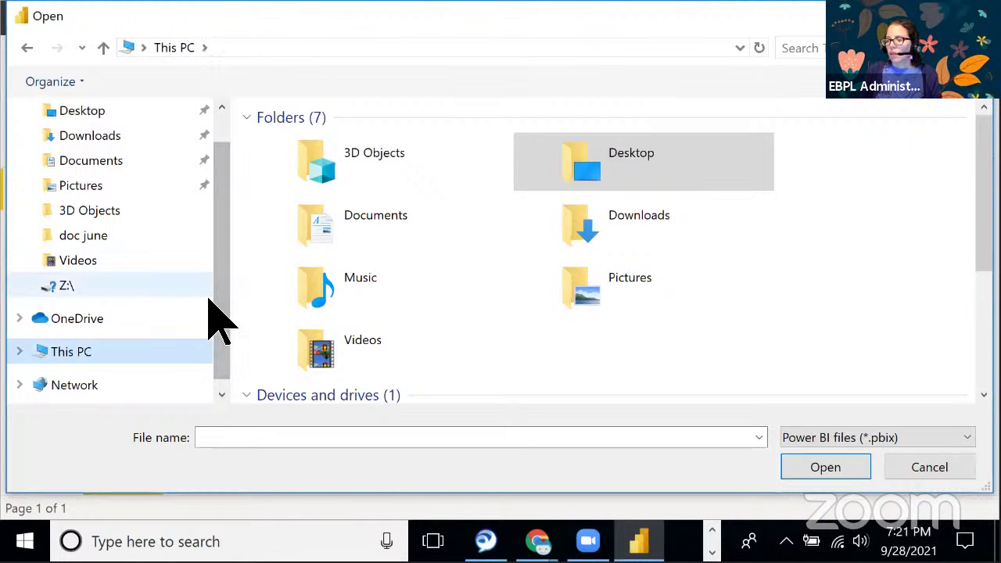
{"action": "scroll", "coordinate": [141, 344], "scroll_direction": "down", "scroll_amount": 1}
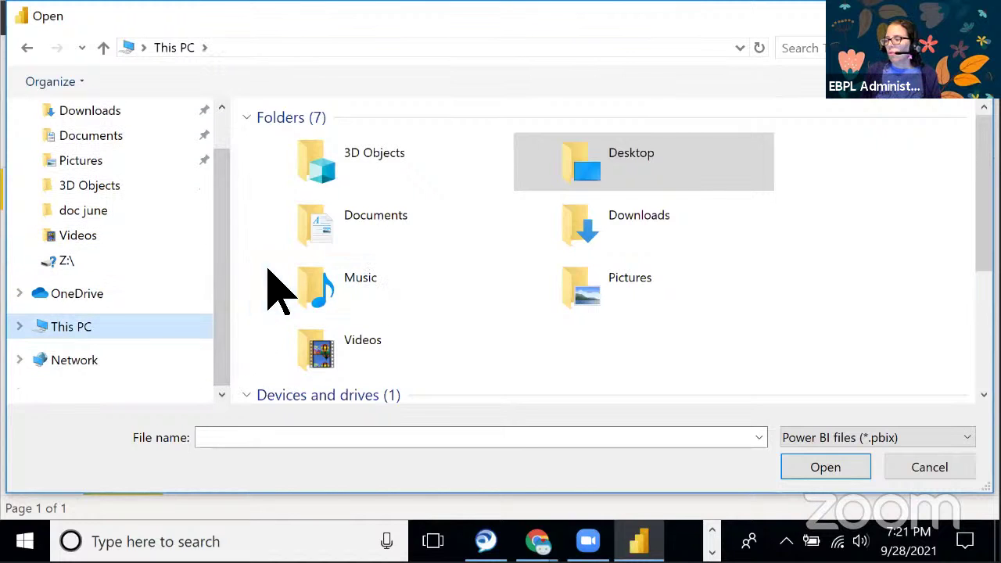
{"action": "double_click", "coordinate": [659, 162]}
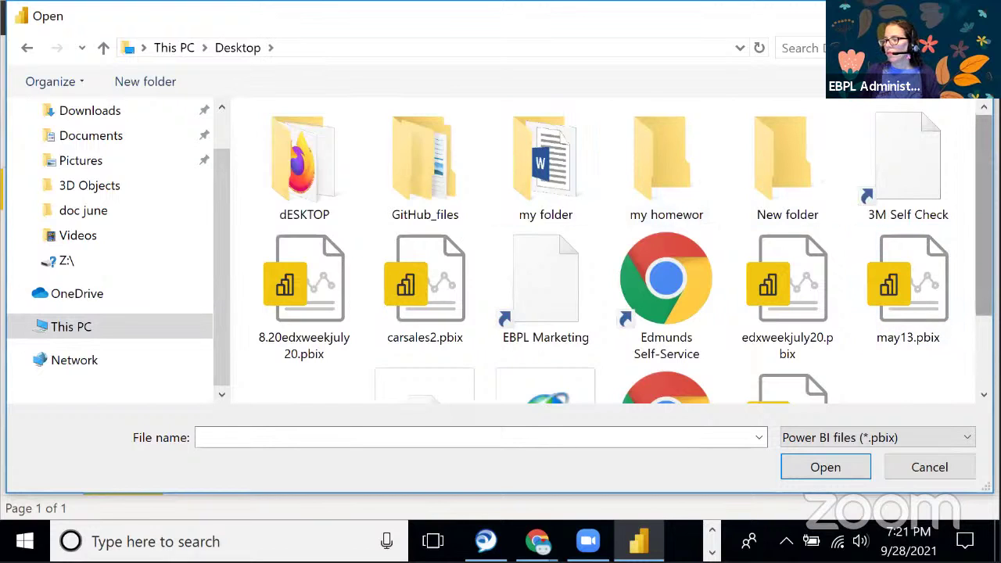
{"action": "left_click", "coordinate": [453, 308]}
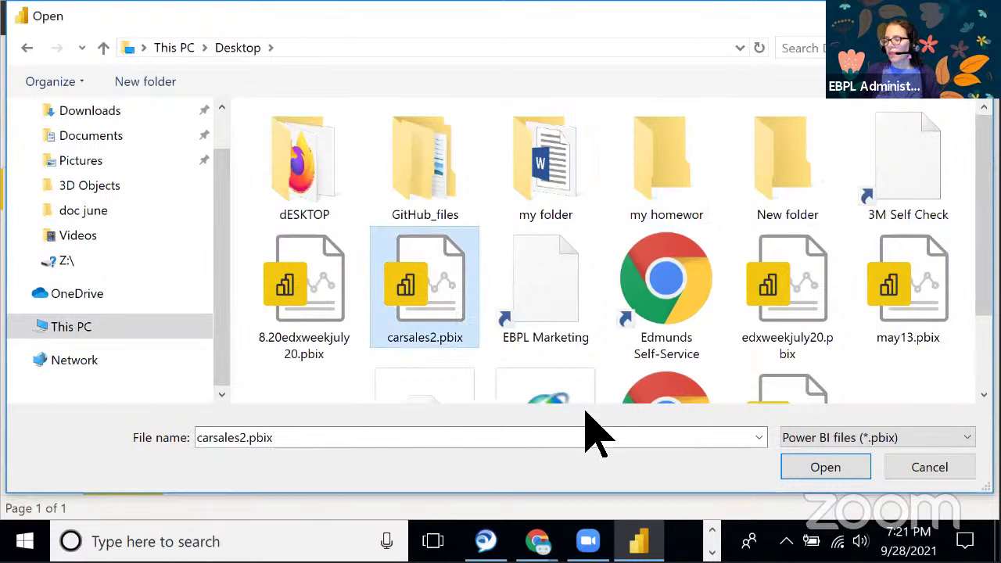
{"action": "left_click", "coordinate": [809, 473]}
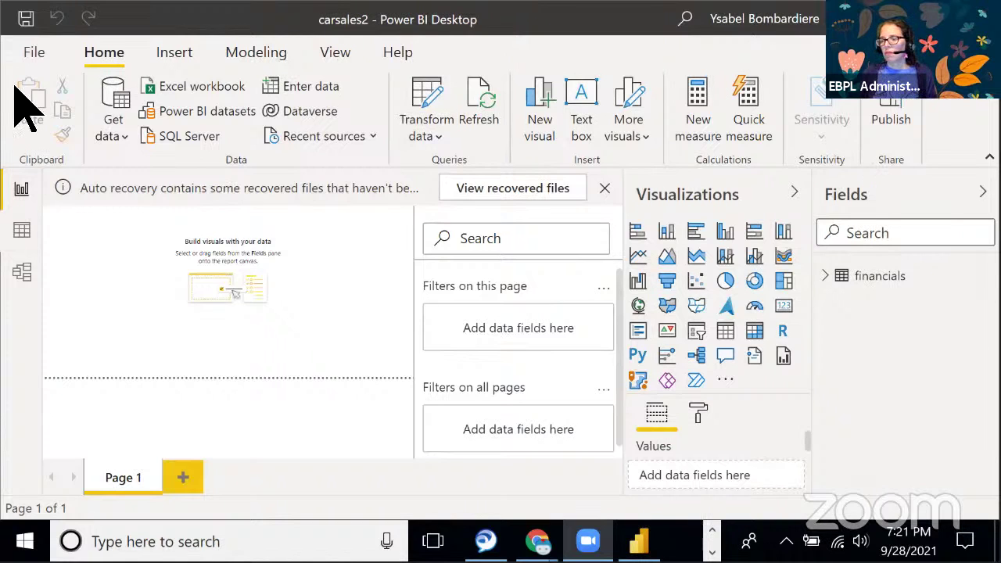
{"action": "left_click", "coordinate": [21, 230]}
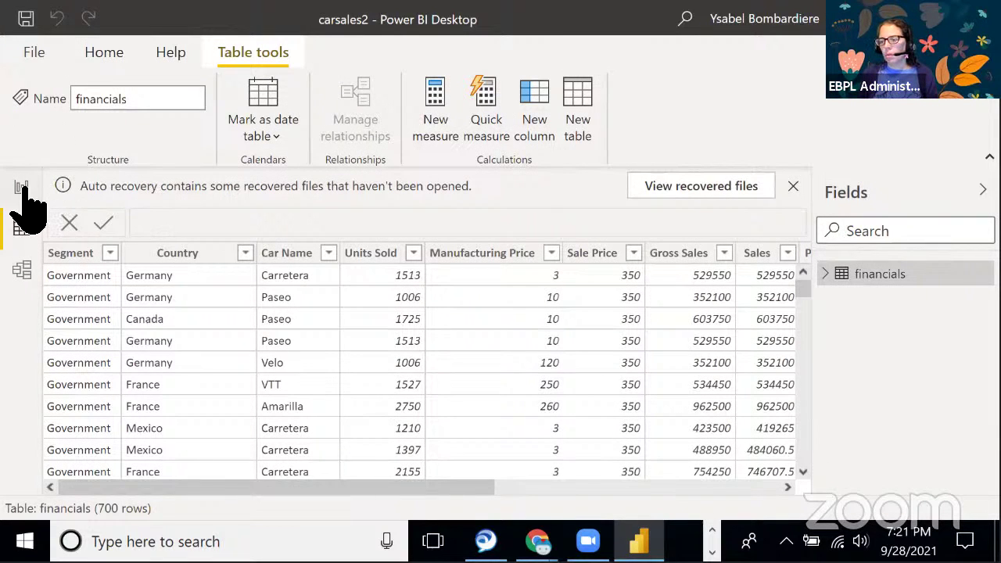
{"action": "left_click", "coordinate": [21, 190]}
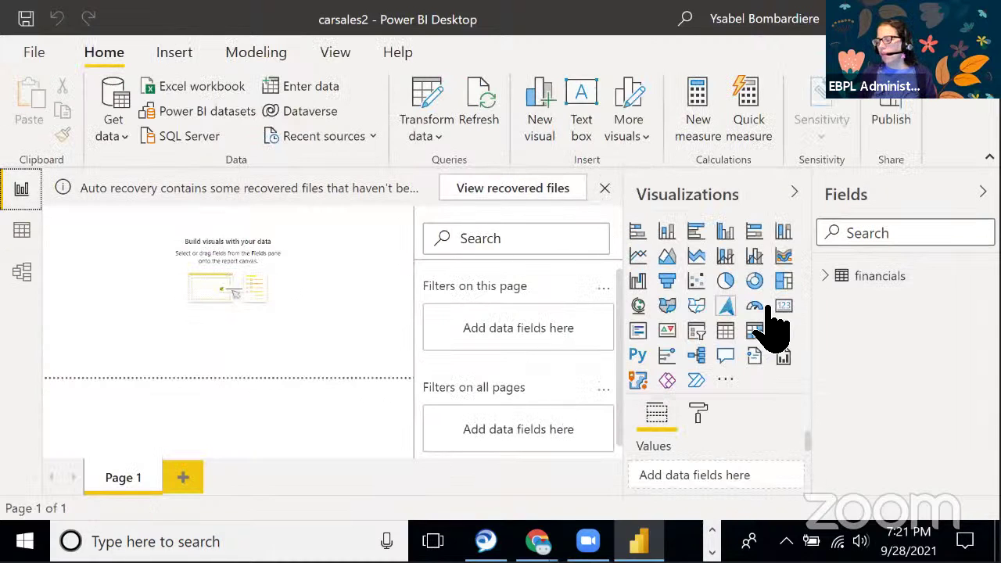
Dismiss the auto recovery notice, keeping the recovered files for later viewing, and collapse the Filters pane
{"action": "left_click", "coordinate": [604, 188]}
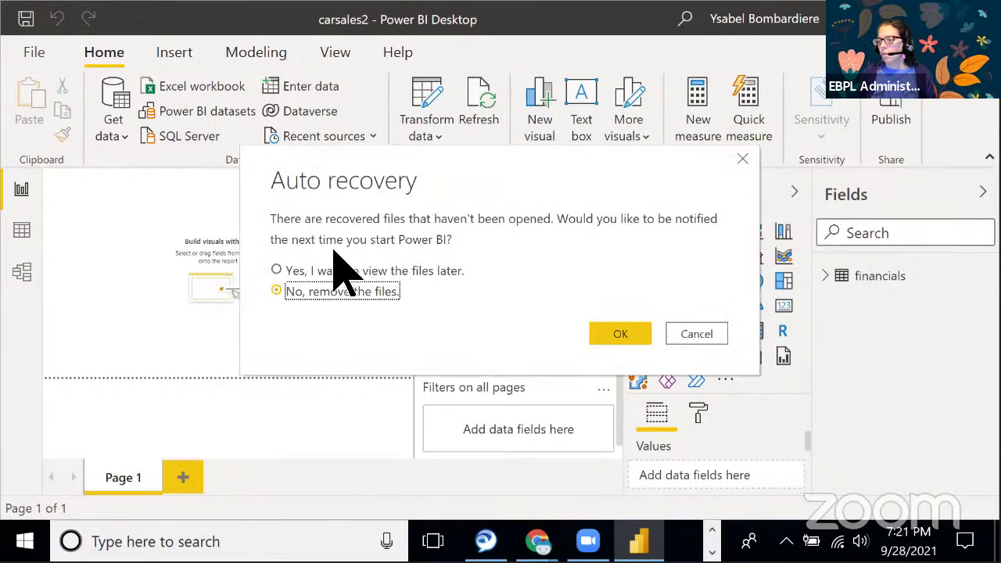
{"action": "left_click", "coordinate": [448, 271]}
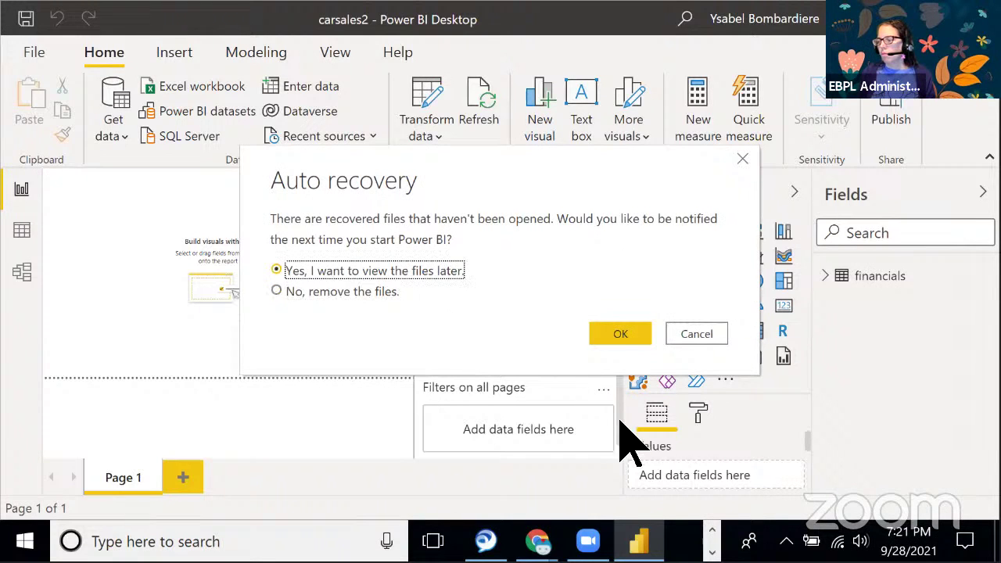
{"action": "left_click", "coordinate": [620, 336]}
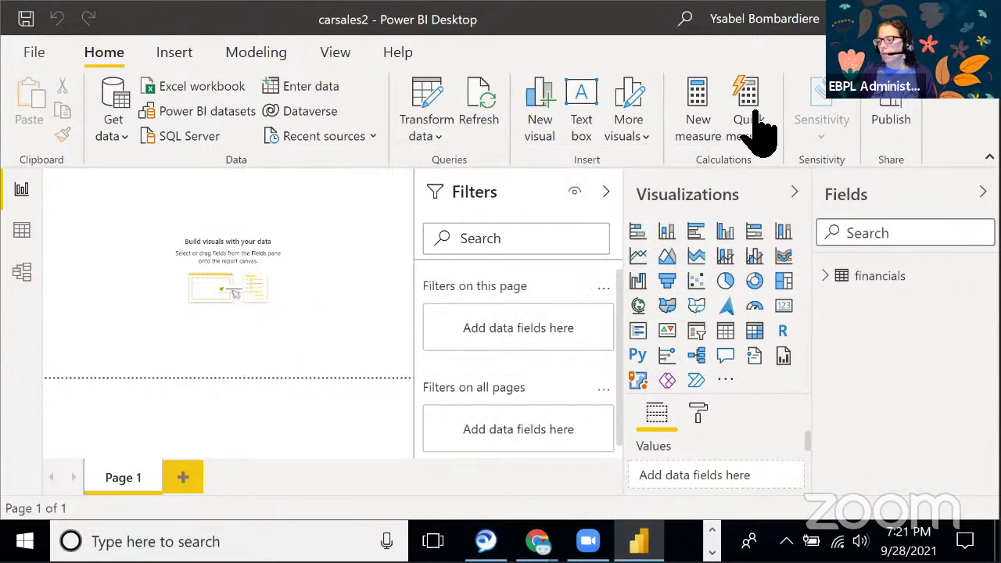
{"action": "left_click", "coordinate": [607, 193]}
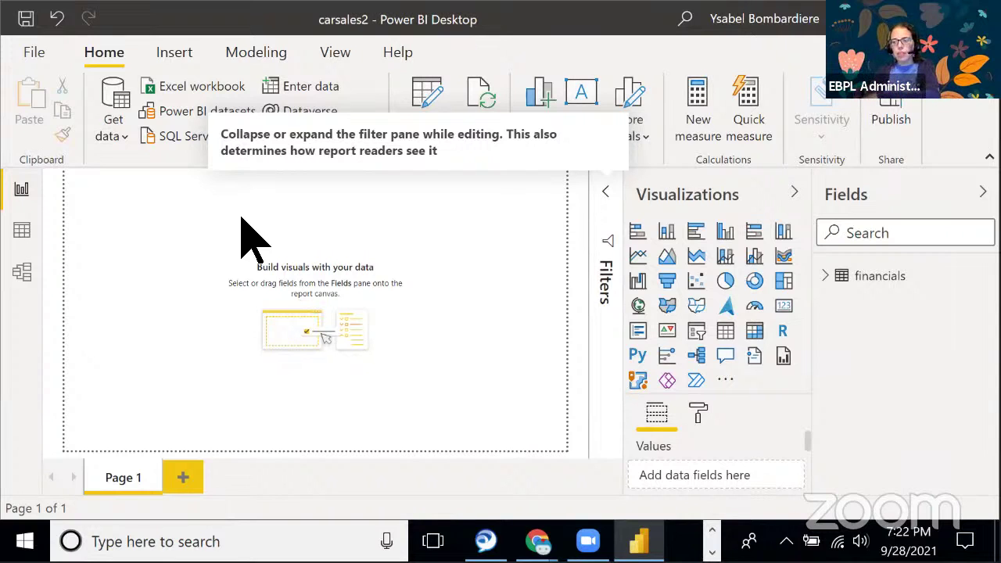
Add a second report page and insert an empty map visual on Page 1
{"action": "left_click", "coordinate": [188, 480]}
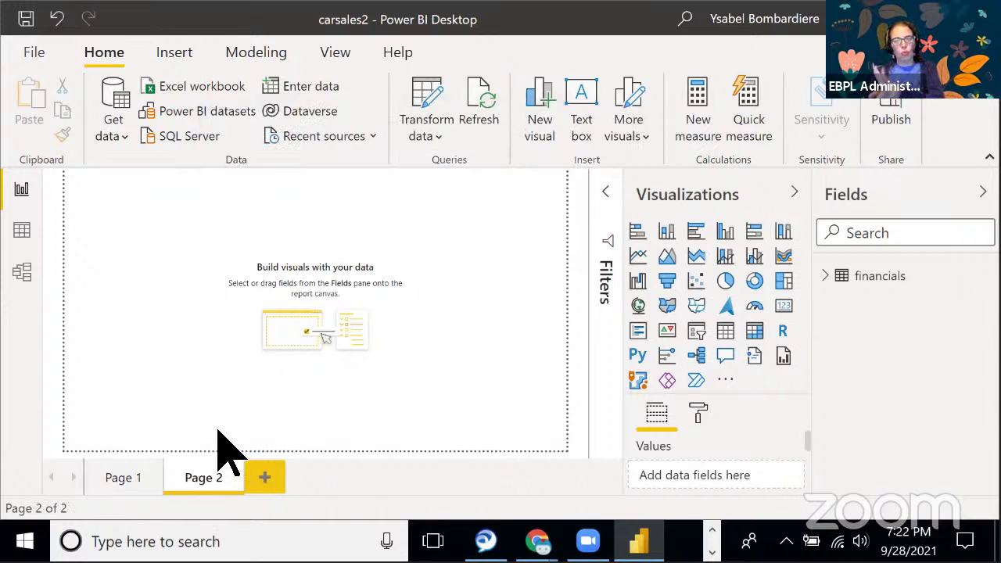
{"action": "left_click", "coordinate": [124, 476]}
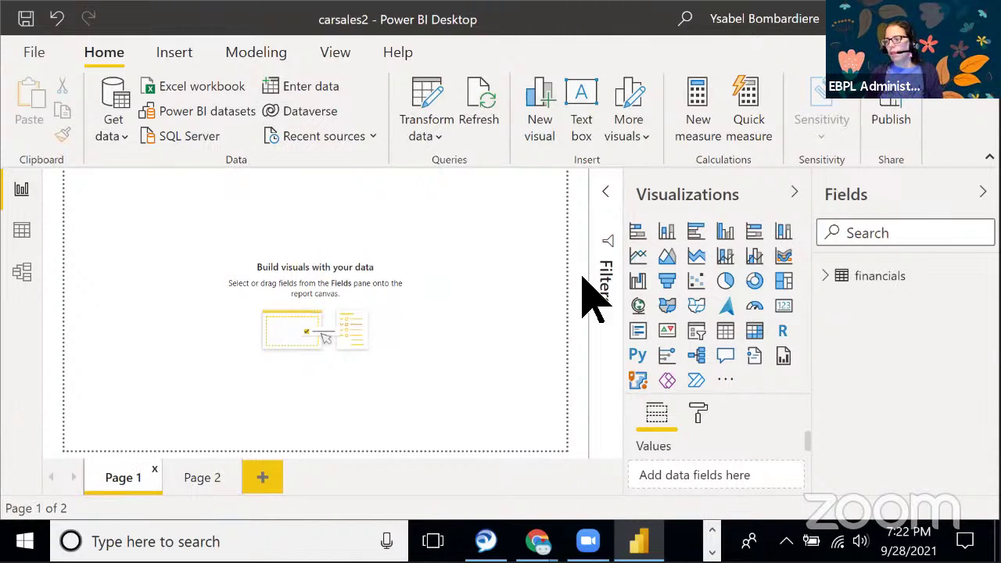
{"action": "left_click", "coordinate": [639, 305]}
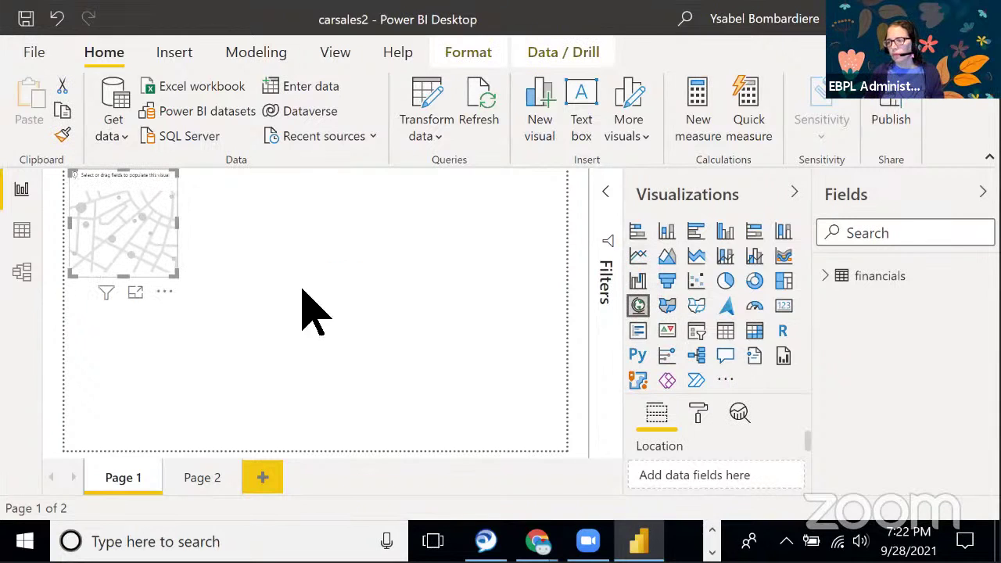
Move the empty map to the lower-right area of the page and use the Country field from financials as its location
{"action": "left_click_drag", "start_coordinate": [174, 308], "coordinate": [498, 447]}
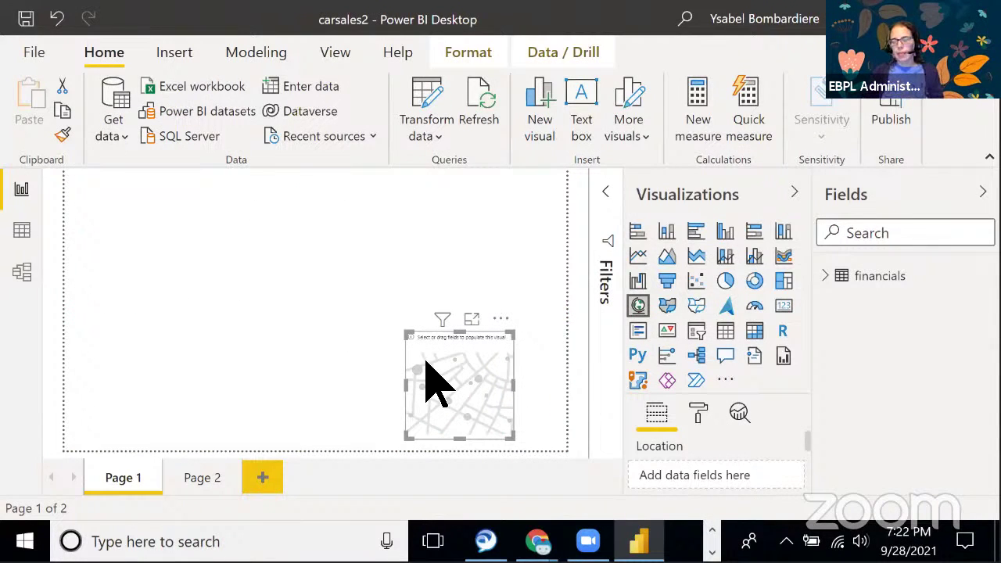
{"action": "left_click", "coordinate": [829, 278]}
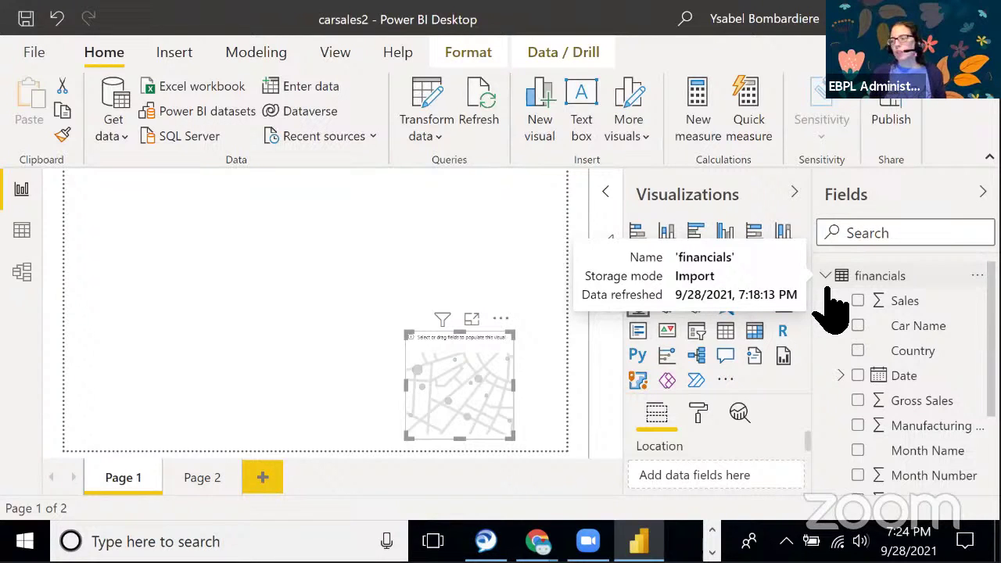
{"action": "left_click", "coordinate": [858, 350]}
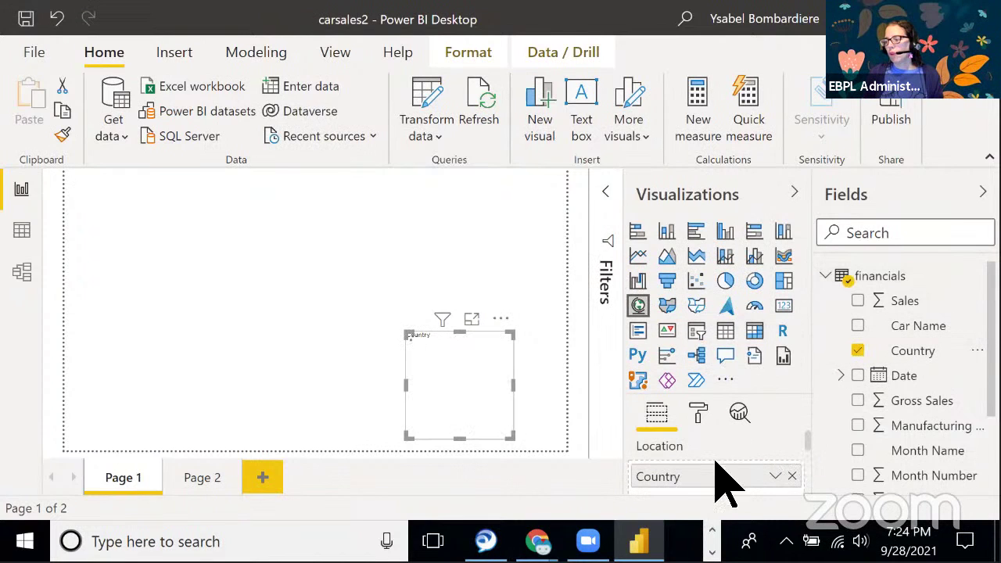
Add the Profit field as the map's bubble size and check its placement among the map's field assignments
{"action": "scroll", "coordinate": [809, 458], "scroll_direction": "down", "scroll_amount": 3}
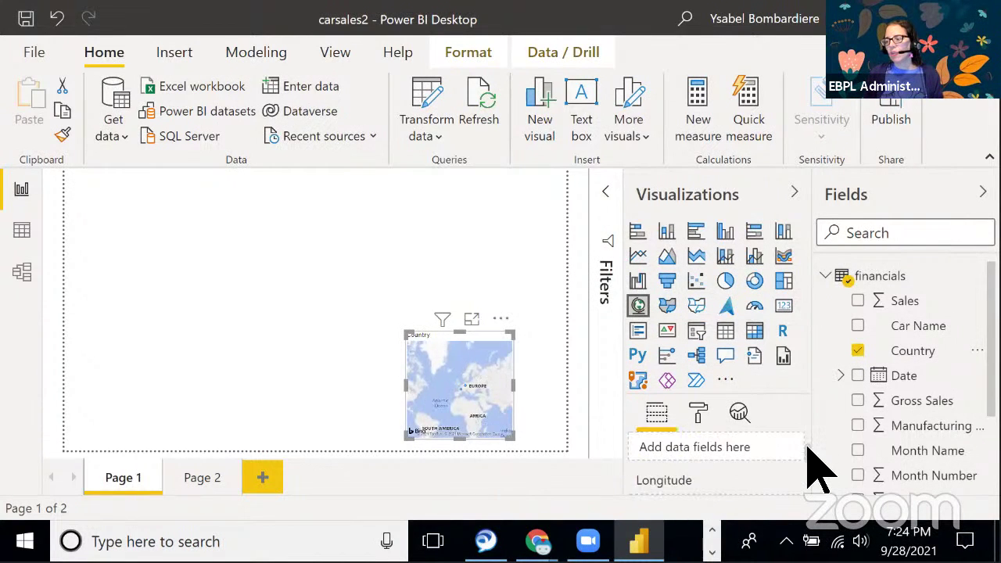
{"action": "scroll", "coordinate": [813, 461], "scroll_direction": "up", "scroll_amount": 1}
{"action": "scroll", "coordinate": [813, 458], "scroll_direction": "down", "scroll_amount": 1}
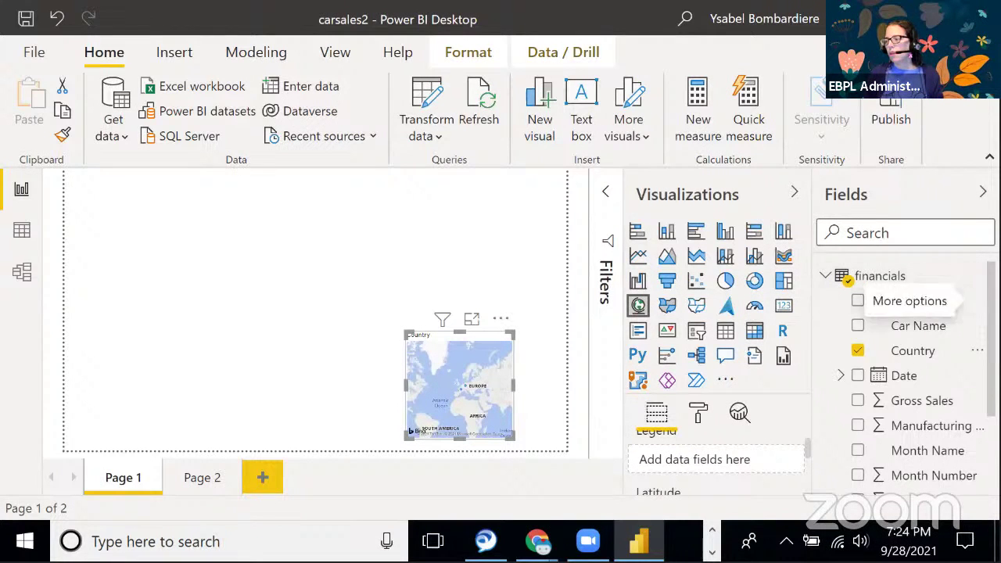
{"action": "scroll", "coordinate": [899, 305], "scroll_direction": "down", "scroll_amount": 1}
{"action": "scroll", "coordinate": [894, 403], "scroll_direction": "down", "scroll_amount": 1}
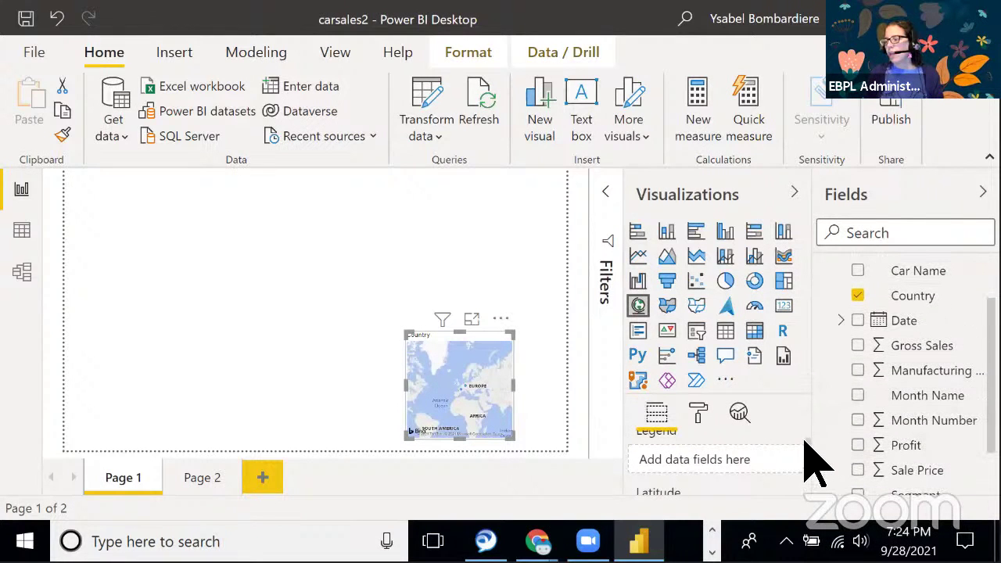
{"action": "scroll", "coordinate": [811, 462], "scroll_direction": "down", "scroll_amount": 1}
{"action": "scroll", "coordinate": [811, 461], "scroll_direction": "up", "scroll_amount": 3}
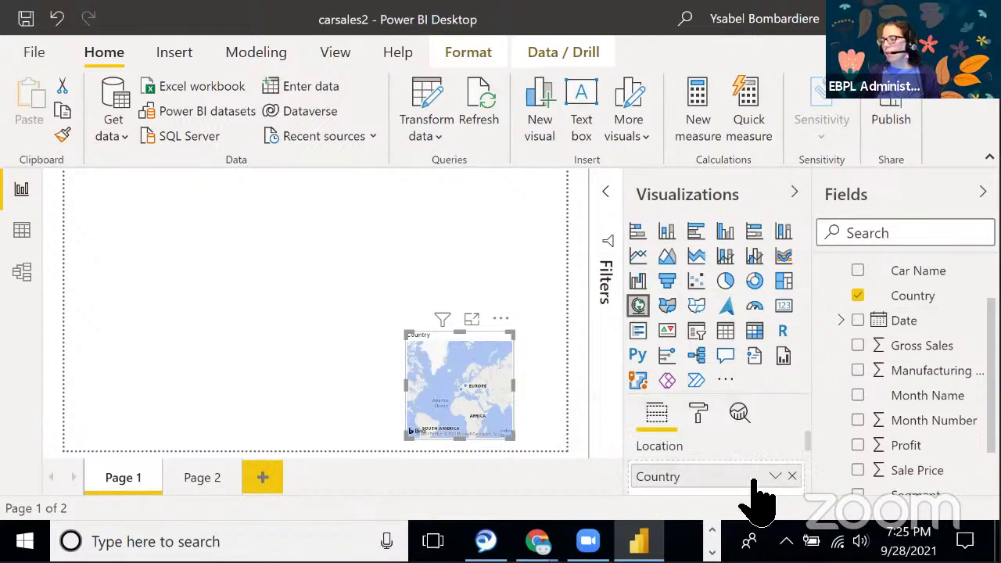
{"action": "left_click_drag", "start_coordinate": [808, 440], "coordinate": [805, 465]}
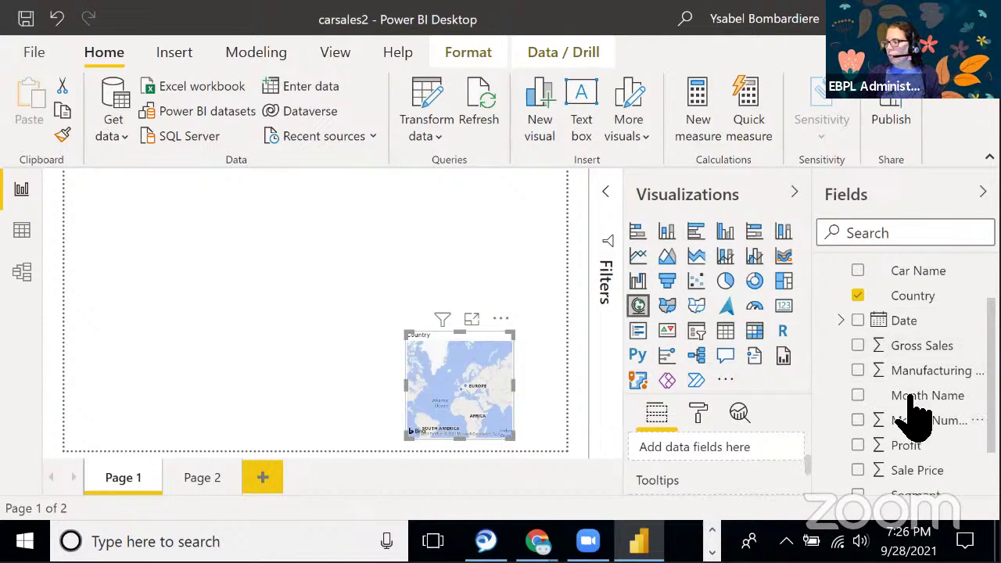
{"action": "left_click", "coordinate": [860, 445]}
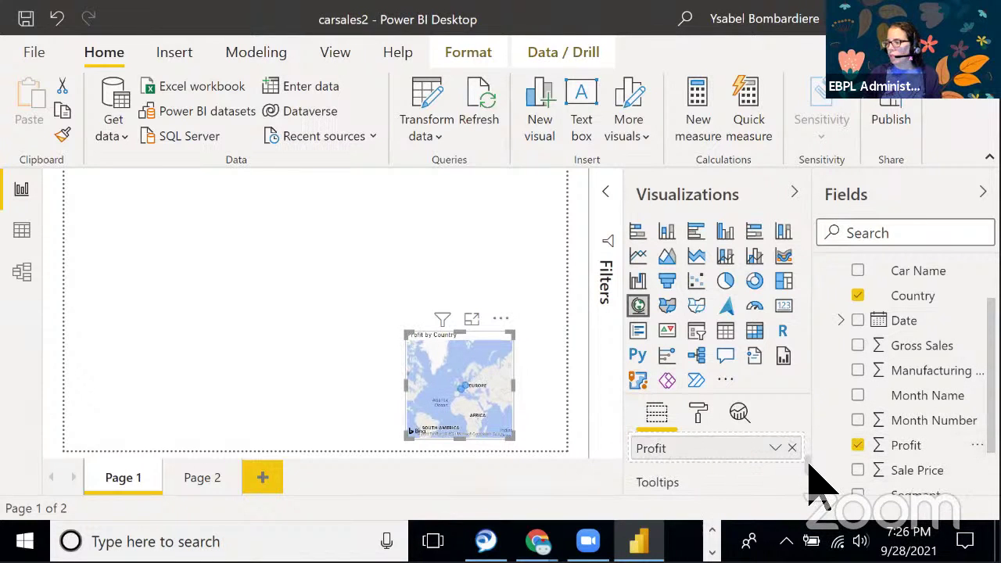
{"action": "scroll", "coordinate": [810, 463], "scroll_direction": "up", "scroll_amount": 2}
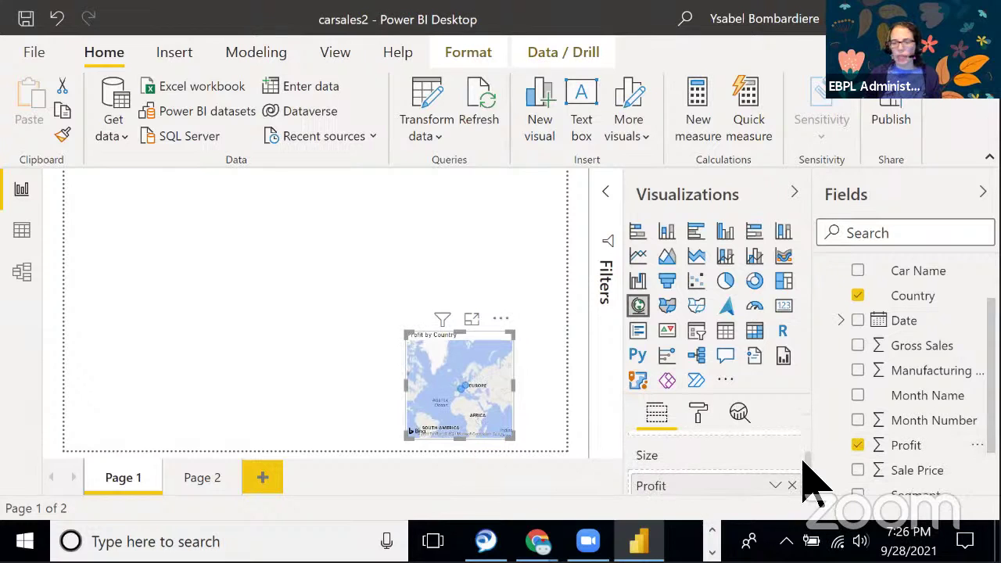
{"action": "scroll", "coordinate": [803, 459], "scroll_direction": "down", "scroll_amount": 1}
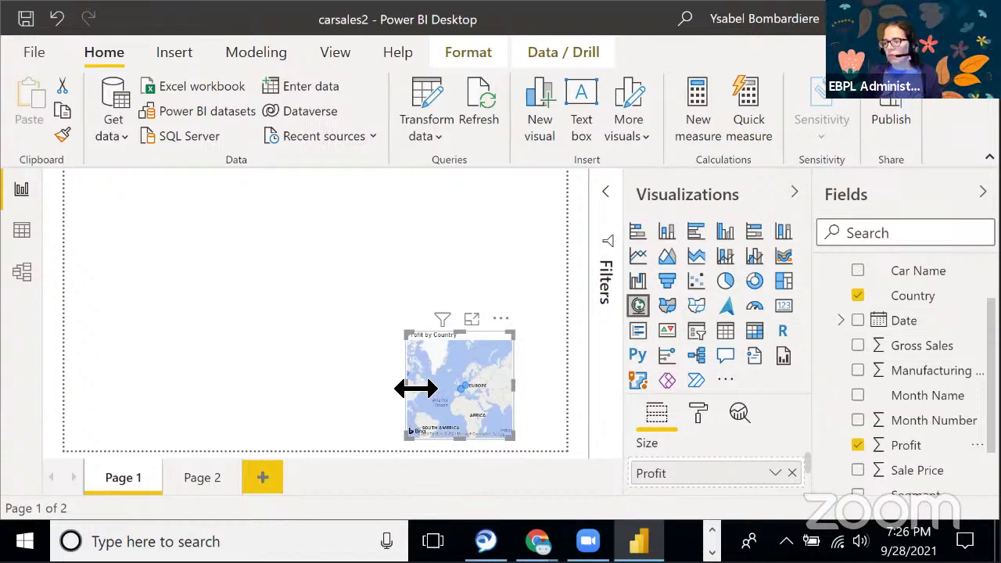
Enlarge the Profit by Country map leftward and upward, shift it toward the page's right edge, and look at its additional options without choosing any
{"action": "left_click_drag", "start_coordinate": [412, 391], "coordinate": [268, 389]}
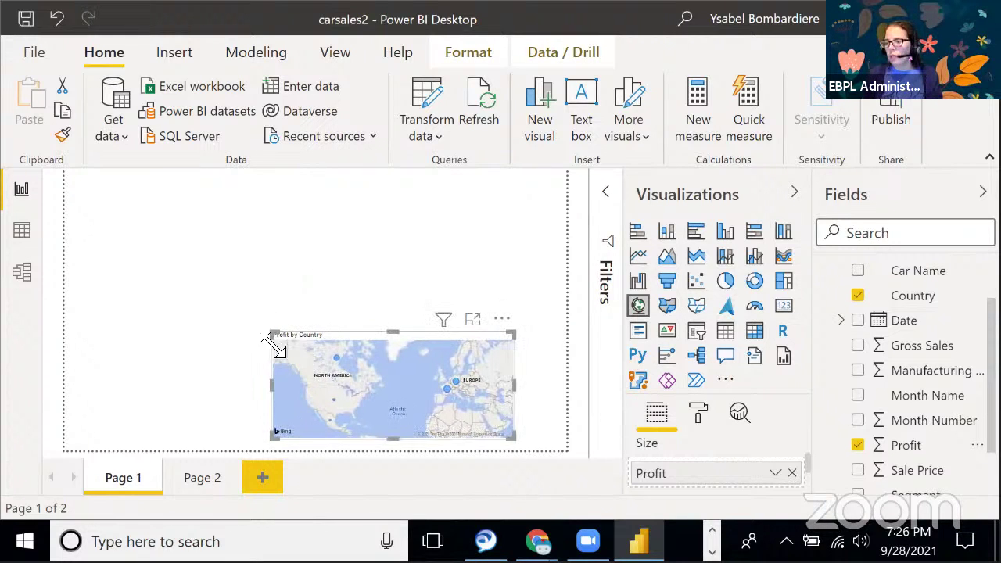
{"action": "left_click_drag", "start_coordinate": [269, 336], "coordinate": [253, 259]}
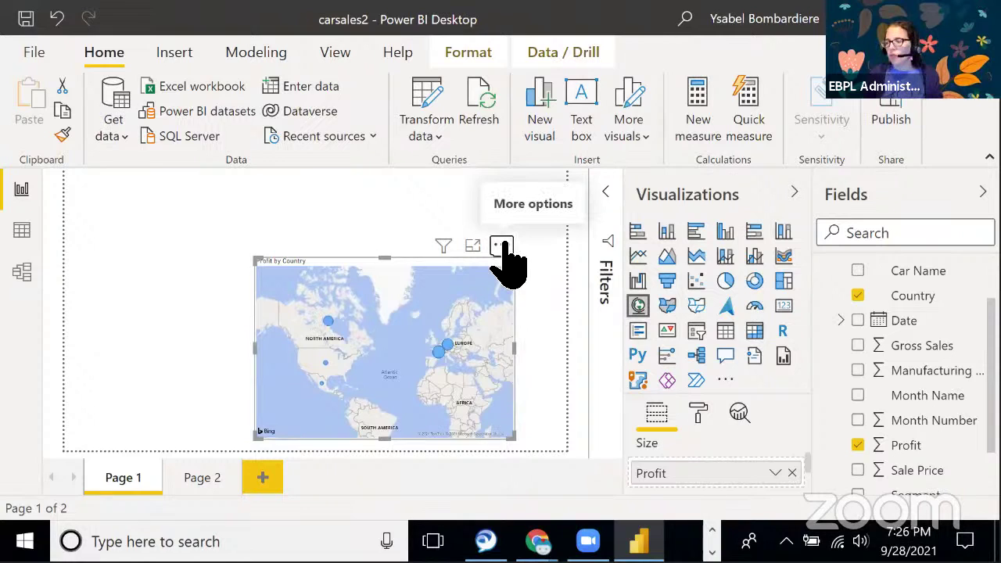
{"action": "left_click_drag", "start_coordinate": [502, 246], "coordinate": [530, 241]}
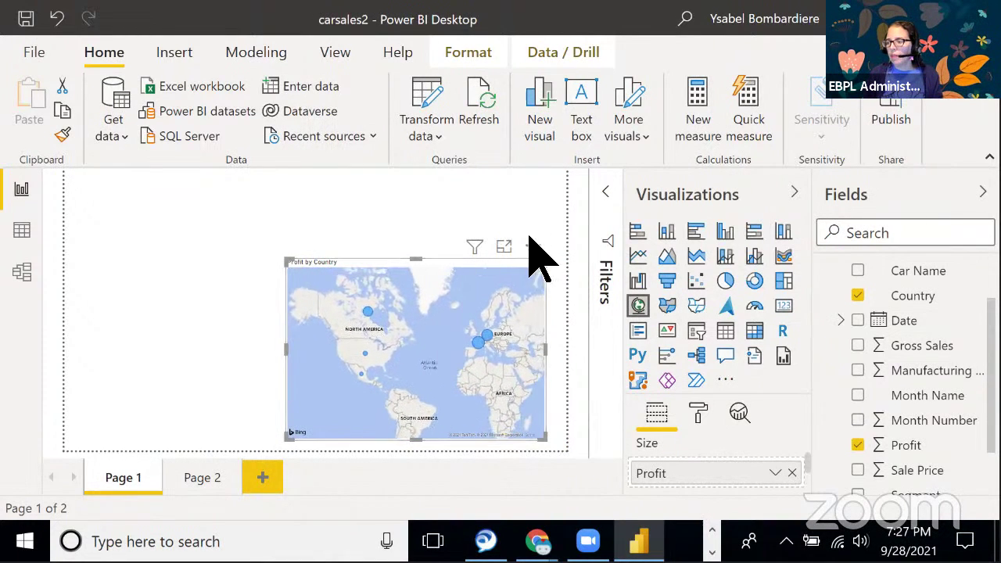
{"action": "mouse_move", "coordinate": [537, 239]}
{"action": "left_mouse_down"}
{"action": "mouse_move", "coordinate": [541, 232]}
{"action": "mouse_move", "coordinate": [541, 247]}
{"action": "left_mouse_up"}
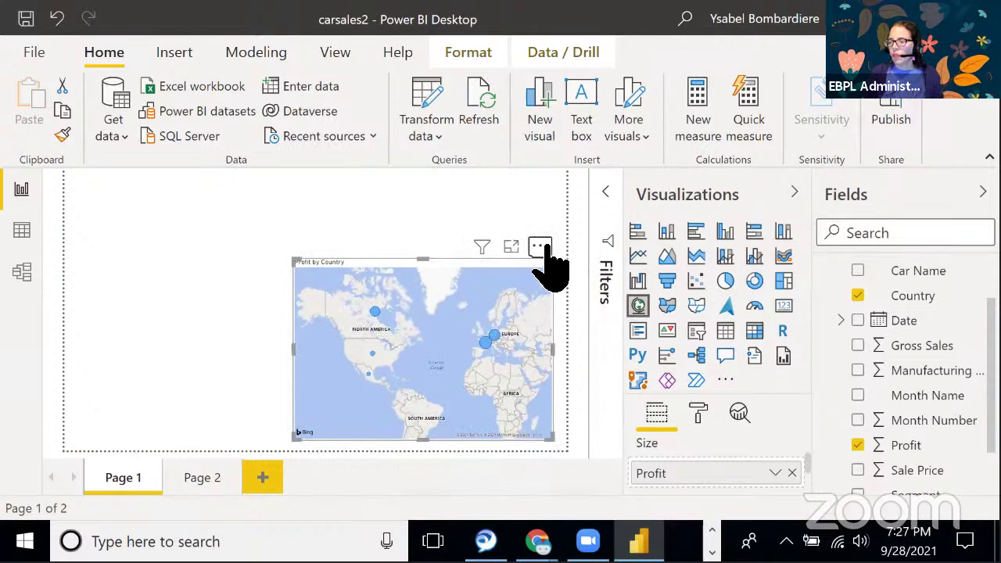
{"action": "left_click", "coordinate": [540, 247]}
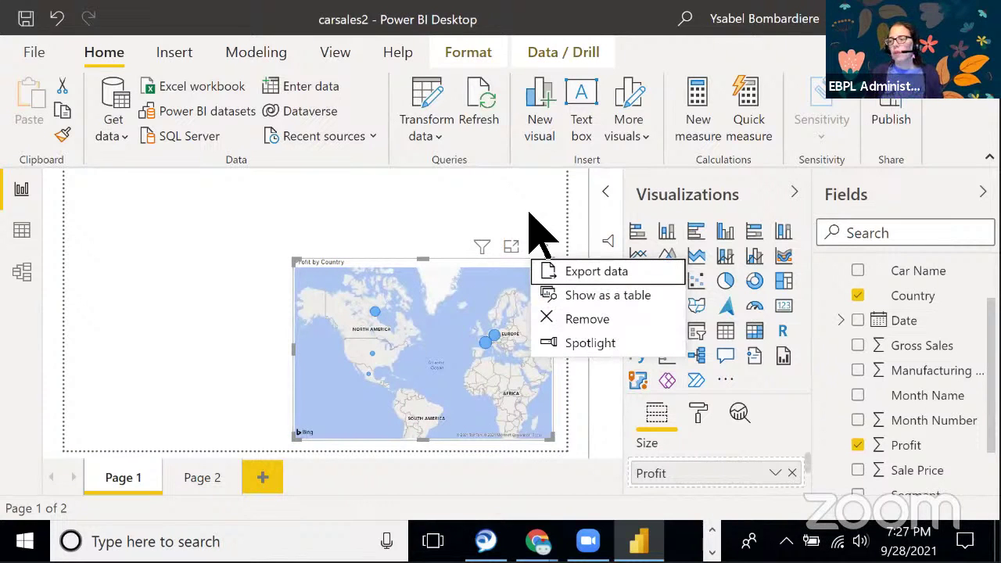
{"action": "left_click", "coordinate": [546, 226]}
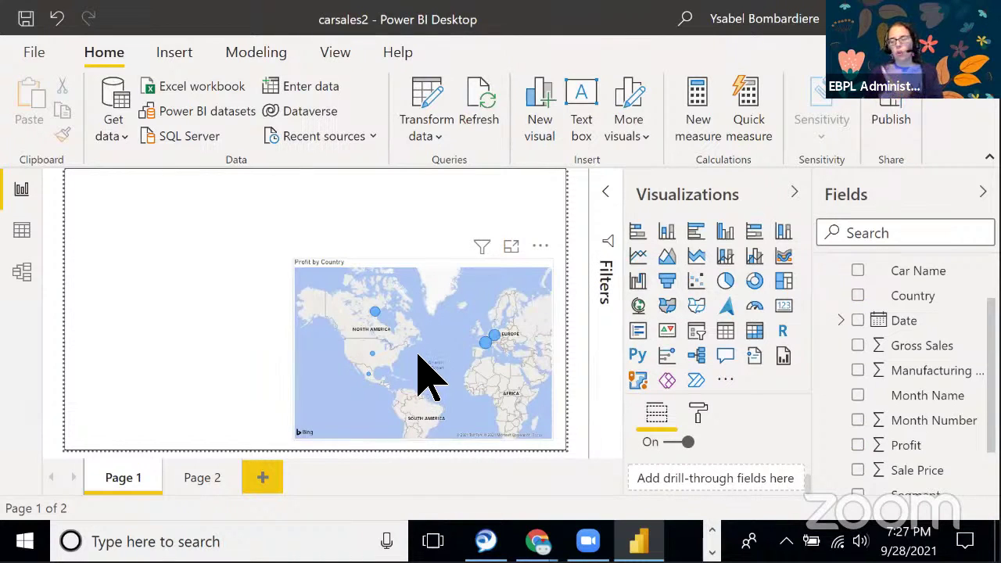
Look through the report page's formatting options, from page information and page size to the filter pane
{"action": "left_click", "coordinate": [699, 416]}
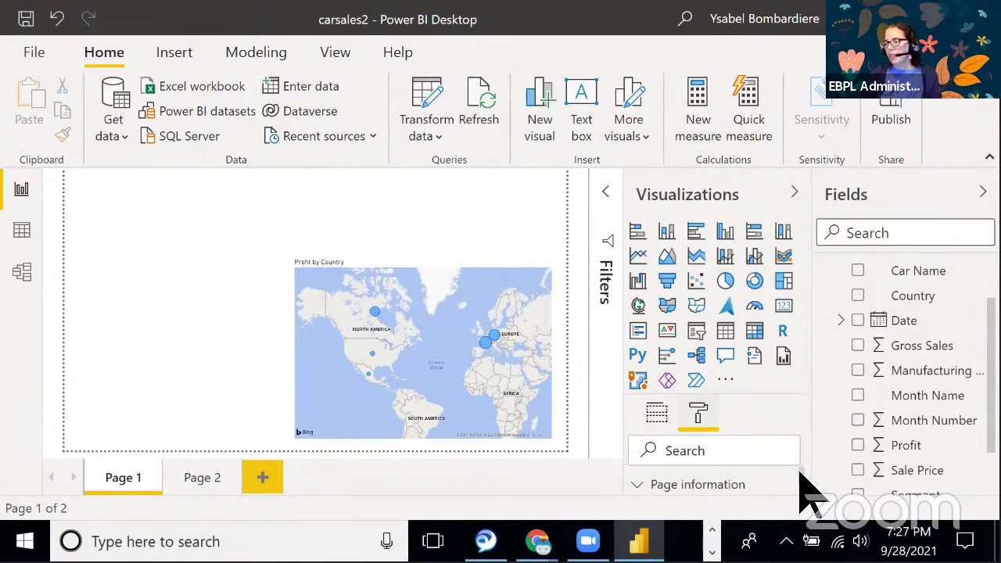
{"action": "scroll", "coordinate": [799, 475], "scroll_direction": "down", "scroll_amount": 1}
{"action": "scroll", "coordinate": [800, 474], "scroll_direction": "up", "scroll_amount": 1}
{"action": "scroll", "coordinate": [801, 475], "scroll_direction": "down", "scroll_amount": 1}
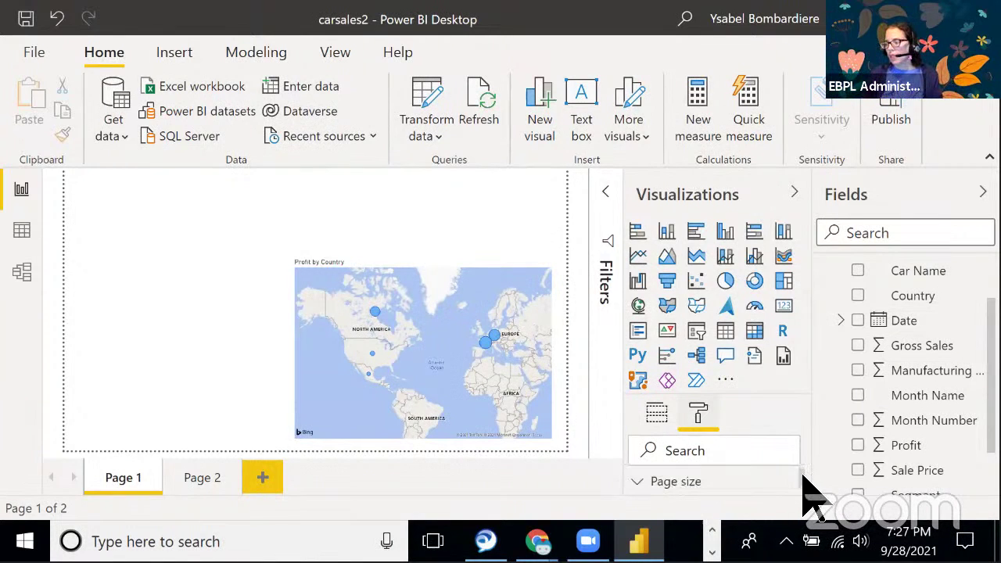
{"action": "scroll", "coordinate": [802, 477], "scroll_direction": "down", "scroll_amount": 4}
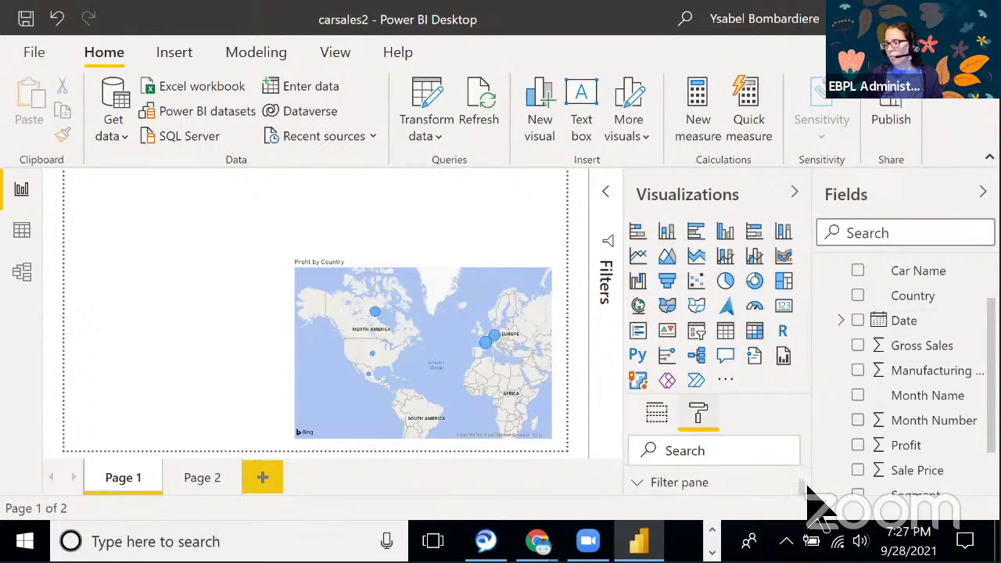
{"action": "scroll", "coordinate": [813, 481], "scroll_direction": "up", "scroll_amount": 5}
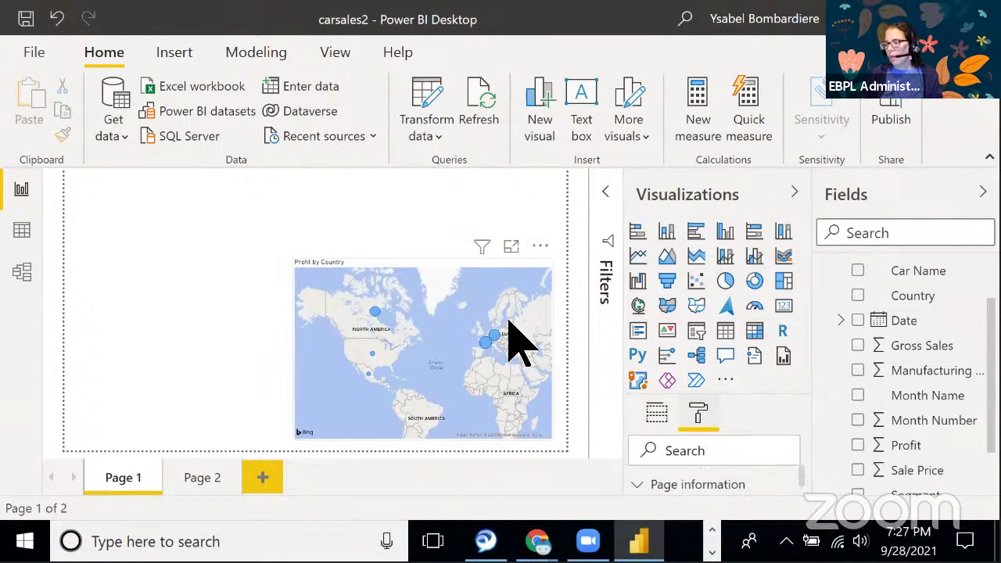
Open the formatting options of the Profit by Country map and expand its map controls to examine the geocoding culture and zoom button settings
{"action": "left_click", "coordinate": [459, 266]}
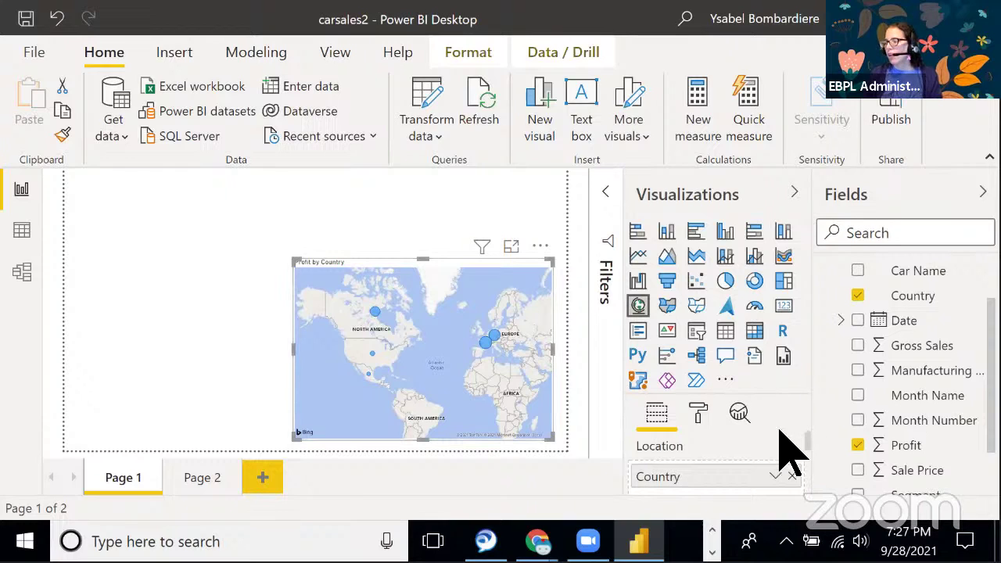
{"action": "left_click", "coordinate": [703, 419]}
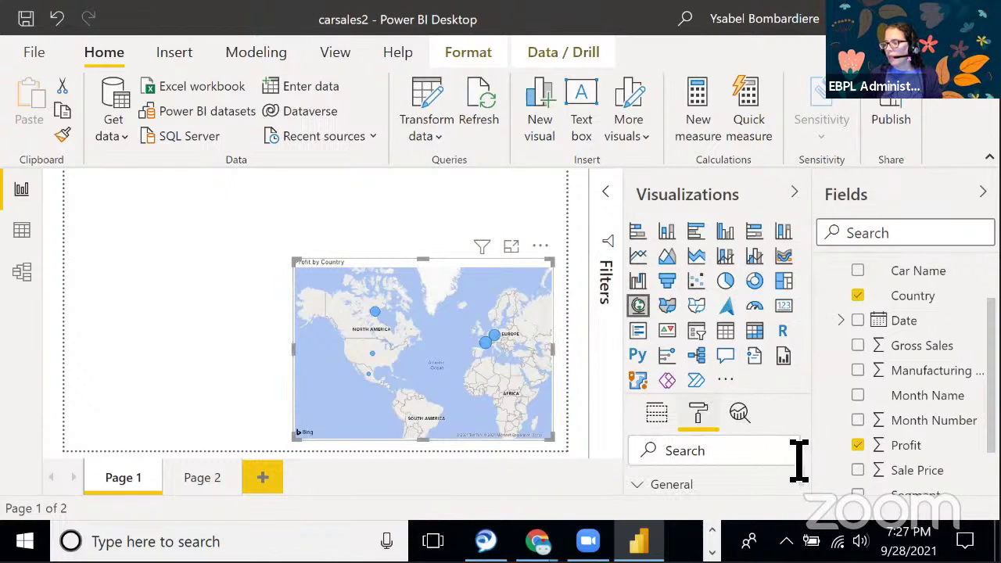
{"action": "scroll", "coordinate": [798, 461], "scroll_direction": "down", "scroll_amount": 1}
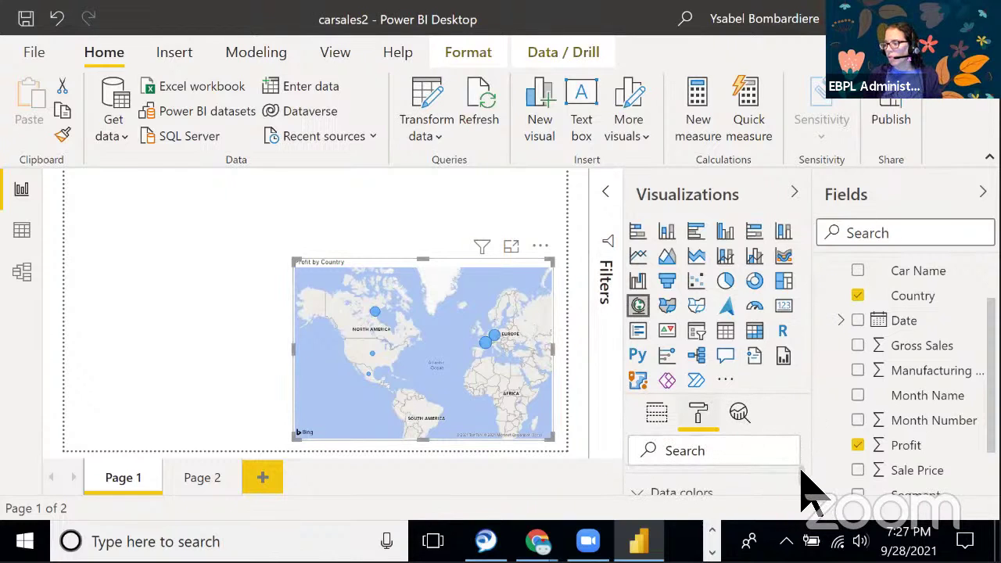
{"action": "scroll", "coordinate": [804, 480], "scroll_direction": "up", "scroll_amount": 1}
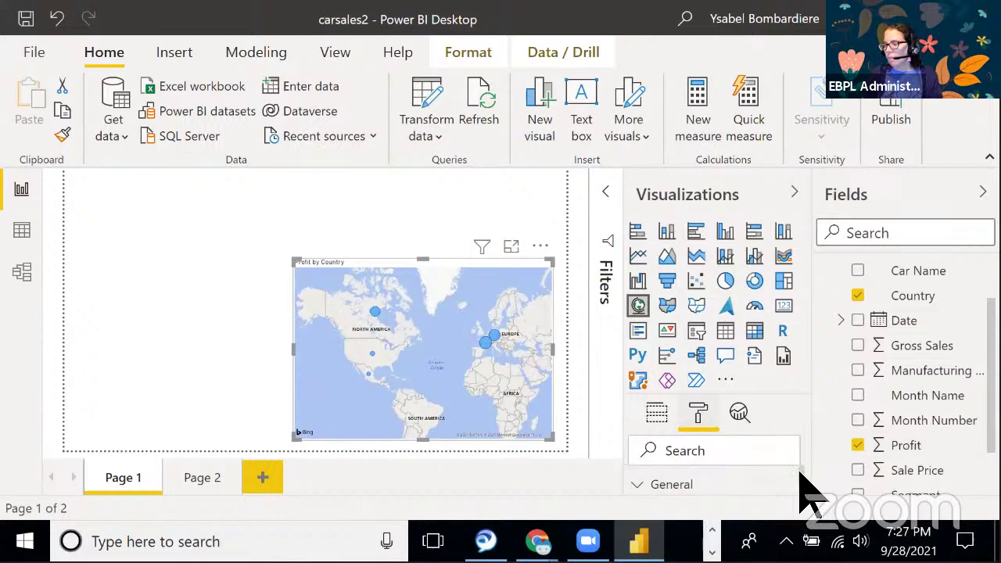
{"action": "scroll", "coordinate": [805, 493], "scroll_direction": "down", "scroll_amount": 4}
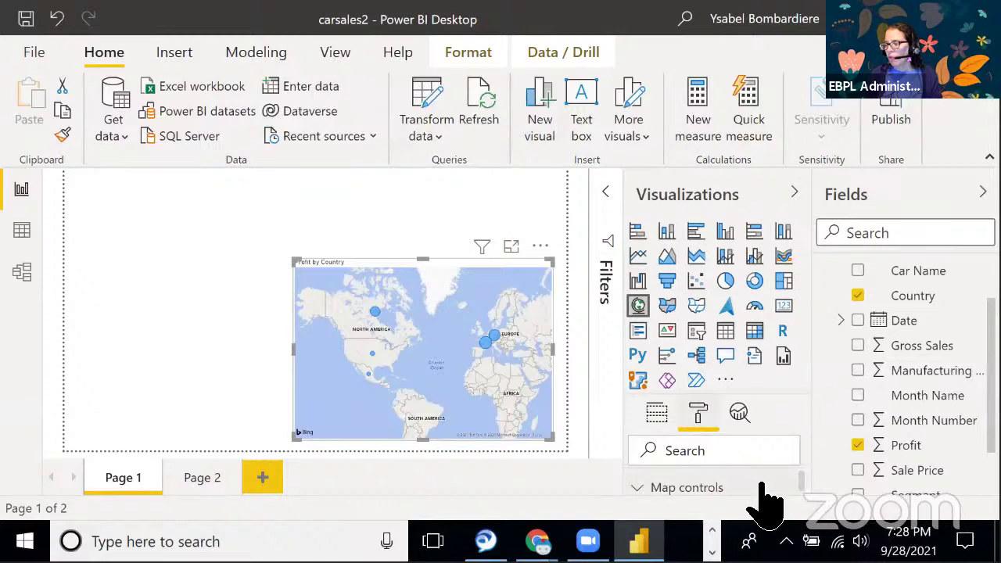
{"action": "left_click", "coordinate": [772, 487]}
{"action": "scroll", "coordinate": [784, 504], "scroll_direction": "down", "scroll_amount": 3}
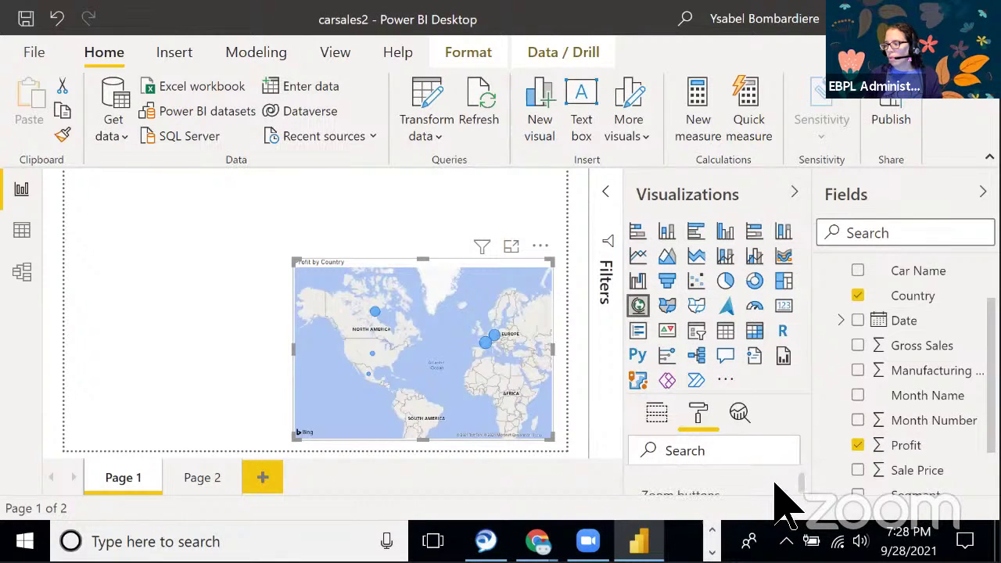
{"action": "scroll", "coordinate": [778, 485], "scroll_direction": "up", "scroll_amount": 1}
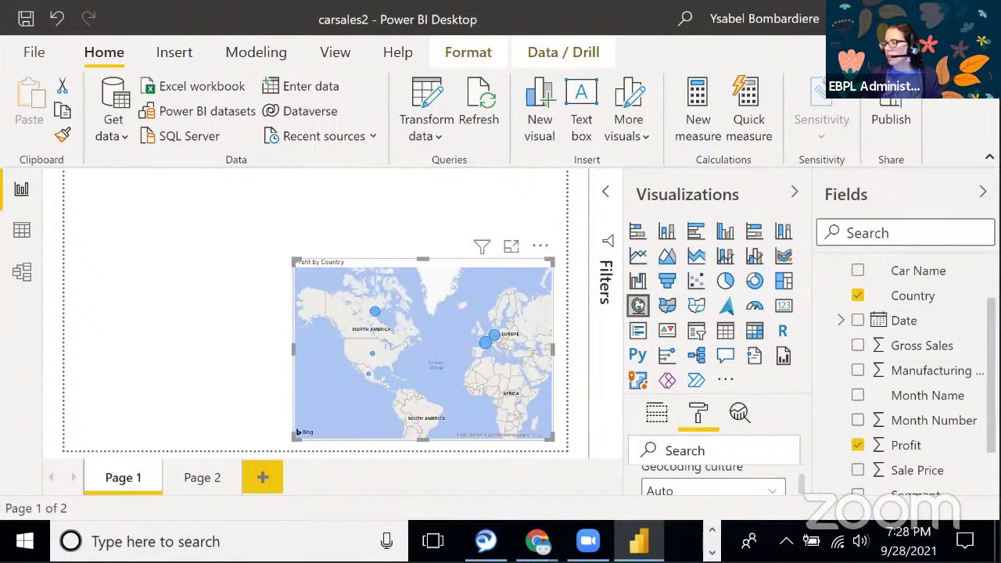
Look through the map's remaining formatting options, including heat map and border, and return to the zoom buttons setting
{"action": "scroll", "coordinate": [879, 364], "scroll_direction": "down", "scroll_amount": 2}
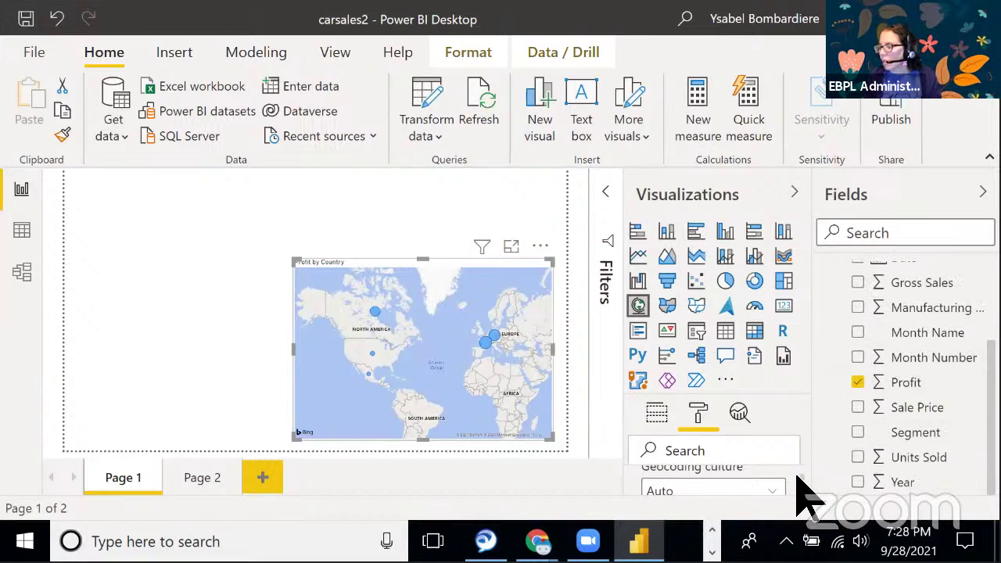
{"action": "scroll", "coordinate": [804, 489], "scroll_direction": "down", "scroll_amount": 3}
{"action": "scroll", "coordinate": [806, 489], "scroll_direction": "down", "scroll_amount": 2}
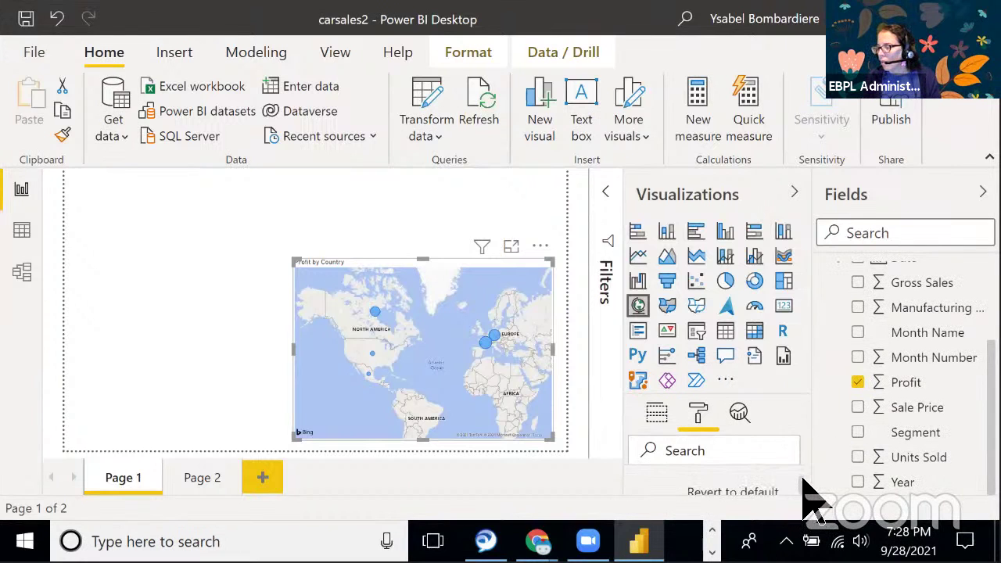
{"action": "scroll", "coordinate": [805, 489], "scroll_direction": "down", "scroll_amount": 3}
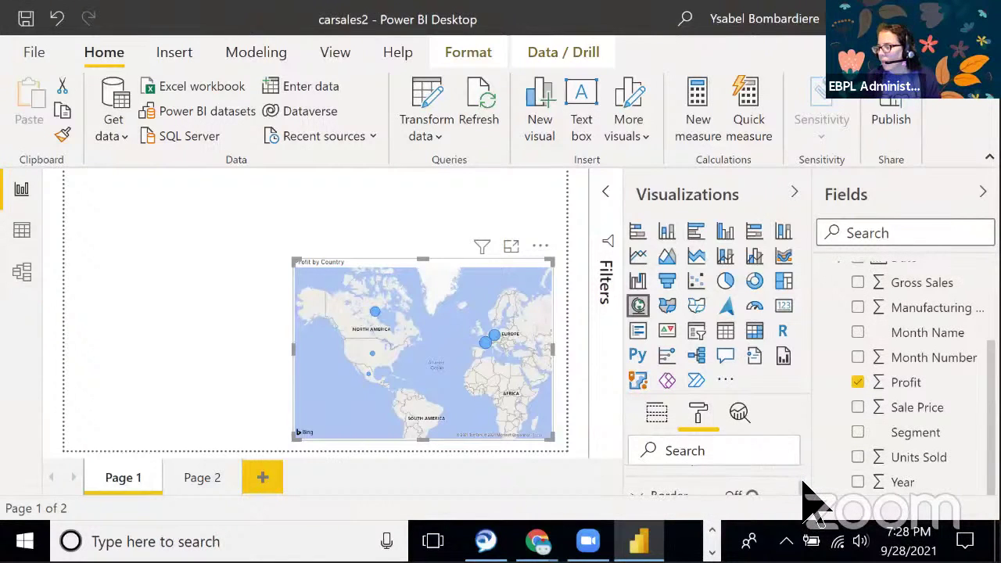
{"action": "scroll", "coordinate": [805, 488], "scroll_direction": "down", "scroll_amount": 2}
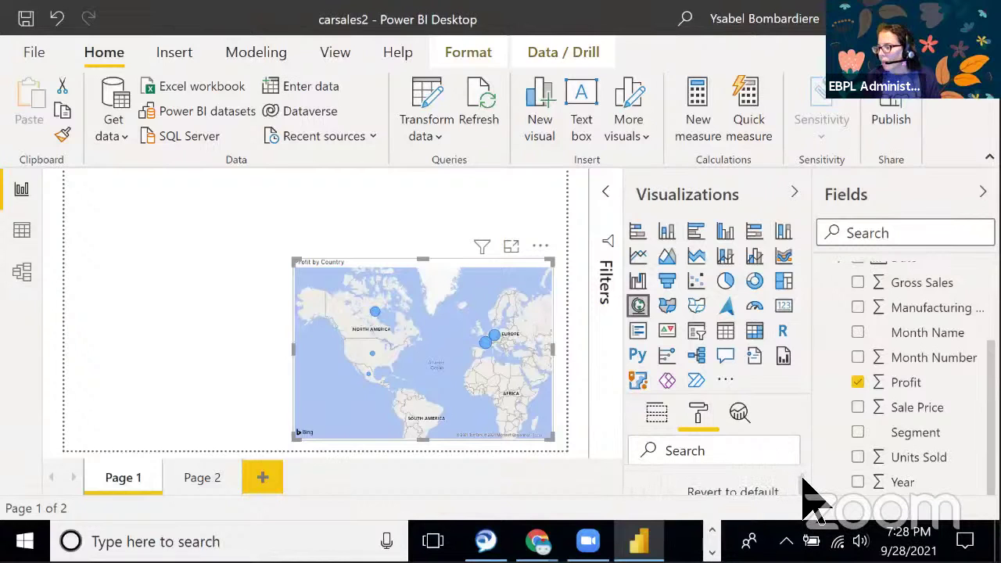
{"action": "scroll", "coordinate": [804, 478], "scroll_direction": "up", "scroll_amount": 3}
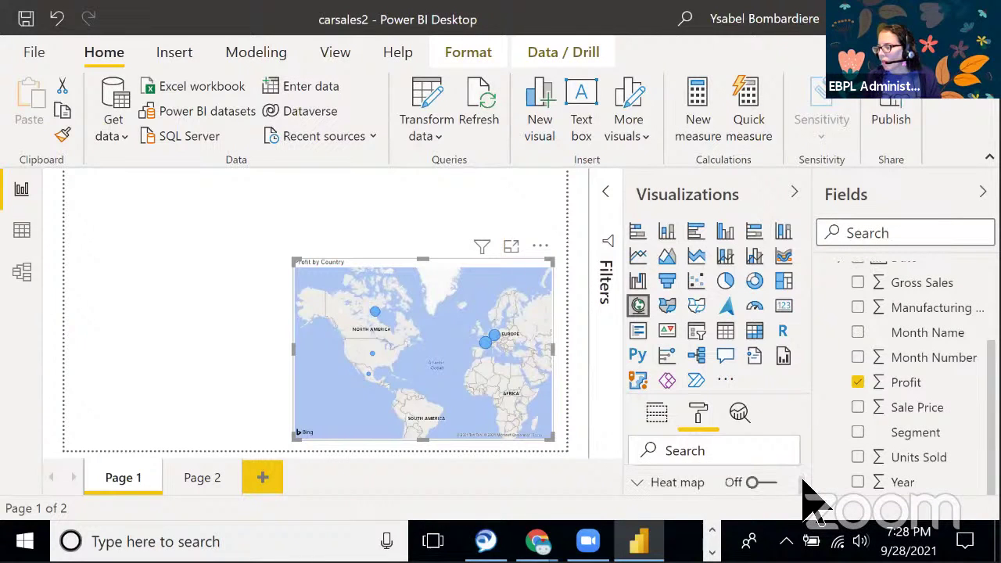
{"action": "scroll", "coordinate": [806, 488], "scroll_direction": "down", "scroll_amount": 2}
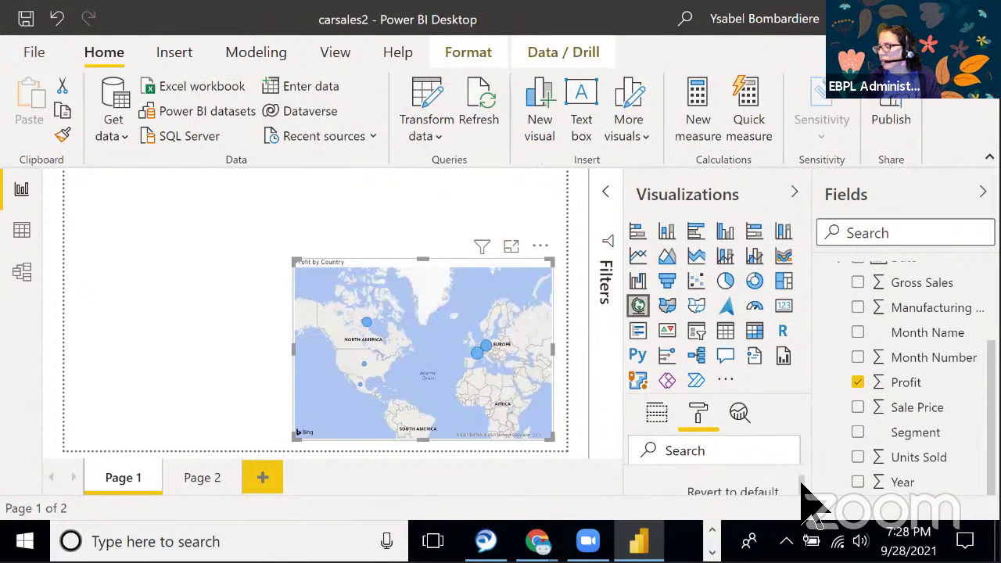
{"action": "left_click_drag", "start_coordinate": [803, 501], "coordinate": [798, 479]}
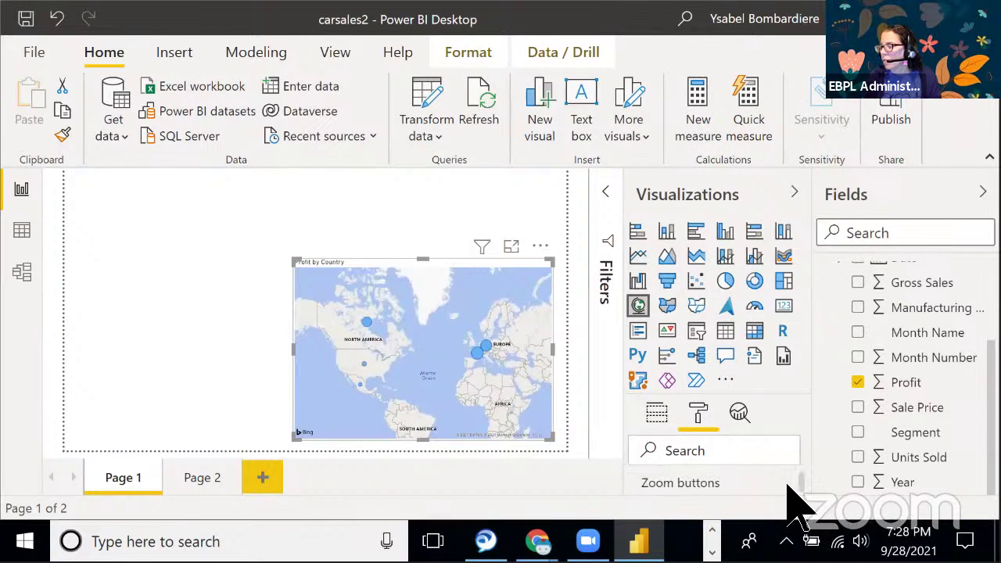
Turn on the zoom buttons for the Profit by Country map and zoom in one level with them
{"action": "left_click_drag", "start_coordinate": [802, 480], "coordinate": [798, 482]}
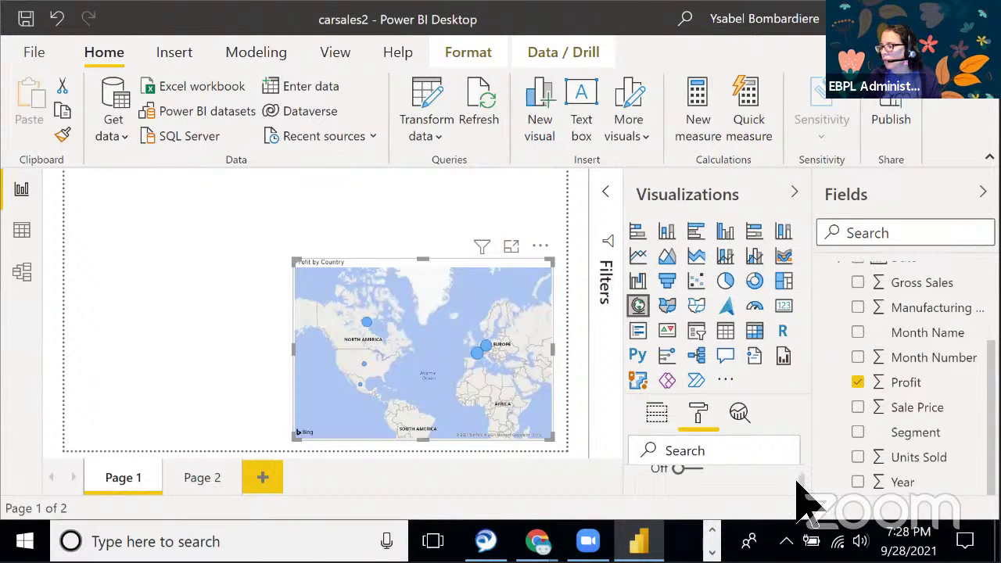
{"action": "left_click", "coordinate": [688, 469]}
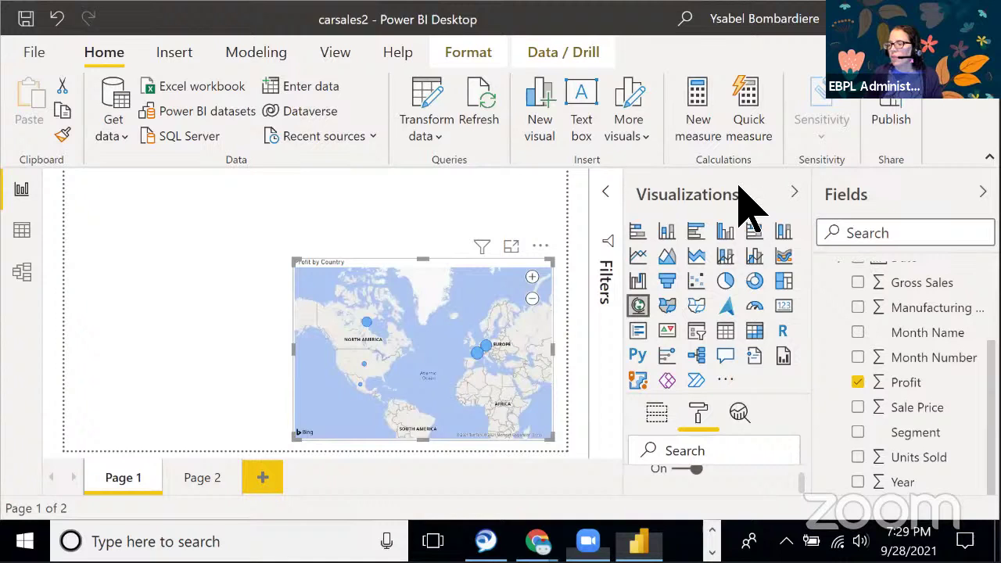
{"action": "left_click", "coordinate": [530, 277]}
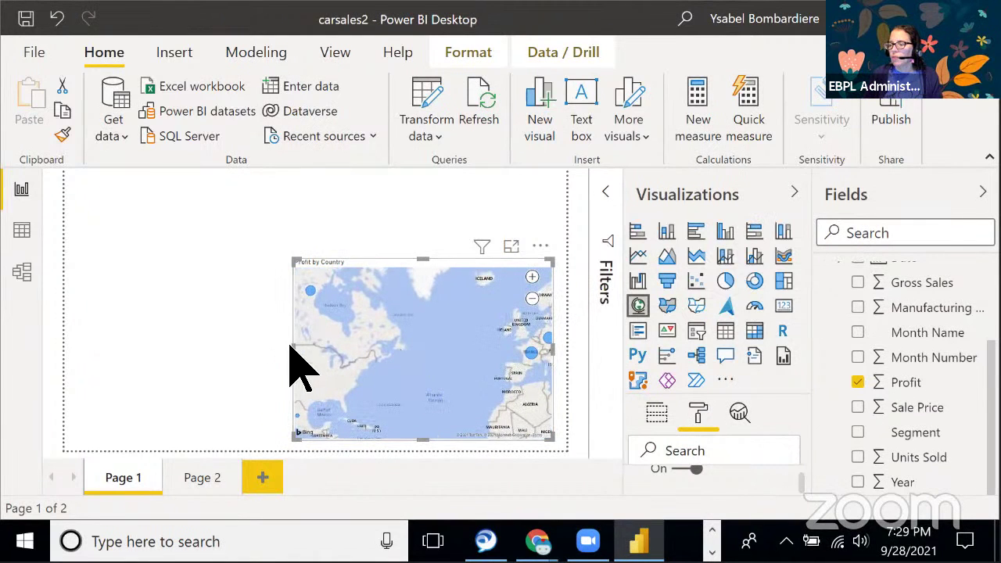
Widen the Profit by Country map leftward, pan it to show both North America and Europe, and nudge it toward the page's right edge
{"action": "left_click_drag", "start_coordinate": [294, 353], "coordinate": [176, 353]}
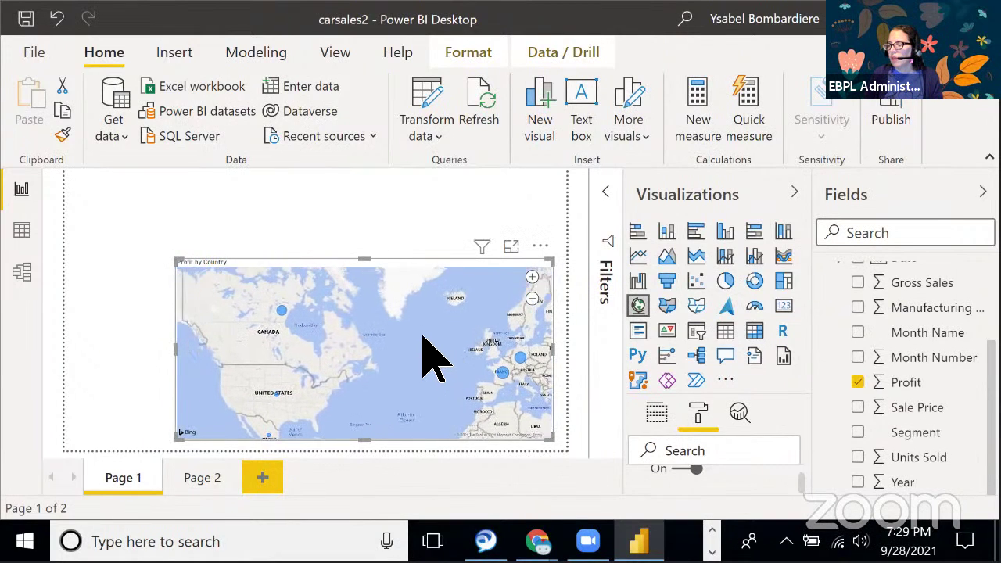
{"action": "left_click_drag", "start_coordinate": [423, 337], "coordinate": [390, 323]}
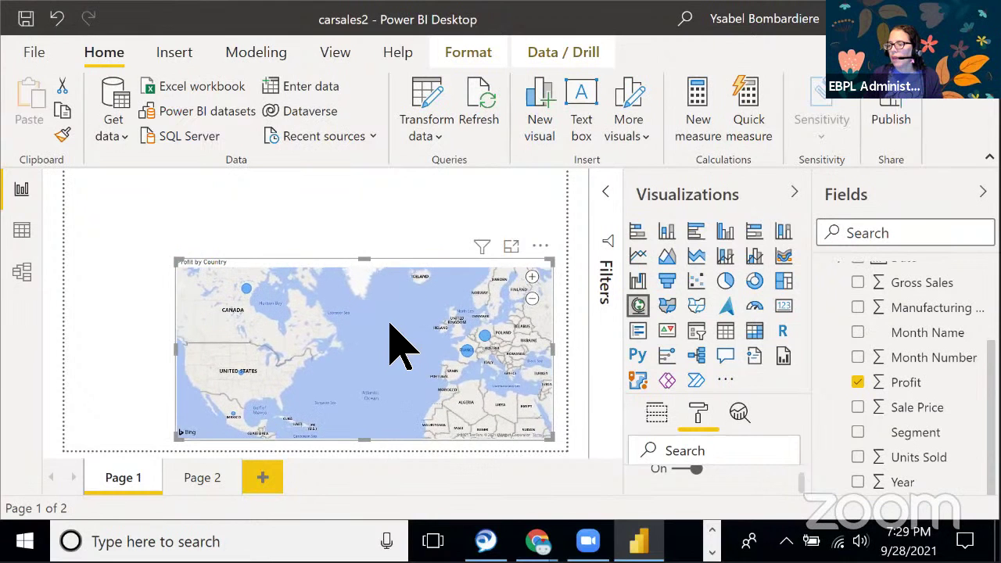
{"action": "left_click_drag", "start_coordinate": [554, 353], "coordinate": [529, 351]}
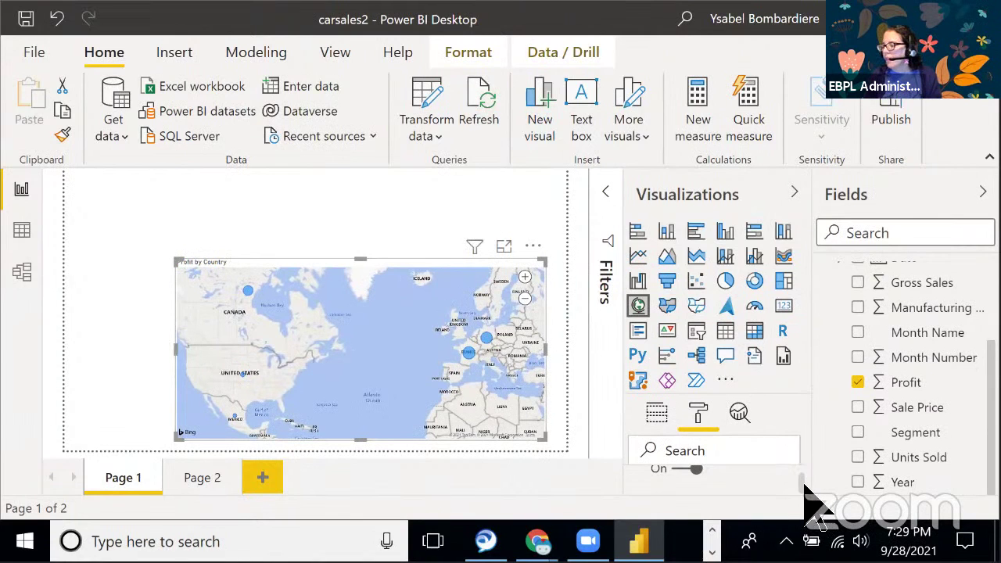
{"action": "scroll", "coordinate": [799, 475], "scroll_direction": "up", "scroll_amount": 1}
{"action": "scroll", "coordinate": [799, 486], "scroll_direction": "up", "scroll_amount": 2}
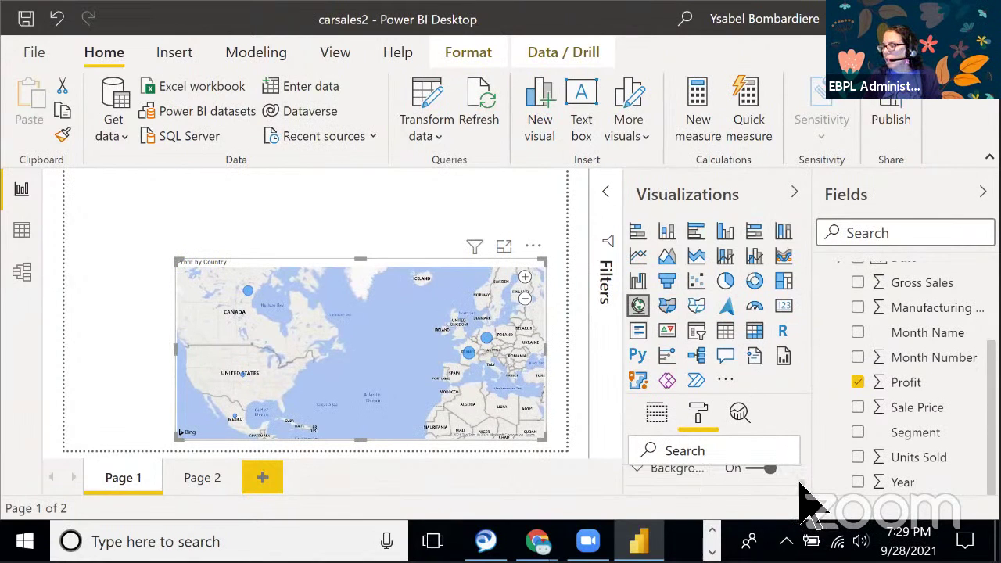
{"action": "scroll", "coordinate": [802, 492], "scroll_direction": "down", "scroll_amount": 3}
{"action": "scroll", "coordinate": [799, 489], "scroll_direction": "up", "scroll_amount": 1}
{"action": "scroll", "coordinate": [799, 490], "scroll_direction": "down", "scroll_amount": 1}
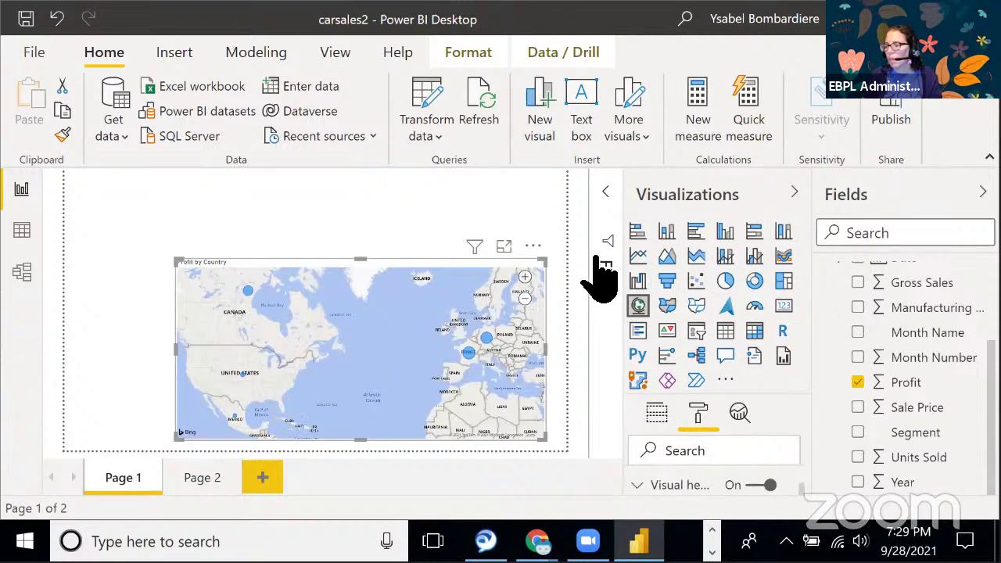
{"action": "mouse_move", "coordinate": [543, 246]}
{"action": "left_mouse_down"}
{"action": "mouse_move", "coordinate": [563, 255]}
{"action": "mouse_move", "coordinate": [550, 250]}
{"action": "left_mouse_up"}
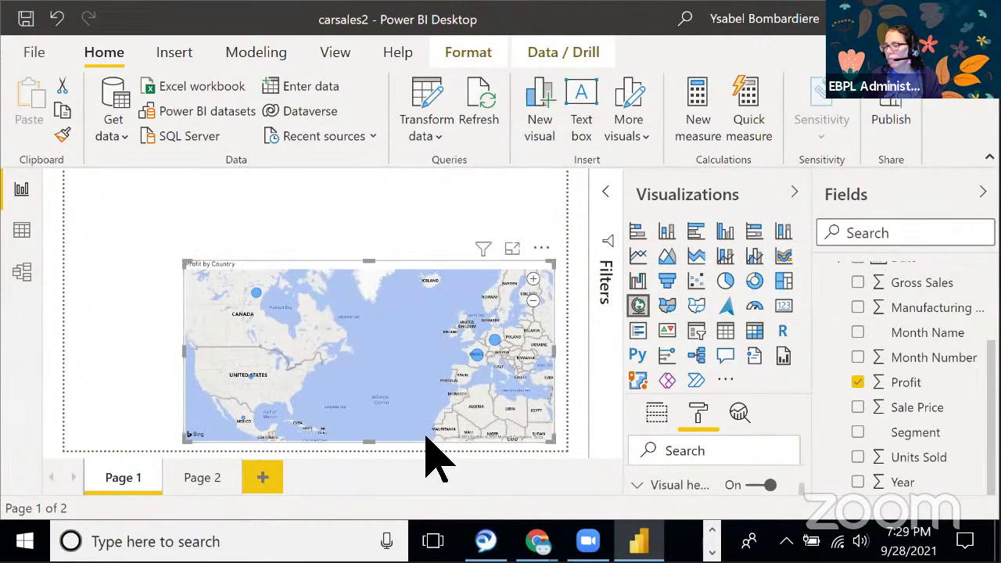
Search Windows for the display settings, examine the scale, resolution and orientation options, and close the settings without changes
{"action": "key", "text": "super+s"}
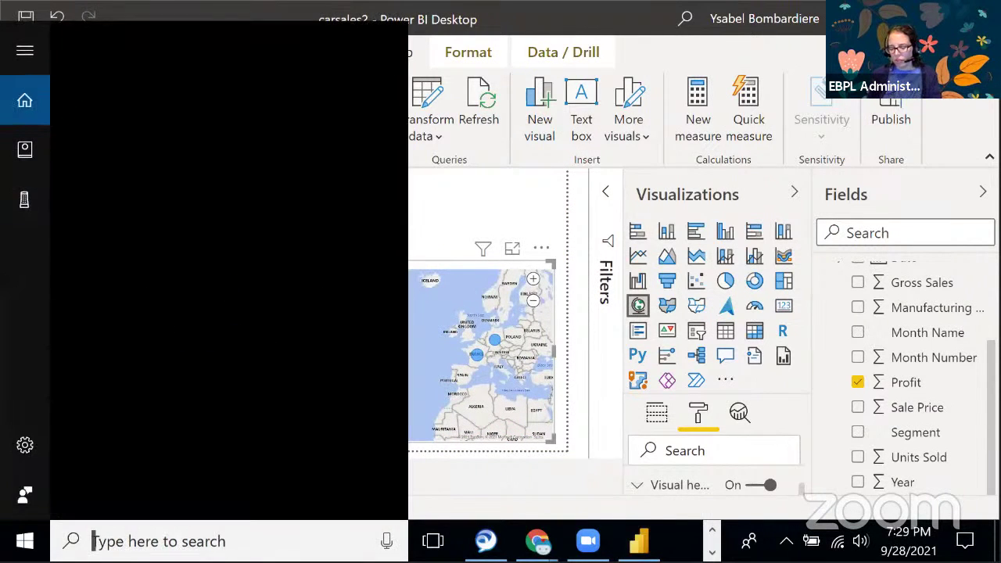
{"action": "type", "text": "dis"}
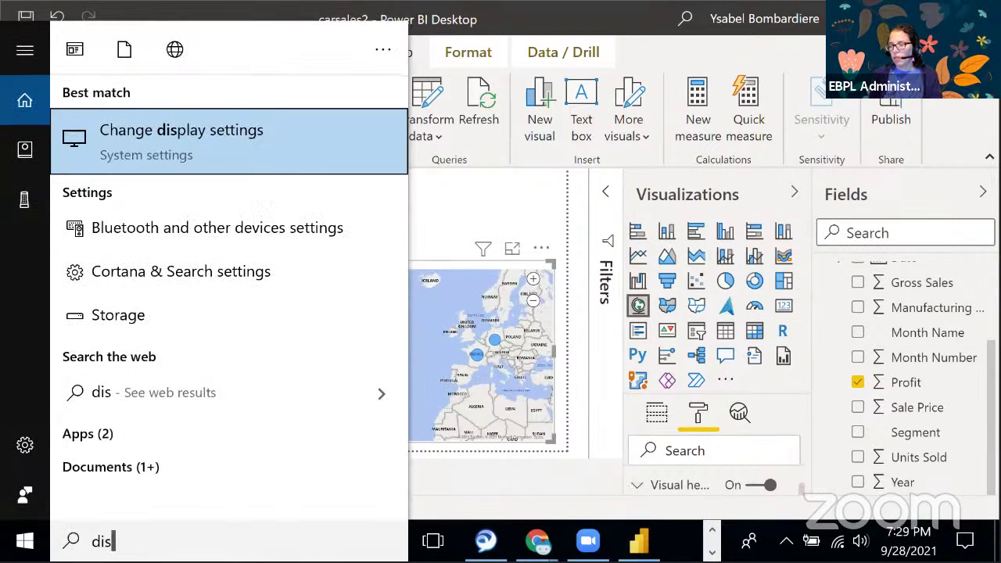
{"action": "key", "text": "Escape"}
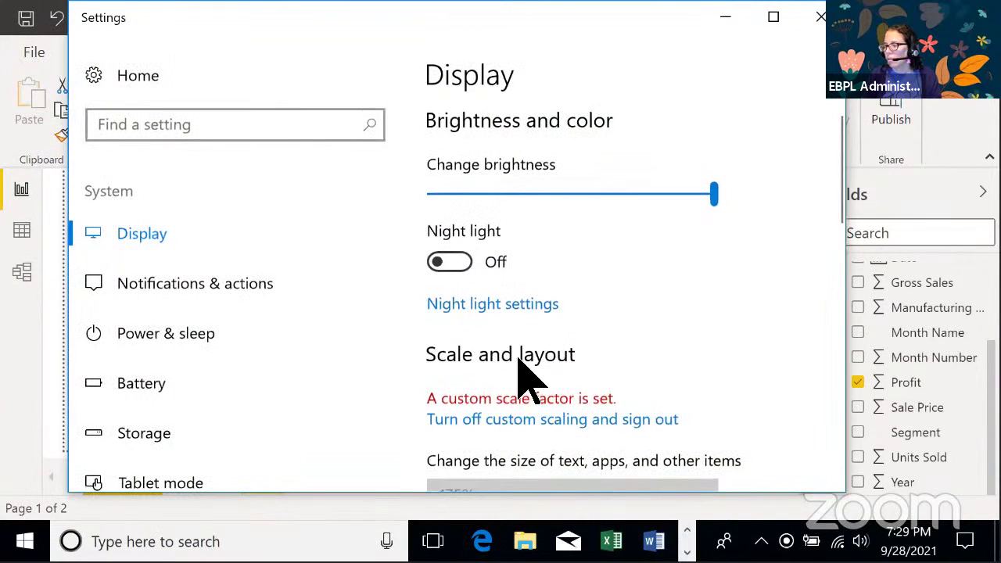
{"action": "scroll", "coordinate": [654, 320], "scroll_direction": "down", "scroll_amount": 3}
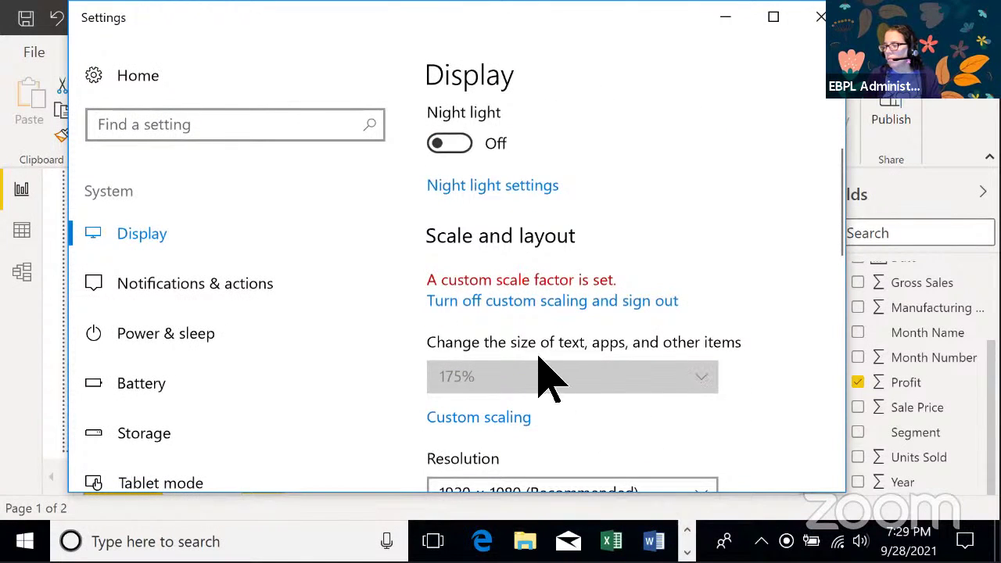
{"action": "scroll", "coordinate": [644, 449], "scroll_direction": "down", "scroll_amount": 4}
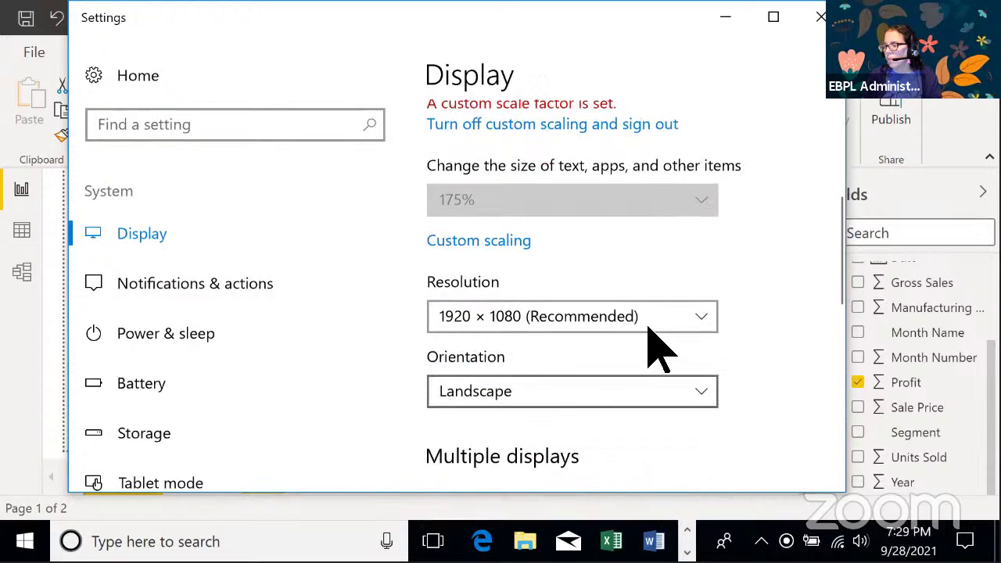
{"action": "scroll", "coordinate": [659, 320], "scroll_direction": "up", "scroll_amount": 4}
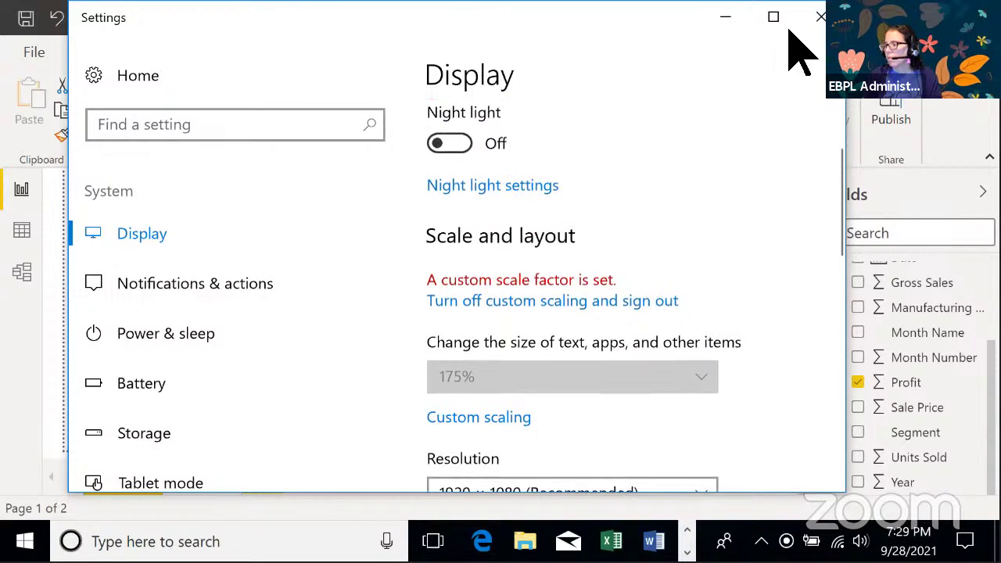
{"action": "left_click", "coordinate": [813, 18]}
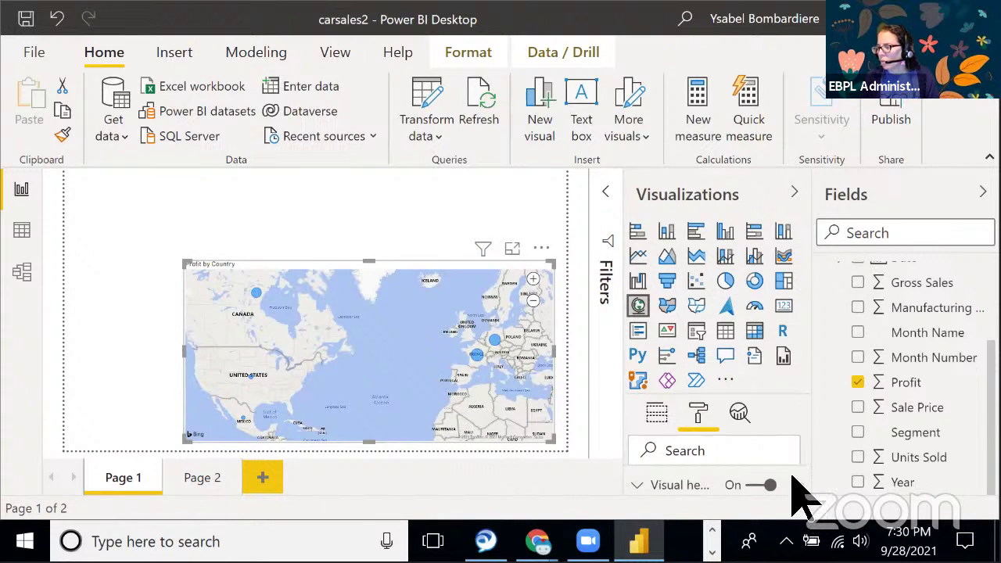
Find the bubbles setting by searching the map's formatting options for "bubb" and set the bubble size to 20
{"action": "left_click", "coordinate": [727, 453]}
{"action": "type", "text": "bubb"}
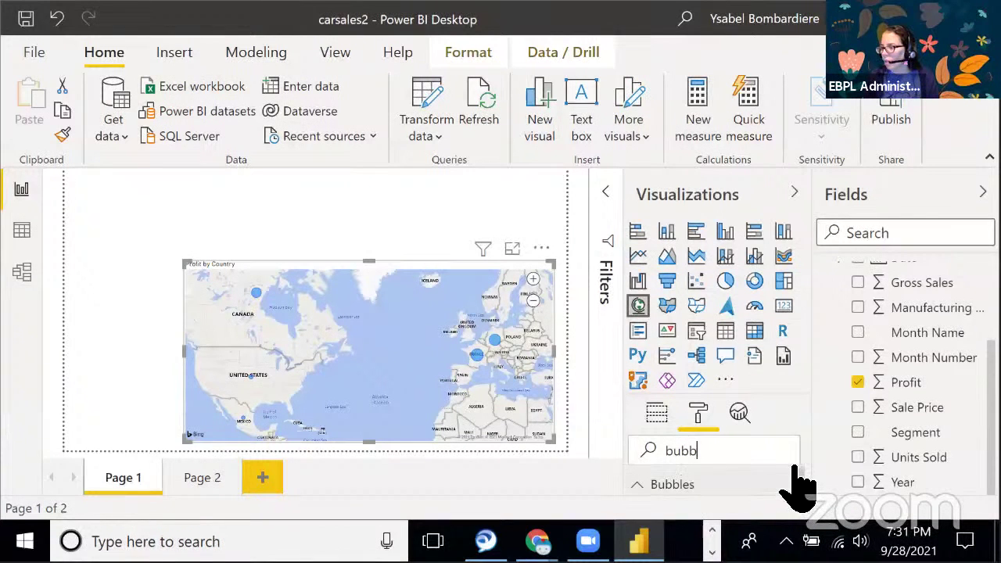
{"action": "scroll", "coordinate": [797, 494], "scroll_direction": "down", "scroll_amount": 1}
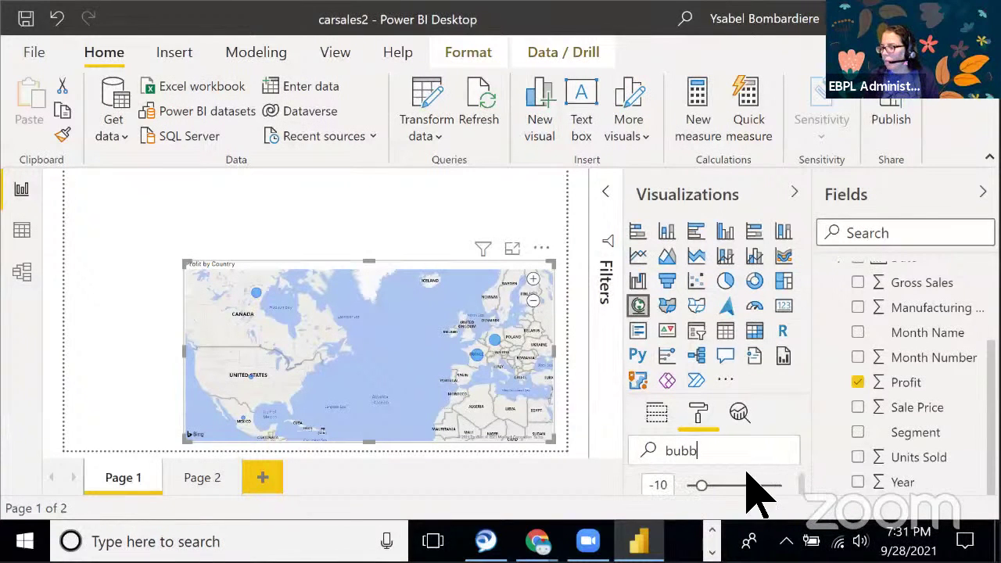
{"action": "left_click_drag", "start_coordinate": [710, 486], "coordinate": [725, 491]}
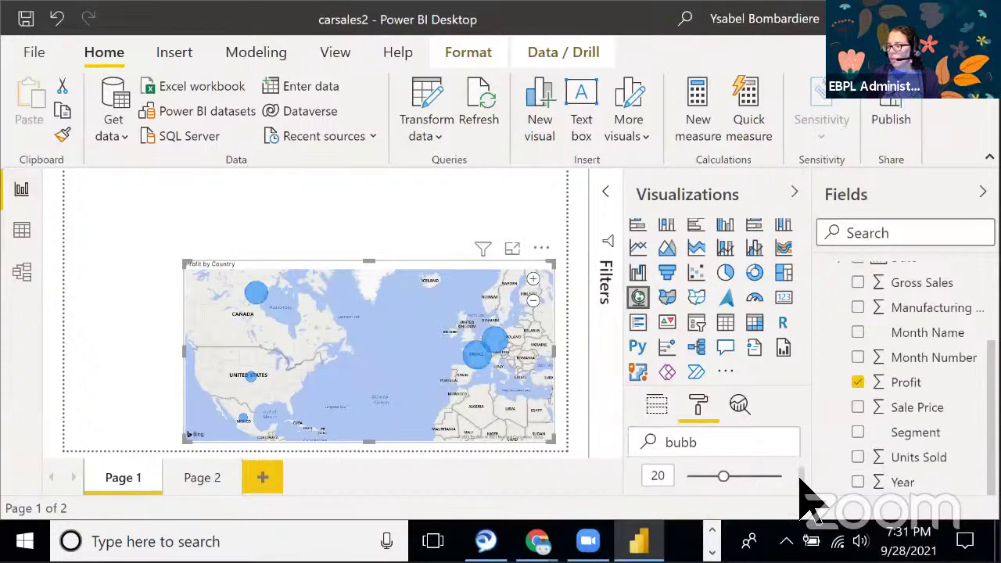
{"action": "scroll", "coordinate": [803, 483], "scroll_direction": "down", "scroll_amount": 1}
{"action": "scroll", "coordinate": [802, 485], "scroll_direction": "up", "scroll_amount": 3}
{"action": "scroll", "coordinate": [797, 483], "scroll_direction": "down", "scroll_amount": 1}
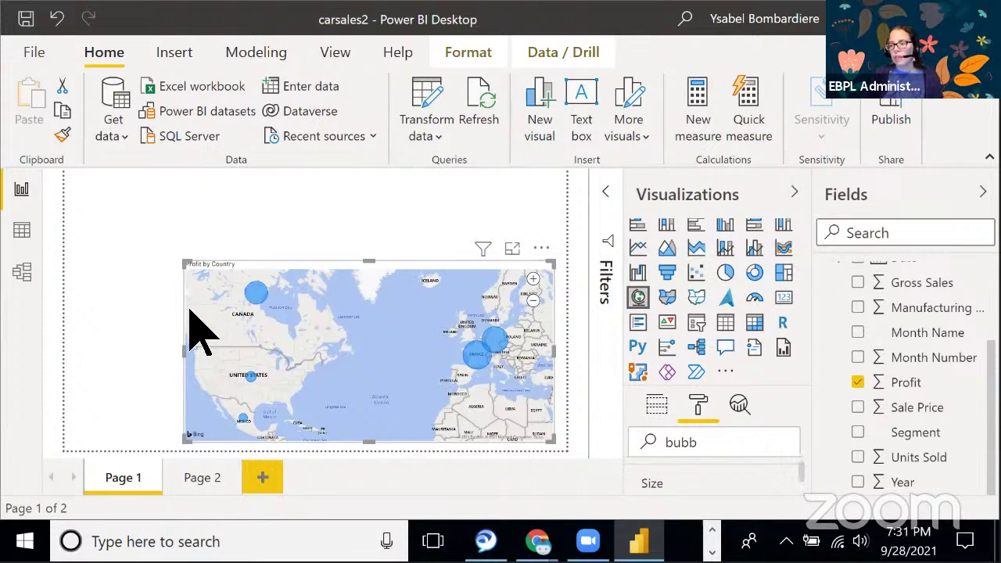
Narrow the Profit by Country map slightly from its left edge, check it deselected, and select it again
{"action": "left_click_drag", "start_coordinate": [190, 357], "coordinate": [216, 360]}
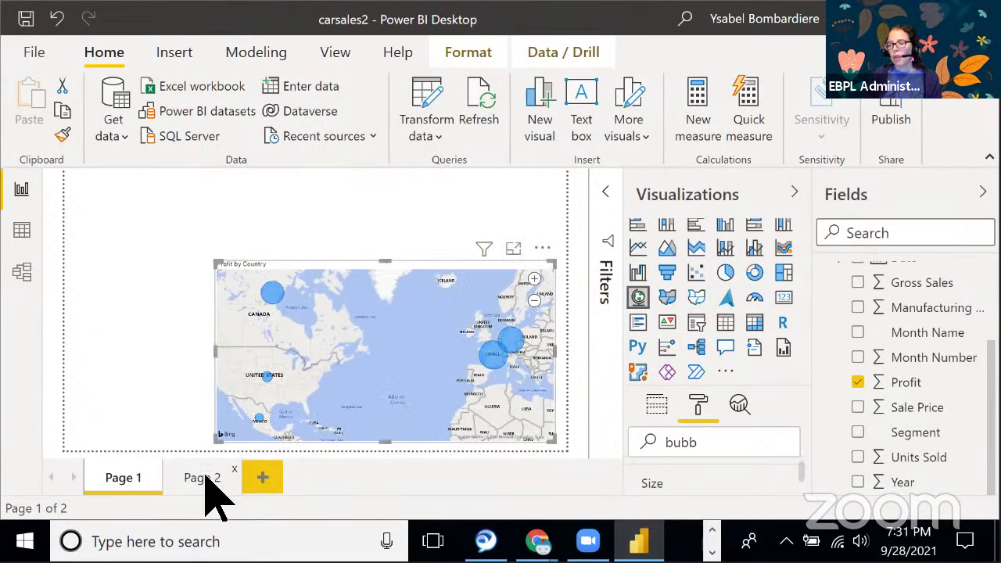
{"action": "left_click", "coordinate": [131, 351]}
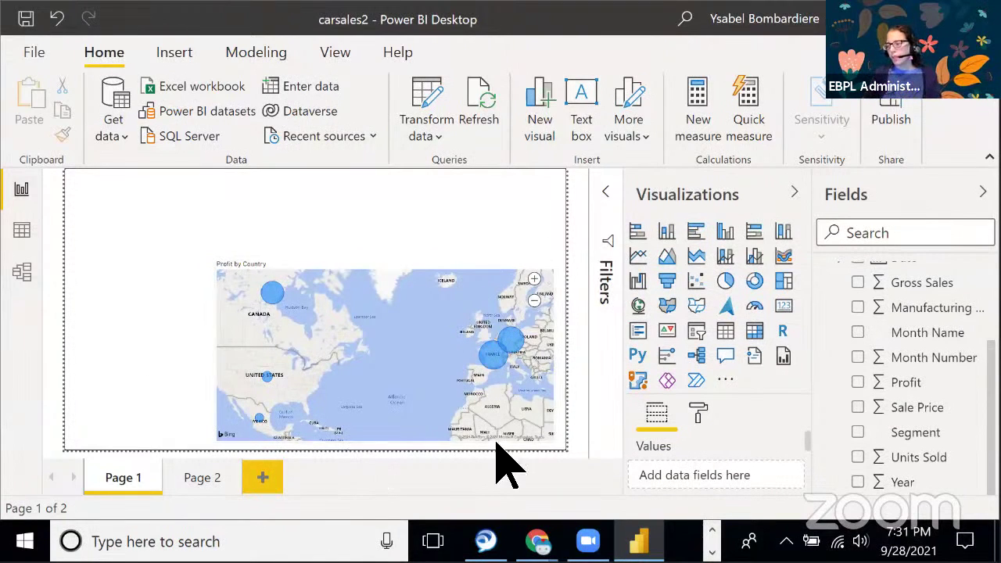
{"action": "left_click", "coordinate": [387, 281]}
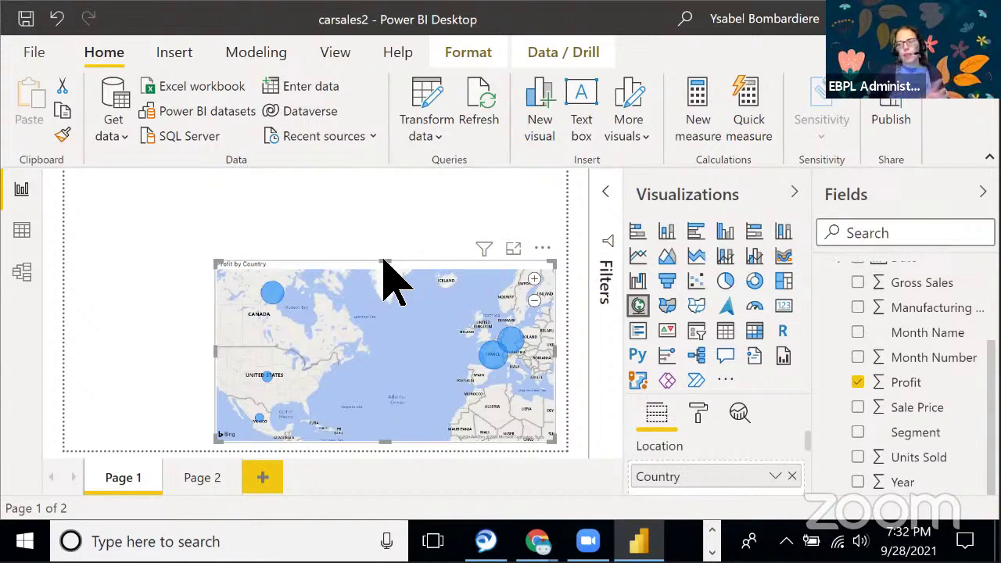
Compare the blank Page 2 with the map on Page 1 and leave Page 2 open
{"action": "left_click", "coordinate": [203, 478]}
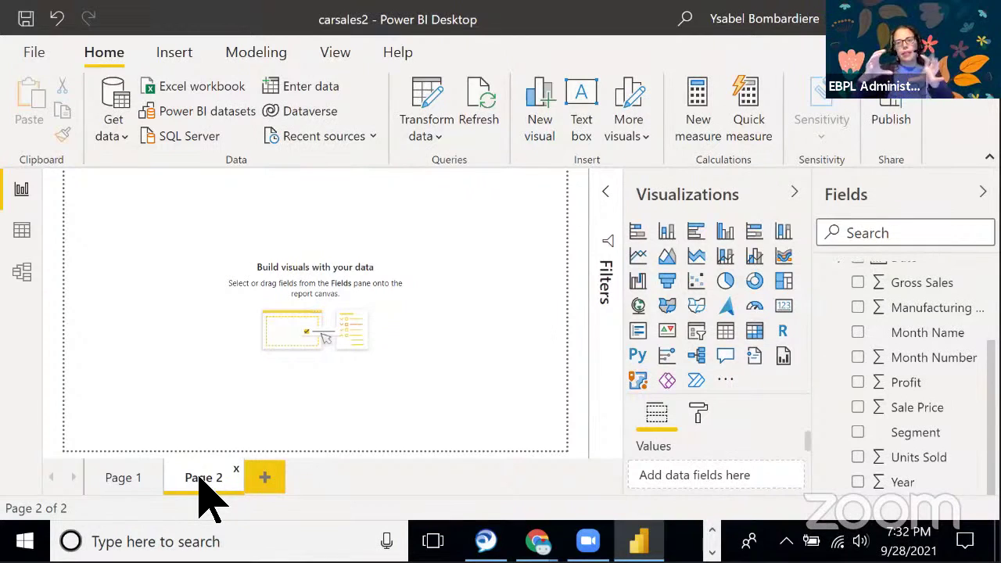
{"action": "left_click", "coordinate": [141, 478]}
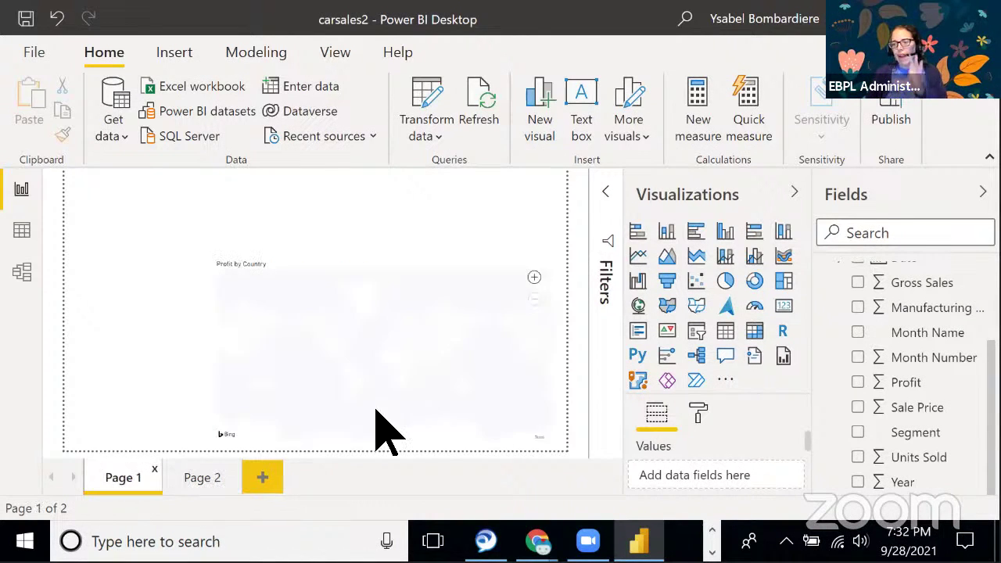
{"action": "left_click", "coordinate": [197, 475]}
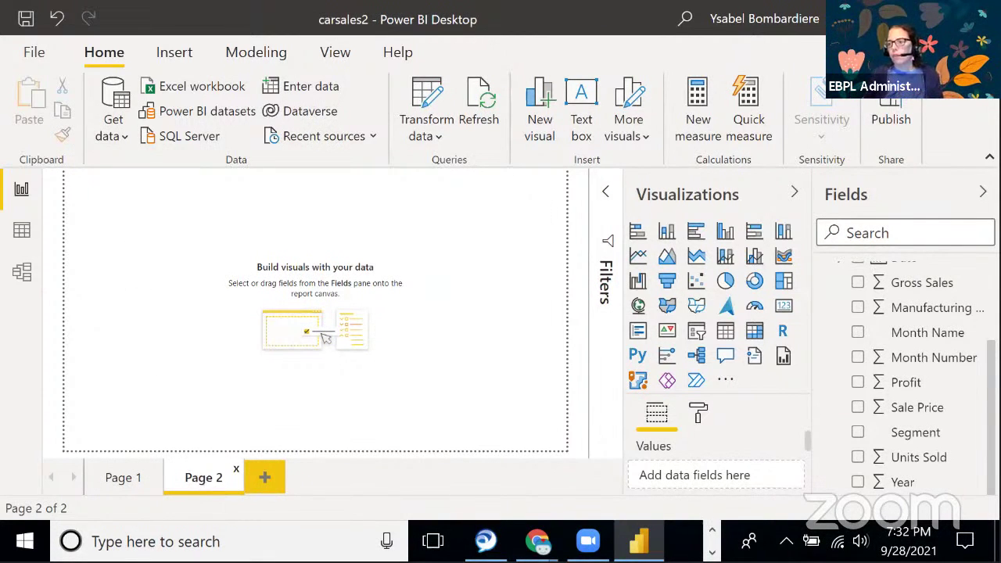
Open the recent report sales cars.pbix from Downloads and view the finished dashboard with its filled map on Page 2
{"action": "left_click", "coordinate": [25, 54]}
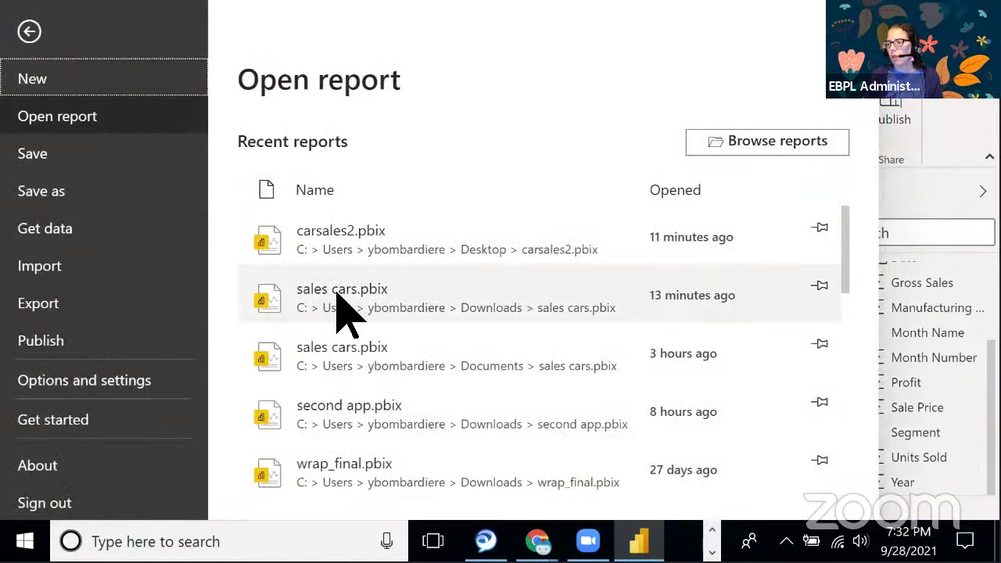
{"action": "left_click", "coordinate": [344, 301]}
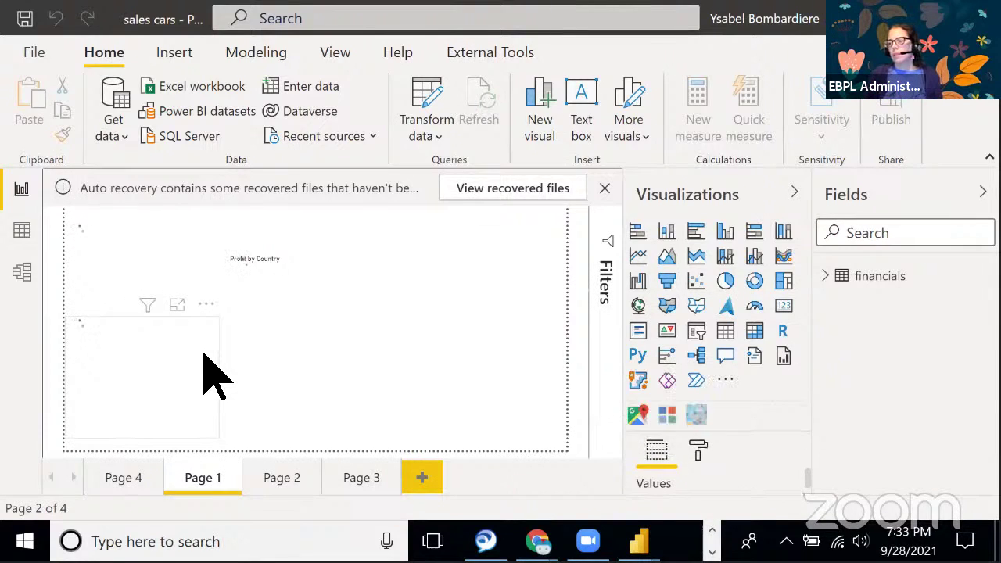
{"action": "left_click", "coordinate": [282, 480]}
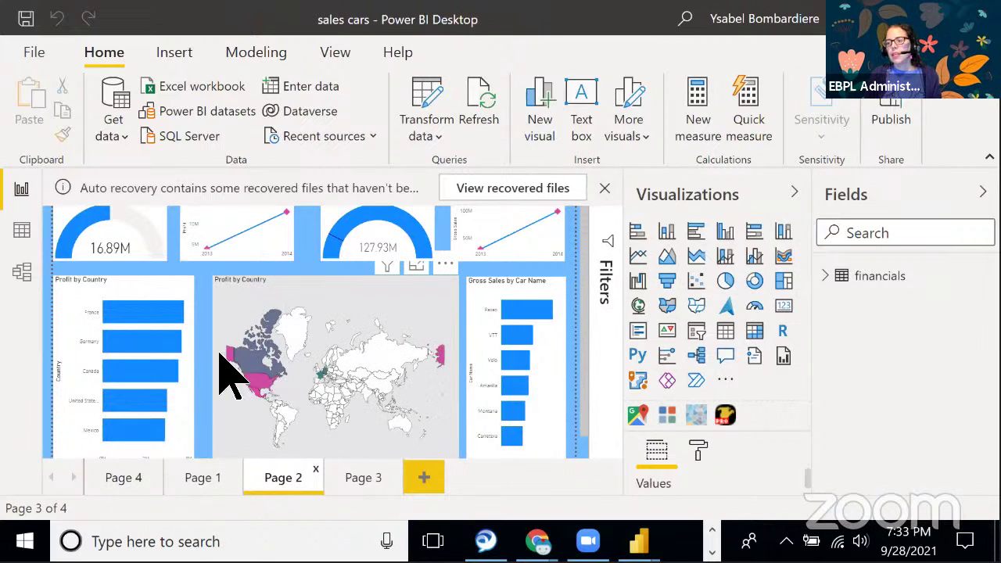
{"action": "mouse_move", "coordinate": [243, 344]}
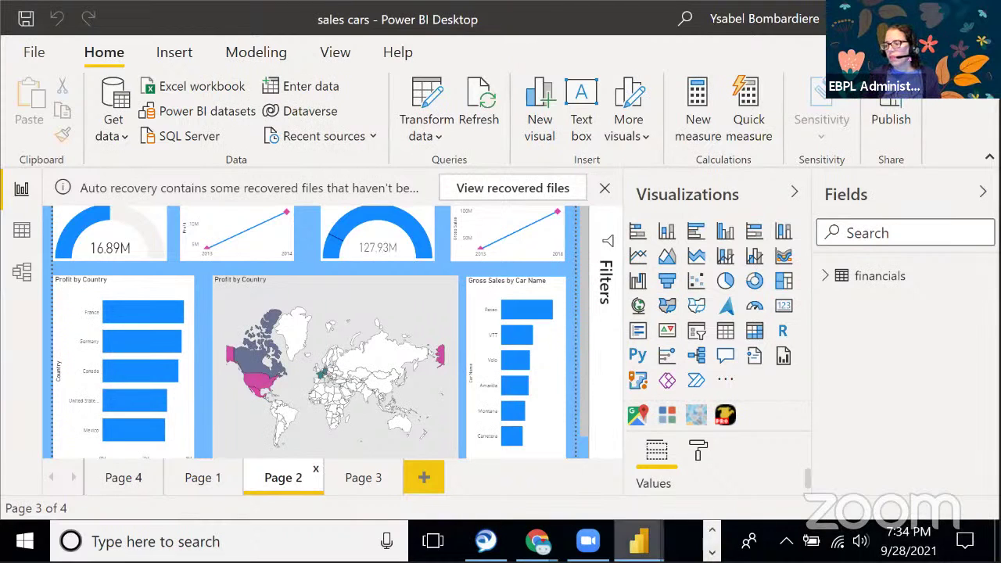
Return to the carsales2 report and check the Shape map visual setting among the global preview features, leaving the options unchanged
{"action": "mouse_move", "coordinate": [639, 541]}
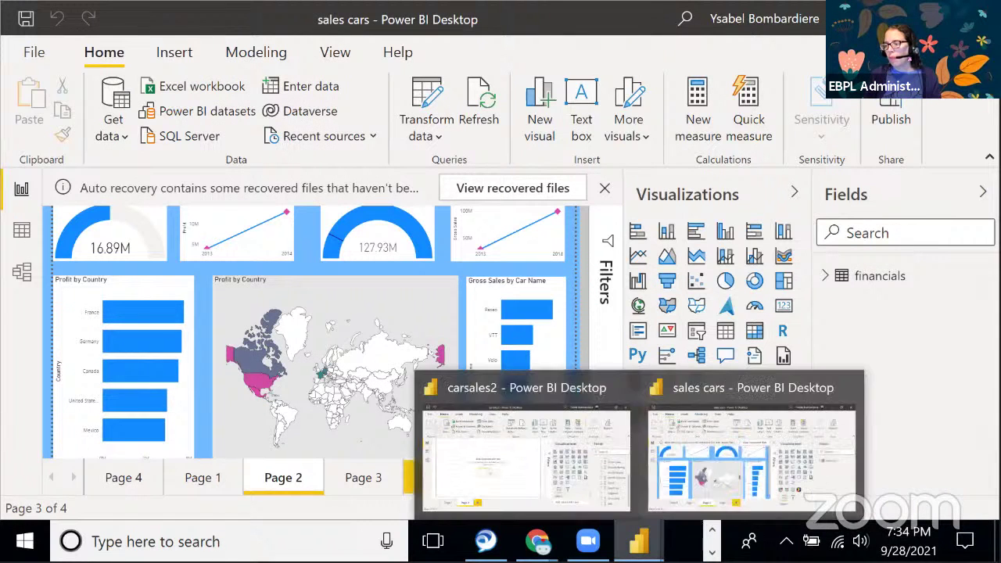
{"action": "left_click", "coordinate": [519, 466]}
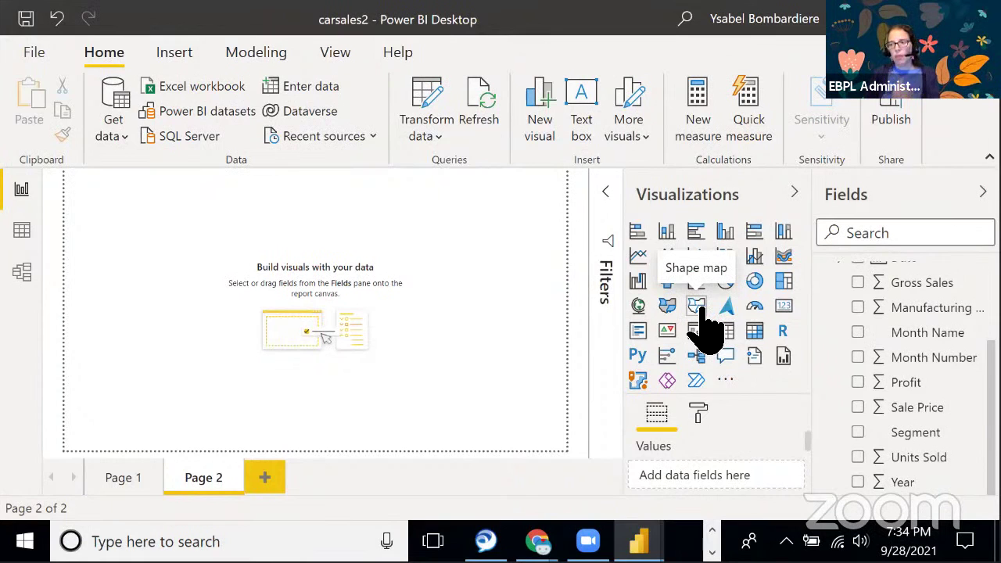
{"action": "left_click", "coordinate": [31, 57]}
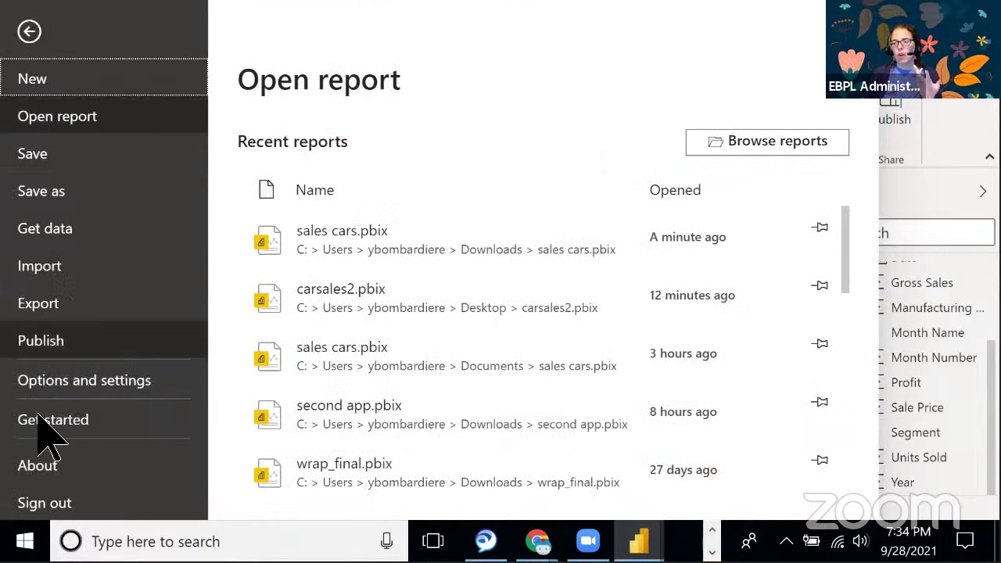
{"action": "left_click", "coordinate": [48, 381]}
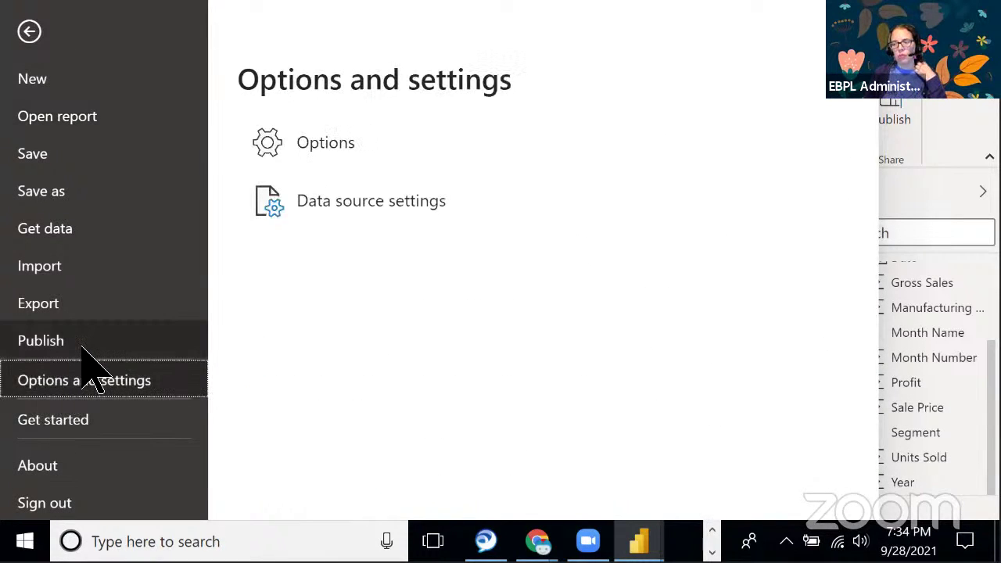
{"action": "left_click", "coordinate": [419, 202]}
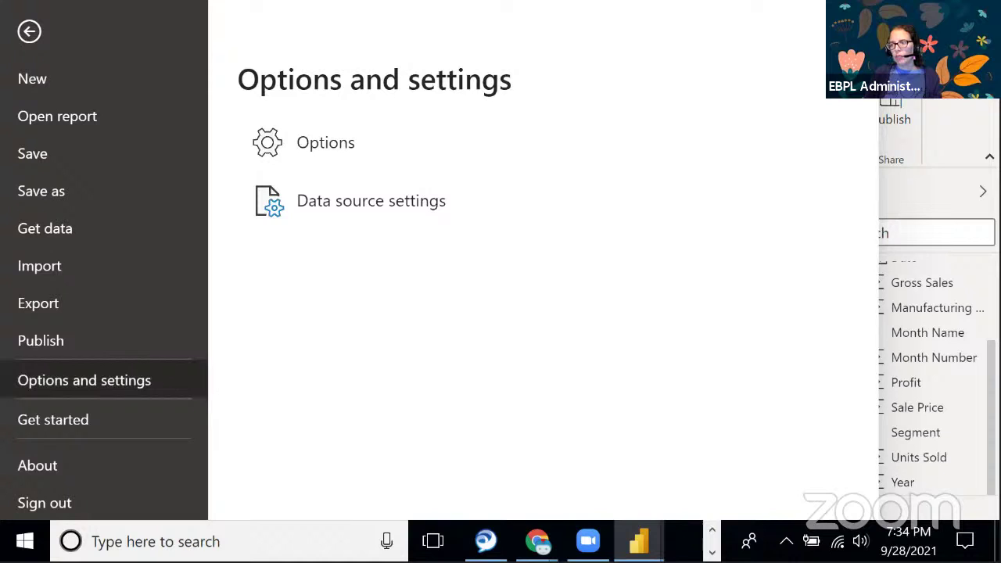
{"action": "left_click", "coordinate": [335, 160]}
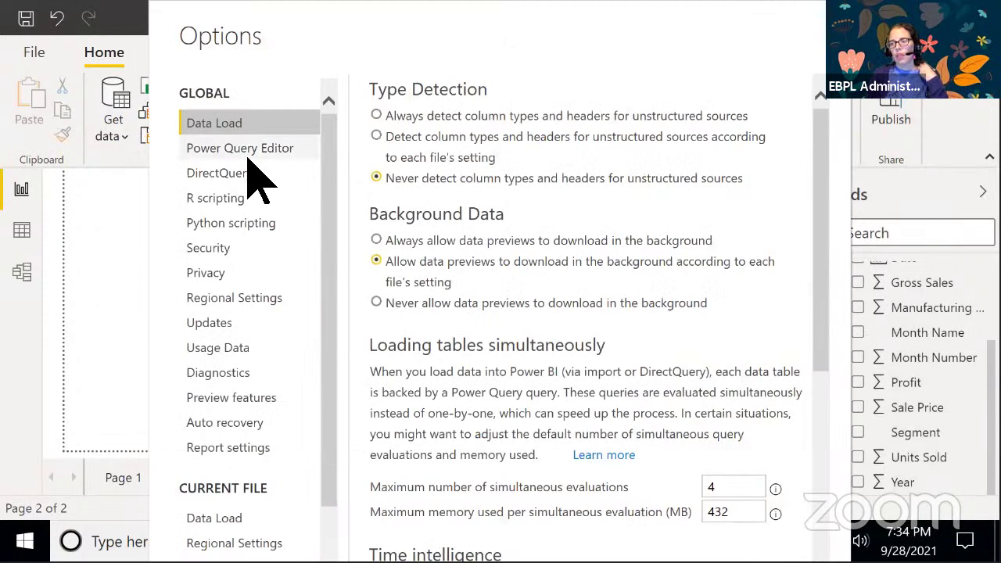
{"action": "left_click", "coordinate": [235, 399]}
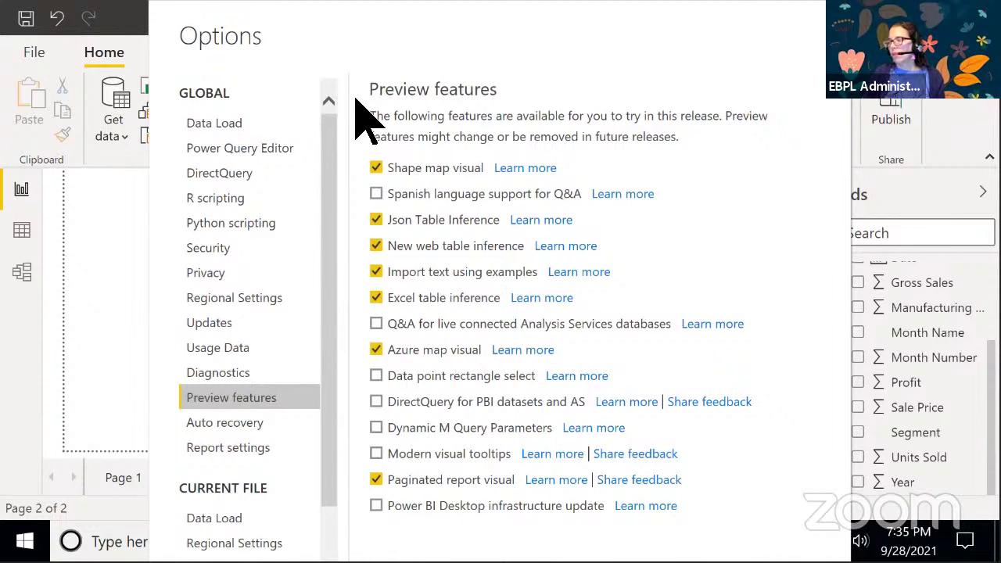
{"action": "key", "text": "Escape"}
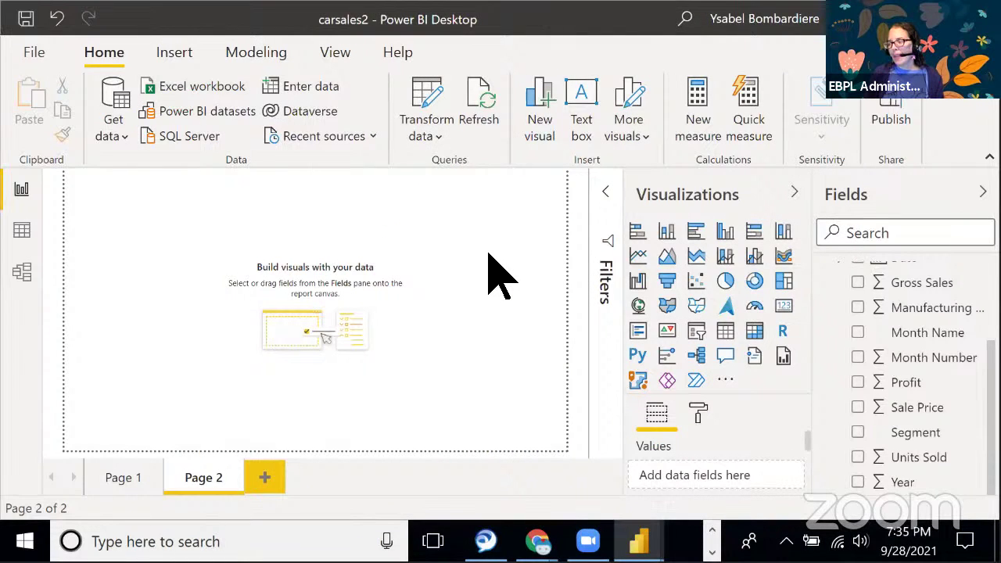
Insert a shape map near the lower middle of Page 2 and assign the Country field as its location
{"action": "left_click", "coordinate": [696, 308]}
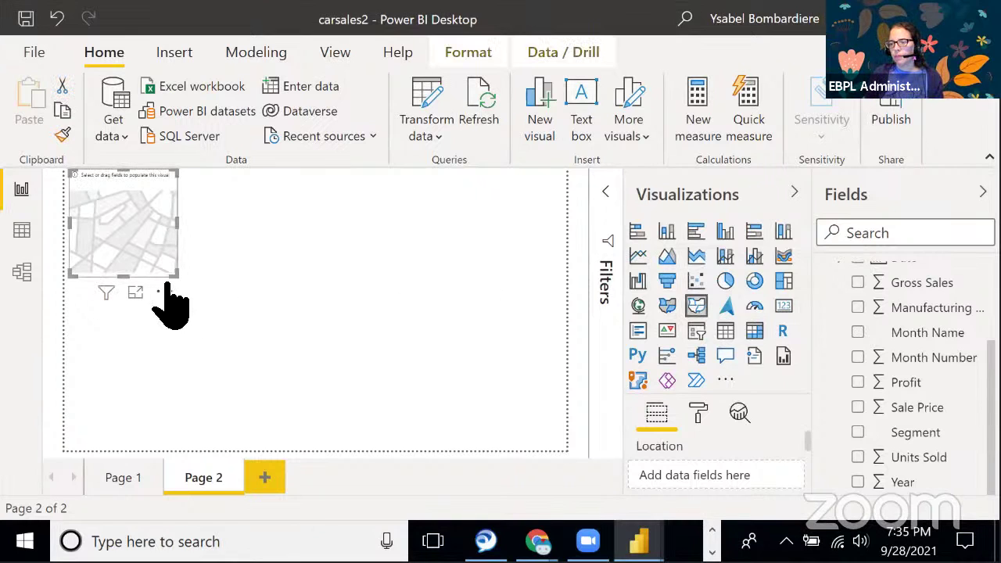
{"action": "left_click_drag", "start_coordinate": [167, 301], "coordinate": [349, 426]}
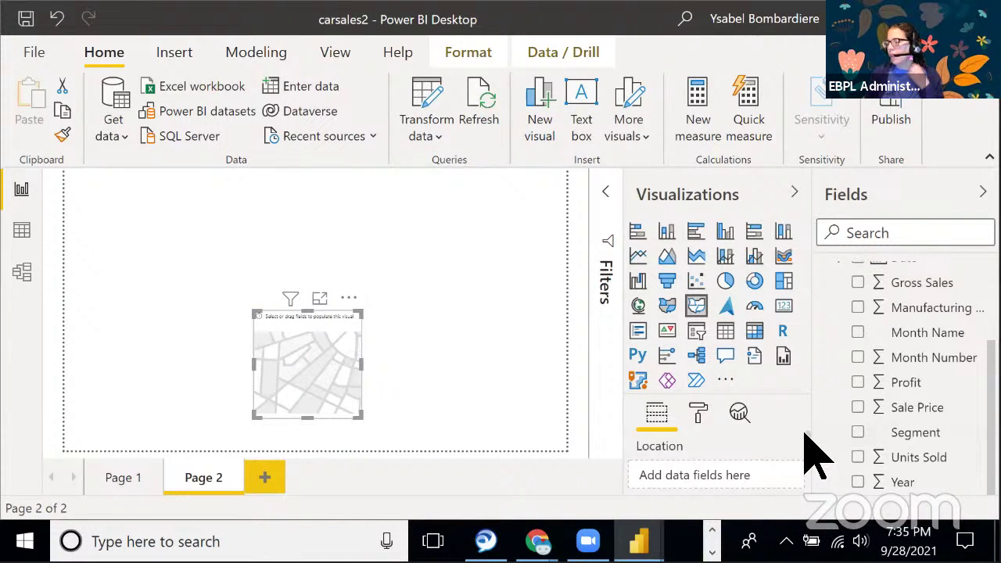
{"action": "scroll", "coordinate": [922, 376], "scroll_direction": "up", "scroll_amount": 1}
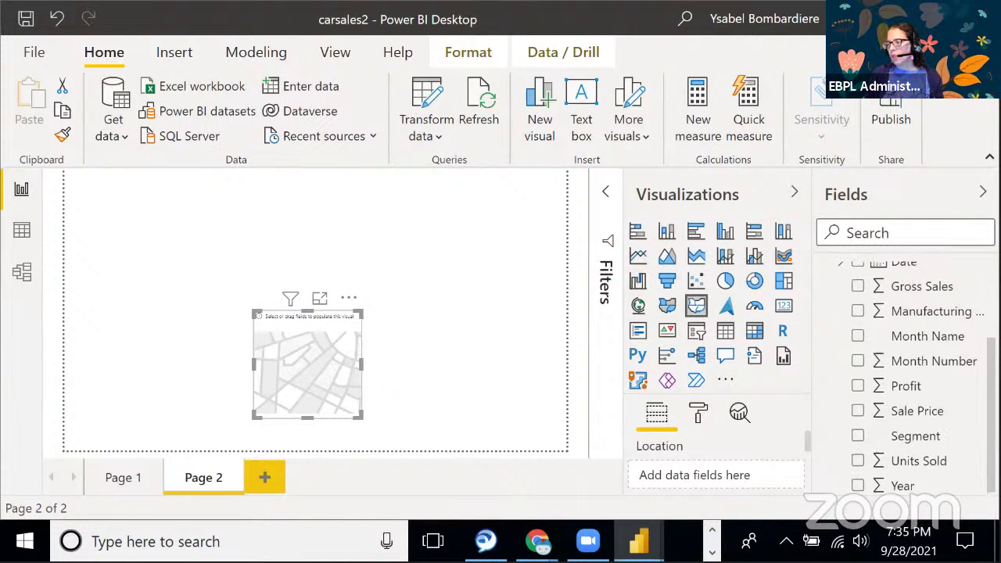
{"action": "scroll", "coordinate": [914, 376], "scroll_direction": "up", "scroll_amount": 3}
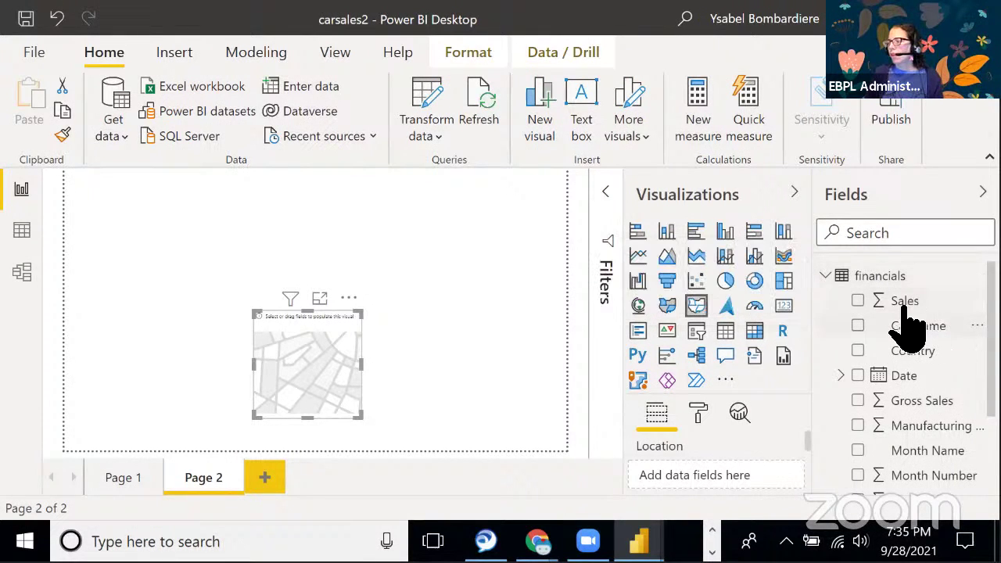
{"action": "left_click", "coordinate": [859, 351]}
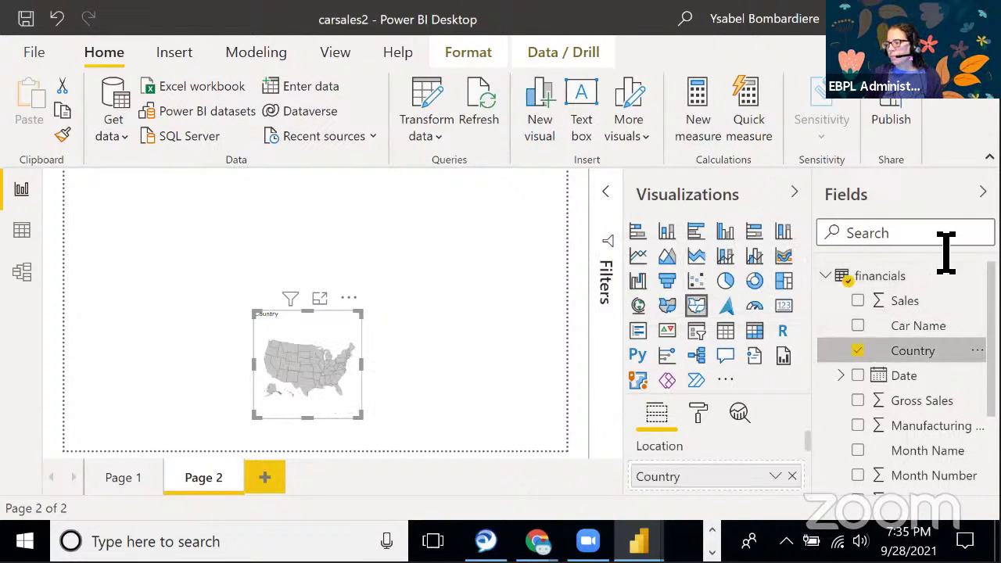
{"action": "scroll", "coordinate": [847, 280], "scroll_direction": "down", "scroll_amount": 1}
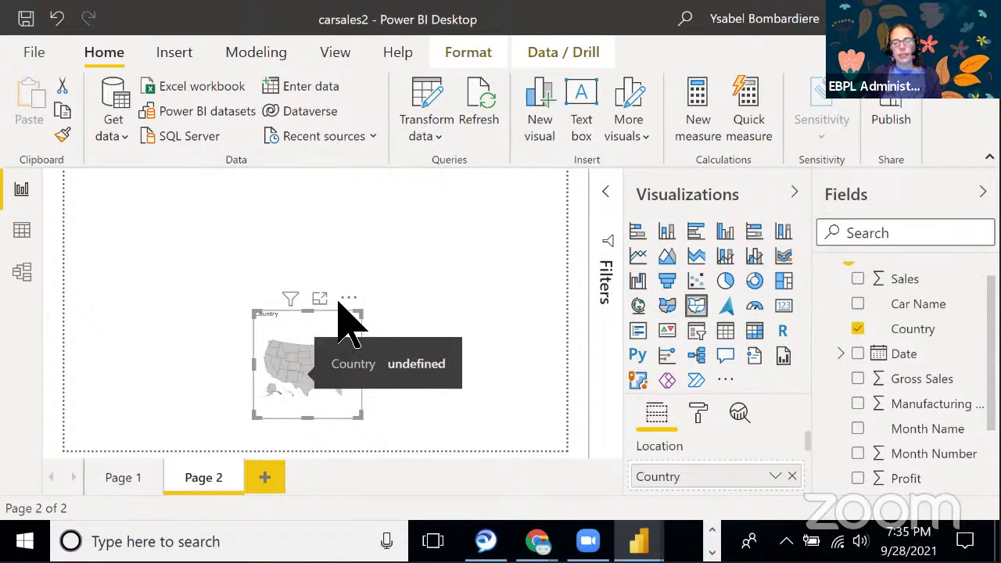
{"action": "left_click_drag", "start_coordinate": [346, 295], "coordinate": [342, 273]}
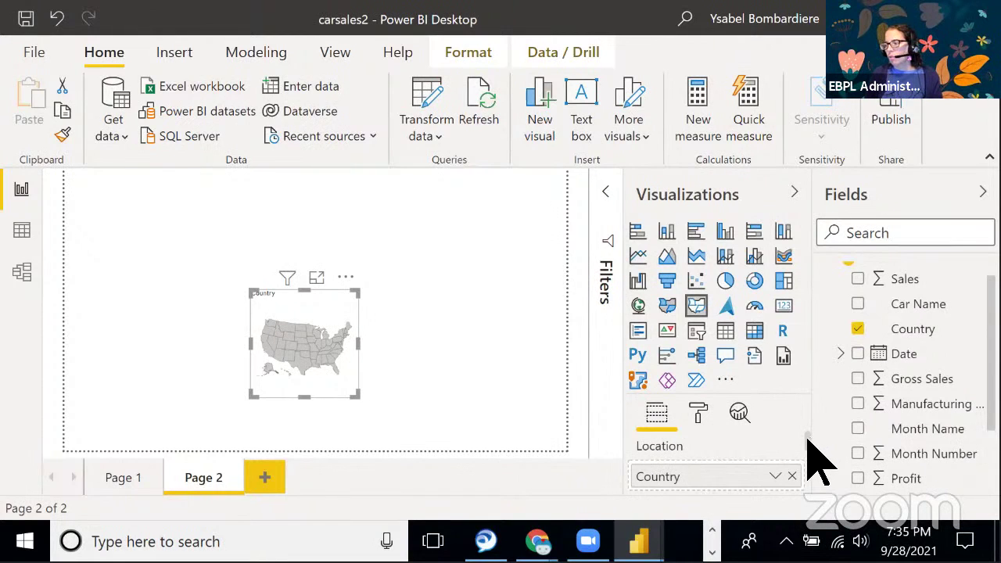
Add the Profit field to the shape map as its color saturation
{"action": "scroll", "coordinate": [810, 443], "scroll_direction": "down", "scroll_amount": 2}
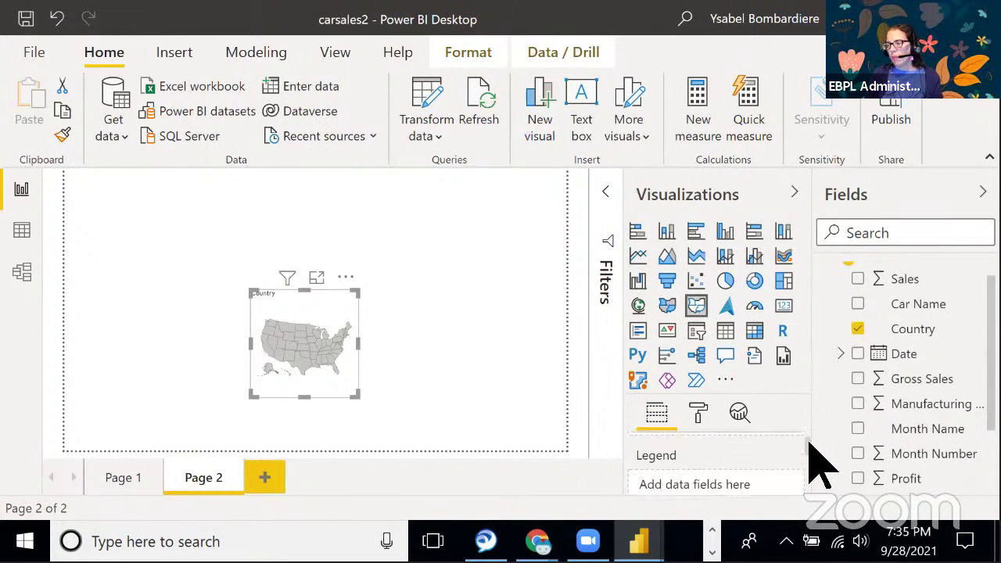
{"action": "scroll", "coordinate": [813, 463], "scroll_direction": "down", "scroll_amount": 1}
{"action": "scroll", "coordinate": [813, 463], "scroll_direction": "up", "scroll_amount": 2}
{"action": "scroll", "coordinate": [813, 463], "scroll_direction": "down", "scroll_amount": 1}
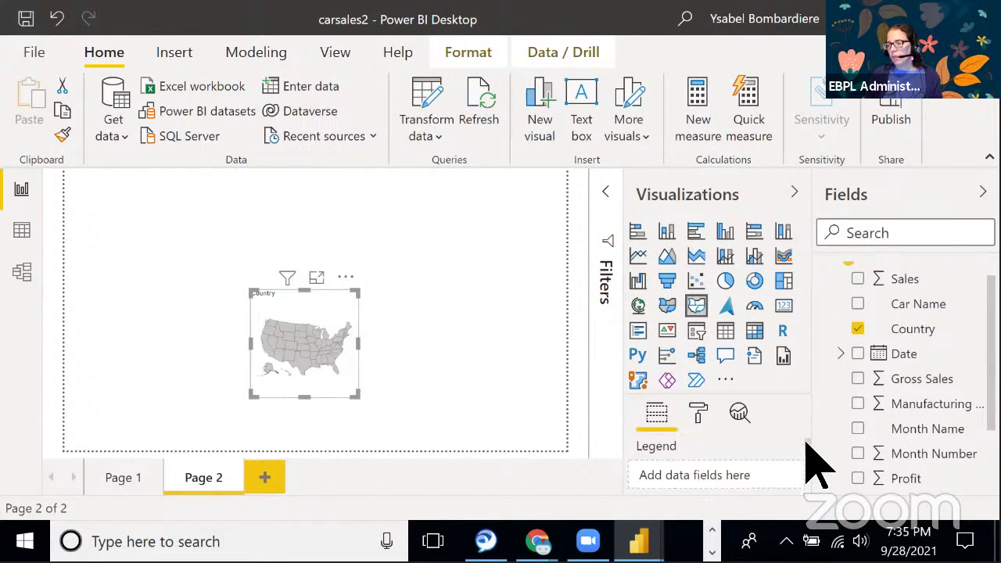
{"action": "scroll", "coordinate": [805, 443], "scroll_direction": "down", "scroll_amount": 2}
{"action": "scroll", "coordinate": [807, 448], "scroll_direction": "up", "scroll_amount": 1}
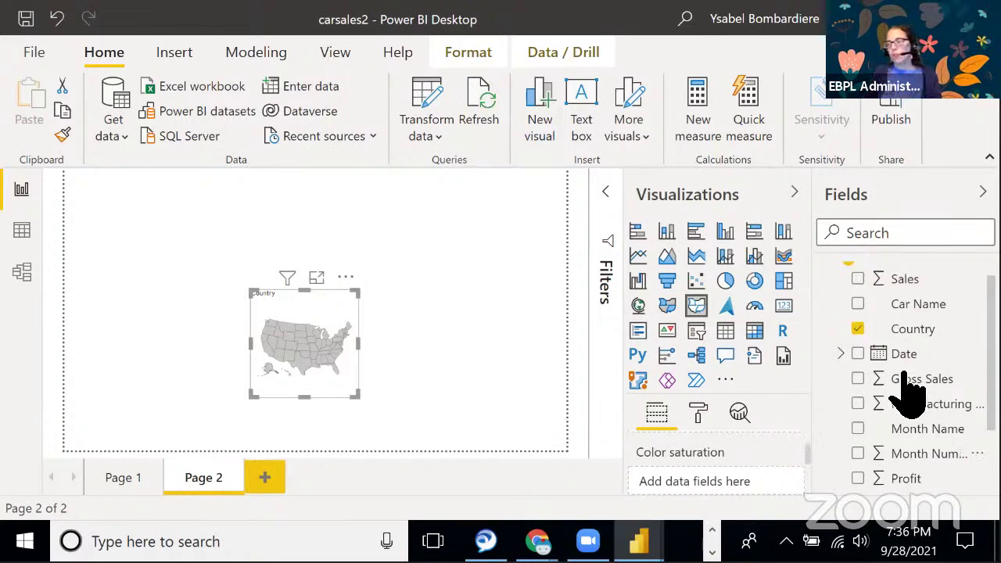
{"action": "scroll", "coordinate": [858, 407], "scroll_direction": "down", "scroll_amount": 3}
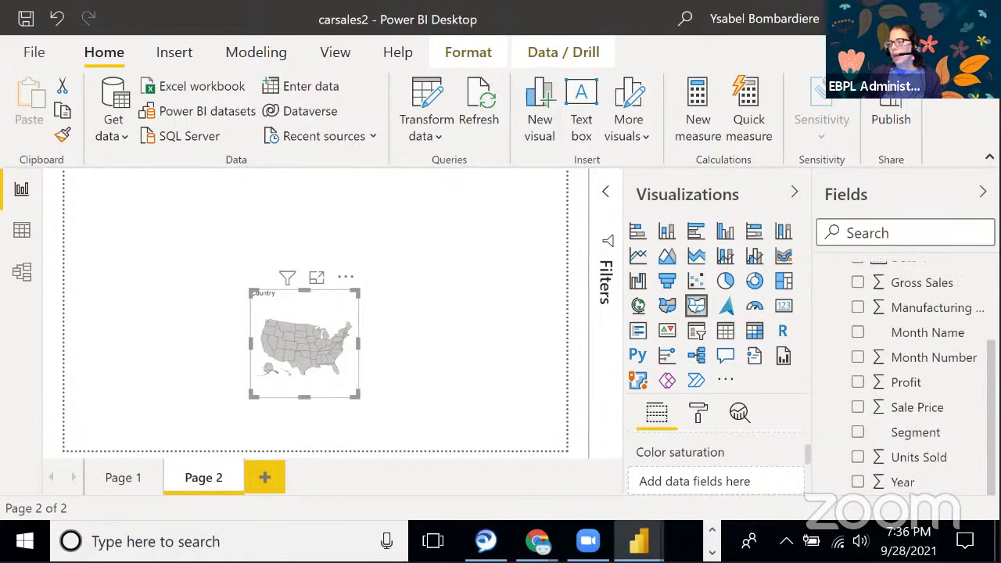
{"action": "left_click", "coordinate": [857, 383]}
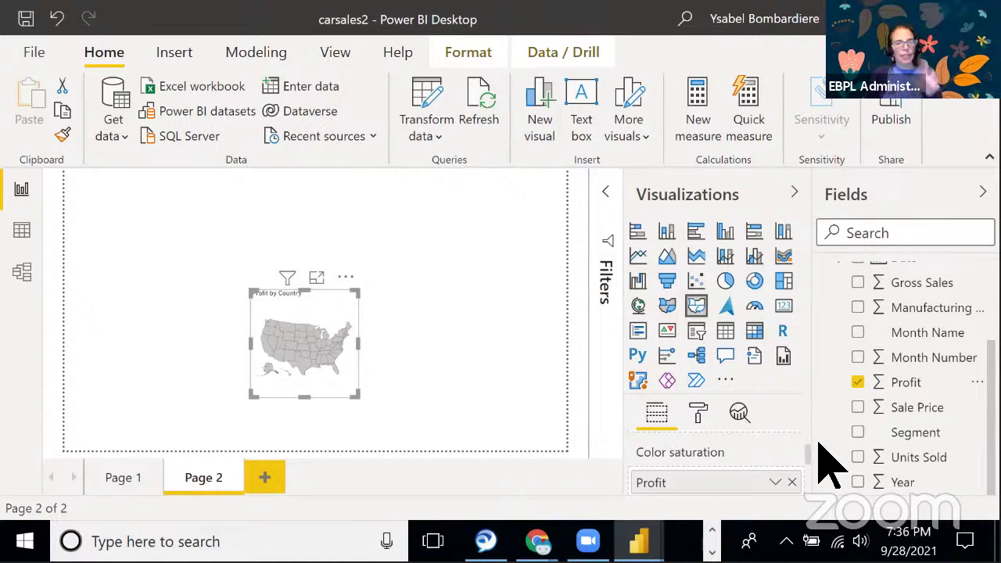
Search the shape map's formatting options for "map", look through the matching settings, and clear the search
{"action": "left_click", "coordinate": [697, 413]}
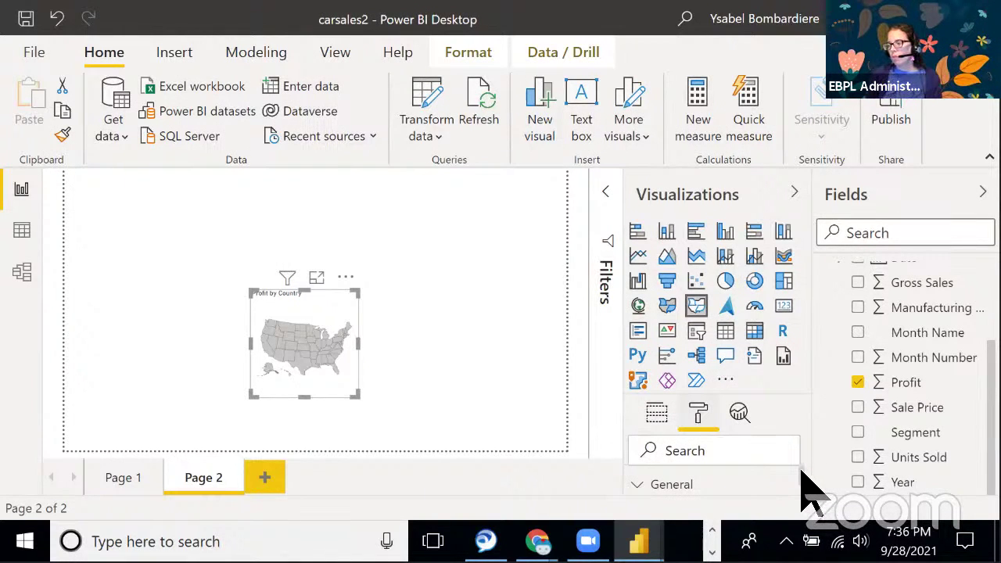
{"action": "scroll", "coordinate": [805, 489], "scroll_direction": "down", "scroll_amount": 1}
{"action": "scroll", "coordinate": [806, 476], "scroll_direction": "down", "scroll_amount": 3}
{"action": "scroll", "coordinate": [806, 478], "scroll_direction": "up", "scroll_amount": 3}
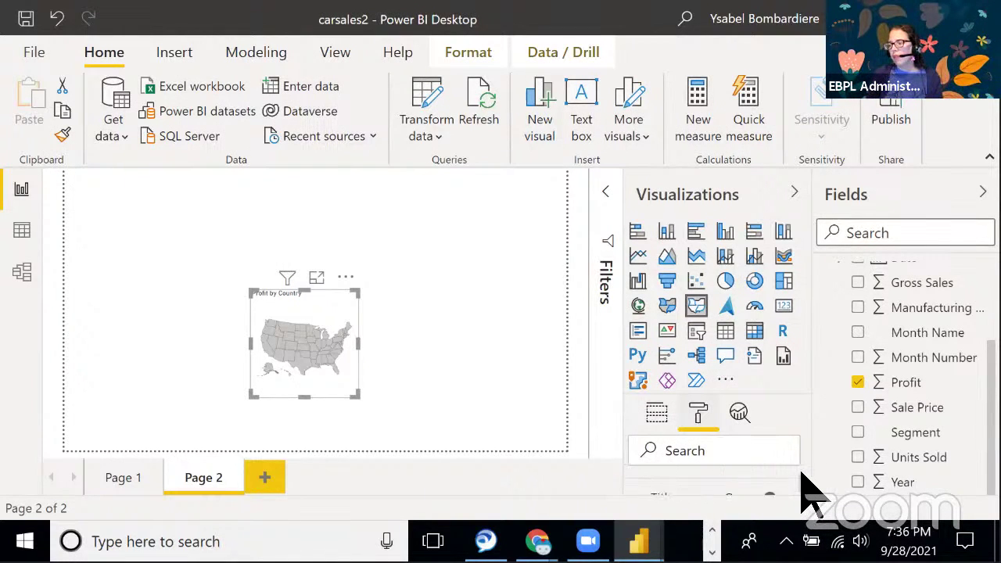
{"action": "scroll", "coordinate": [793, 469], "scroll_direction": "up", "scroll_amount": 1}
{"action": "left_click", "coordinate": [778, 453]}
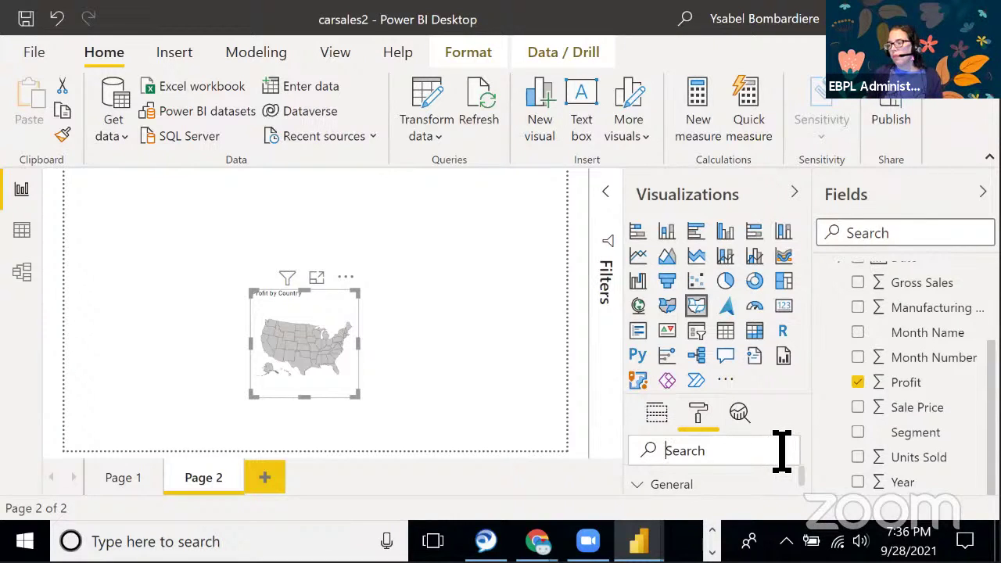
{"action": "type", "text": "map"}
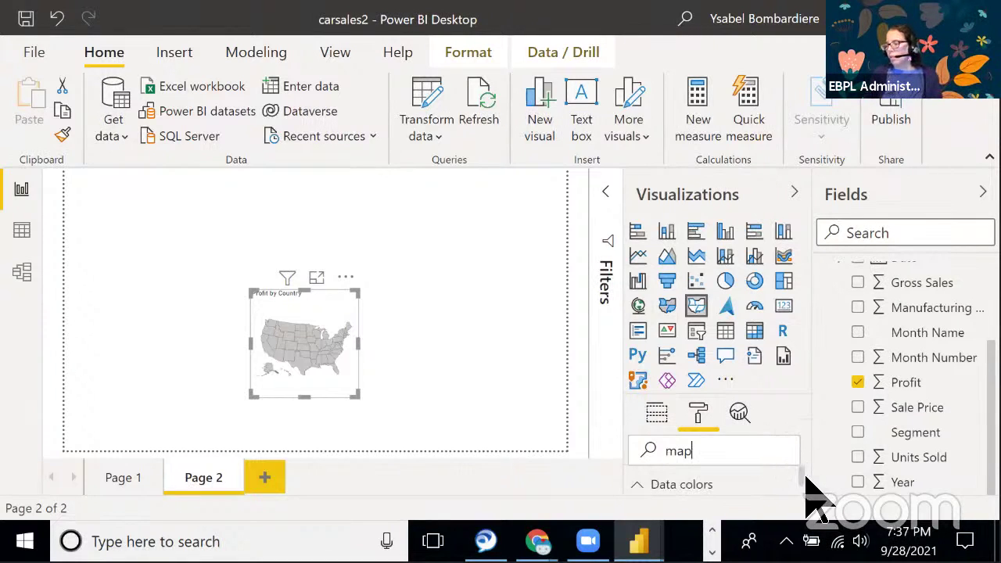
{"action": "scroll", "coordinate": [805, 485], "scroll_direction": "down", "scroll_amount": 1}
{"action": "scroll", "coordinate": [805, 491], "scroll_direction": "down", "scroll_amount": 3}
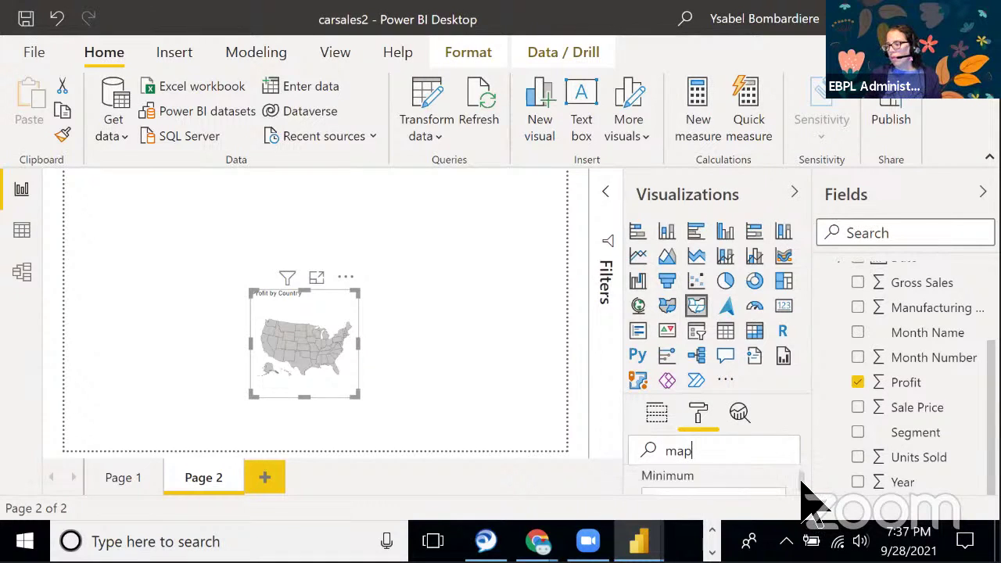
{"action": "scroll", "coordinate": [805, 485], "scroll_direction": "up", "scroll_amount": 4}
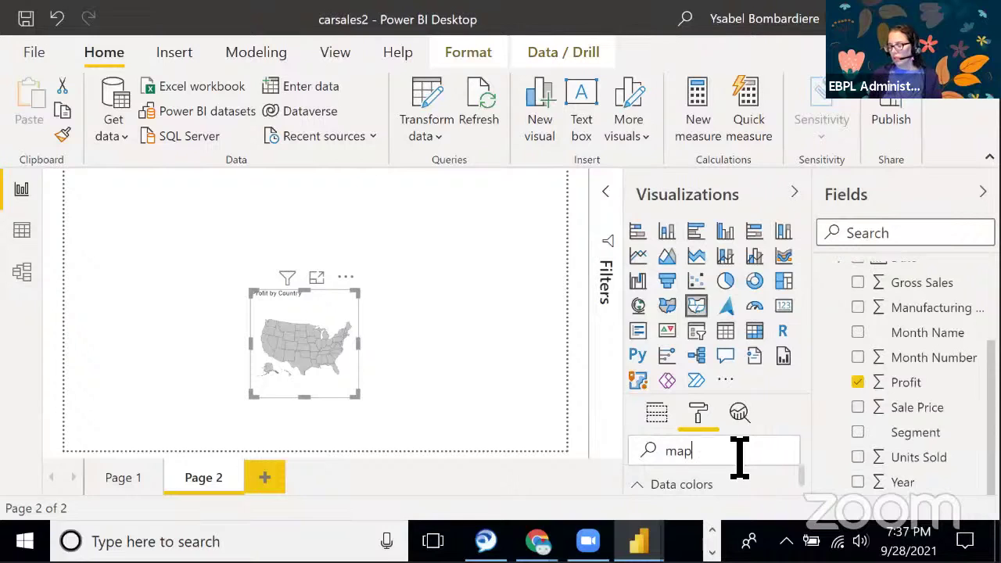
{"action": "key", "text": "BackSpace"}
{"action": "key", "text": "BackSpace"}
{"action": "key", "text": "BackSpace"}
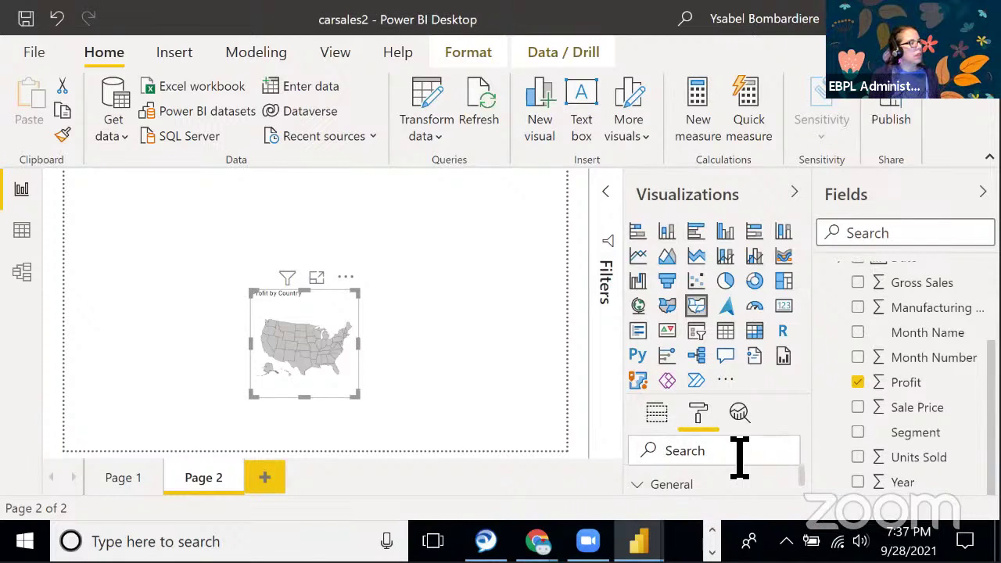
Search the shape map's formatting options for "data colors" and look through the color settings
{"action": "left_click", "coordinate": [739, 451]}
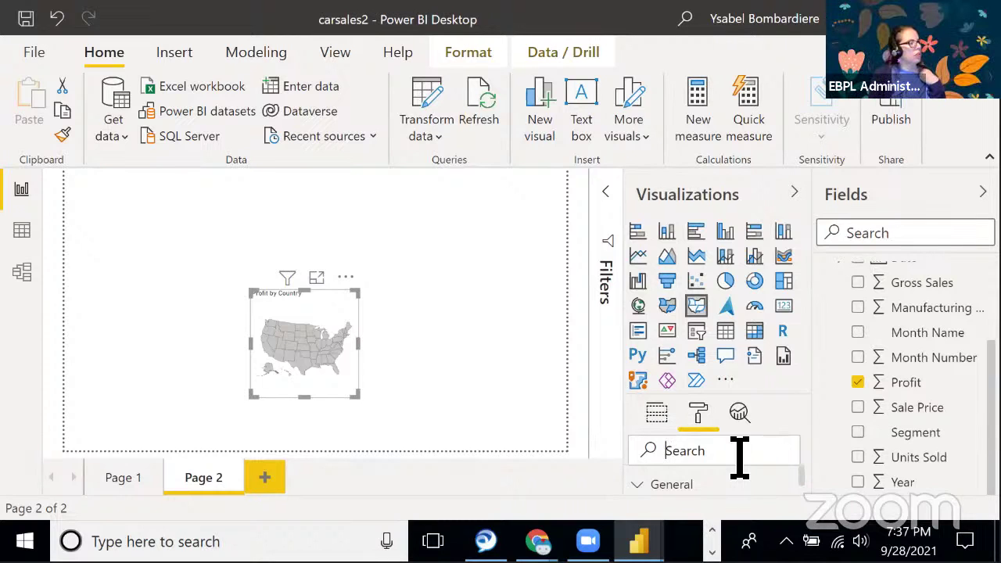
{"action": "type", "text": "d"}
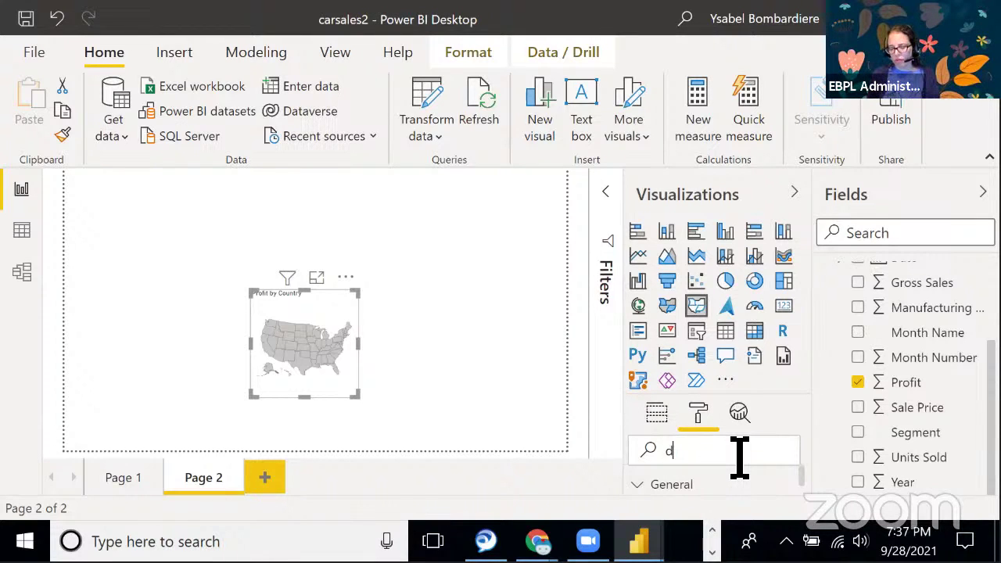
{"action": "type", "text": "ata colors"}
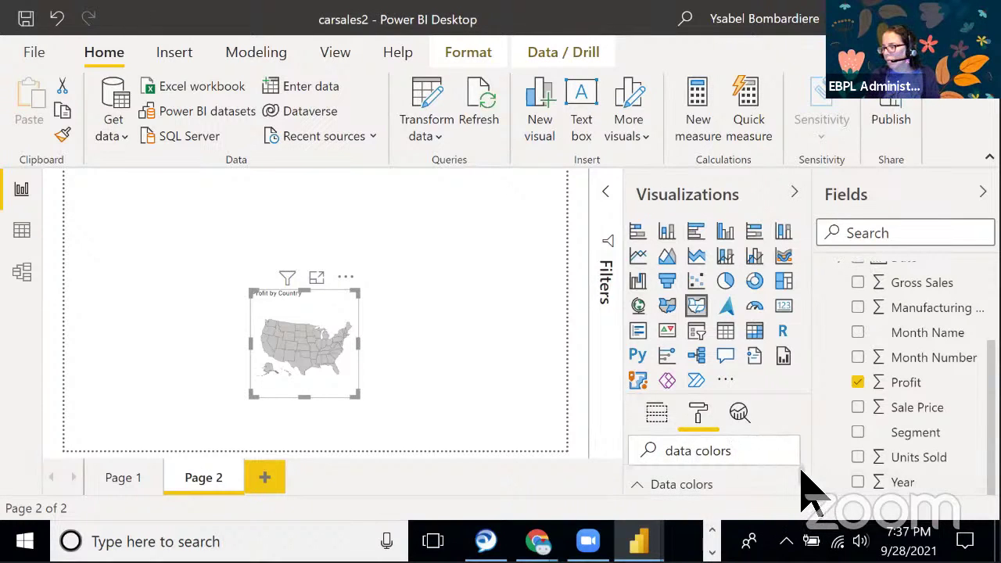
{"action": "scroll", "coordinate": [806, 485], "scroll_direction": "down", "scroll_amount": 4}
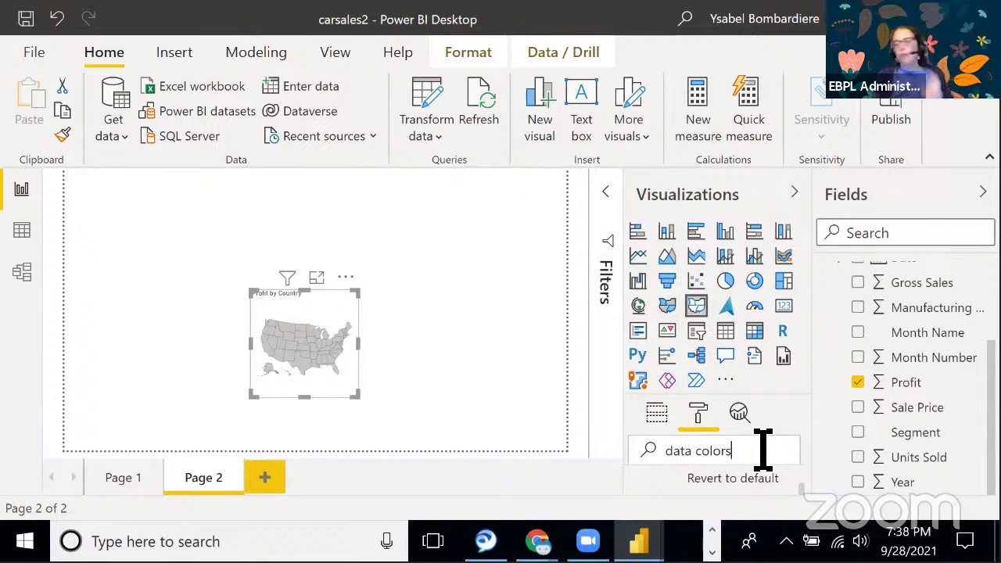
Replace the "data colors" query with "shape" to search the shape map's formatting options
{"action": "key", "text": "BackSpace"}
{"action": "key", "text": "BackSpace"}
{"action": "key", "text": "BackSpace"}
{"action": "key", "text": "BackSpace"}
{"action": "key", "text": "BackSpace"}
{"action": "key", "text": "BackSpace"}
{"action": "key", "text": "BackSpace"}
{"action": "key", "text": "BackSpace"}
{"action": "key", "text": "BackSpace"}
{"action": "key", "text": "BackSpace"}
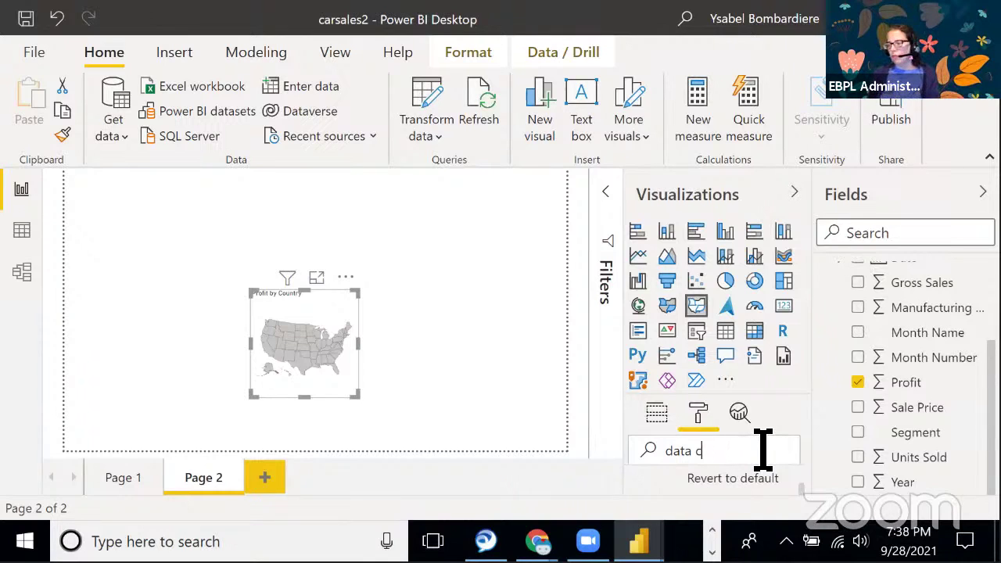
{"action": "key", "text": "BackSpace"}
{"action": "type", "text": "s"}
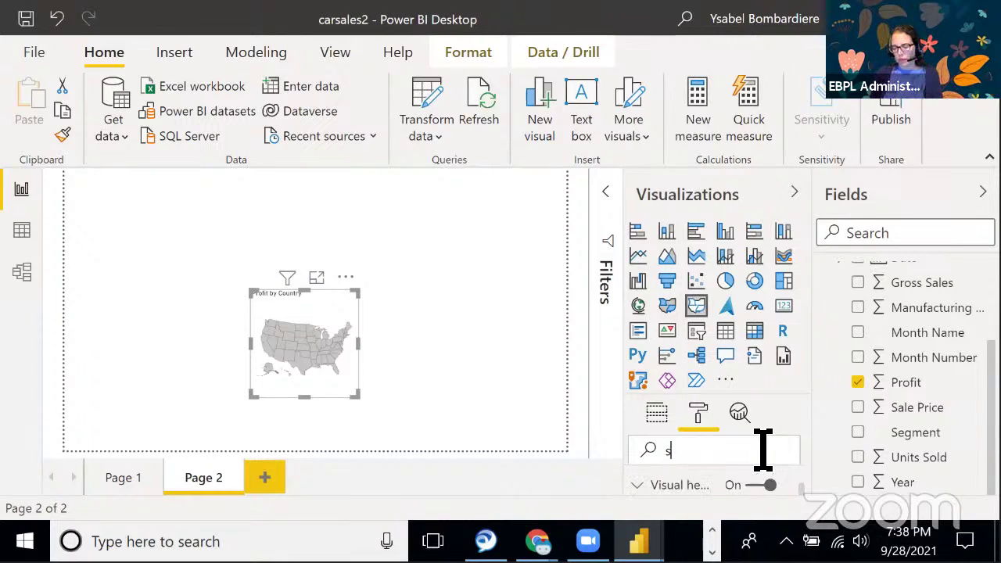
{"action": "type", "text": "hape"}
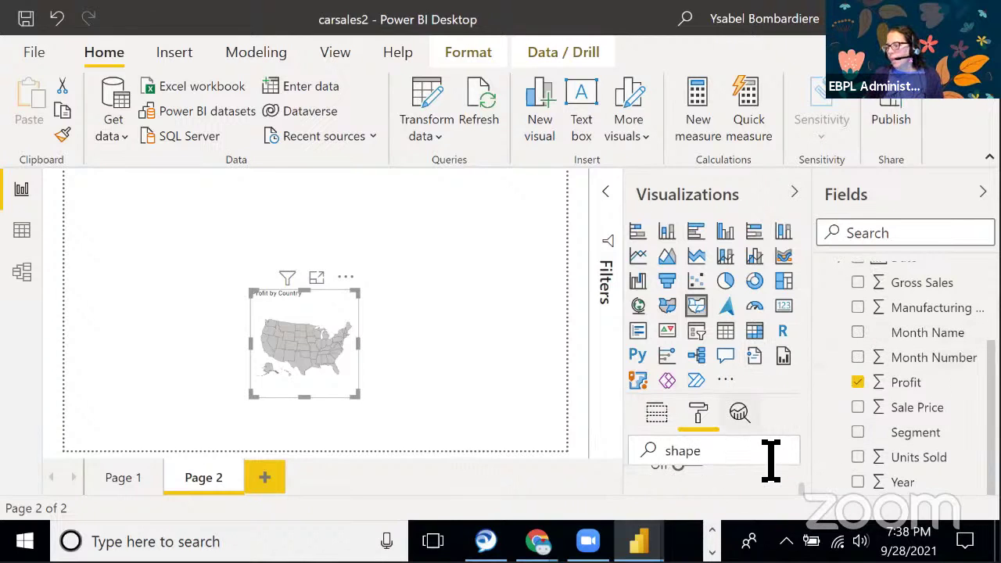
Look through the matching shape settings, including auto zoom, projection and the list of built-in maps, keeping the current map
{"action": "scroll", "coordinate": [770, 488], "scroll_direction": "down", "scroll_amount": 1}
{"action": "scroll", "coordinate": [774, 491], "scroll_direction": "up", "scroll_amount": 1}
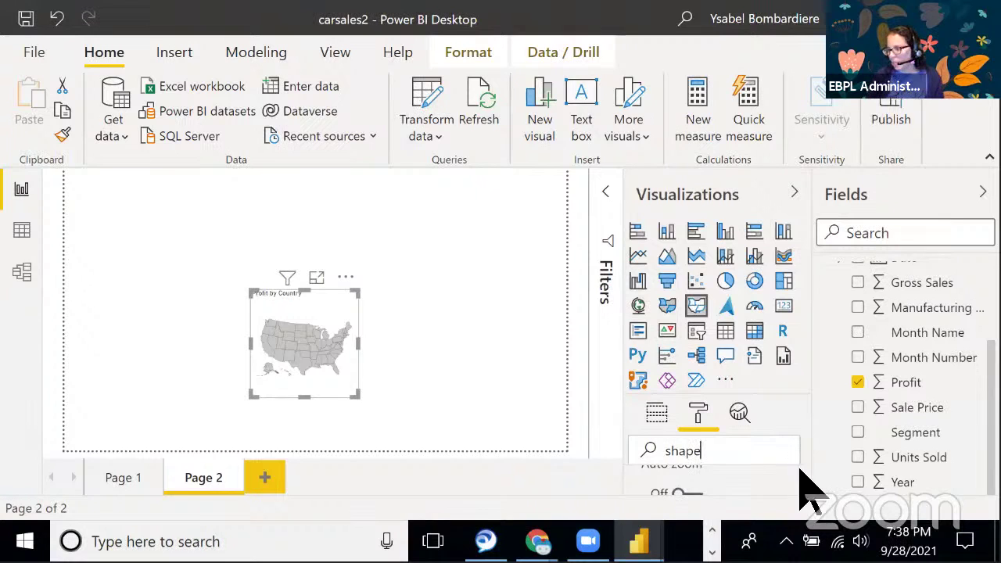
{"action": "scroll", "coordinate": [801, 494], "scroll_direction": "down", "scroll_amount": 1}
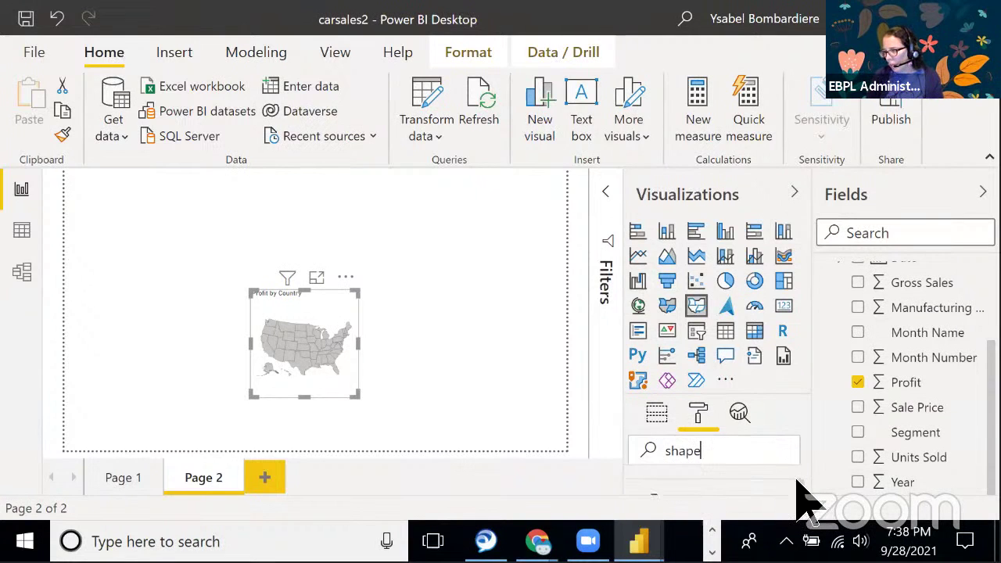
{"action": "scroll", "coordinate": [802, 492], "scroll_direction": "up", "scroll_amount": 1}
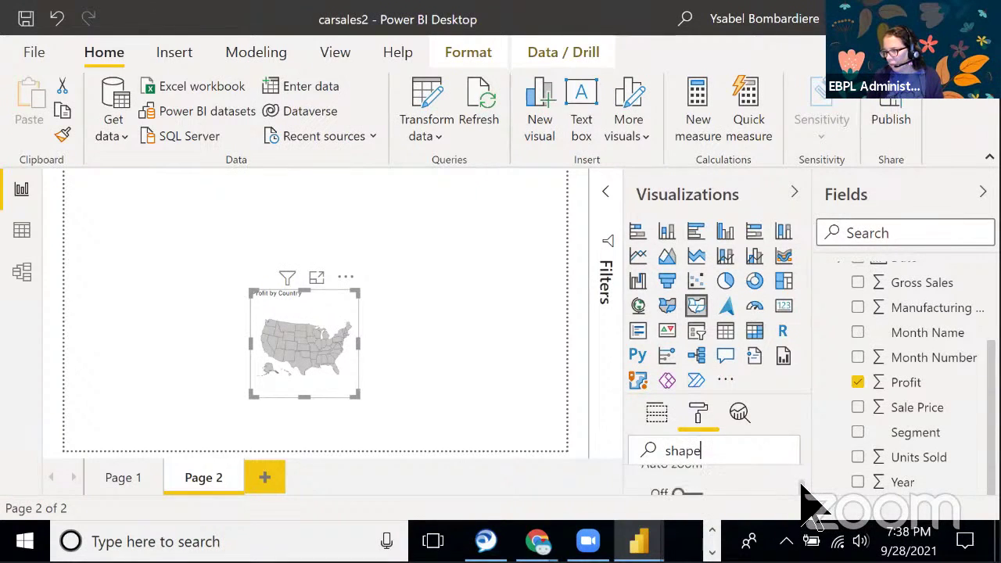
{"action": "scroll", "coordinate": [801, 493], "scroll_direction": "down", "scroll_amount": 3}
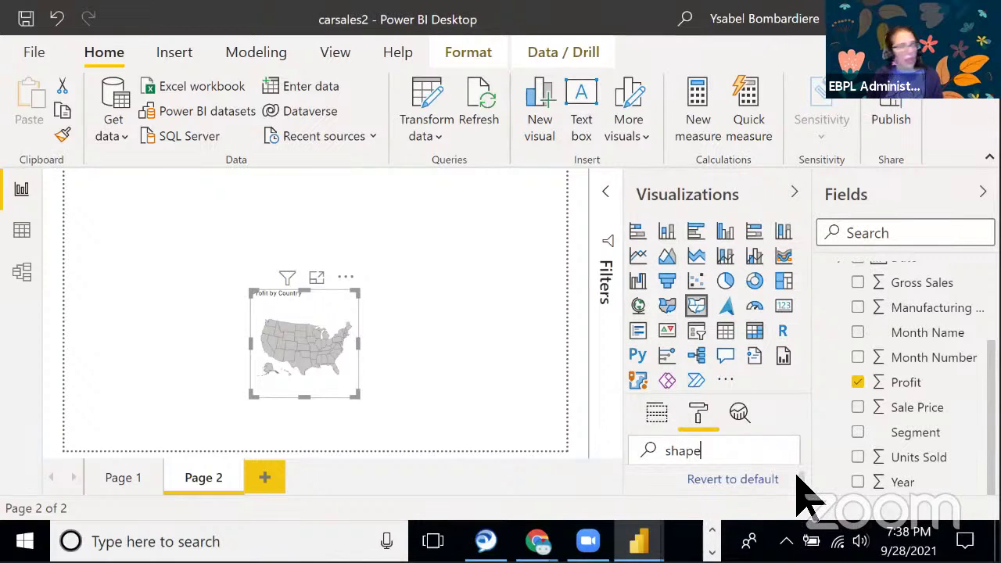
{"action": "scroll", "coordinate": [801, 493], "scroll_direction": "up", "scroll_amount": 2}
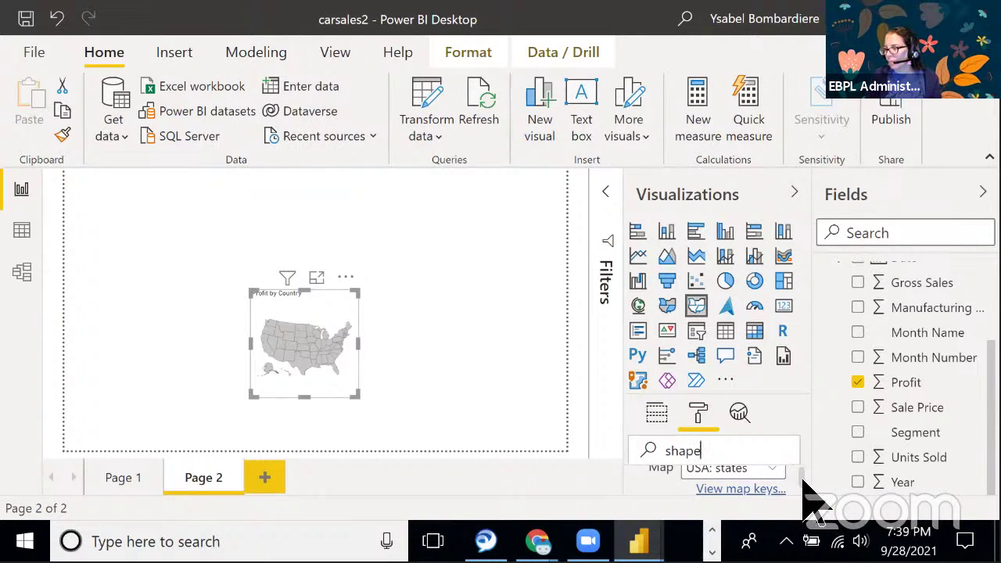
{"action": "scroll", "coordinate": [806, 488], "scroll_direction": "down", "scroll_amount": 3}
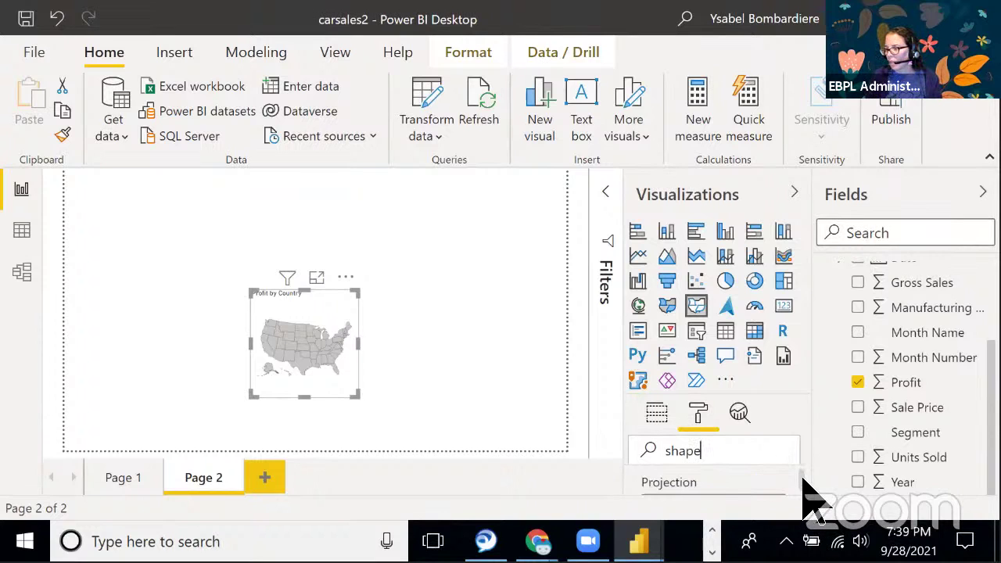
{"action": "scroll", "coordinate": [803, 483], "scroll_direction": "down", "scroll_amount": 2}
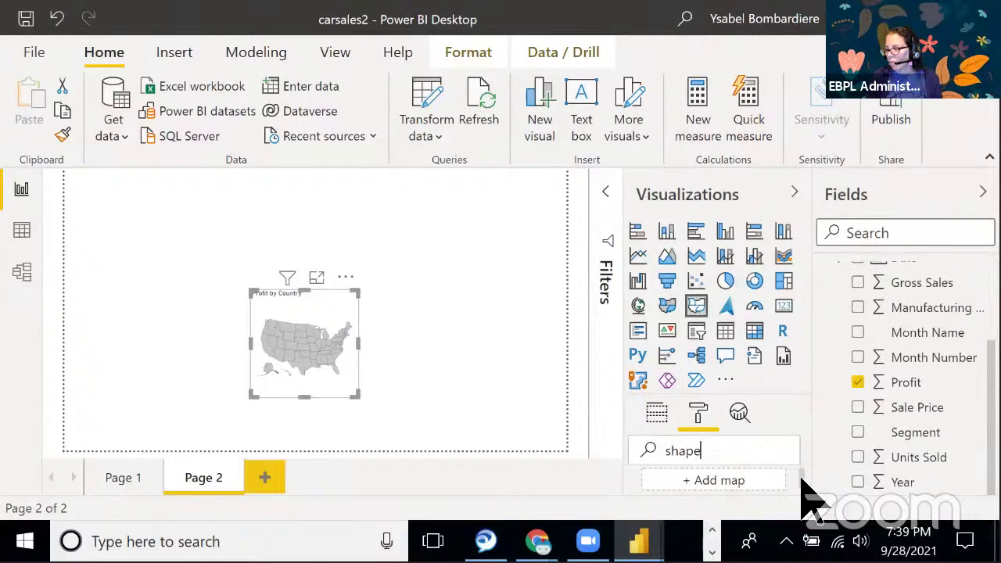
{"action": "scroll", "coordinate": [802, 475], "scroll_direction": "up", "scroll_amount": 2}
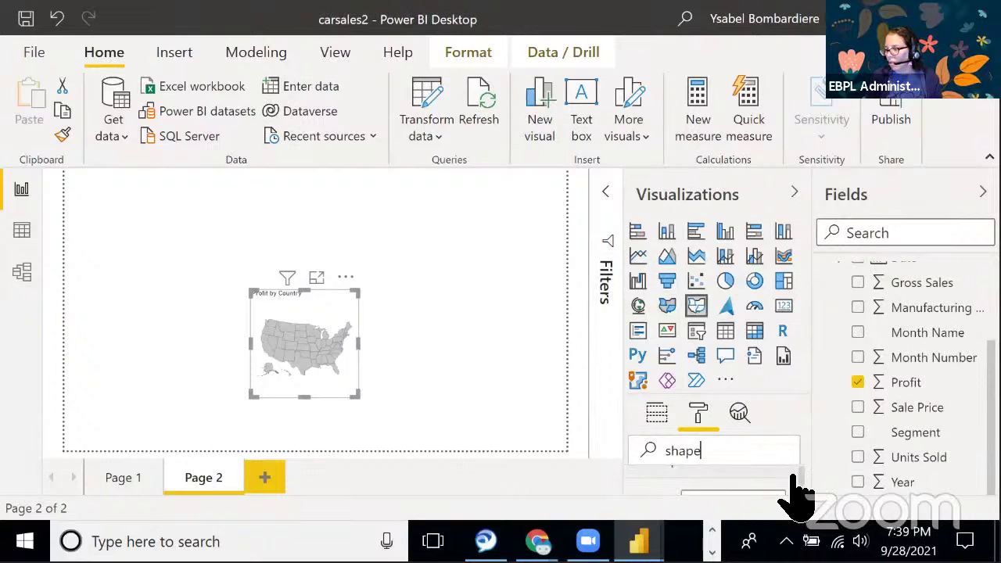
{"action": "left_click", "coordinate": [786, 497]}
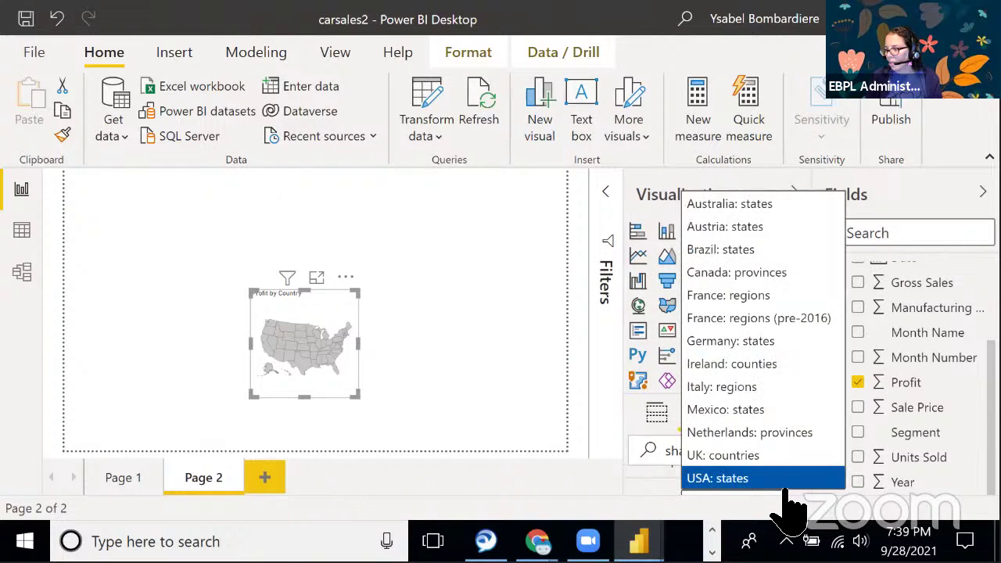
{"action": "left_click", "coordinate": [654, 484]}
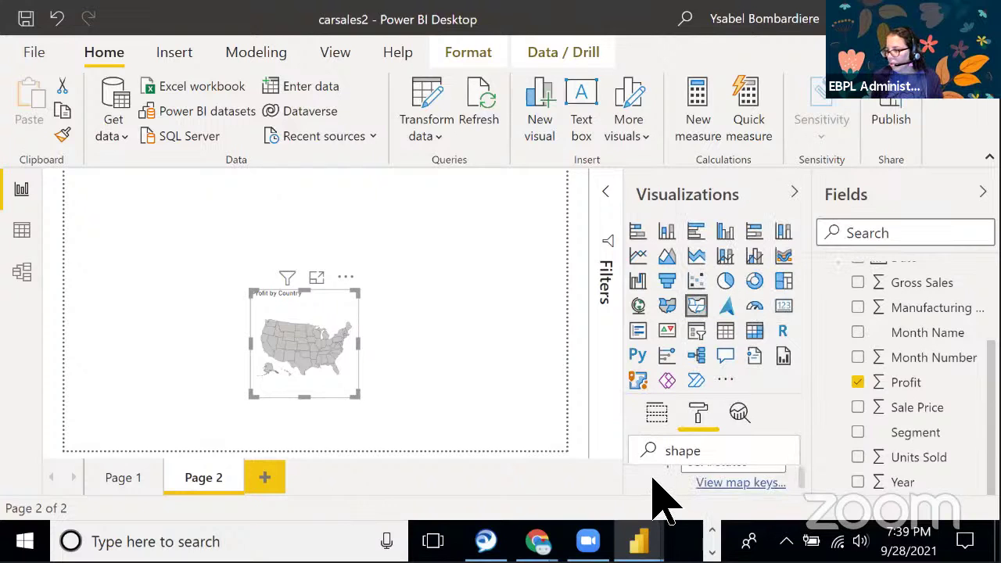
Add the file worldmap.json from the Desktop folder as a custom map for the shape map
{"action": "scroll", "coordinate": [655, 482], "scroll_direction": "down", "scroll_amount": 1}
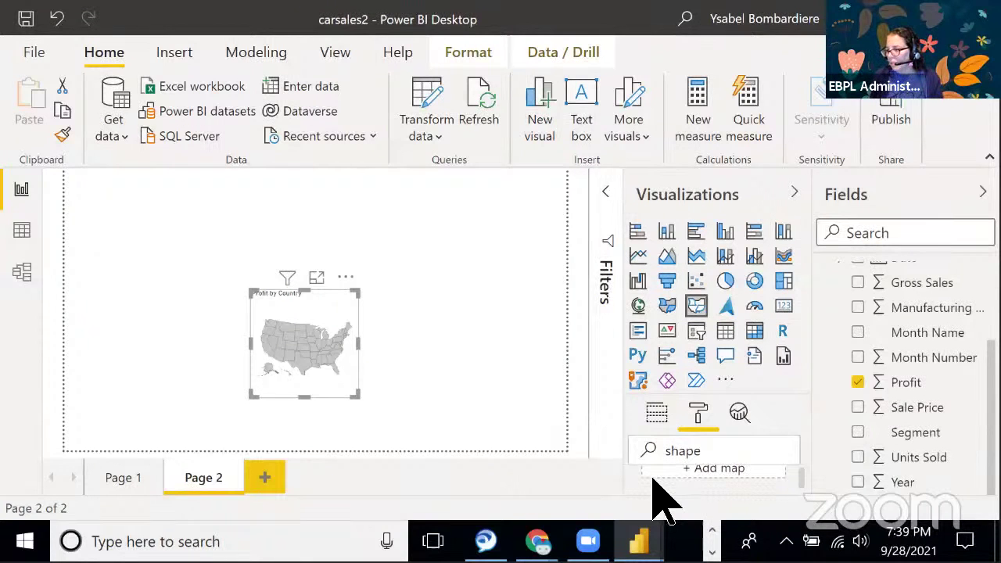
{"action": "left_click", "coordinate": [713, 469]}
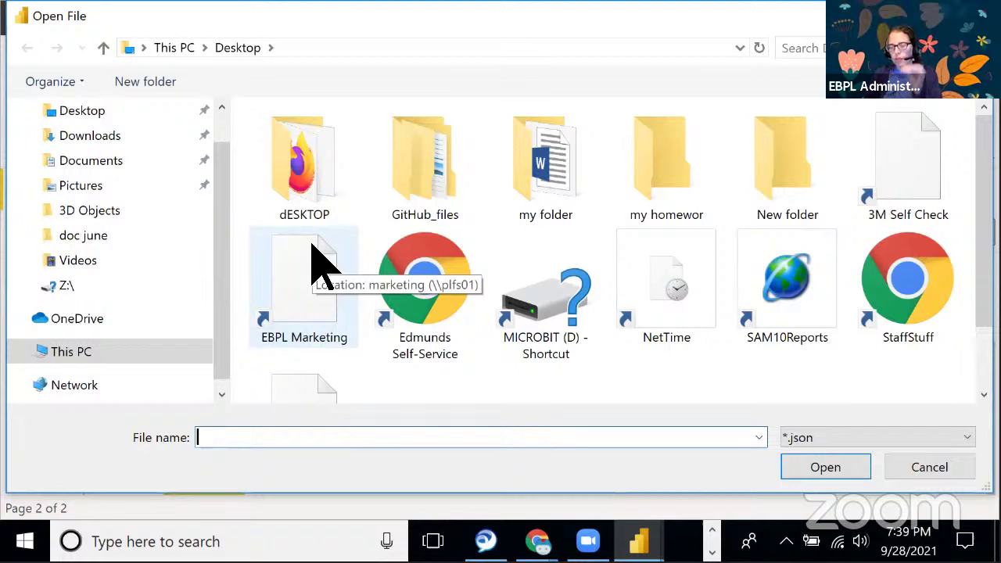
{"action": "left_click_drag", "start_coordinate": [214, 263], "coordinate": [221, 228]}
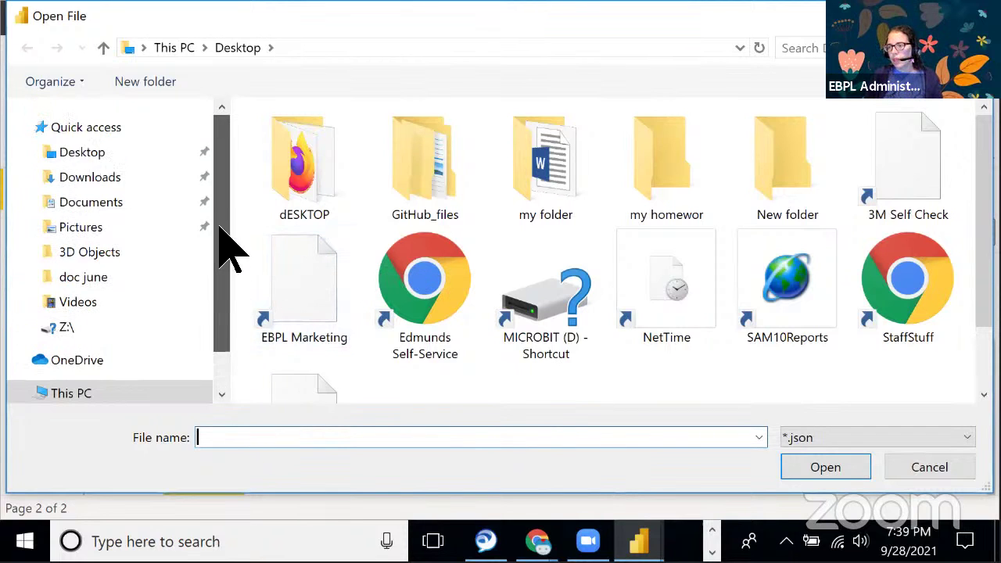
{"action": "left_click", "coordinate": [82, 153]}
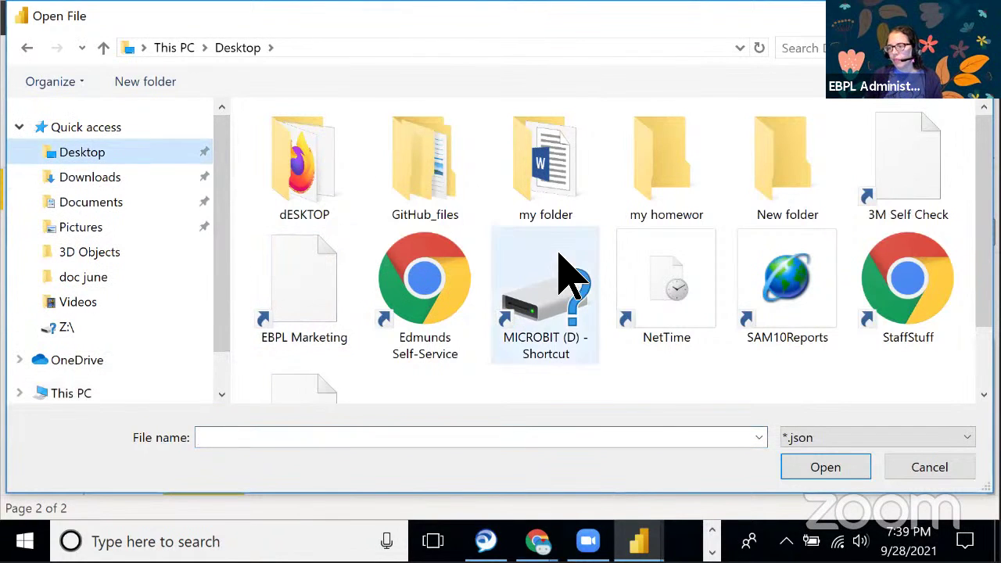
{"action": "left_click_drag", "start_coordinate": [984, 205], "coordinate": [984, 263]}
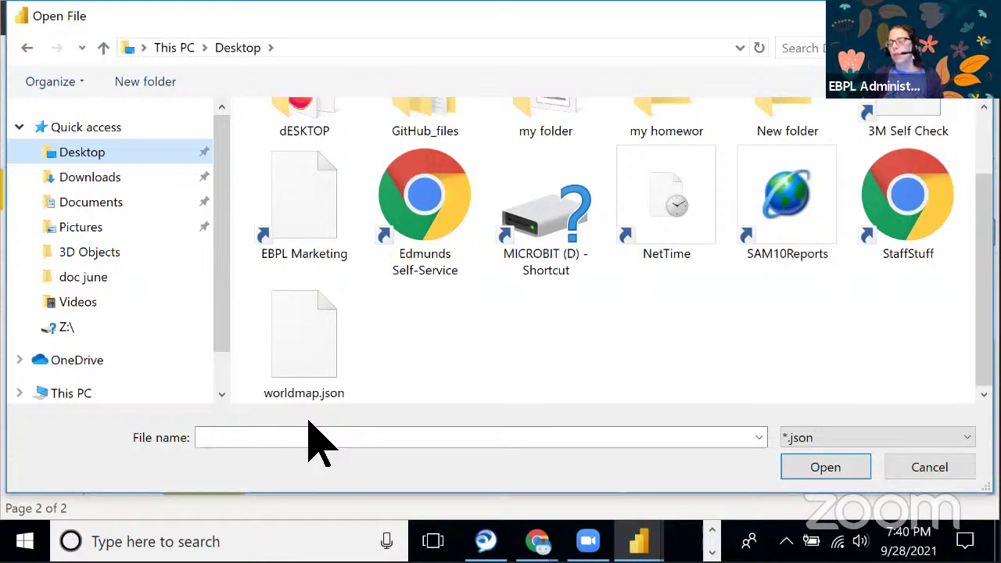
{"action": "left_click", "coordinate": [315, 374]}
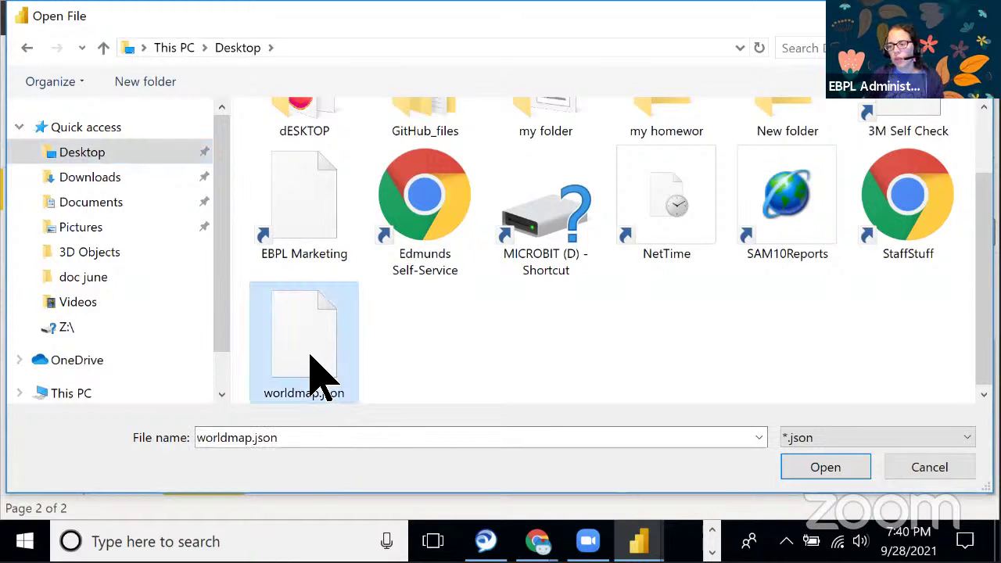
{"action": "left_click", "coordinate": [815, 471]}
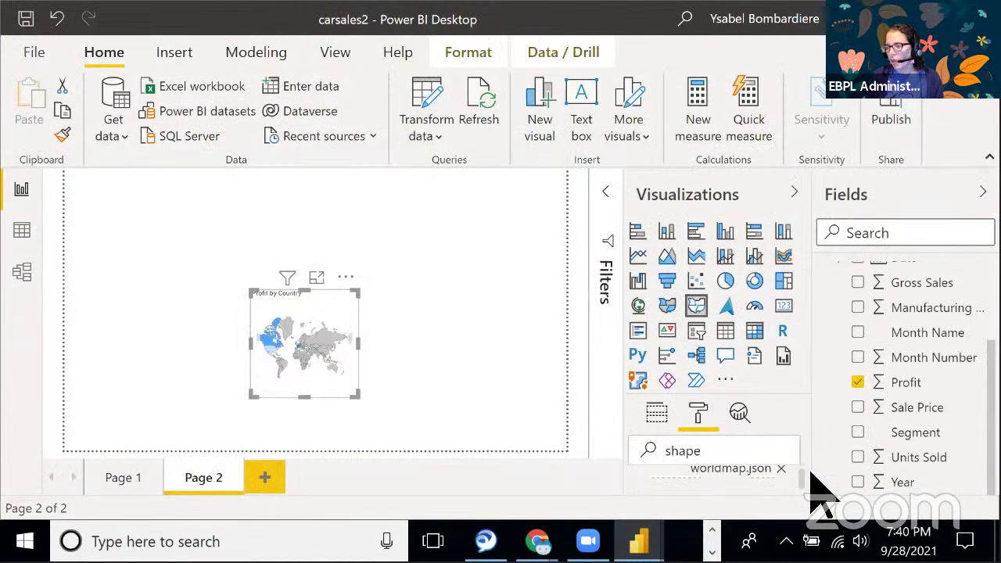
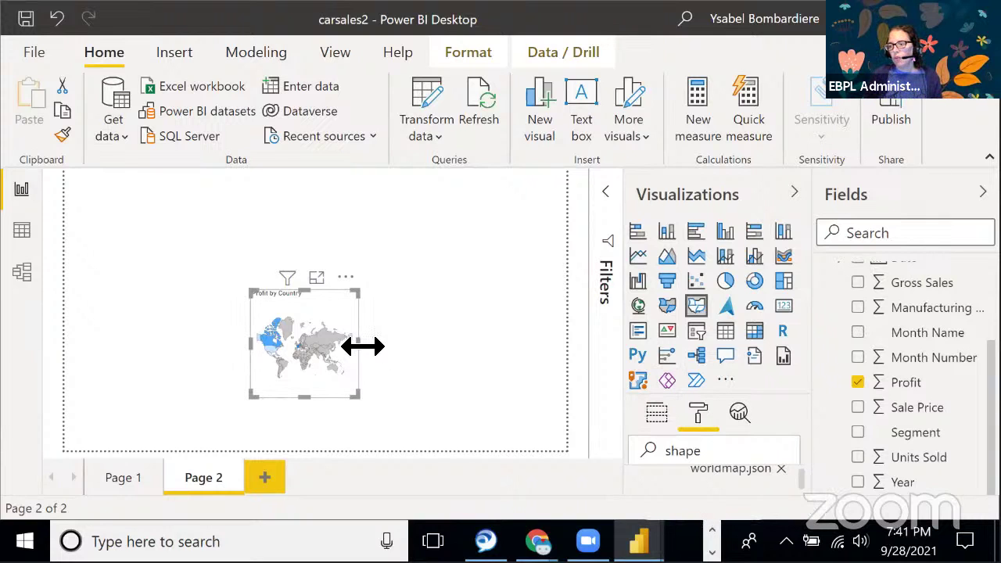
Enlarge the Profit by Country shape map on Page 2 to about twice its width and slightly taller
{"action": "left_click_drag", "start_coordinate": [392, 333], "coordinate": [466, 341]}
{"action": "left_click_drag", "start_coordinate": [362, 397], "coordinate": [355, 422]}
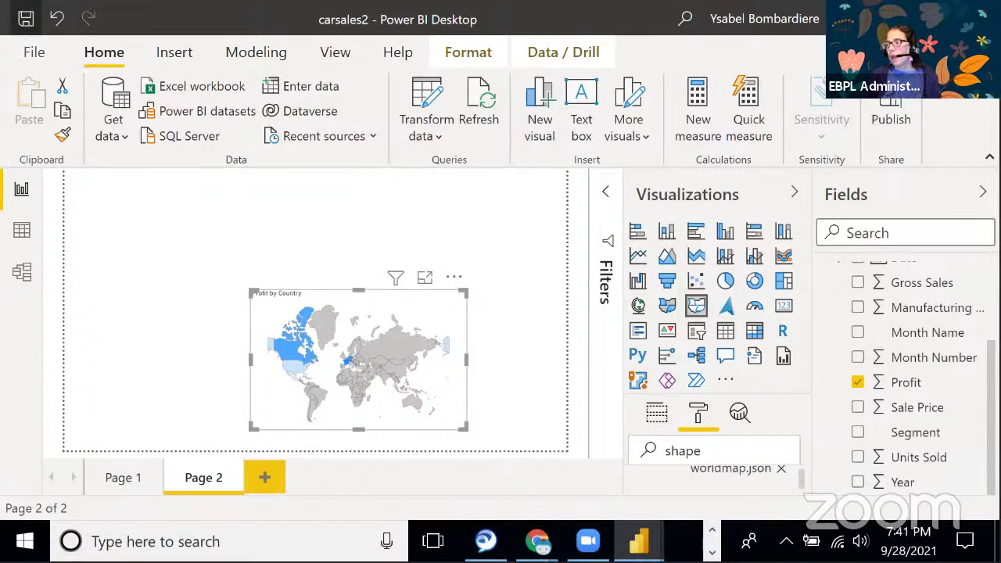
Switch to the classes channel of Slack in Chrome and open the linked Intro to Power BI Class #3 notes
{"action": "left_click", "coordinate": [931, 18]}
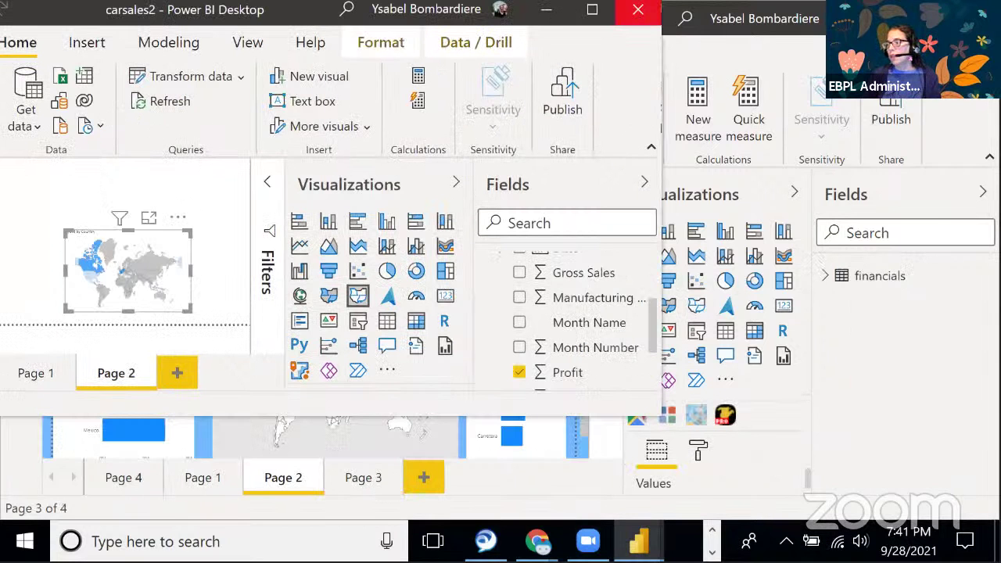
{"action": "left_click", "coordinate": [931, 19]}
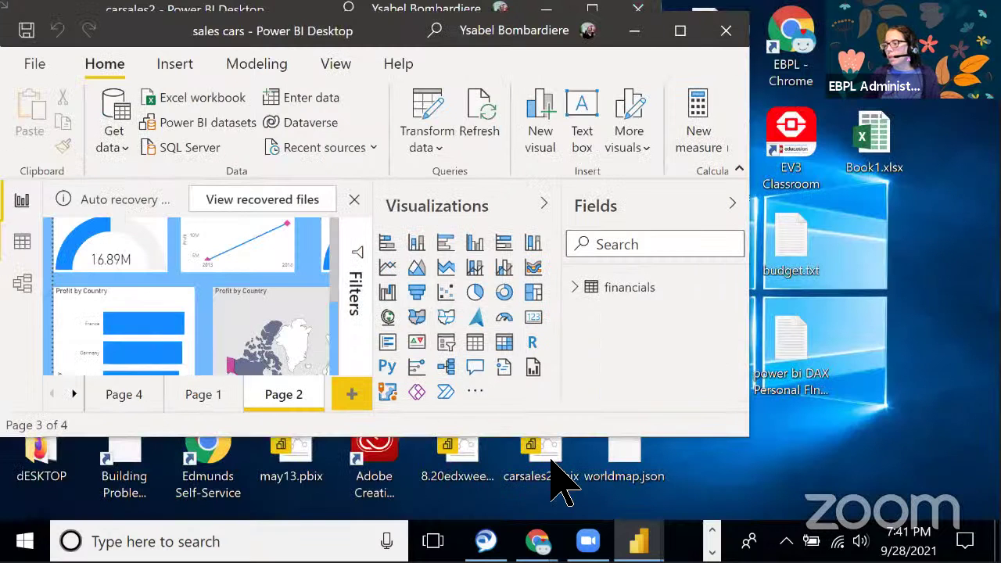
{"action": "left_click", "coordinate": [538, 541]}
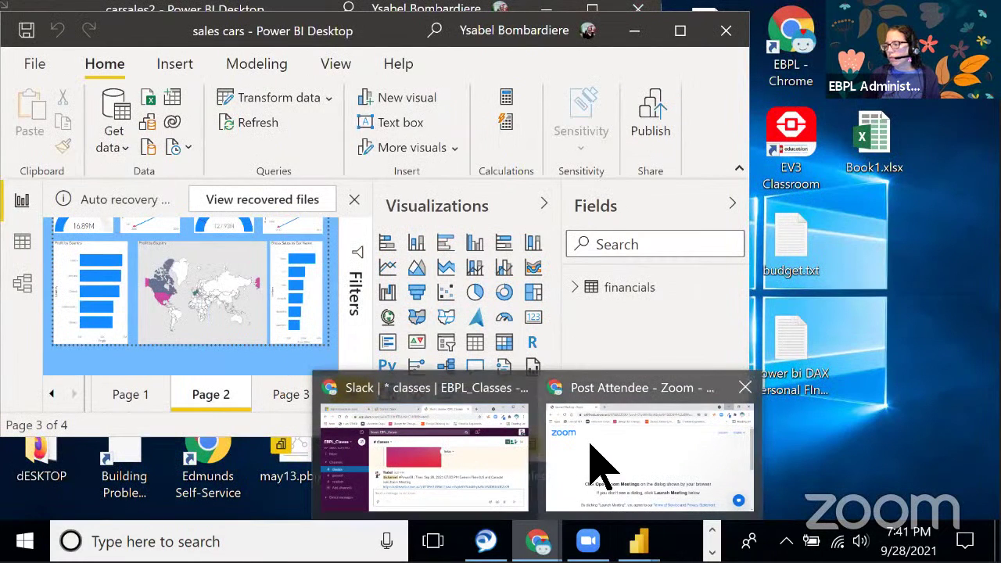
{"action": "left_click", "coordinate": [500, 474]}
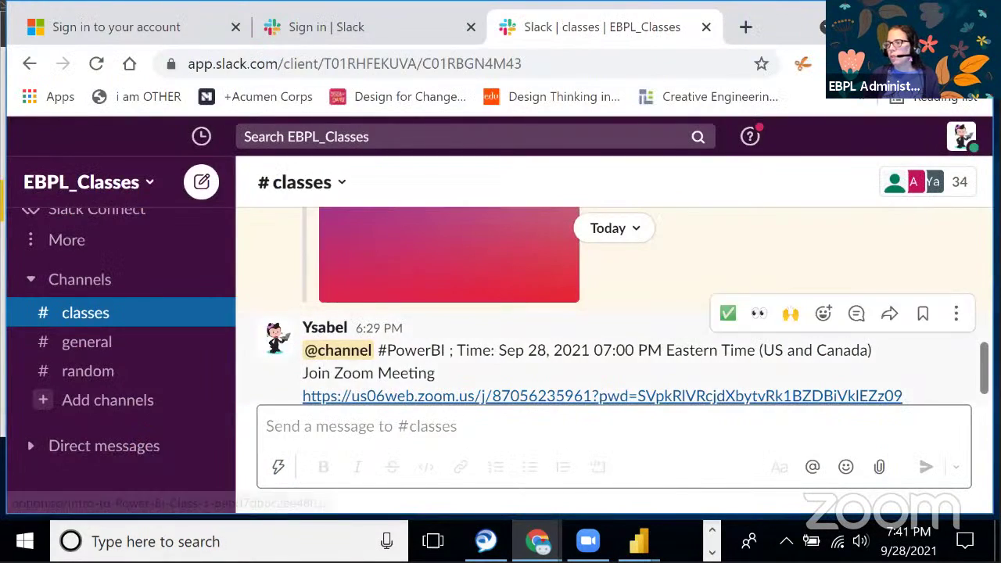
{"action": "scroll", "coordinate": [685, 364], "scroll_direction": "down", "scroll_amount": 2}
{"action": "scroll", "coordinate": [686, 364], "scroll_direction": "up", "scroll_amount": 6}
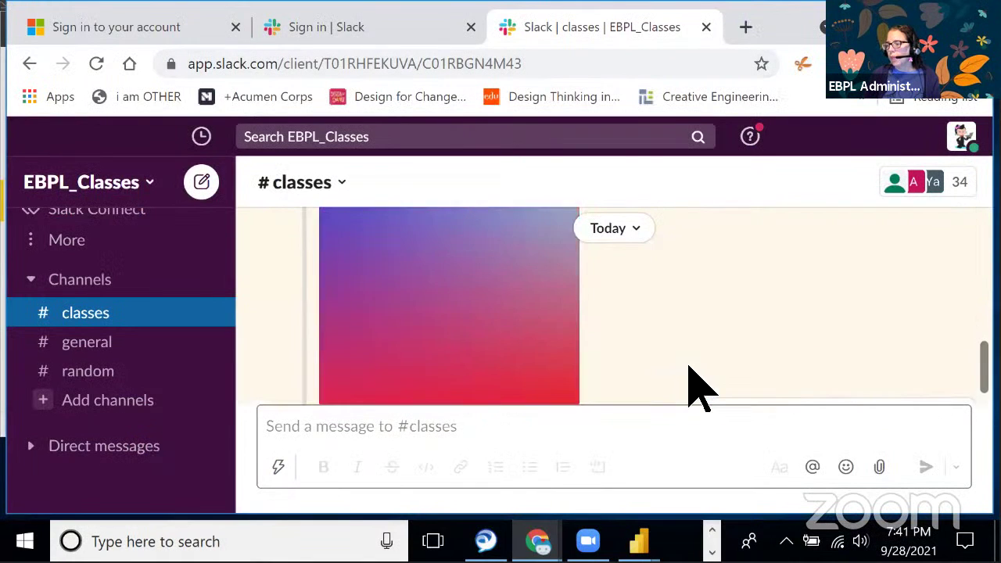
{"action": "left_click", "coordinate": [682, 358]}
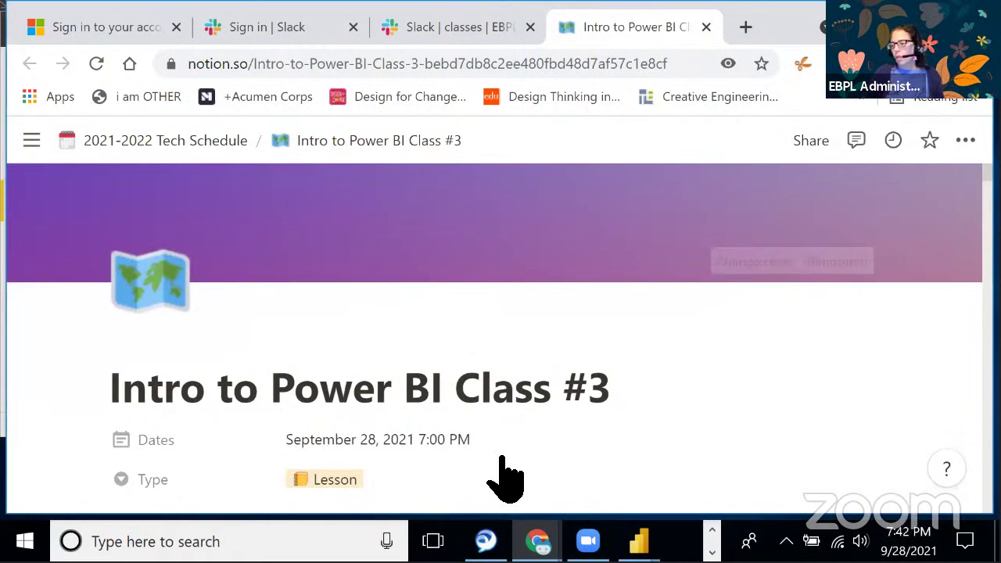
Look through the class notes down to the Bonus Tip on highlighting countries and the Shape Maps link
{"action": "scroll", "coordinate": [645, 368], "scroll_direction": "down", "scroll_amount": 15}
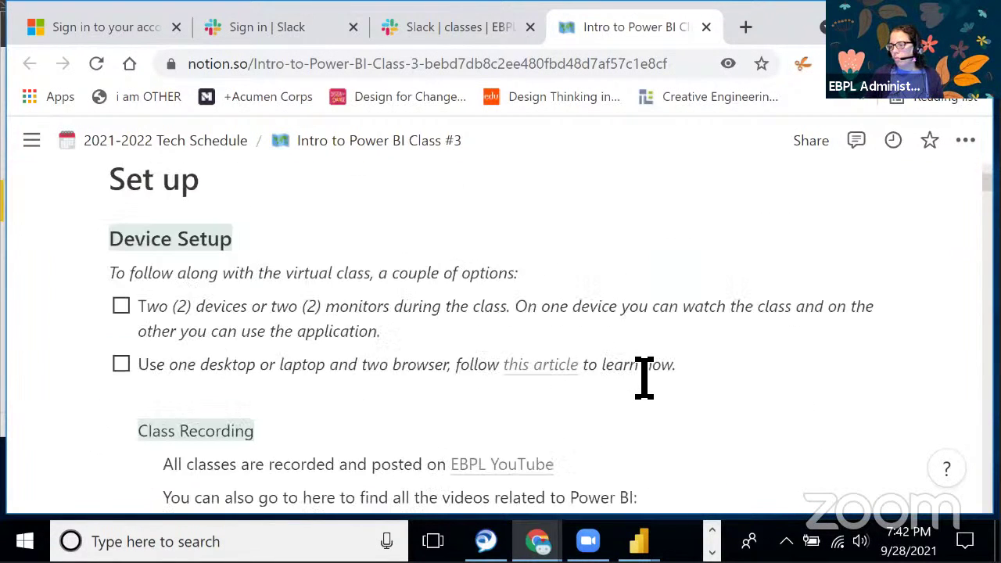
{"action": "scroll", "coordinate": [645, 381], "scroll_direction": "down", "scroll_amount": 10}
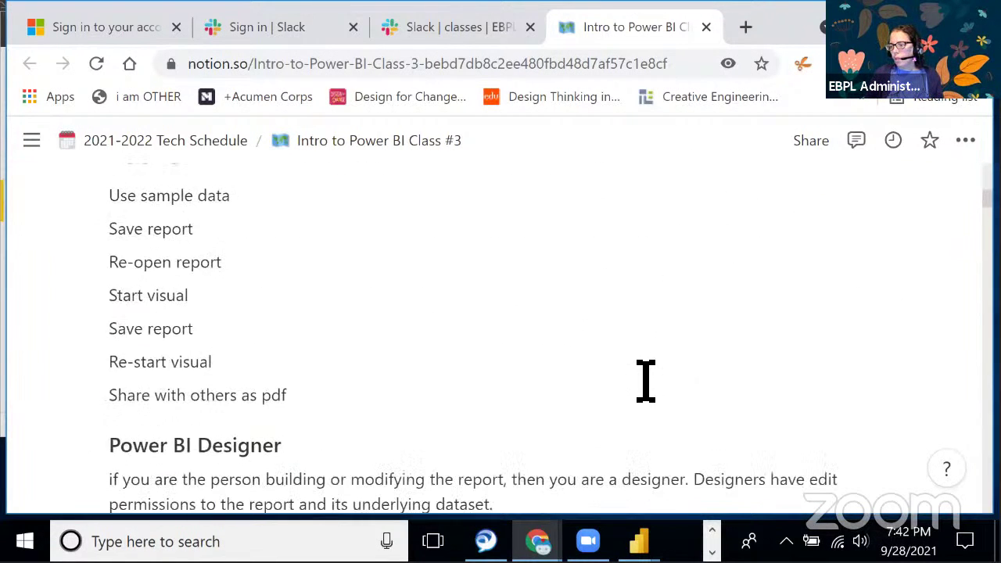
{"action": "scroll", "coordinate": [645, 381], "scroll_direction": "down", "scroll_amount": 7}
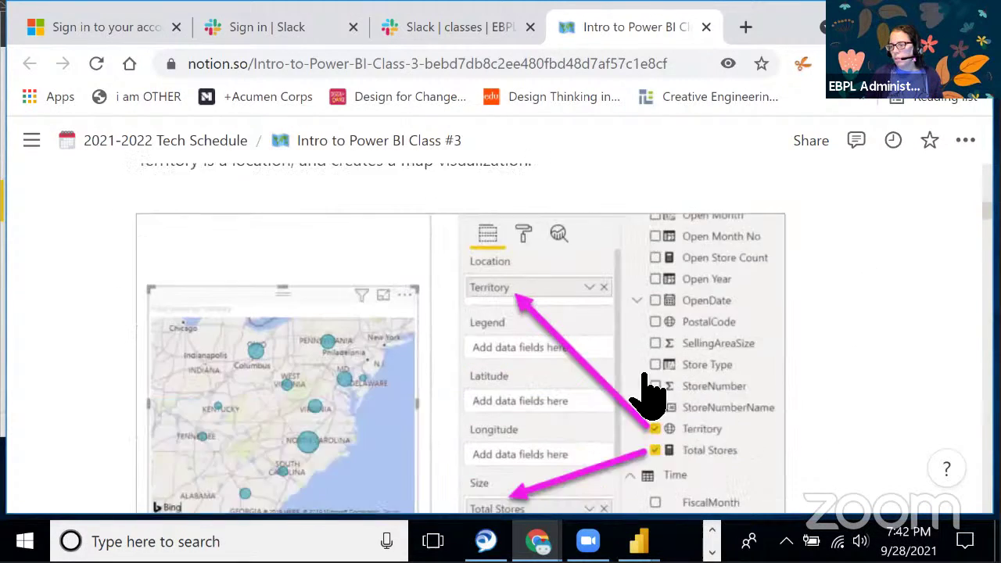
{"action": "scroll", "coordinate": [656, 356], "scroll_direction": "down", "scroll_amount": 8}
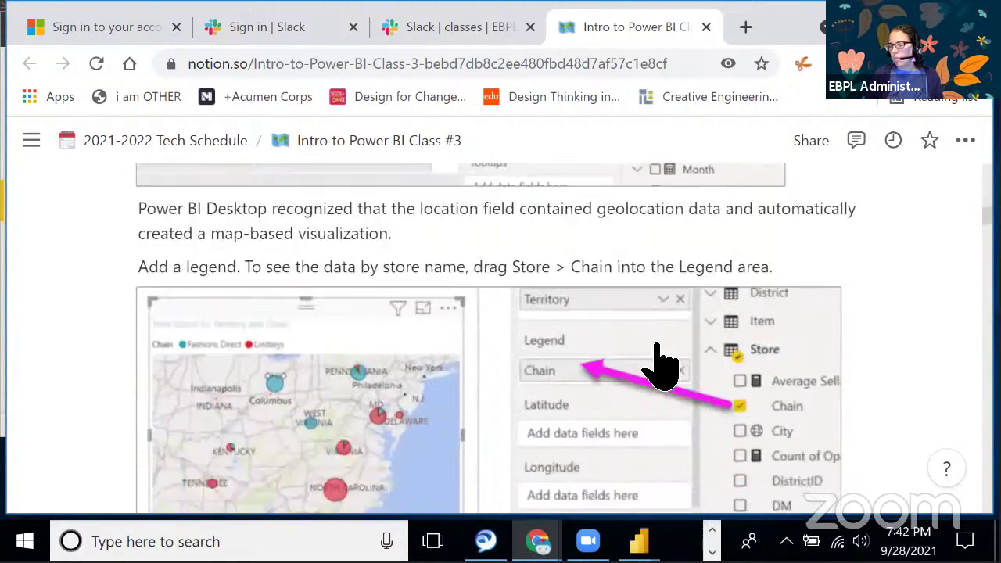
{"action": "scroll", "coordinate": [659, 352], "scroll_direction": "down", "scroll_amount": 4}
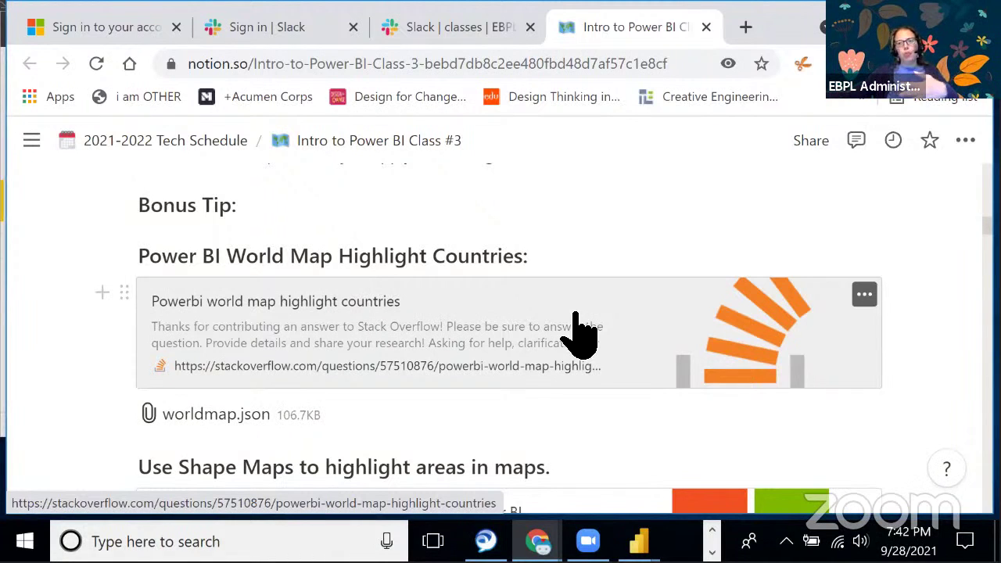
{"action": "scroll", "coordinate": [574, 332], "scroll_direction": "down", "scroll_amount": 3}
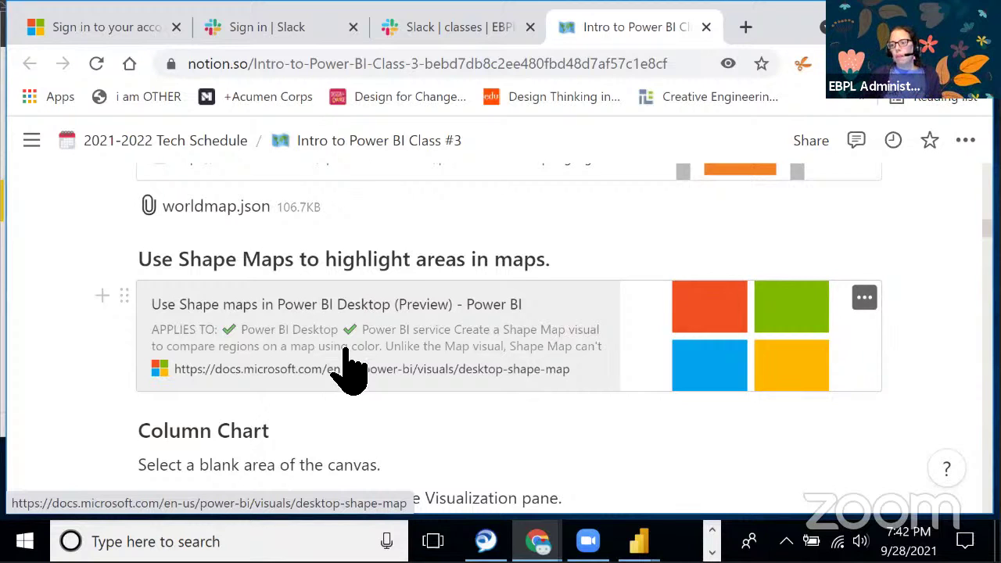
{"action": "scroll", "coordinate": [352, 363], "scroll_direction": "up", "scroll_amount": 3}
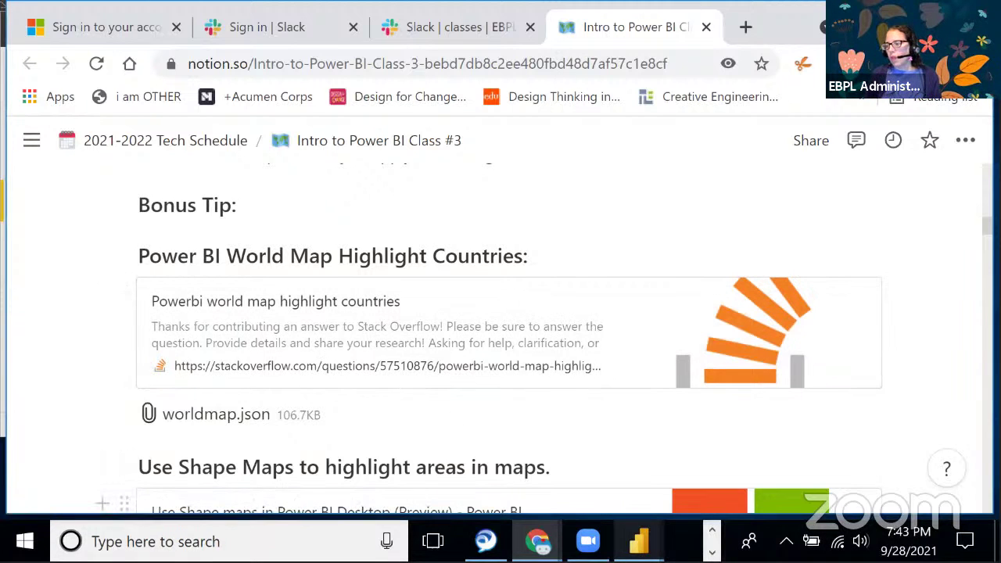
Switch back to the carsales2 report in Power BI Desktop and maximize its window to view the shape map
{"action": "mouse_move", "coordinate": [639, 541]}
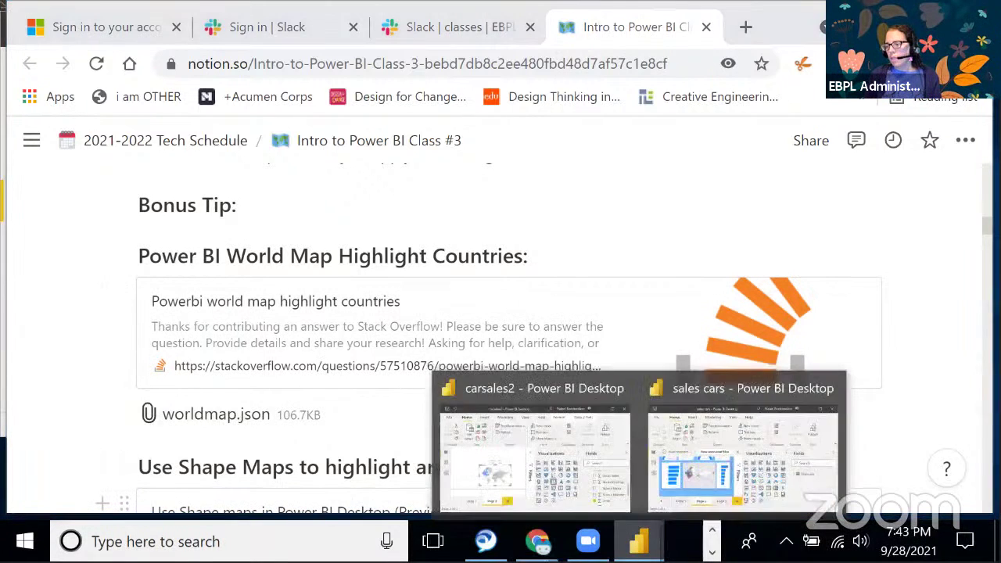
{"action": "left_click", "coordinate": [556, 480]}
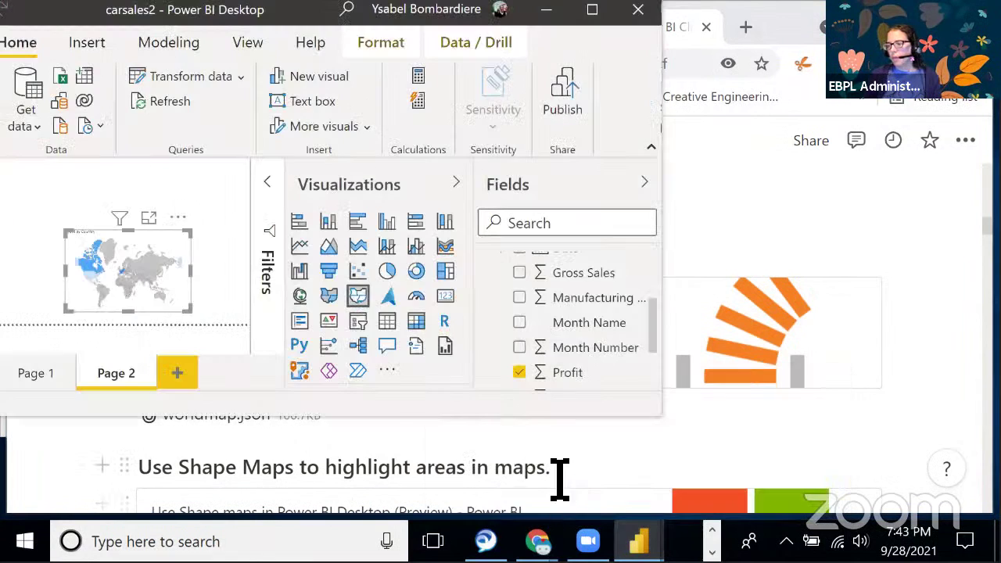
{"action": "left_click", "coordinate": [591, 11]}
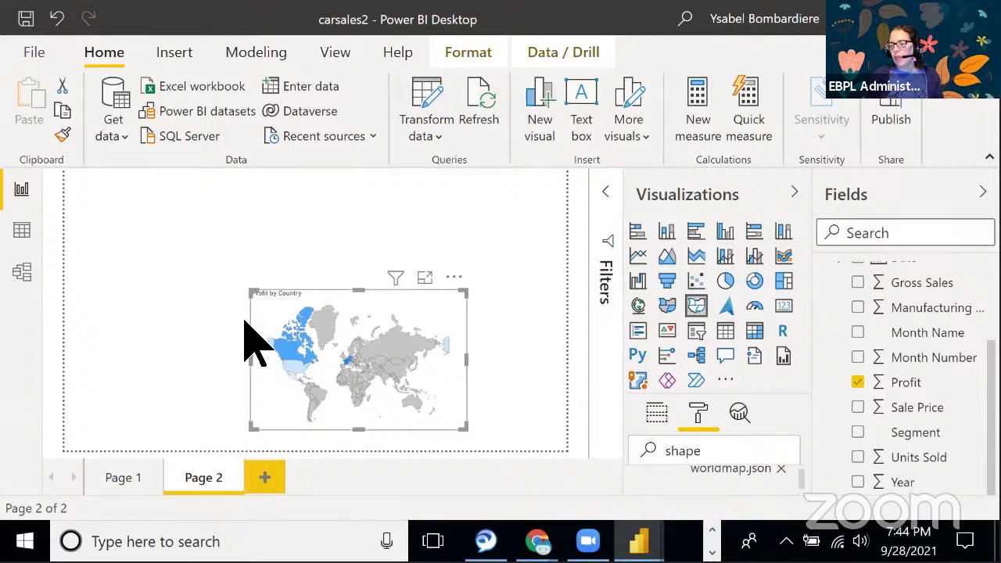
{"action": "mouse_move", "coordinate": [297, 359]}
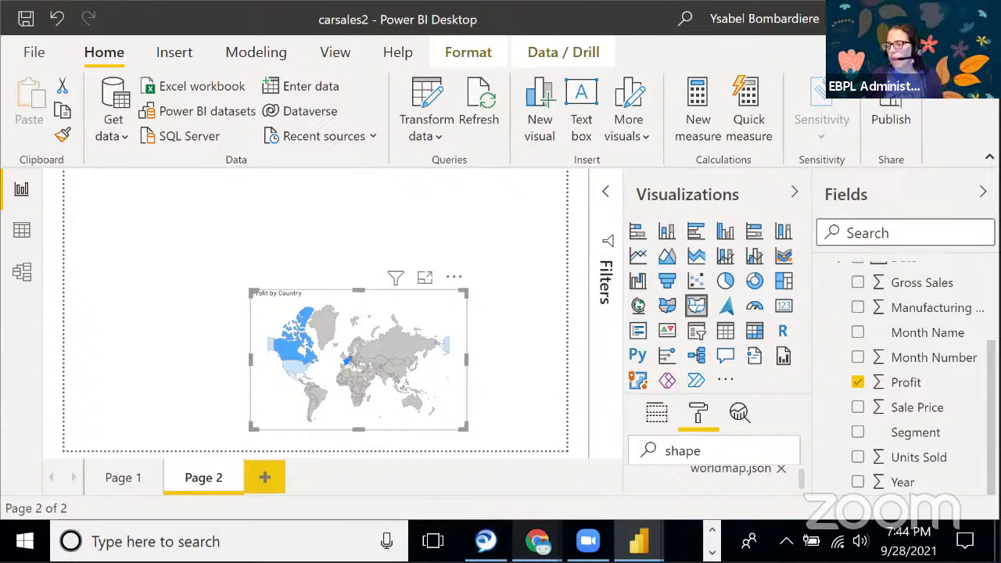
Return to the class notes in Chrome and open the linked Microsoft article on using Shape maps in Power BI Desktop
{"action": "mouse_move", "coordinate": [537, 541]}
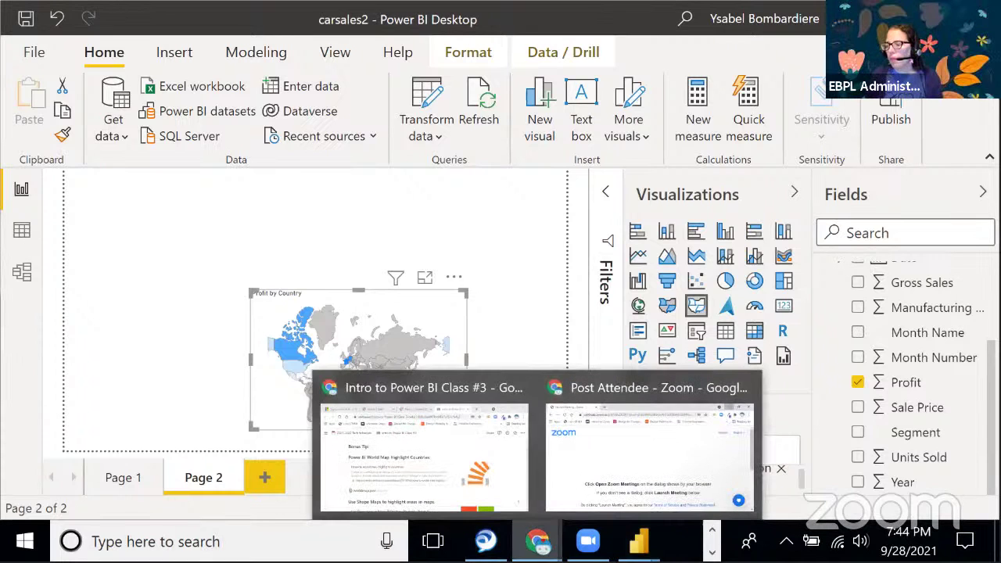
{"action": "left_click", "coordinate": [511, 469]}
{"action": "scroll", "coordinate": [486, 460], "scroll_direction": "down", "scroll_amount": 2}
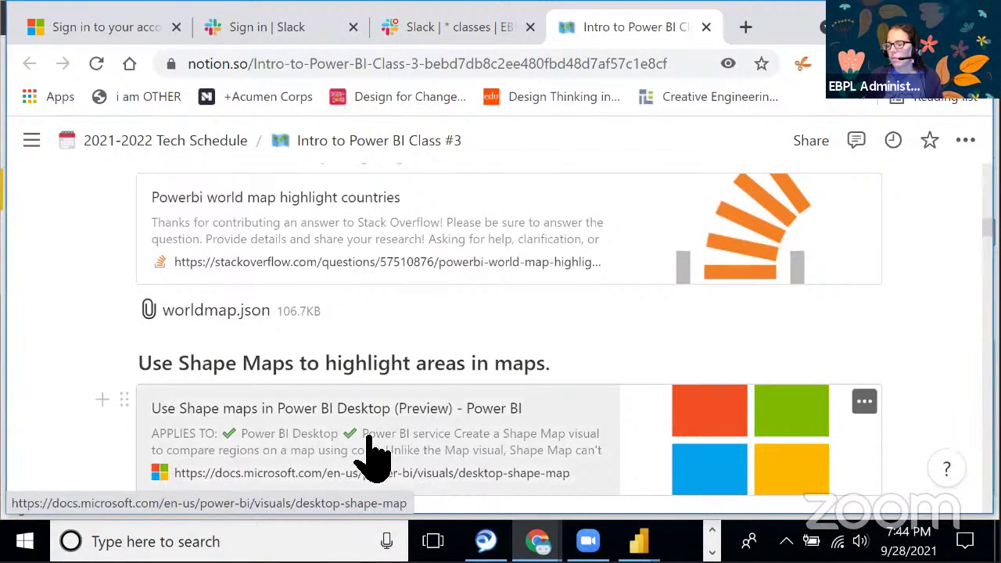
{"action": "left_click", "coordinate": [440, 457]}
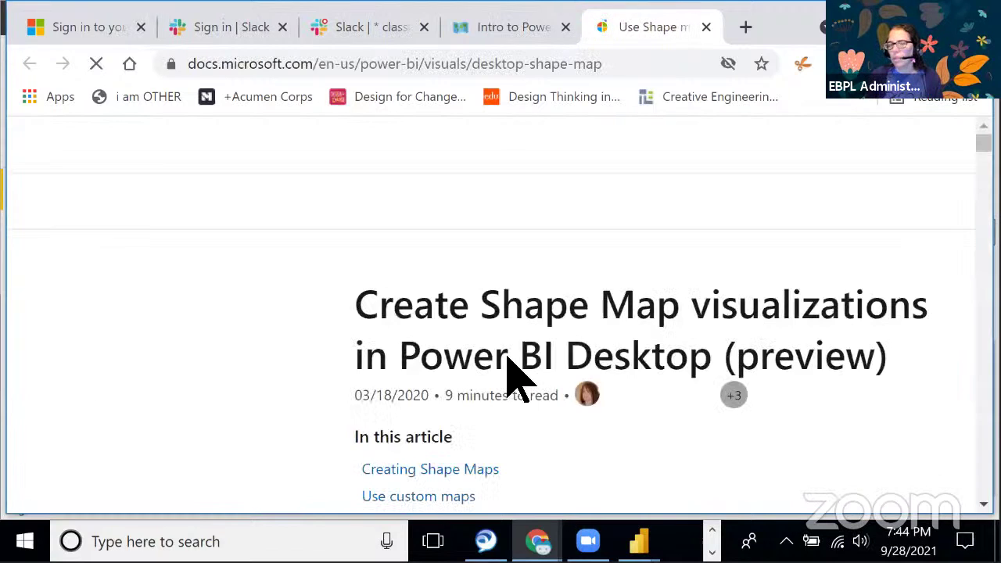
Read the article's Creating Shape Maps section on enabling the Shape Map preview feature and adding the visual
{"action": "scroll", "coordinate": [520, 376], "scroll_direction": "down", "scroll_amount": 5}
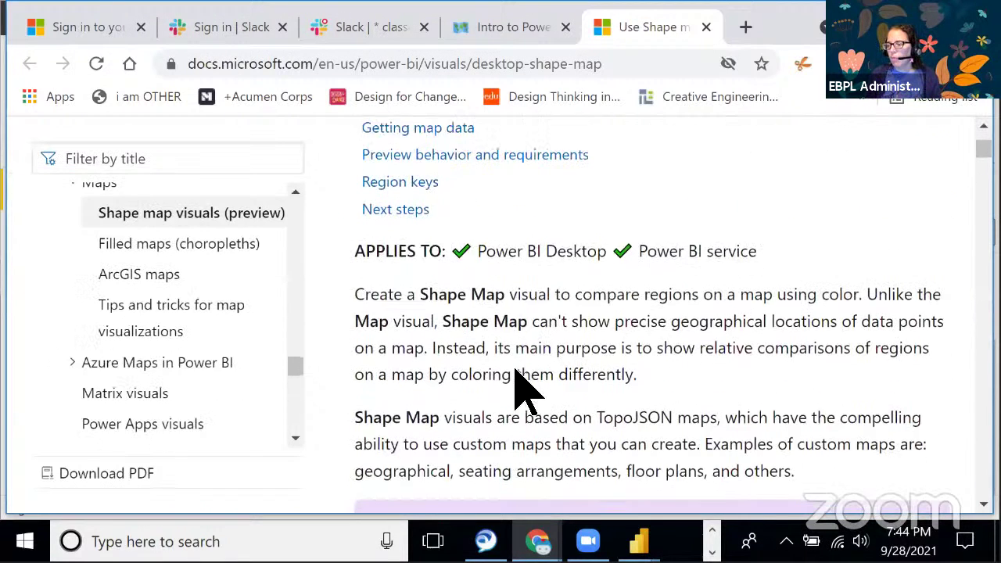
{"action": "scroll", "coordinate": [518, 380], "scroll_direction": "down", "scroll_amount": 12}
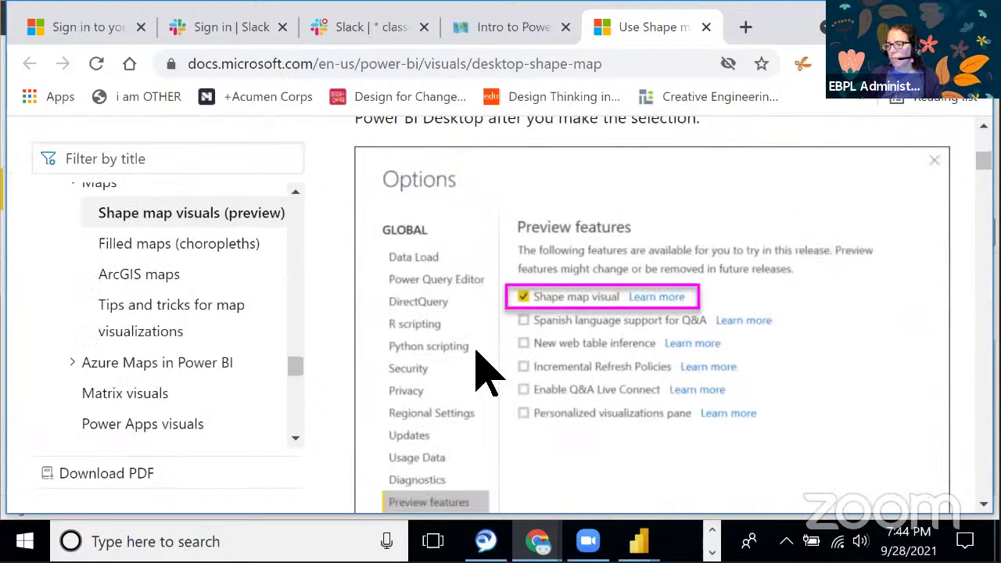
{"action": "scroll", "coordinate": [481, 368], "scroll_direction": "up", "scroll_amount": 4}
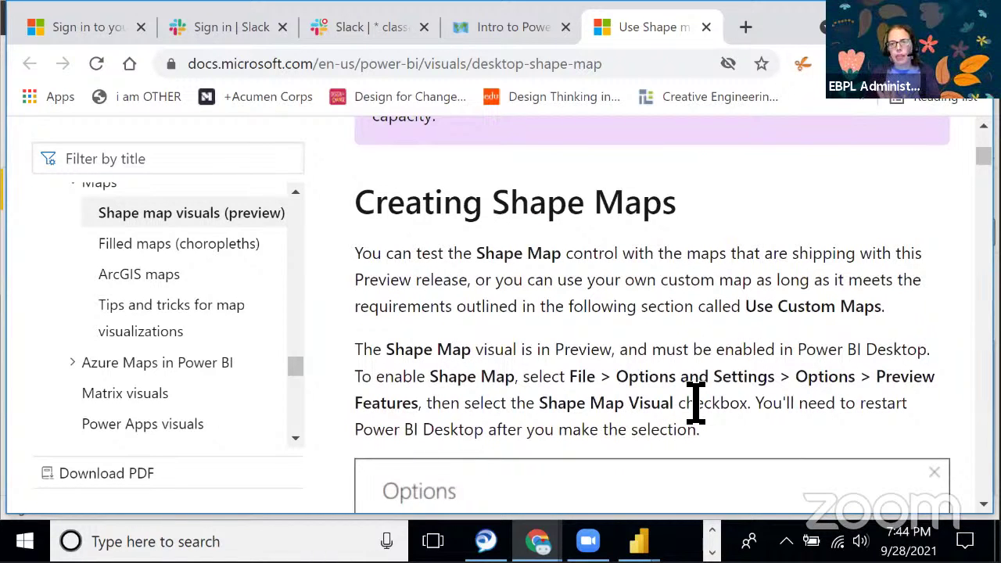
{"action": "scroll", "coordinate": [684, 407], "scroll_direction": "down", "scroll_amount": 2}
{"action": "scroll", "coordinate": [668, 387], "scroll_direction": "up", "scroll_amount": 2}
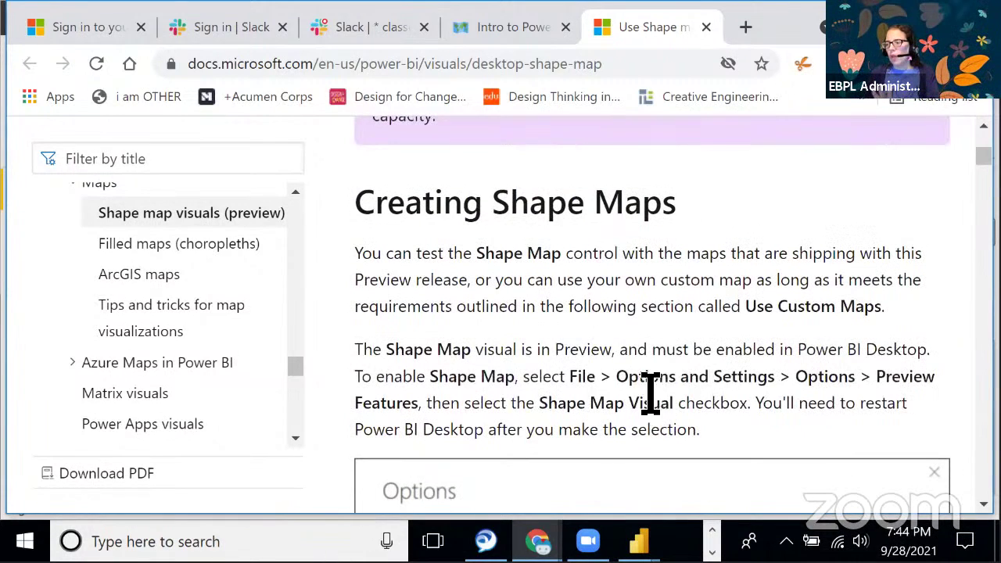
{"action": "scroll", "coordinate": [715, 387], "scroll_direction": "down", "scroll_amount": 3}
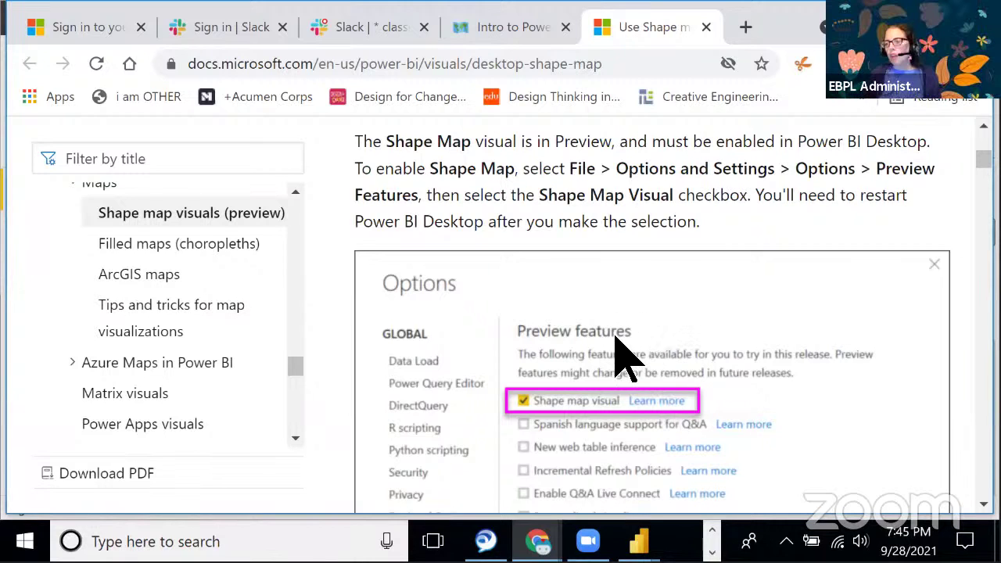
{"action": "scroll", "coordinate": [629, 363], "scroll_direction": "down", "scroll_amount": 4}
{"action": "scroll", "coordinate": [630, 368], "scroll_direction": "down", "scroll_amount": 2}
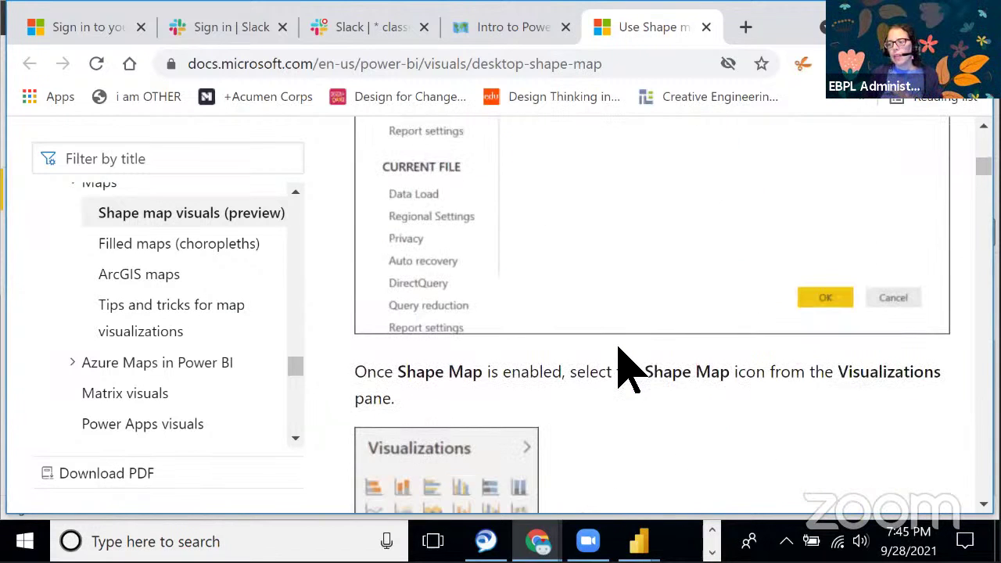
{"action": "scroll", "coordinate": [630, 368], "scroll_direction": "down", "scroll_amount": 2}
{"action": "scroll", "coordinate": [631, 391], "scroll_direction": "down", "scroll_amount": 2}
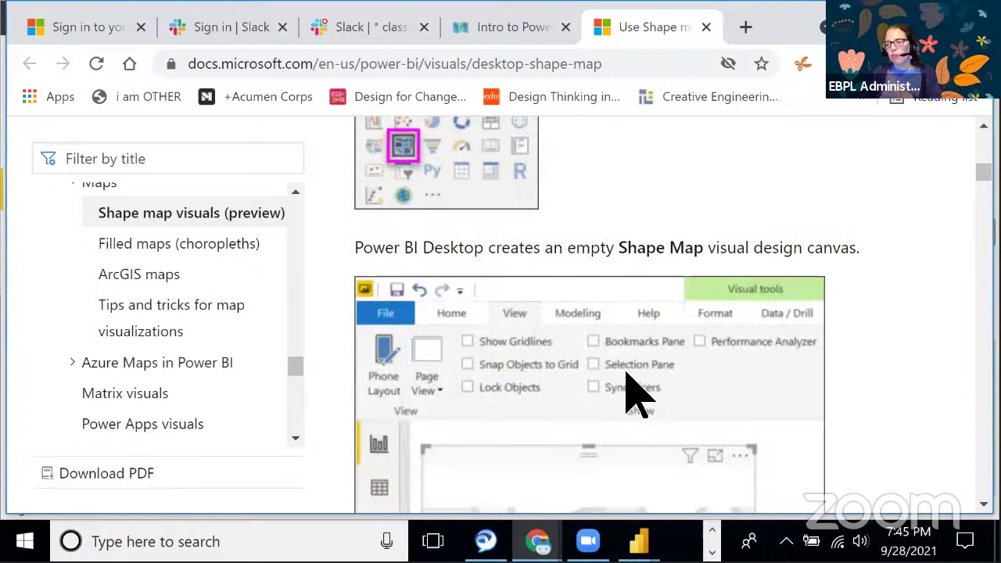
{"action": "scroll", "coordinate": [629, 391], "scroll_direction": "down", "scroll_amount": 2}
{"action": "scroll", "coordinate": [629, 391], "scroll_direction": "up", "scroll_amount": 8}
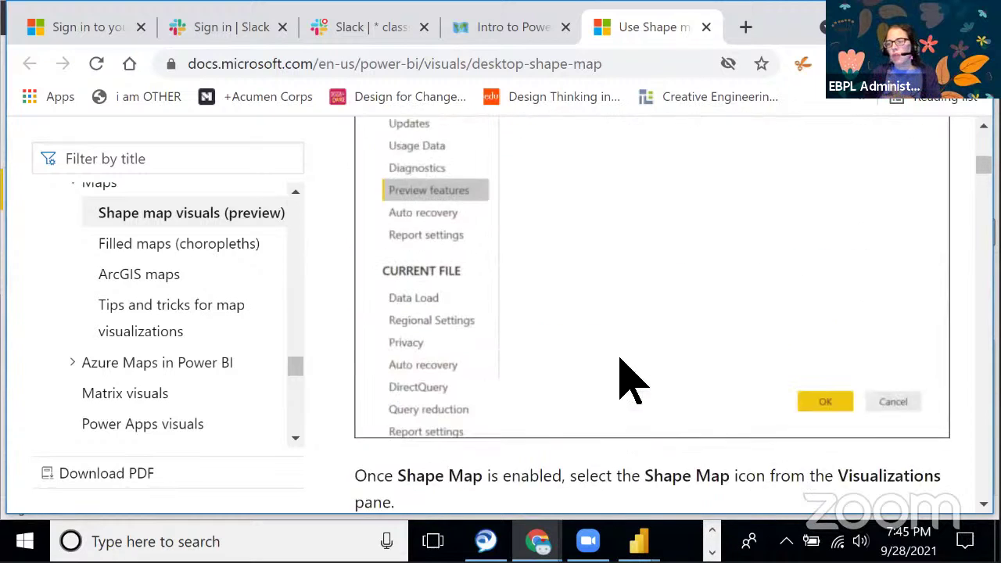
Review the worldmap.json attachment and Shape Maps link in the class notes alongside the Microsoft article
{"action": "left_click", "coordinate": [481, 28]}
{"action": "scroll", "coordinate": [542, 425], "scroll_direction": "up", "scroll_amount": 4}
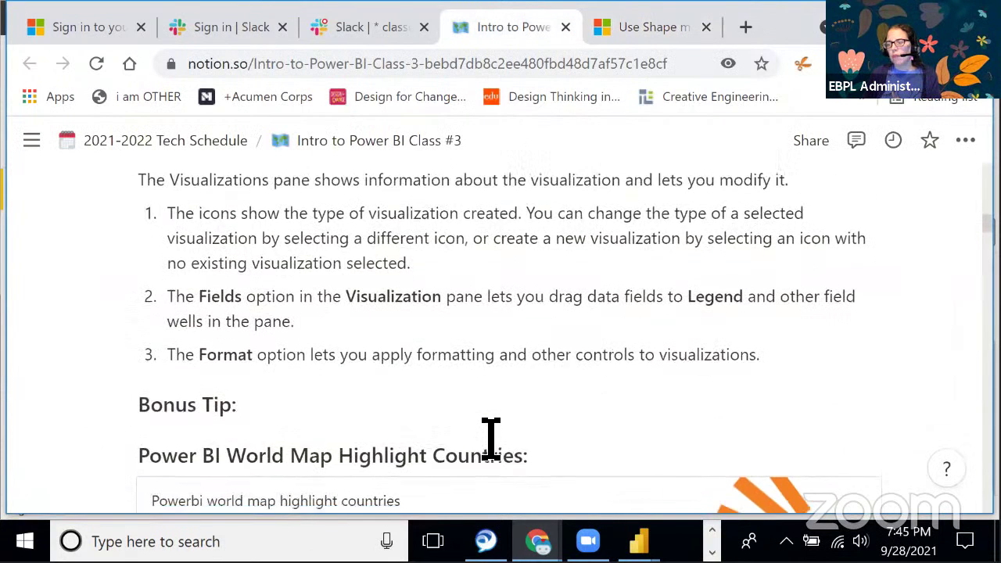
{"action": "scroll", "coordinate": [492, 438], "scroll_direction": "down", "scroll_amount": 3}
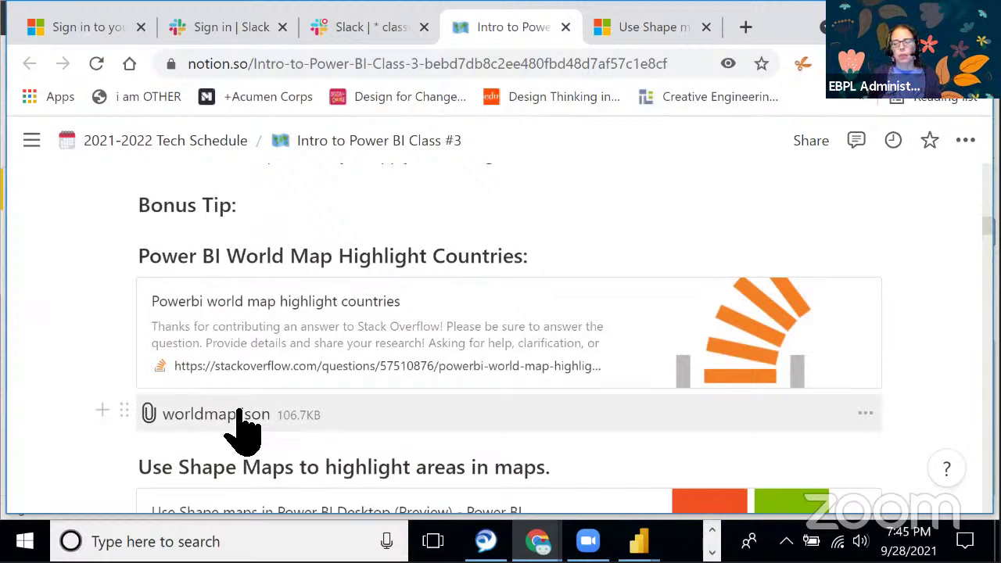
{"action": "scroll", "coordinate": [235, 420], "scroll_direction": "down", "scroll_amount": 1}
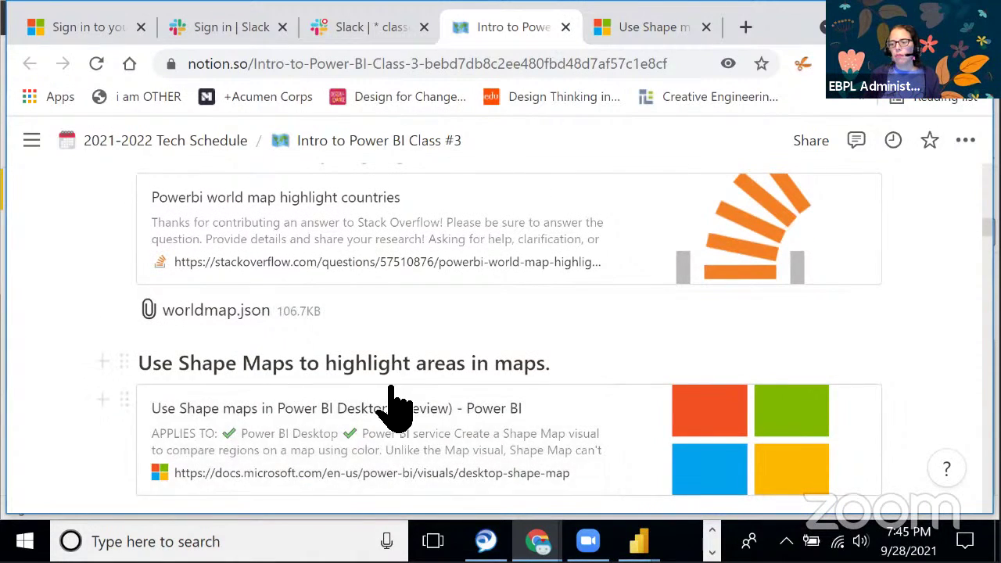
{"action": "left_click", "coordinate": [657, 29]}
{"action": "scroll", "coordinate": [618, 367], "scroll_direction": "down", "scroll_amount": 3}
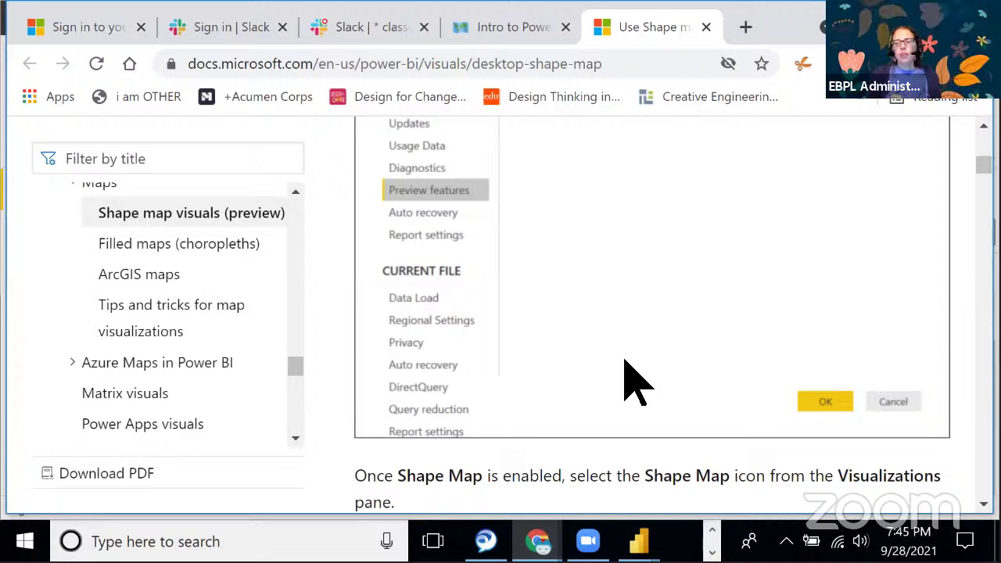
{"action": "left_click", "coordinate": [483, 28]}
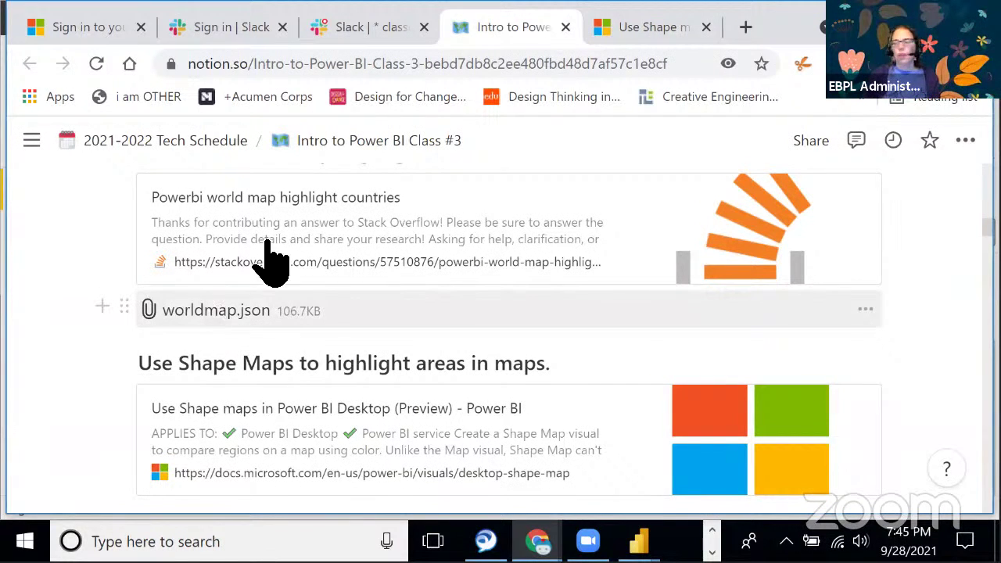
Post the worldmap.json file from the Desktop folder to the classes channel in Slack
{"action": "left_click", "coordinate": [361, 32]}
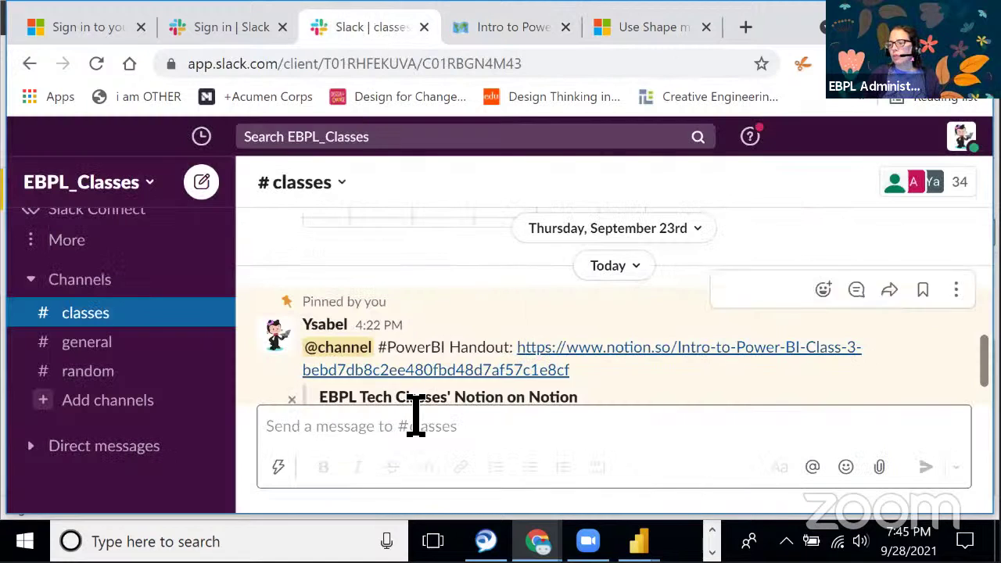
{"action": "scroll", "coordinate": [704, 348], "scroll_direction": "down", "scroll_amount": 10}
{"action": "scroll", "coordinate": [699, 364], "scroll_direction": "down", "scroll_amount": 3}
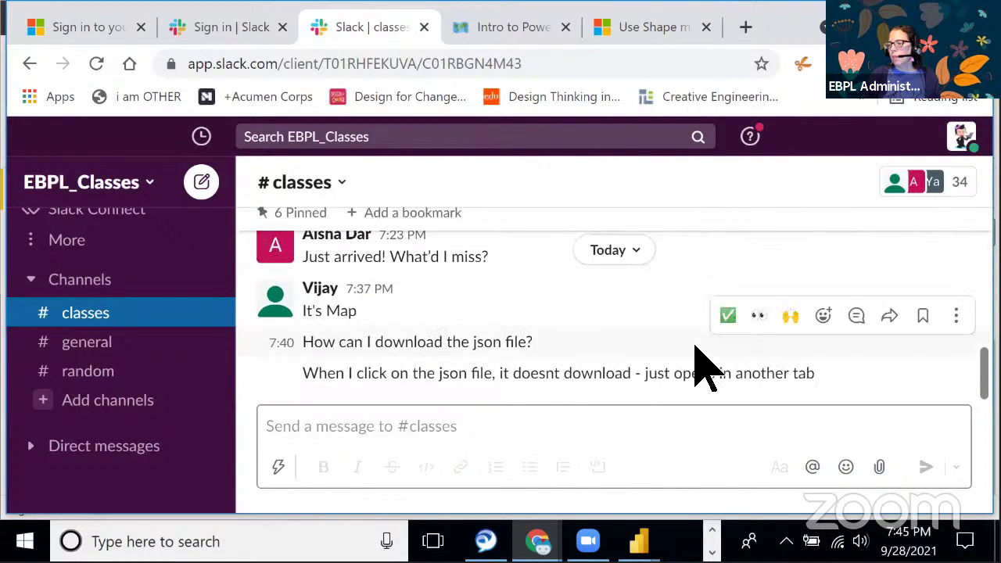
{"action": "left_click", "coordinate": [879, 467]}
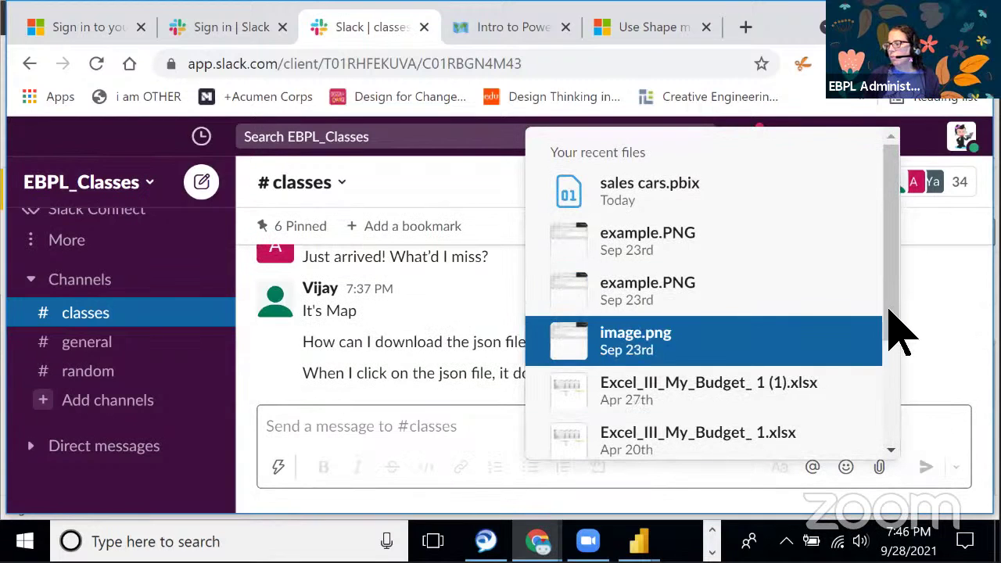
{"action": "scroll", "coordinate": [703, 406], "scroll_direction": "down", "scroll_amount": 3}
{"action": "left_click", "coordinate": [679, 431]}
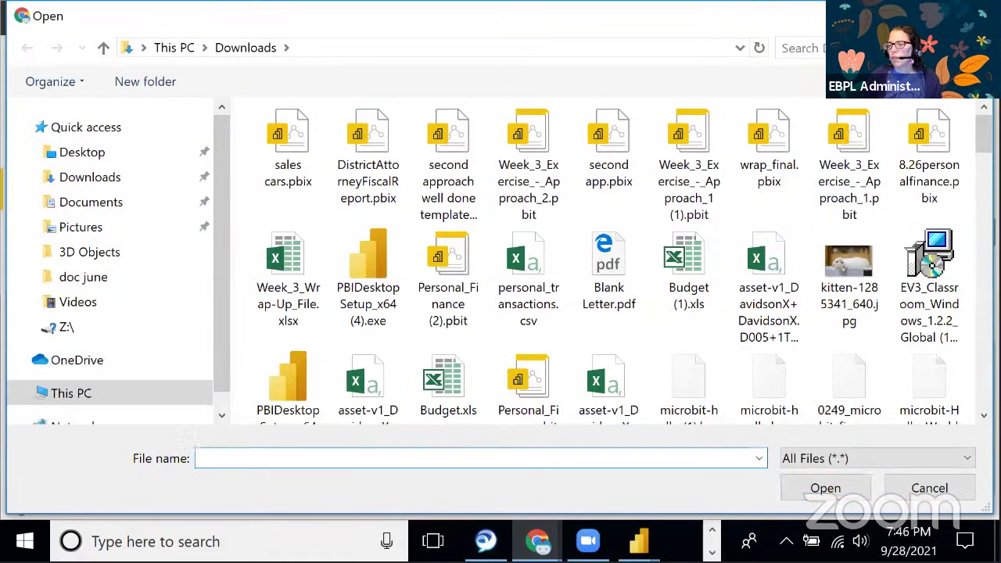
{"action": "left_click", "coordinate": [82, 151]}
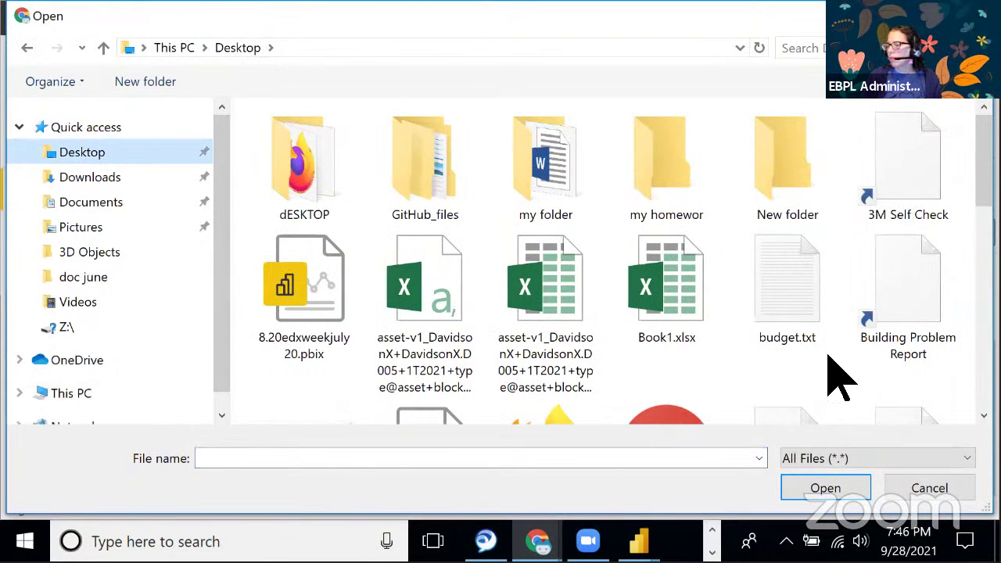
{"action": "scroll", "coordinate": [837, 373], "scroll_direction": "down", "scroll_amount": 10}
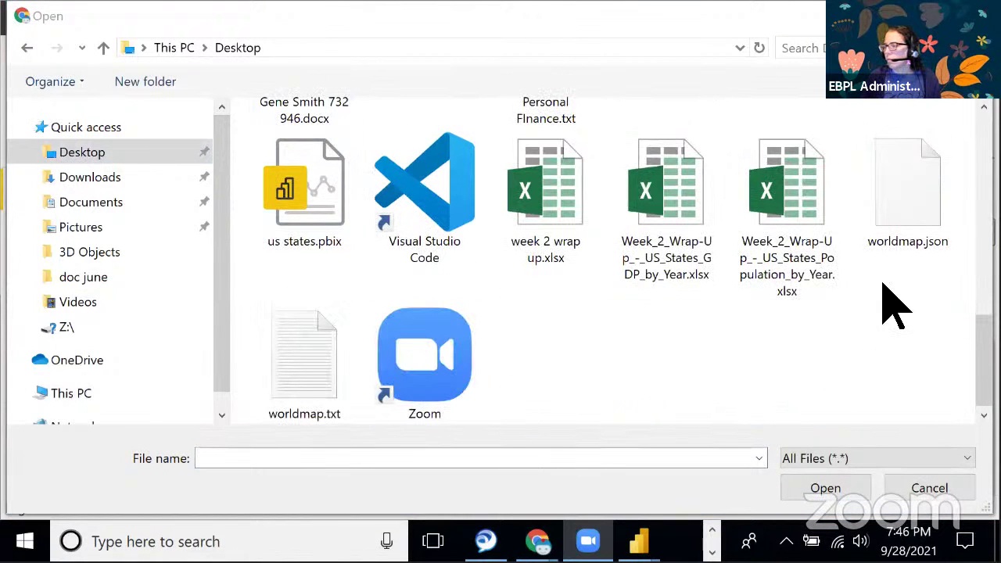
{"action": "left_click", "coordinate": [900, 211]}
{"action": "left_click", "coordinate": [860, 488]}
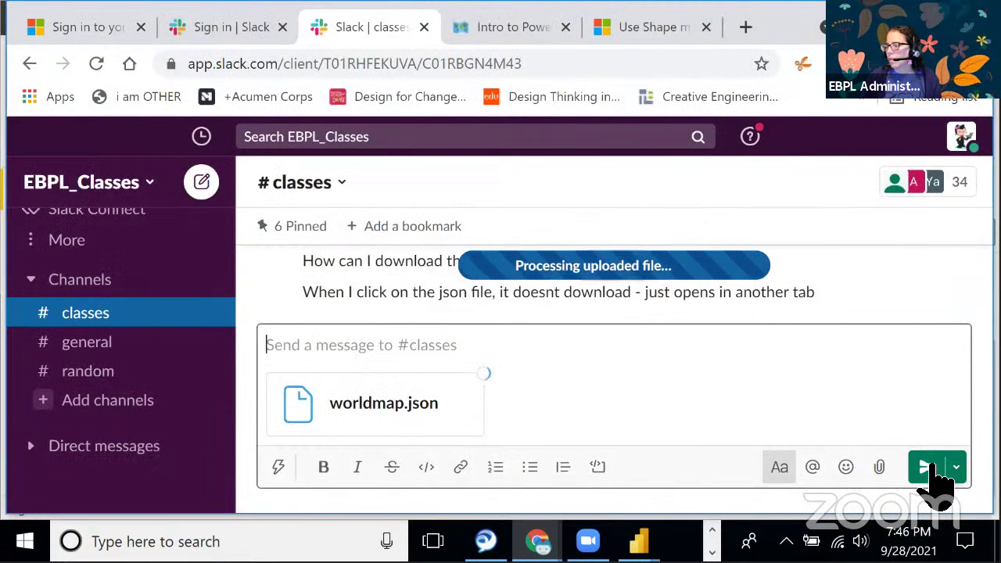
{"action": "left_click", "coordinate": [842, 389]}
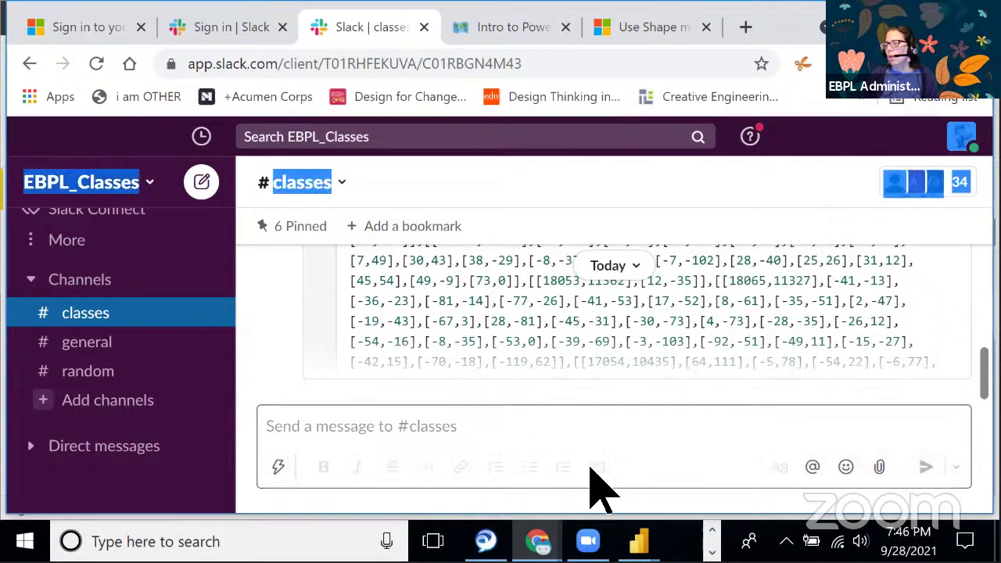
Switch to the carsales2 report in Power BI Desktop and open Page 1 with the bubble map
{"action": "mouse_move", "coordinate": [639, 541]}
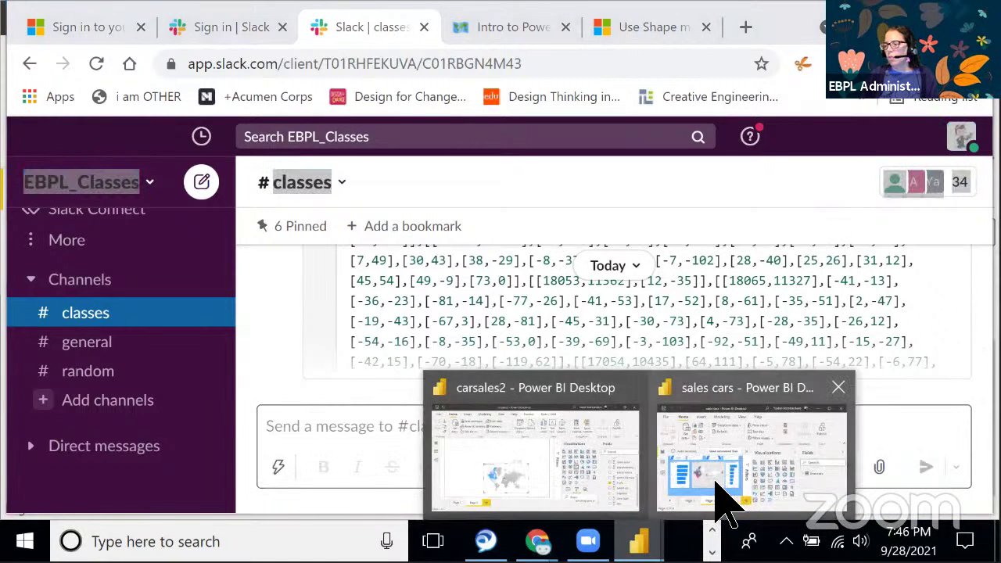
{"action": "left_click", "coordinate": [537, 457]}
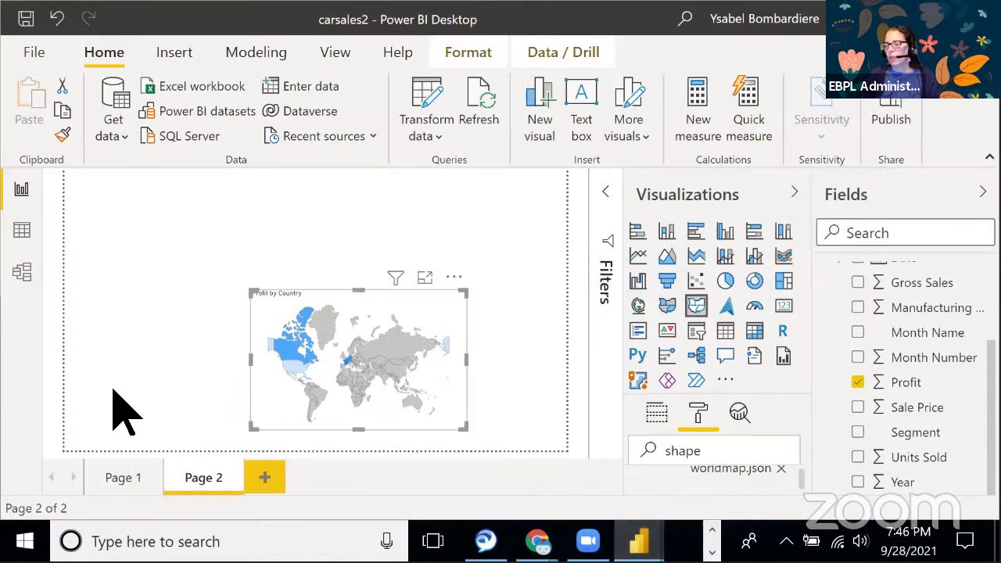
{"action": "left_click", "coordinate": [121, 473]}
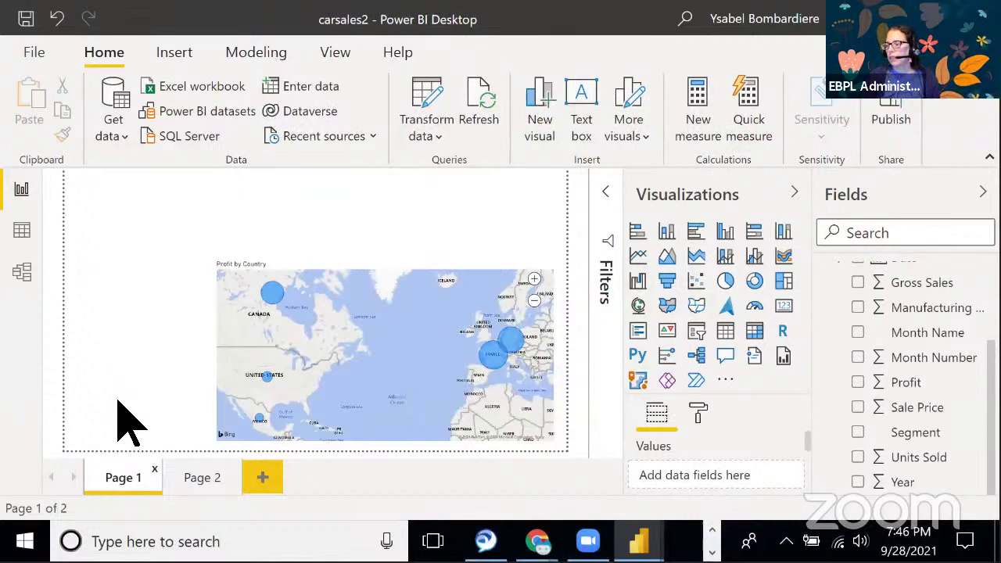
Add a slicer on the Country field beside the Profit by Country map and stretch it taller
{"action": "left_click", "coordinate": [698, 332]}
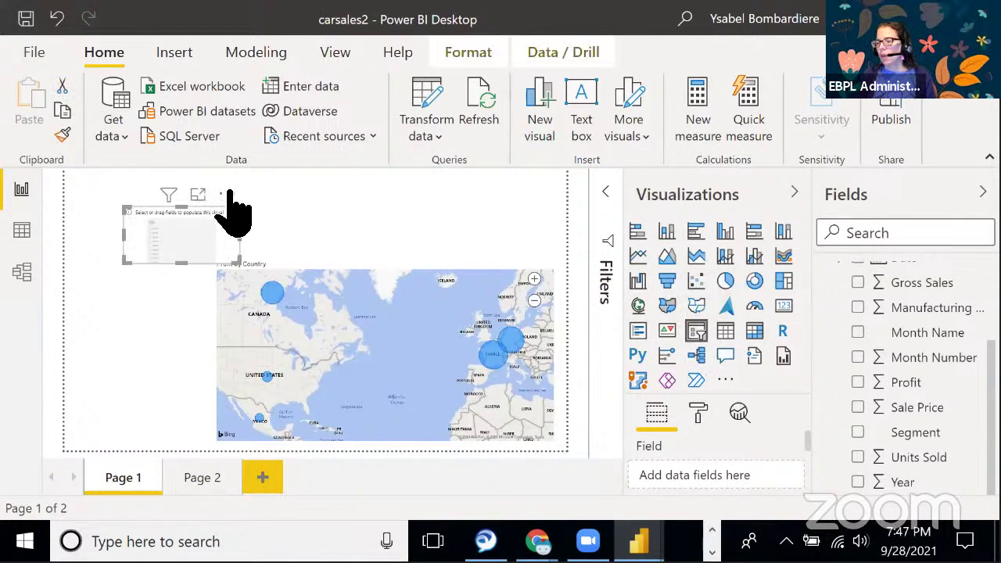
{"action": "left_click_drag", "start_coordinate": [235, 212], "coordinate": [187, 247]}
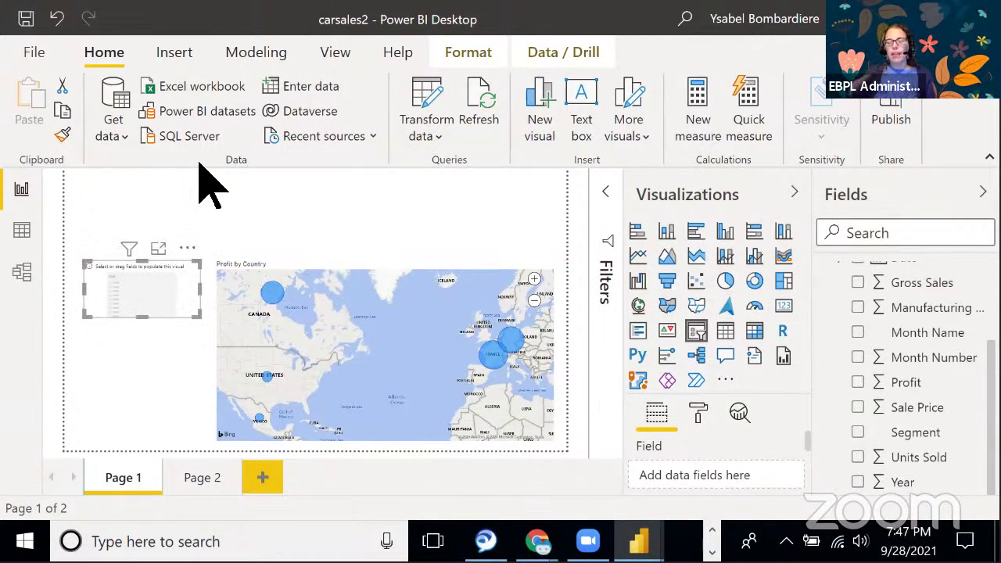
{"action": "left_click_drag", "start_coordinate": [148, 317], "coordinate": [148, 366]}
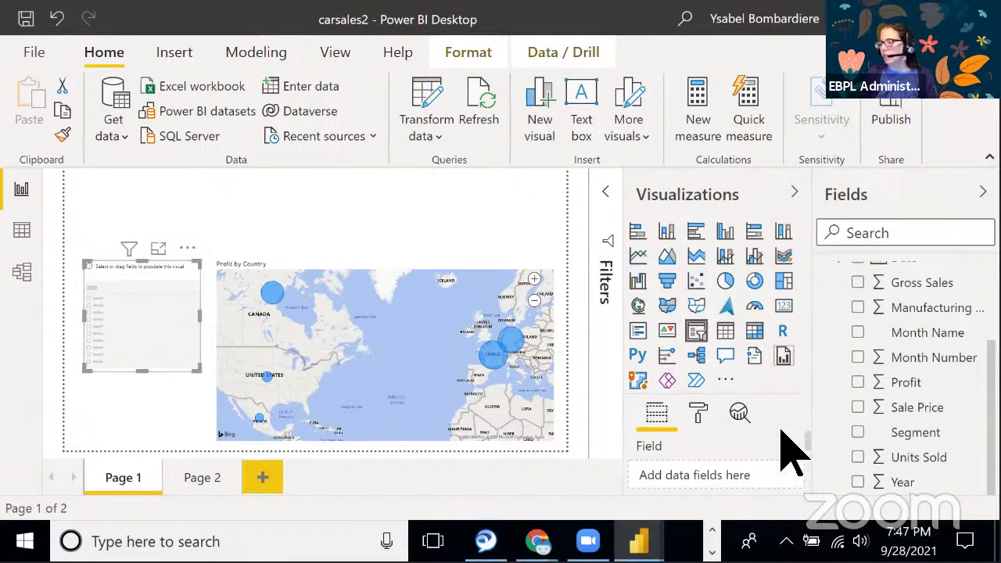
{"action": "scroll", "coordinate": [946, 336], "scroll_direction": "up", "scroll_amount": 3}
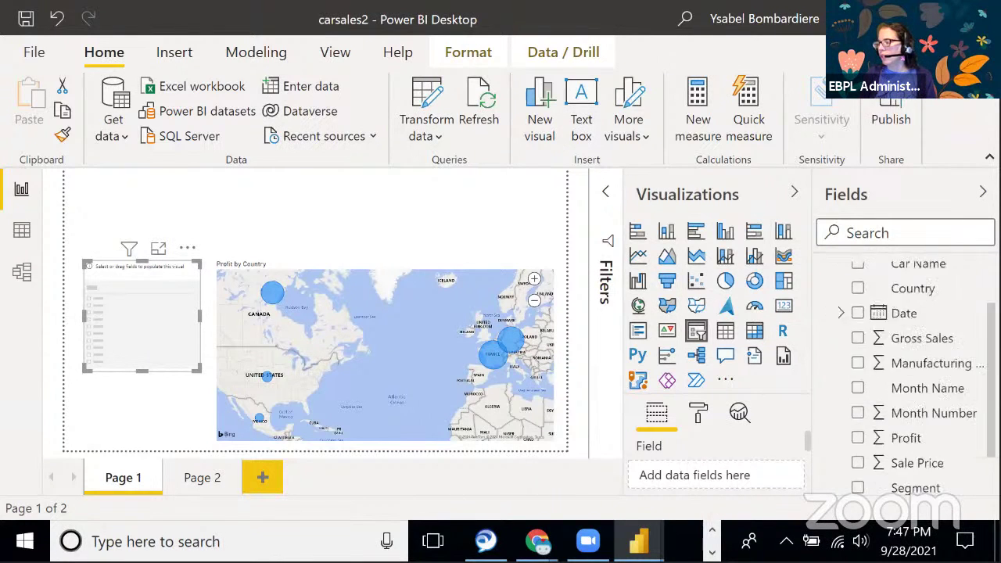
{"action": "left_click_drag", "start_coordinate": [866, 357], "coordinate": [83, 290]}
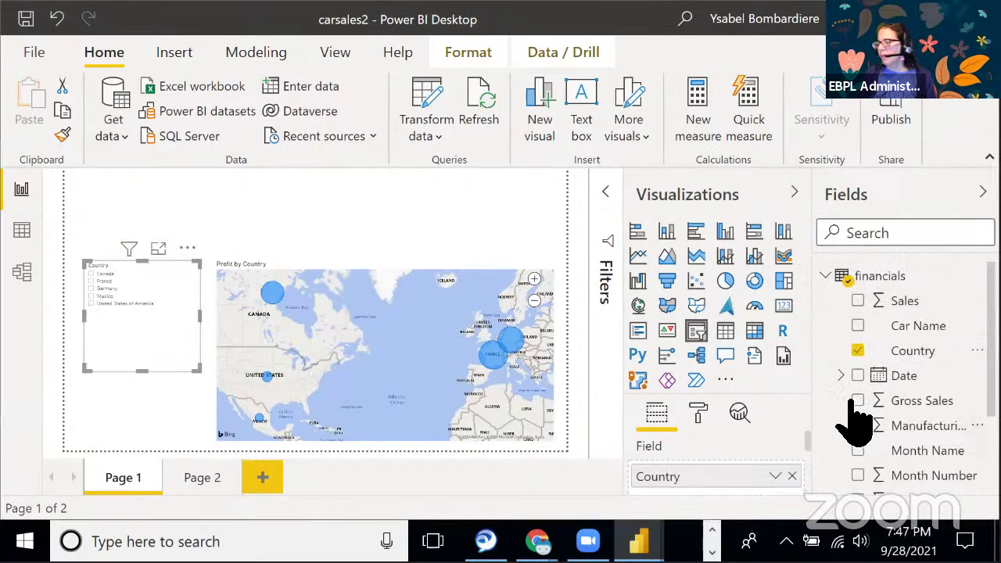
Search the country slicer's formatting options for "horizo" and clear the search
{"action": "left_click", "coordinate": [699, 409]}
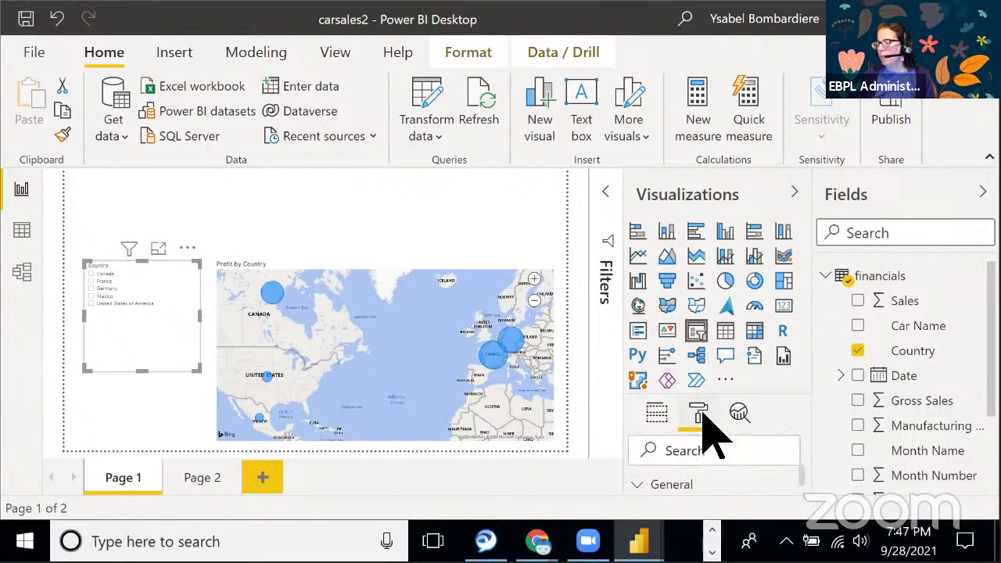
{"action": "left_click", "coordinate": [746, 449]}
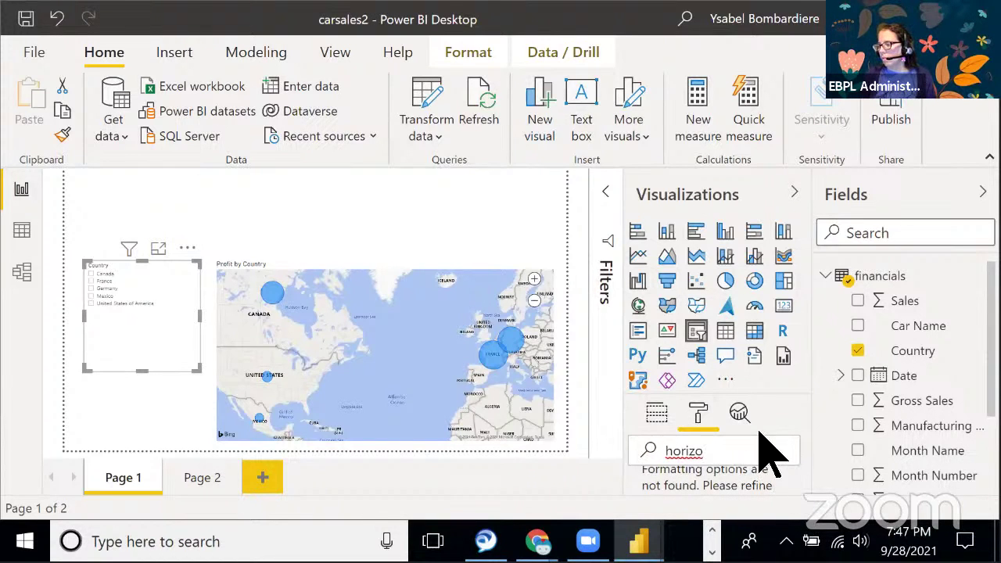
{"action": "double_click", "coordinate": [666, 450]}
{"action": "key", "text": "BackSpace"}
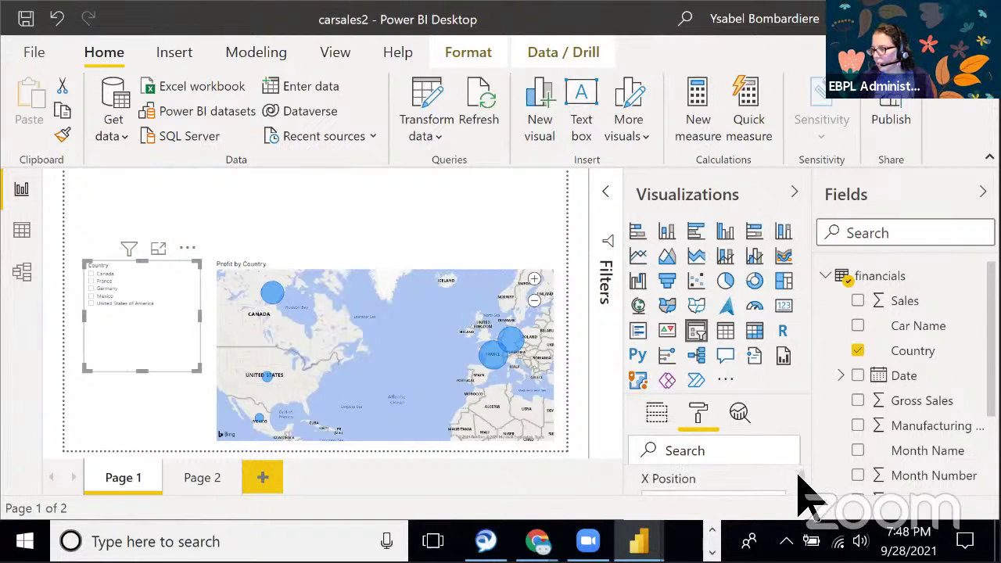
Find the slicer's orientation setting by searching for "orient" and set it to Horizontal
{"action": "left_click", "coordinate": [765, 450]}
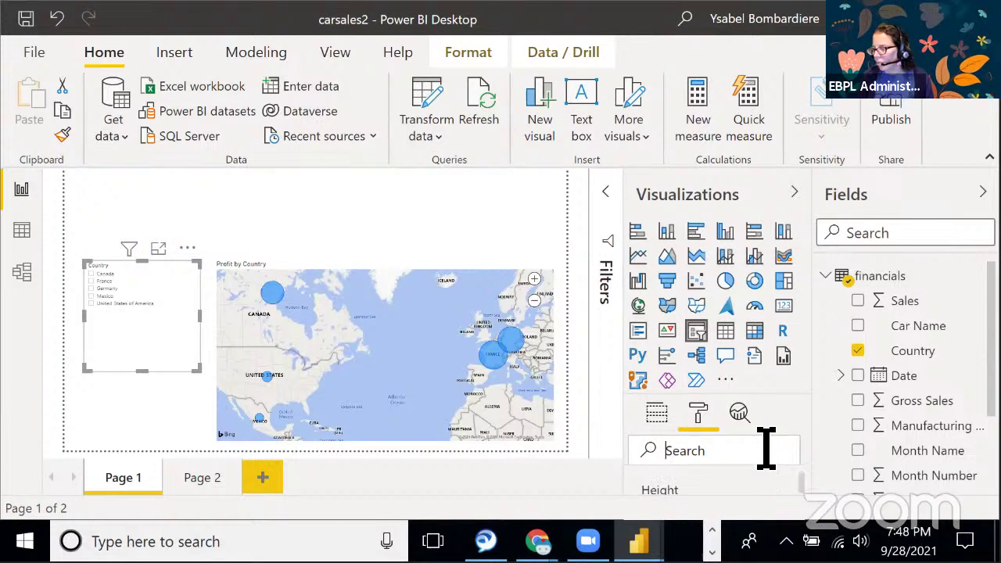
{"action": "type", "text": "orie"}
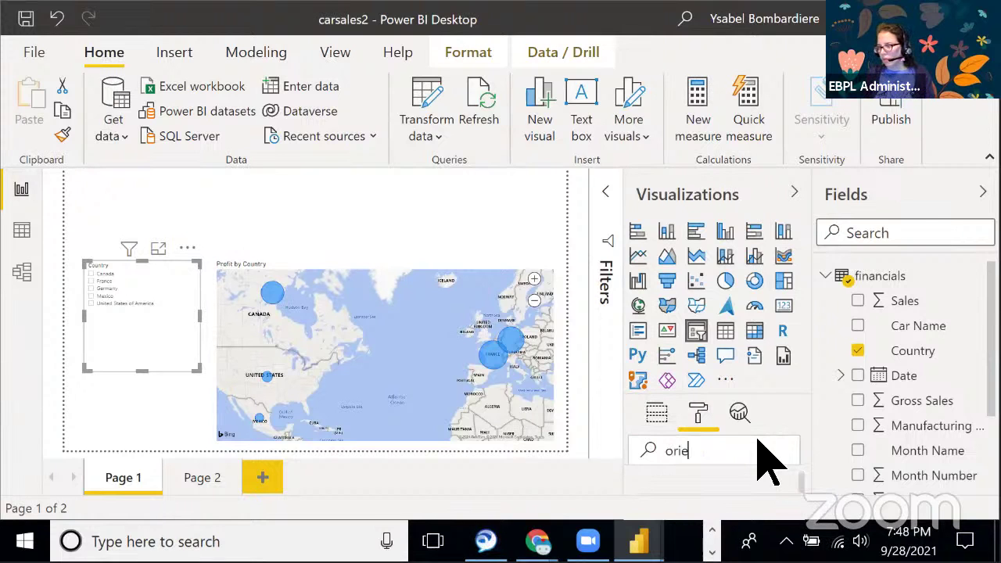
{"action": "type", "text": "nt"}
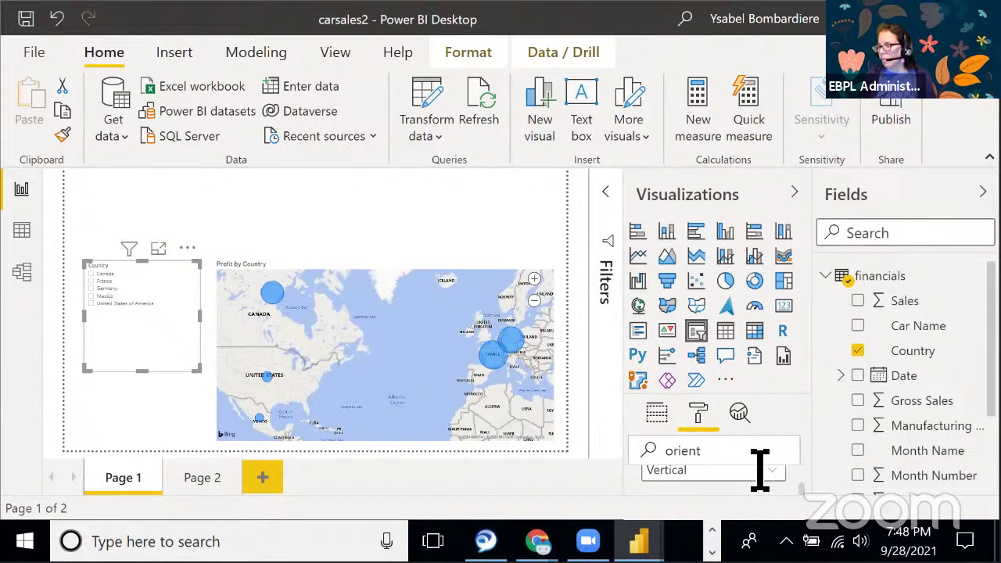
{"action": "left_click", "coordinate": [778, 472]}
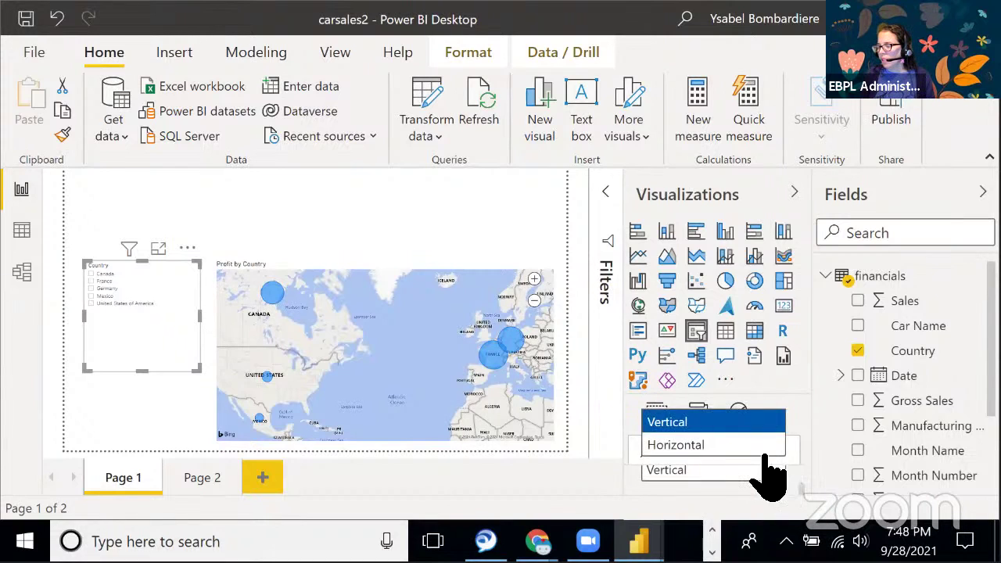
{"action": "left_click", "coordinate": [754, 445]}
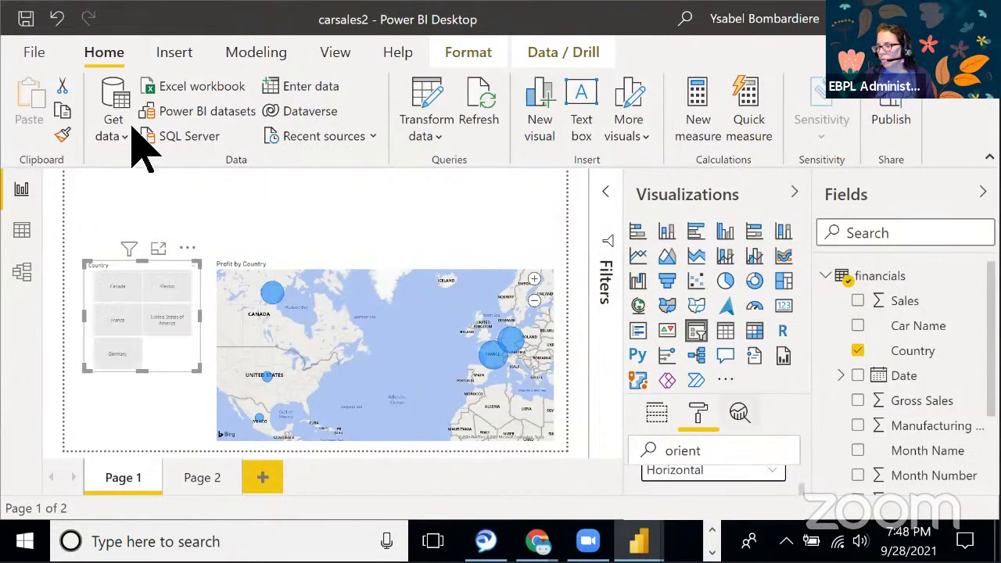
Make the country slicer taller and slightly wider, align it beside the map, and clear the formatting search
{"action": "left_click_drag", "start_coordinate": [152, 375], "coordinate": [161, 425]}
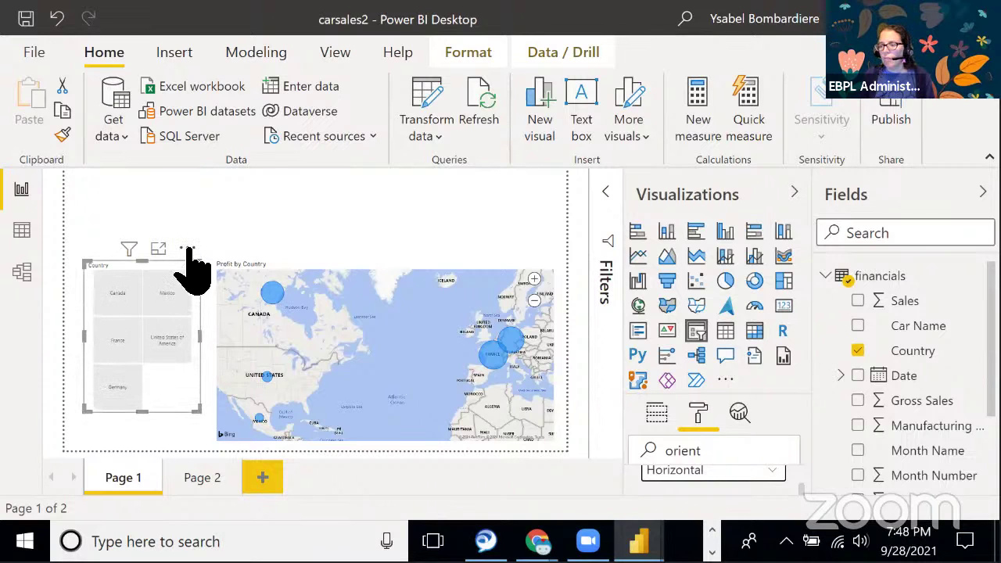
{"action": "left_click_drag", "start_coordinate": [191, 250], "coordinate": [177, 265]}
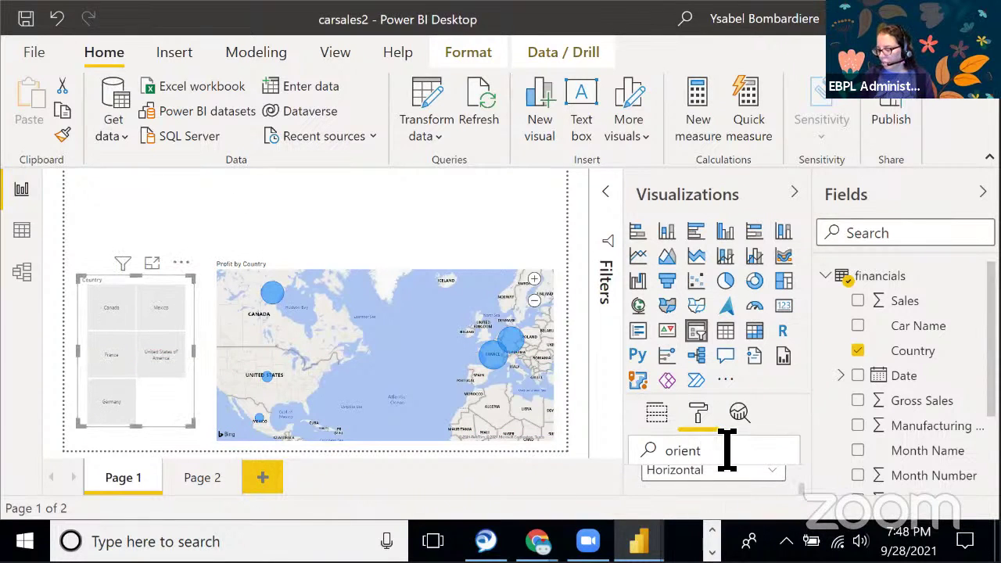
{"action": "key", "text": "BackSpace"}
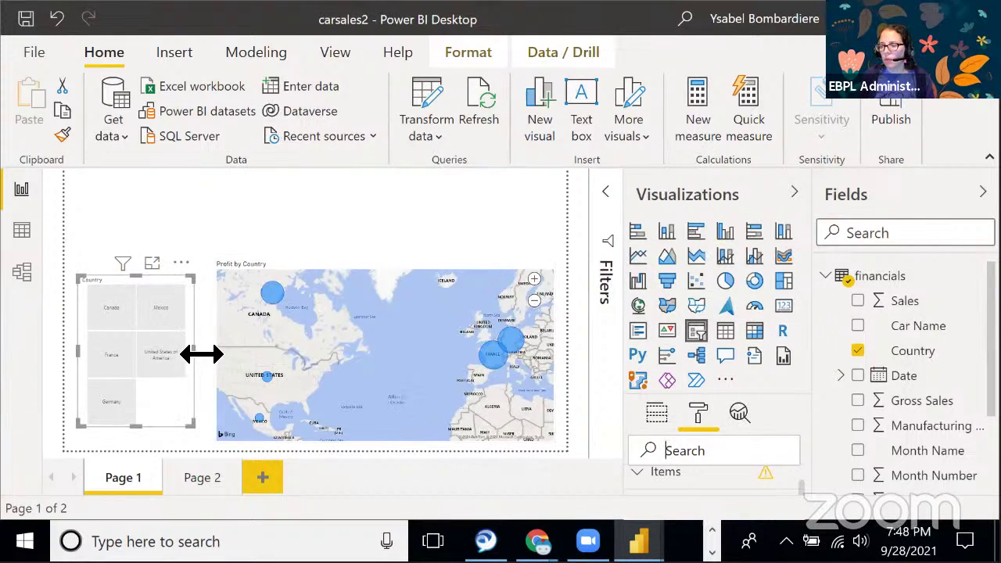
{"action": "mouse_move", "coordinate": [202, 354]}
{"action": "left_mouse_down"}
{"action": "mouse_move", "coordinate": [216, 375]}
{"action": "mouse_move", "coordinate": [203, 370]}
{"action": "left_mouse_up"}
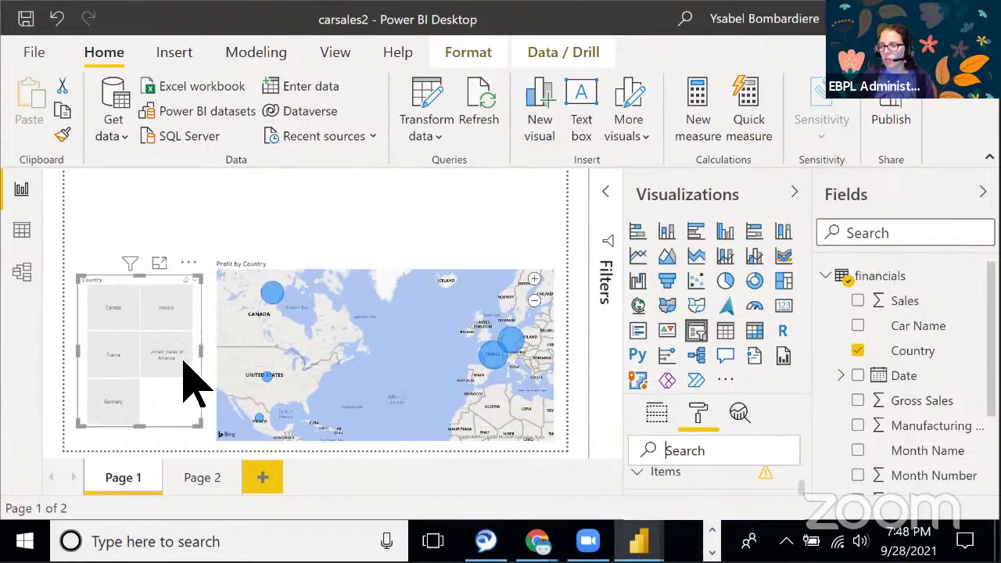
{"action": "left_click", "coordinate": [139, 249]}
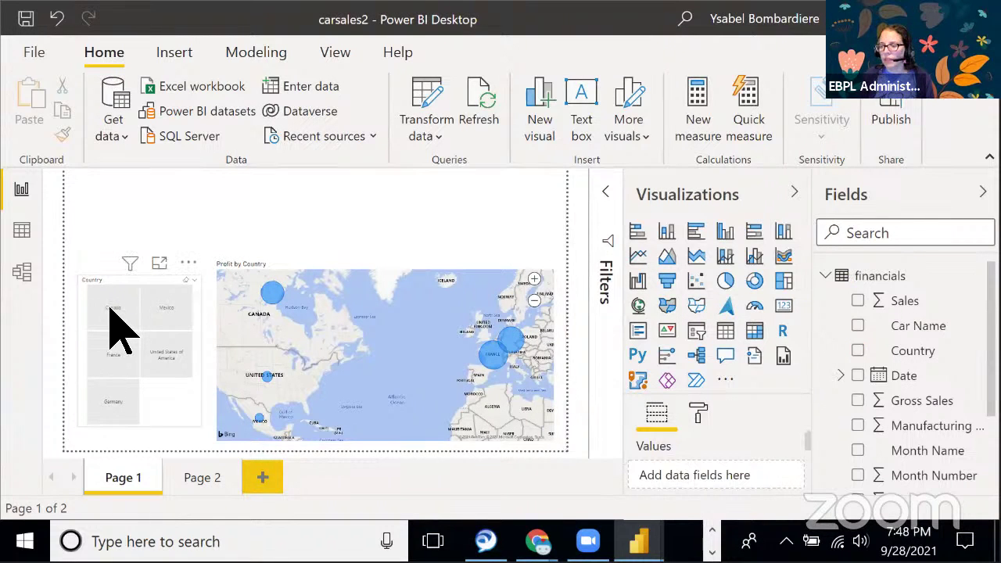
Test the slicer on the map with Canada, Mexico, and Mexico plus United States of America, leaving only Canada selected
{"action": "left_click", "coordinate": [110, 308]}
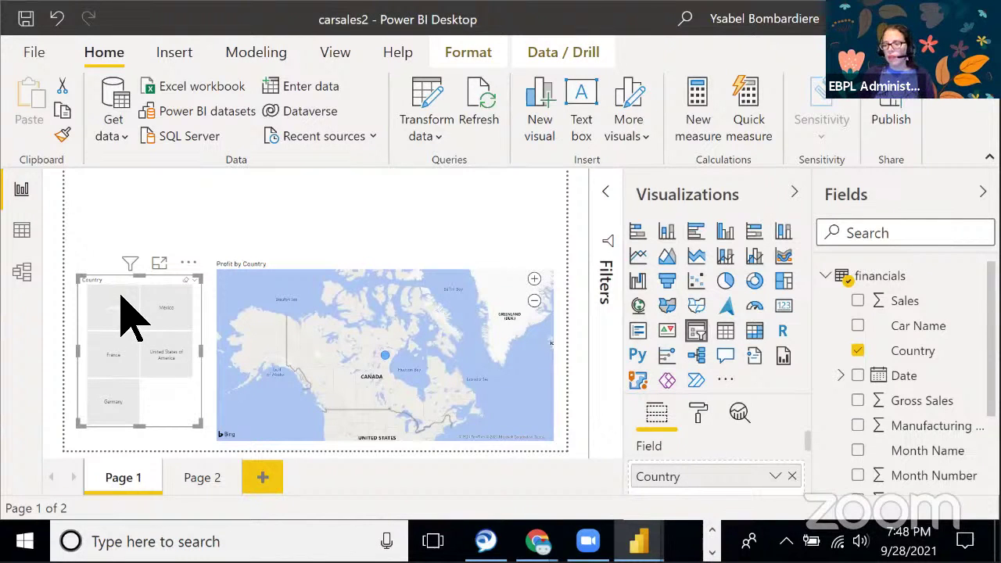
{"action": "left_click", "coordinate": [123, 301]}
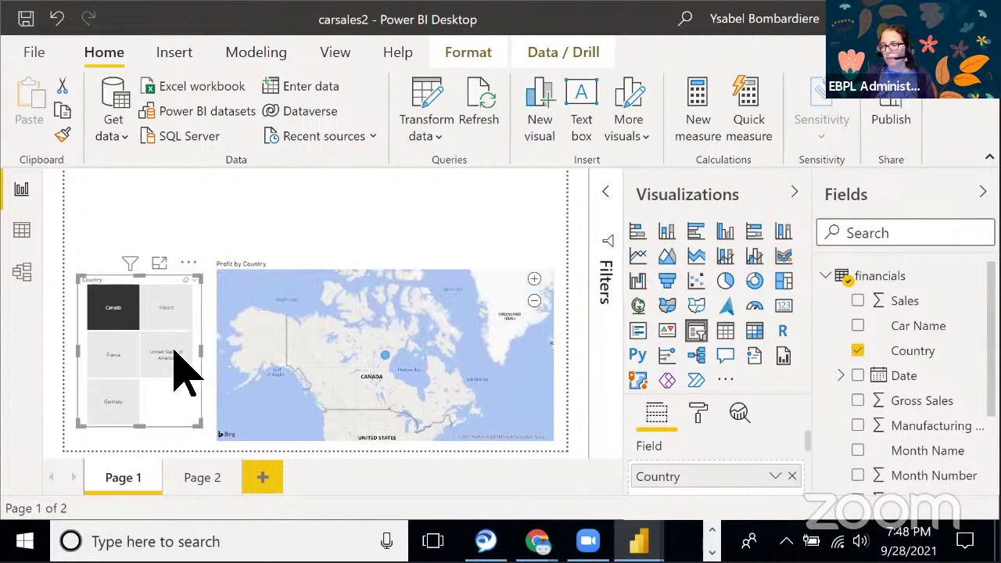
{"action": "left_click", "coordinate": [172, 347]}
{"action": "left_click", "coordinate": [164, 308]}
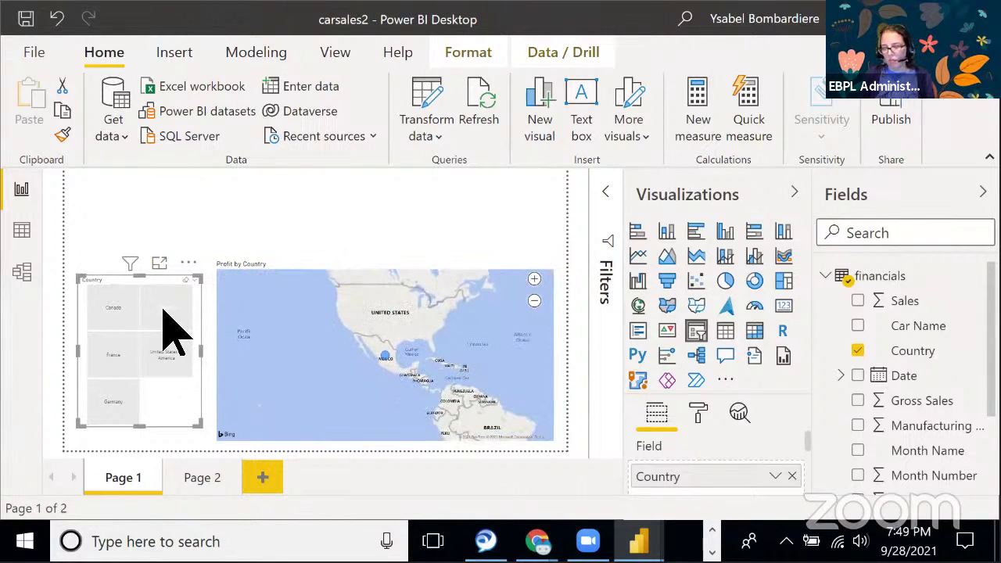
{"action": "left_click", "coordinate": [177, 361]}
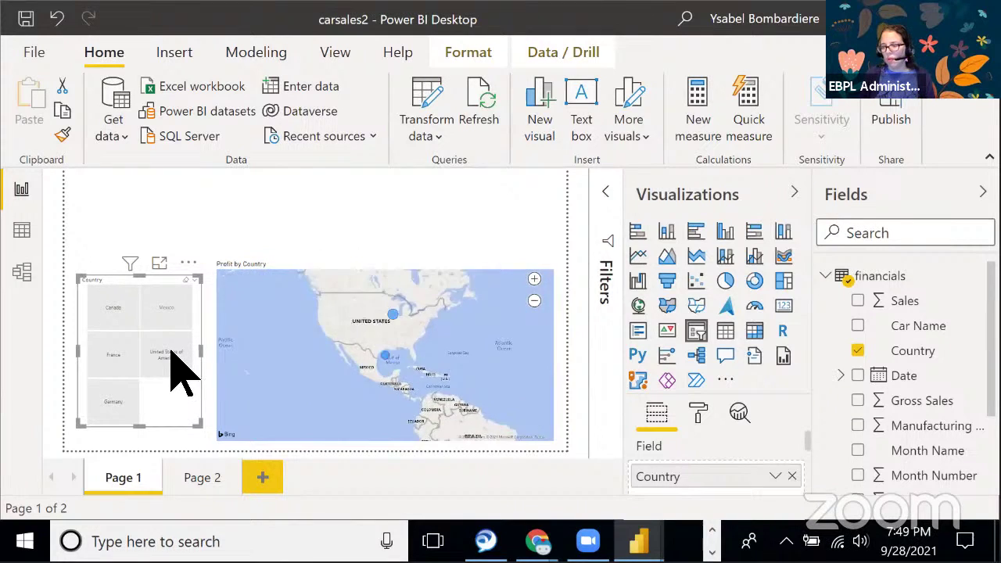
{"action": "left_click", "coordinate": [122, 323]}
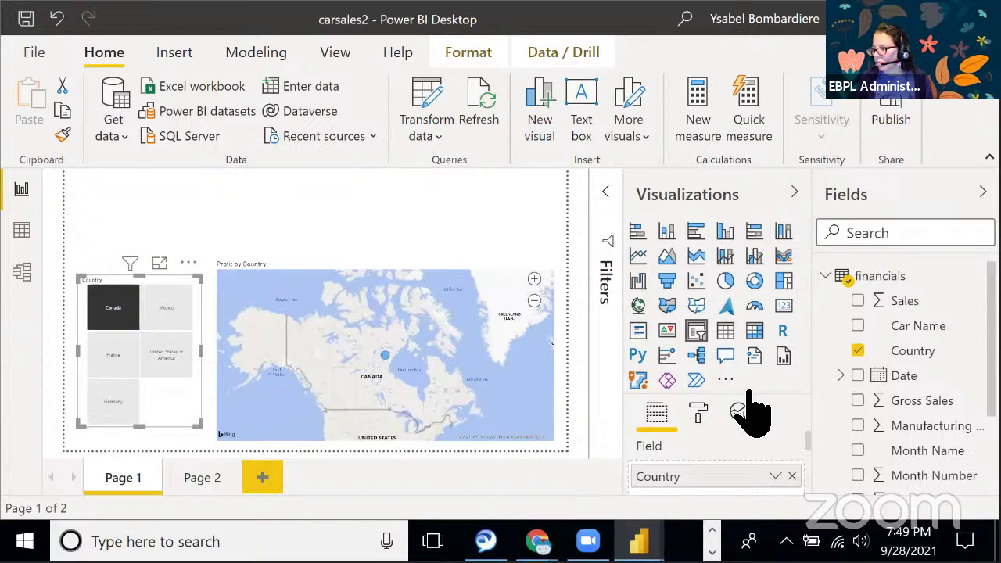
Search the country slicer's formatting options for "multi" and examine its selection controls
{"action": "left_click", "coordinate": [699, 421]}
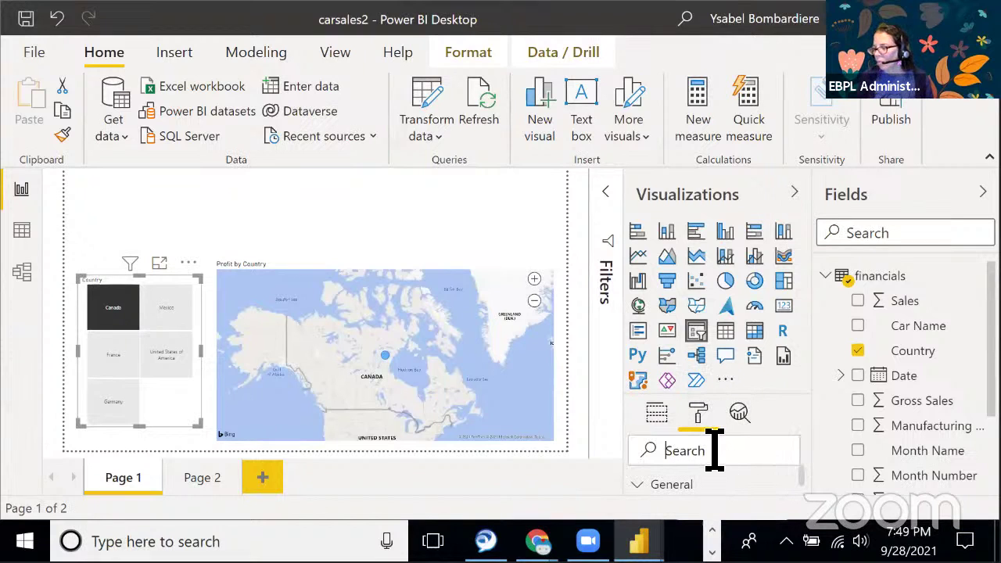
{"action": "left_click", "coordinate": [706, 448]}
{"action": "type", "text": "mul"}
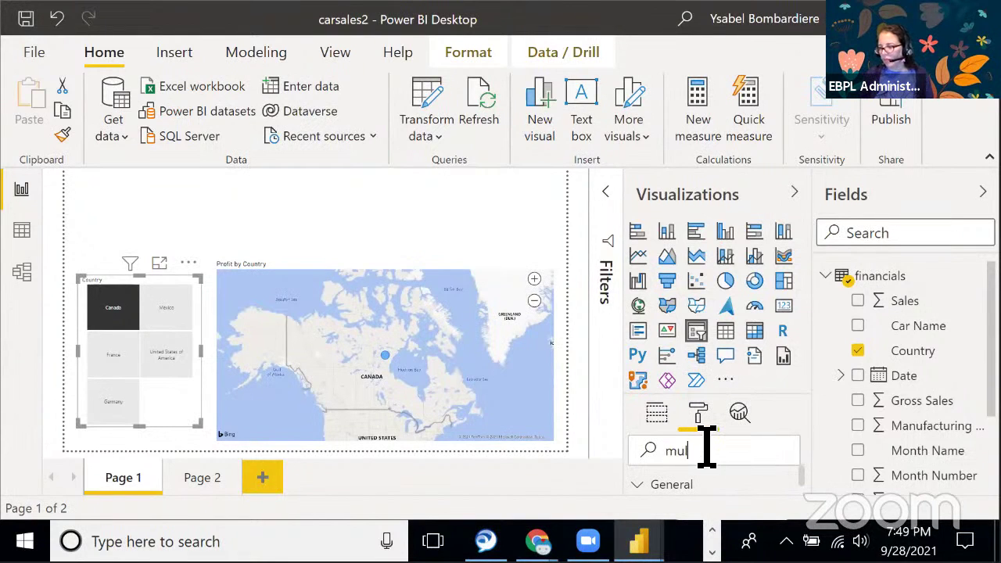
{"action": "type", "text": "ti"}
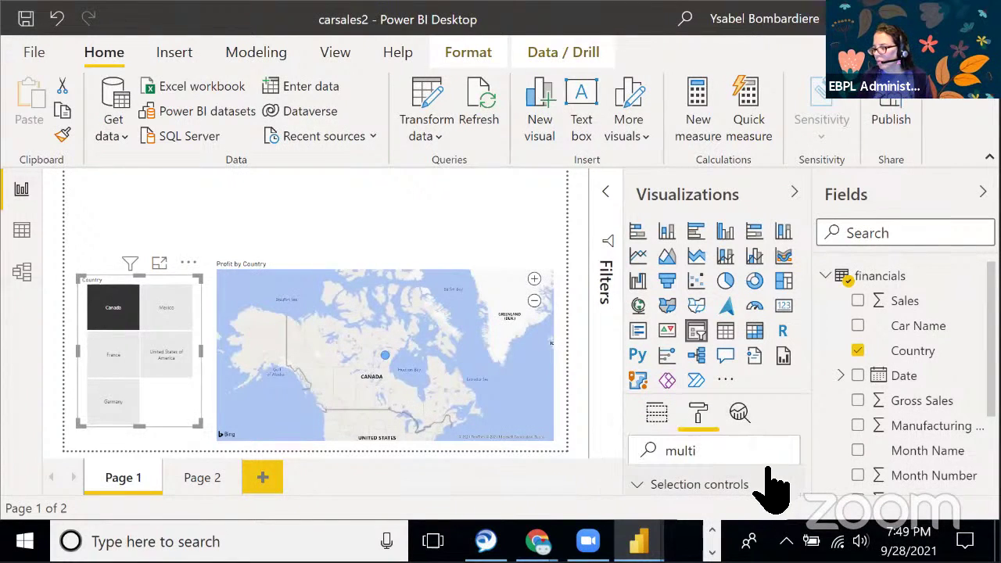
{"action": "left_click", "coordinate": [639, 485]}
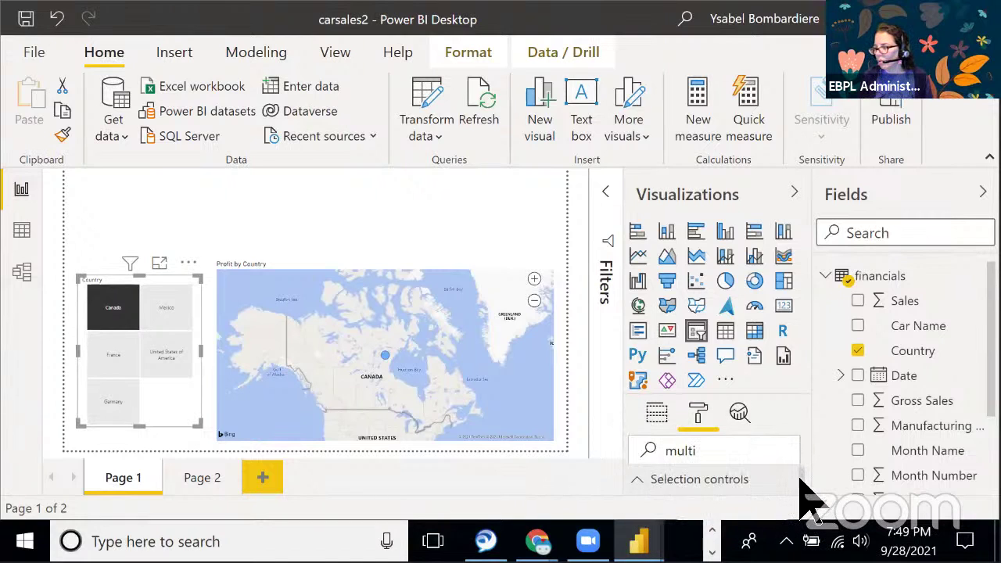
{"action": "scroll", "coordinate": [800, 479], "scroll_direction": "down", "scroll_amount": 1}
{"action": "scroll", "coordinate": [800, 483], "scroll_direction": "down", "scroll_amount": 1}
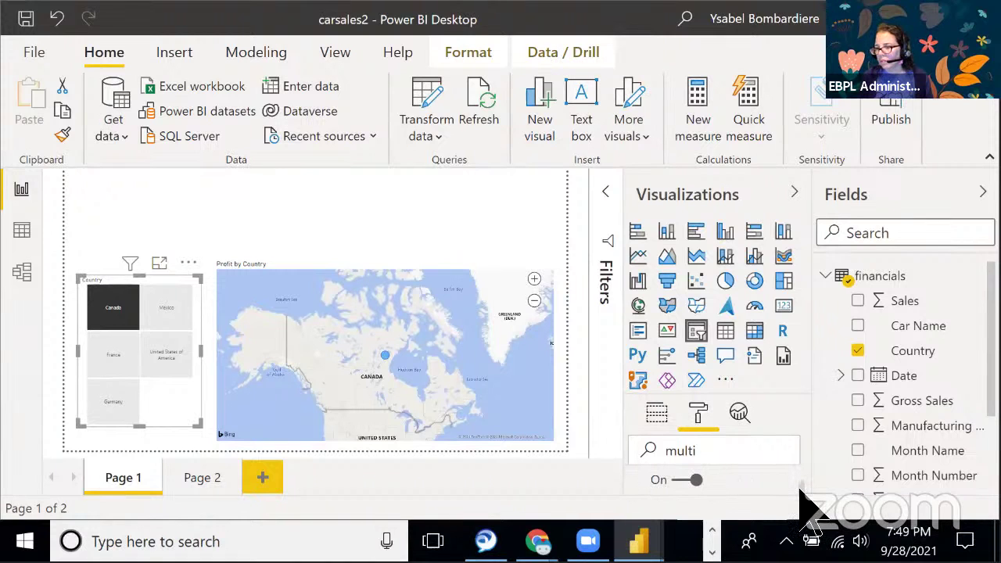
Test the country slicer by adding Mexico, United States of America and Germany to Canada, then selecting only France
{"action": "left_click", "coordinate": [180, 320]}
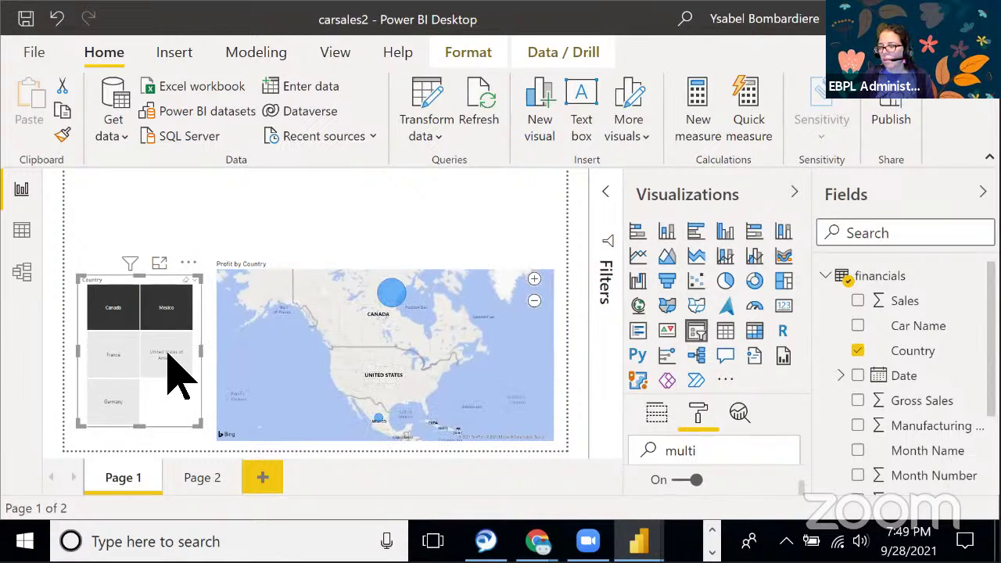
{"action": "left_click", "coordinate": [169, 358]}
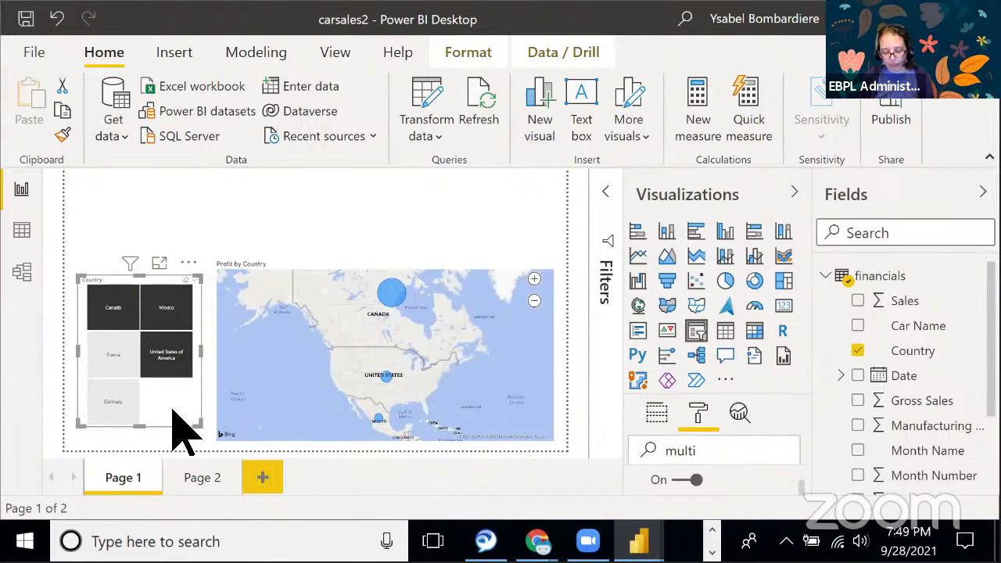
{"action": "left_click", "coordinate": [118, 409]}
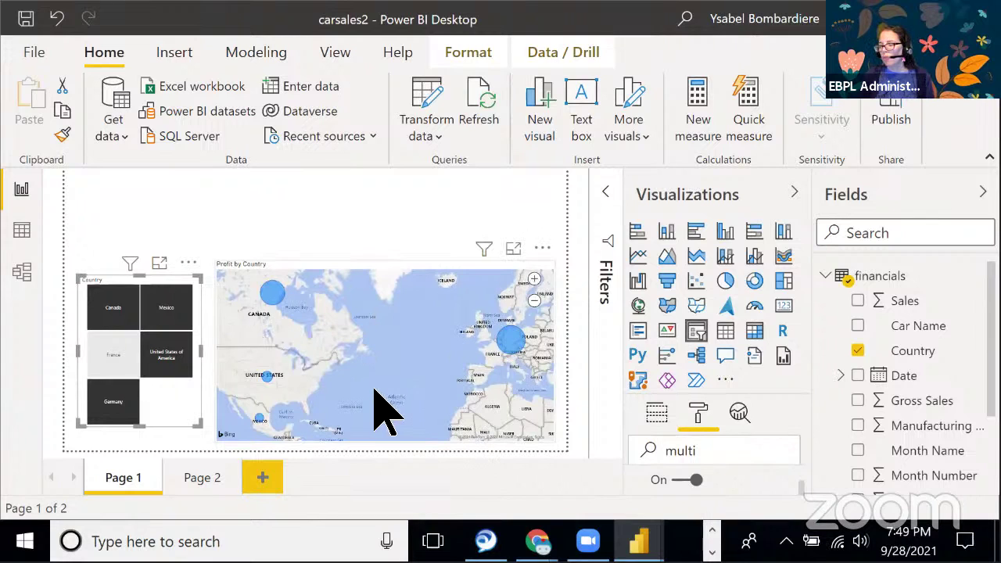
{"action": "left_click", "coordinate": [112, 358]}
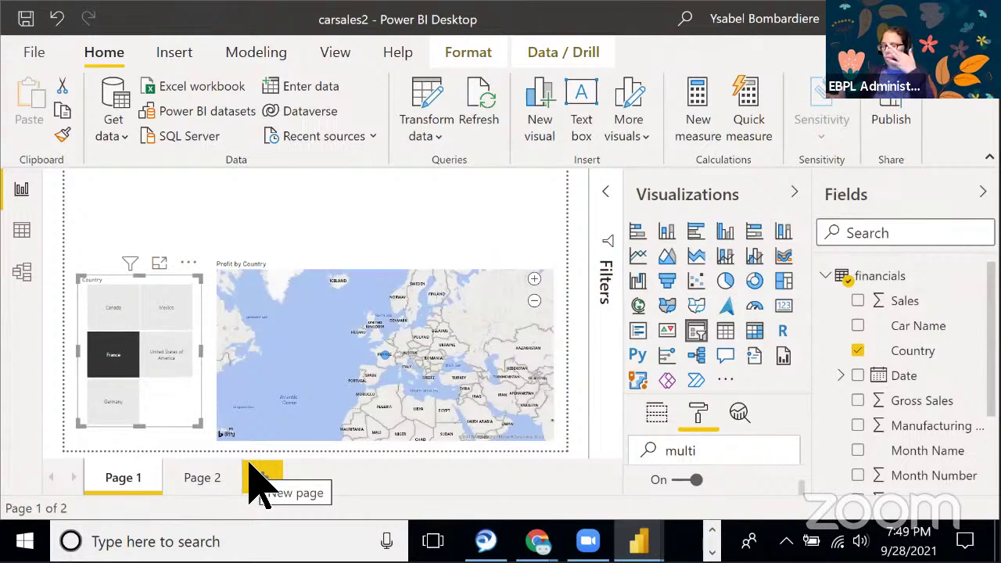
Add a clustered bar chart to Page 2, place it beside the map, and make it taller
{"action": "left_click", "coordinate": [201, 479]}
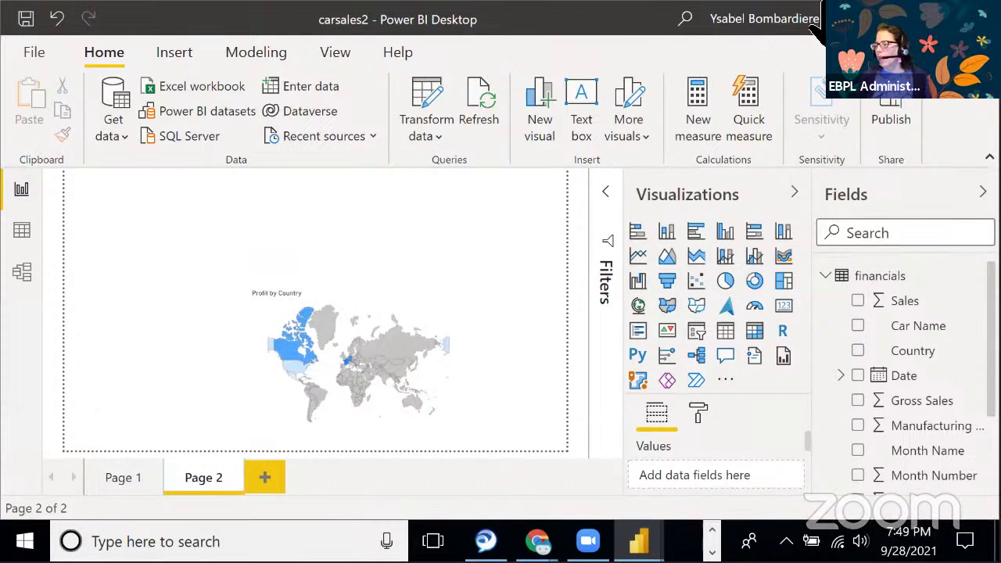
{"action": "left_click", "coordinate": [696, 231]}
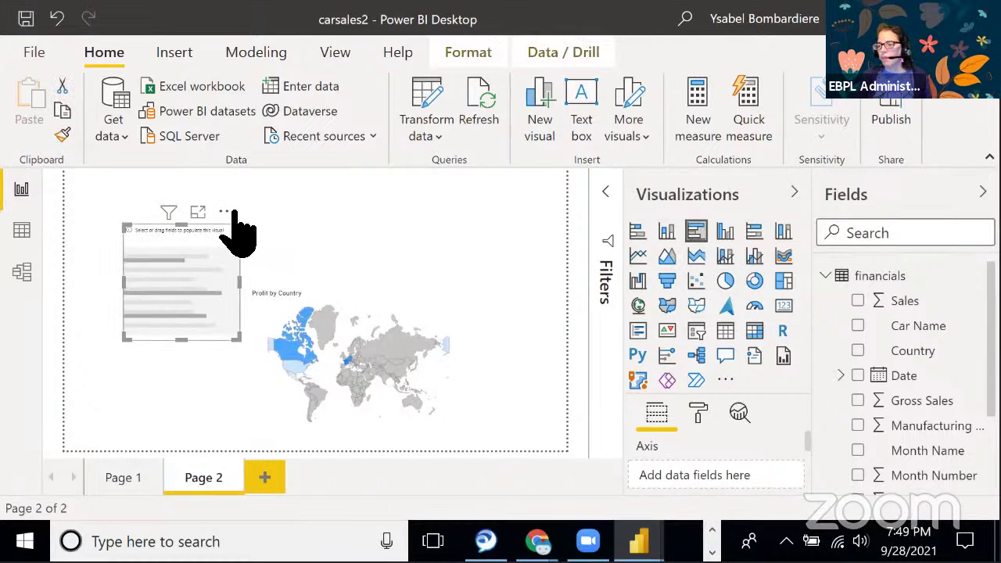
{"action": "left_click_drag", "start_coordinate": [233, 213], "coordinate": [186, 252]}
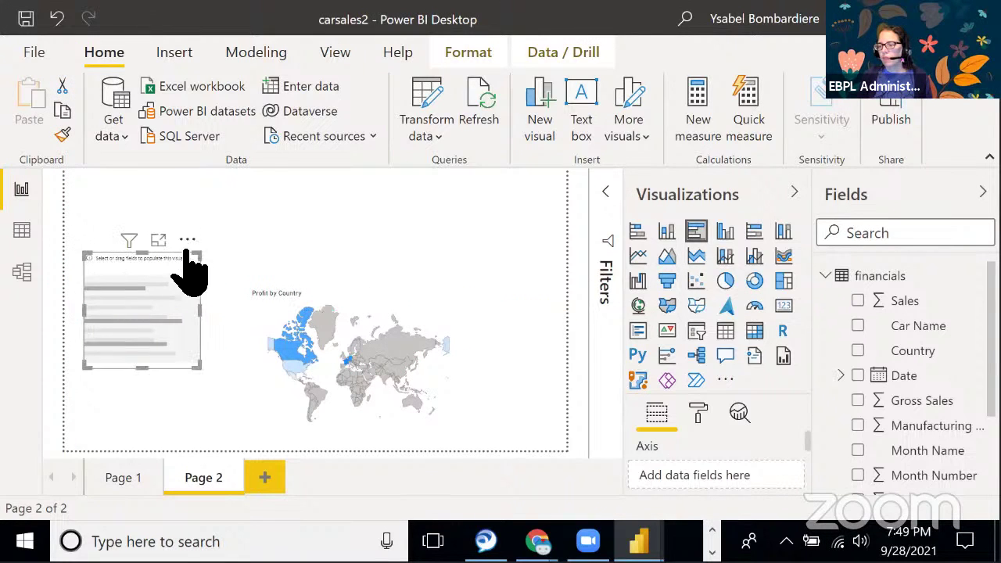
{"action": "left_click_drag", "start_coordinate": [144, 367], "coordinate": [145, 441]}
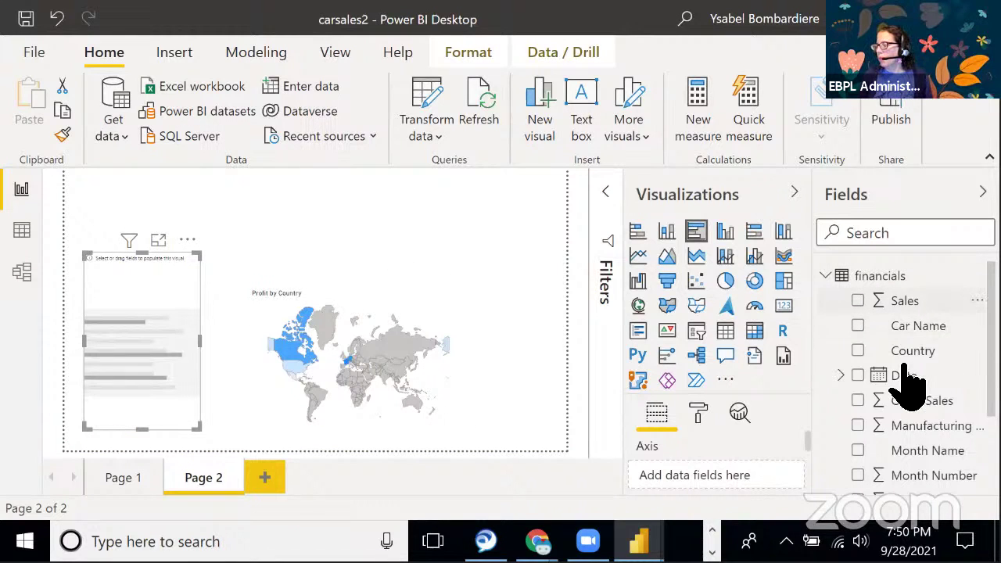
Populate the bar chart with the Country and Profit fields
{"action": "left_click", "coordinate": [863, 352]}
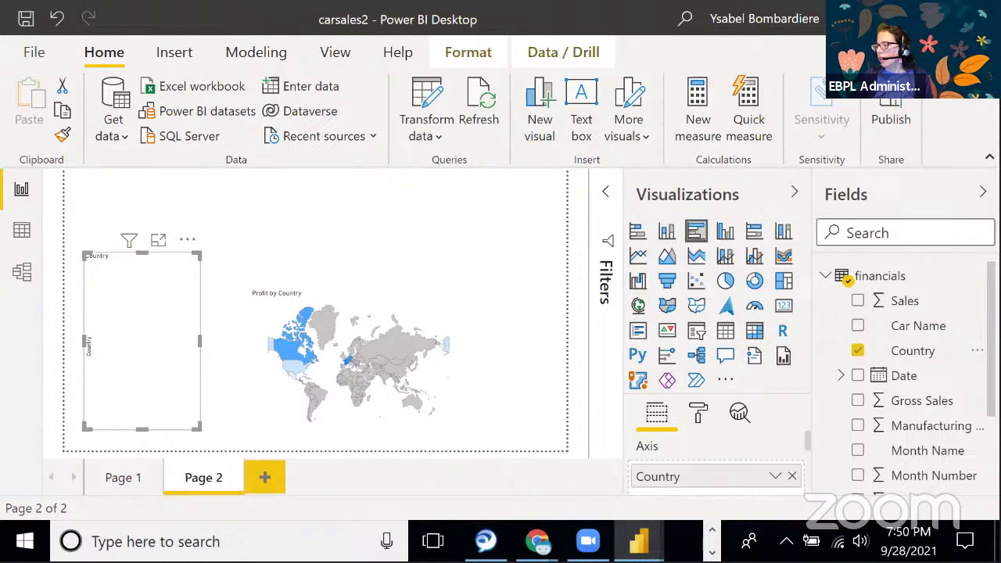
{"action": "scroll", "coordinate": [875, 375], "scroll_direction": "down", "scroll_amount": 3}
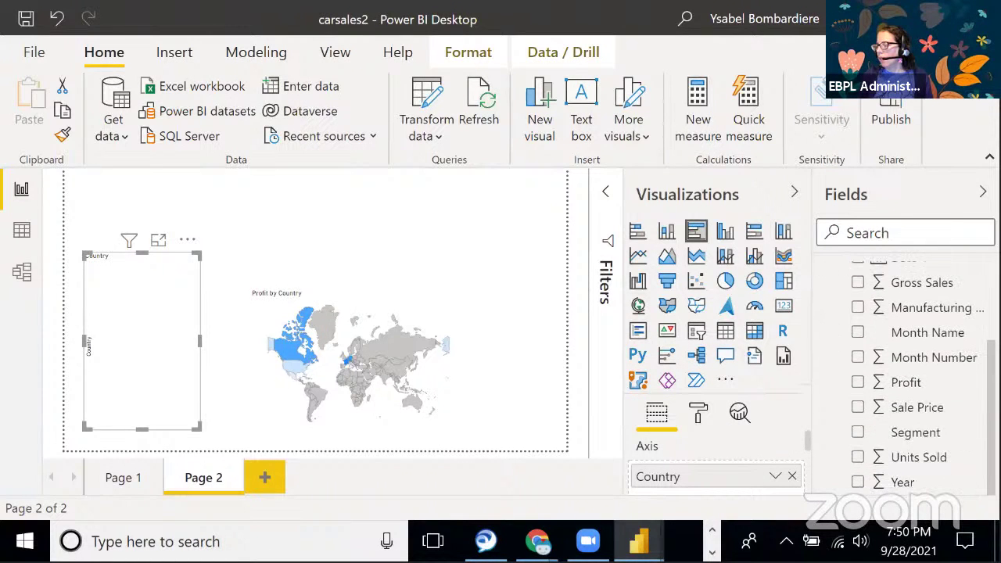
{"action": "left_click", "coordinate": [858, 382]}
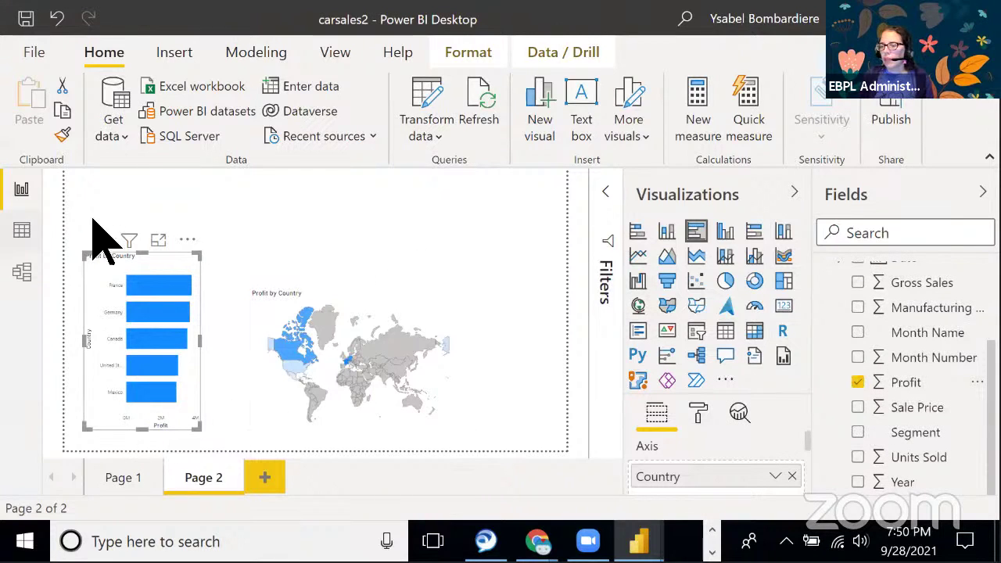
Test cross-highlighting on the map by selecting the France bar, the Mexico bar, and Mexico plus United States
{"action": "left_click", "coordinate": [146, 285]}
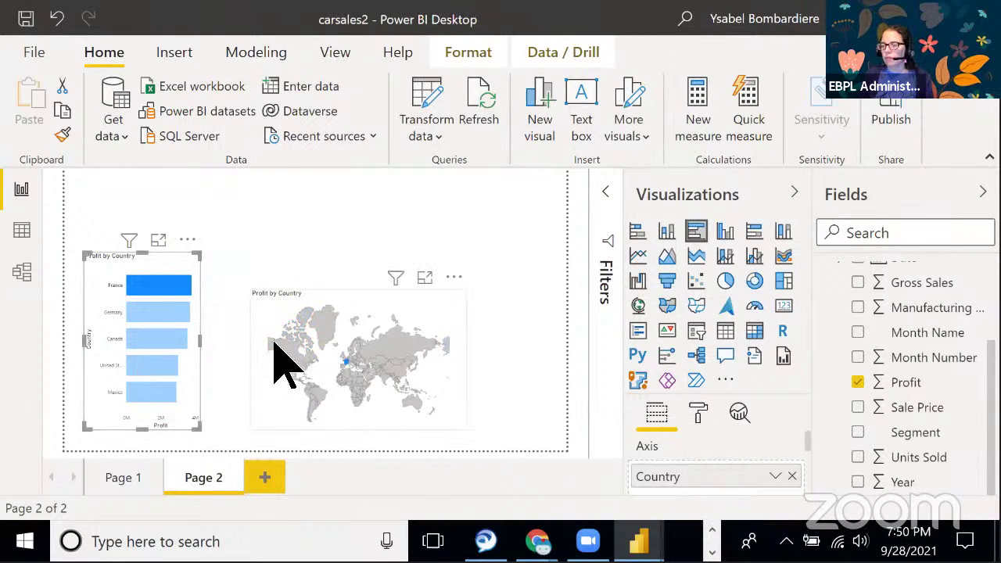
{"action": "mouse_move", "coordinate": [298, 343]}
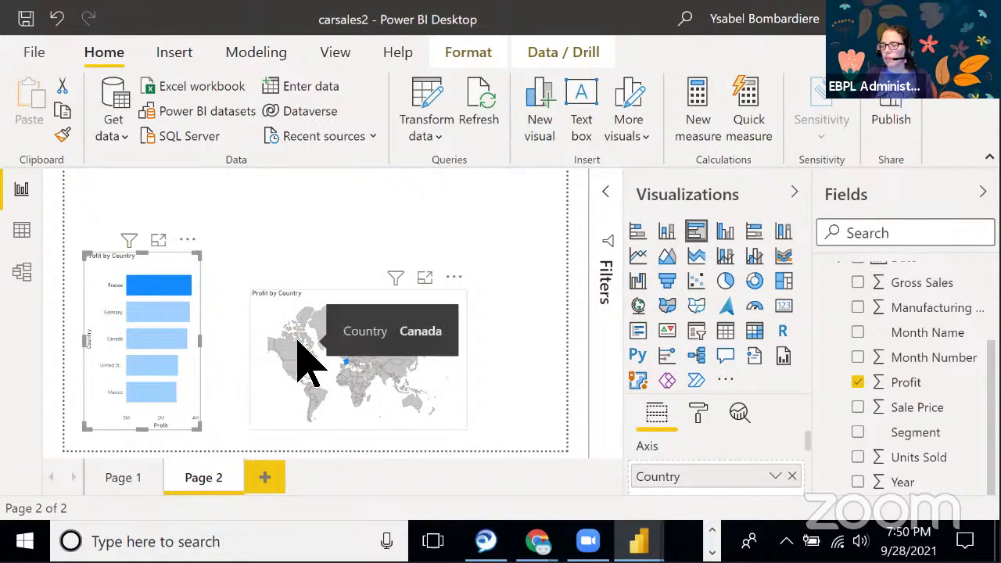
{"action": "left_click", "coordinate": [154, 391]}
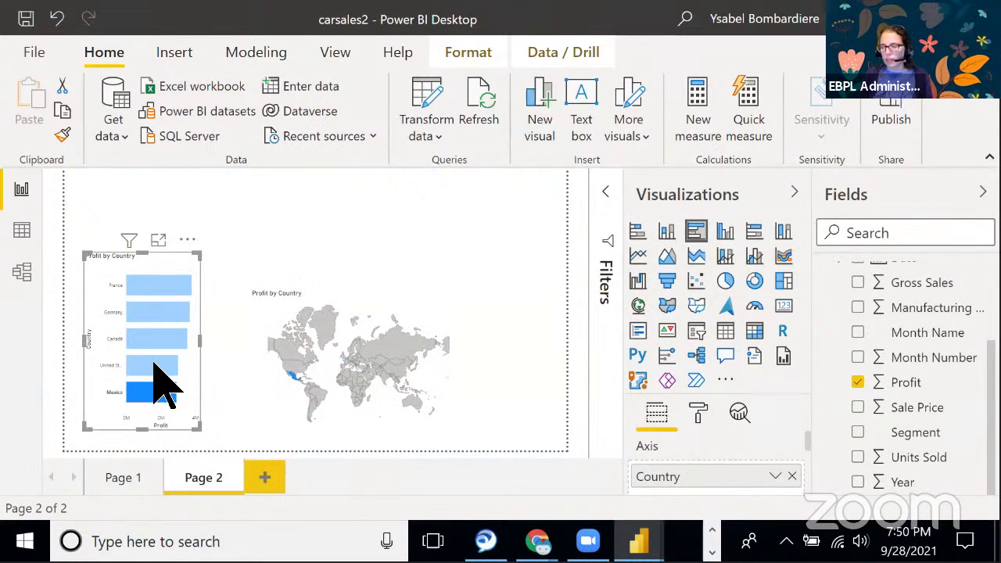
{"action": "left_click", "coordinate": [156, 366], "text": "ctrl"}
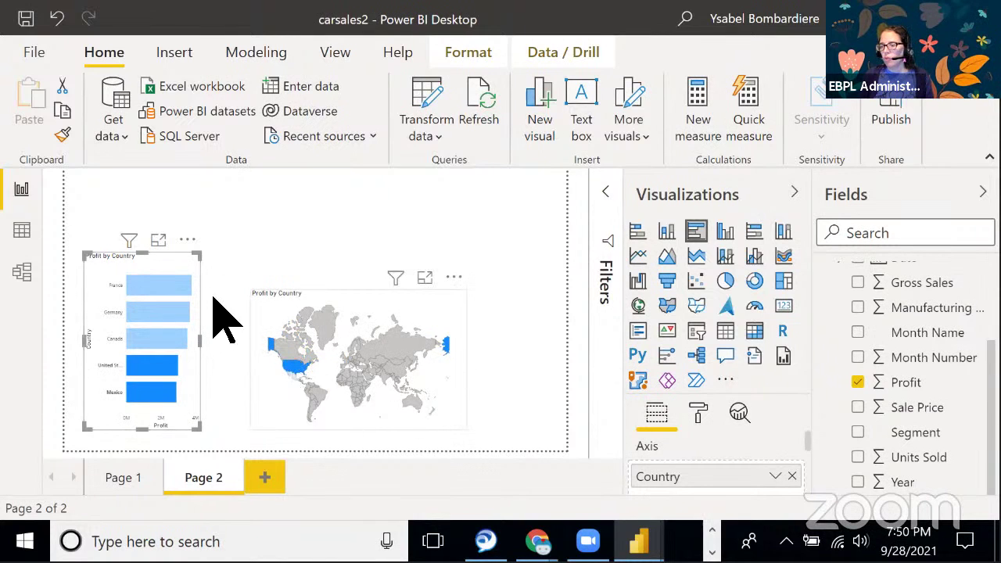
Highlight France and Germany in turn from the bar chart, then clear the bar selection
{"action": "left_click", "coordinate": [161, 286]}
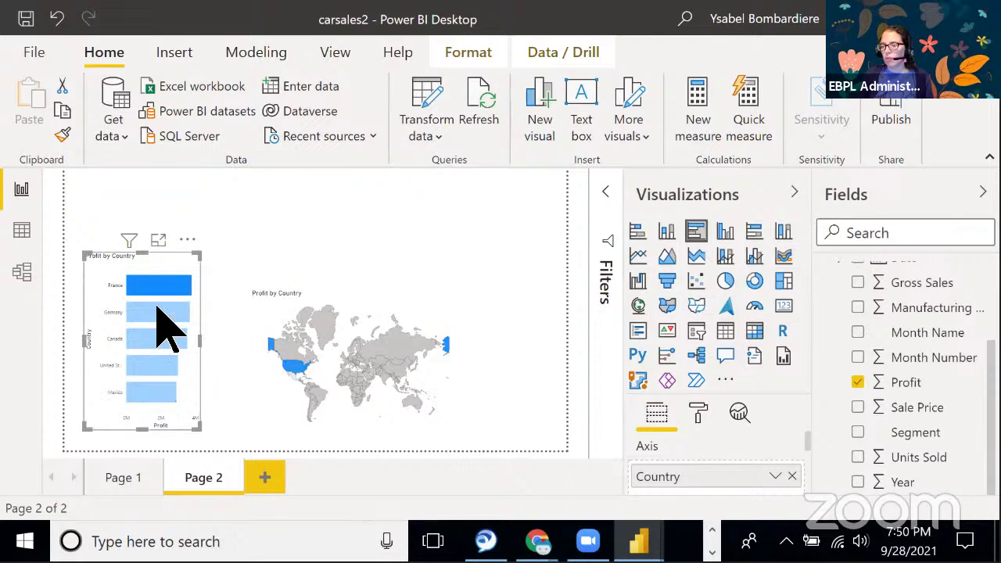
{"action": "left_click", "coordinate": [159, 311]}
{"action": "left_click", "coordinate": [251, 225]}
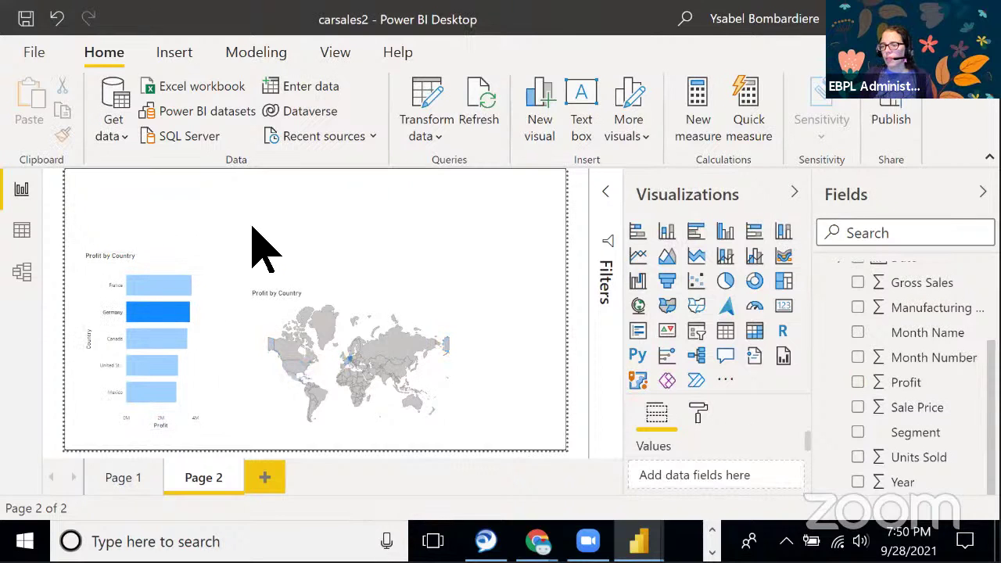
{"action": "left_click", "coordinate": [154, 283]}
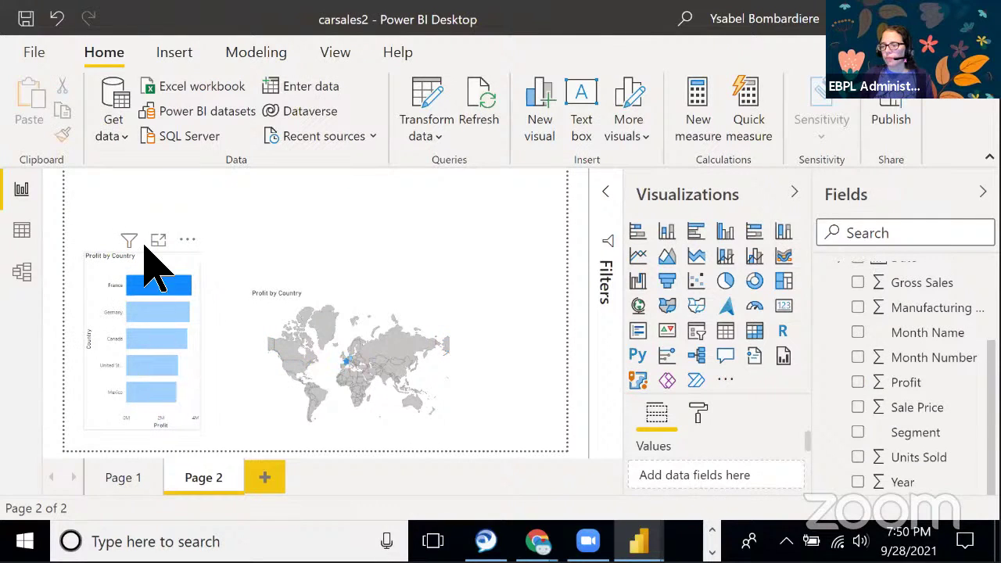
{"action": "left_click", "coordinate": [172, 284]}
{"action": "left_click", "coordinate": [168, 286]}
{"action": "left_click", "coordinate": [169, 286]}
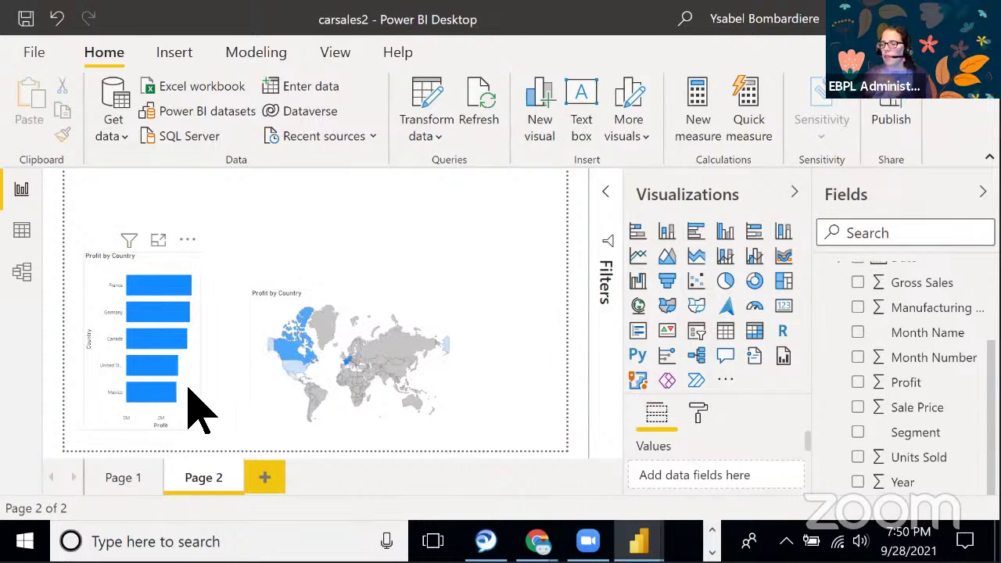
Add a Year slicer above the country slicer on Page 1, resize it, and set it to List
{"action": "left_click", "coordinate": [122, 479]}
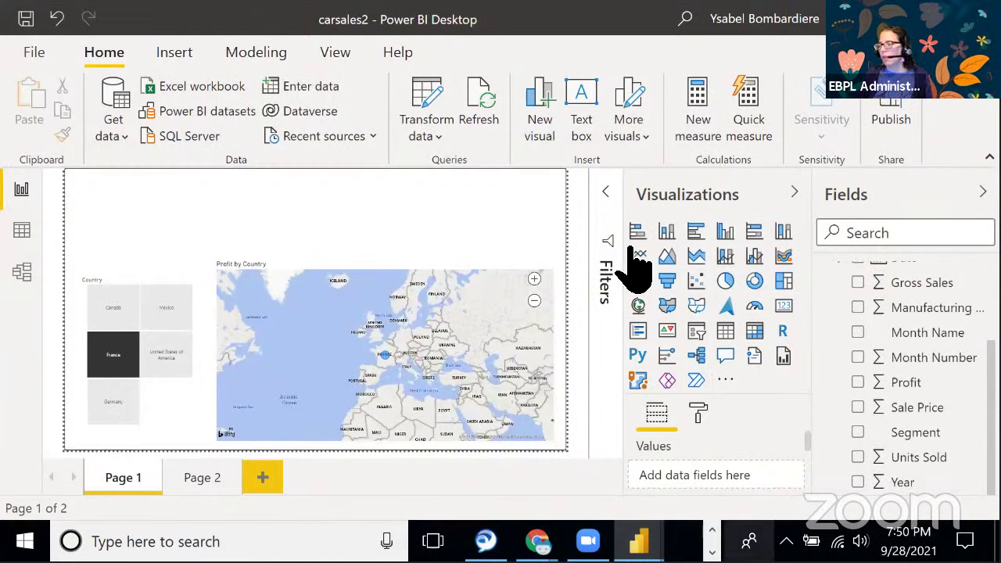
{"action": "left_click", "coordinate": [696, 331]}
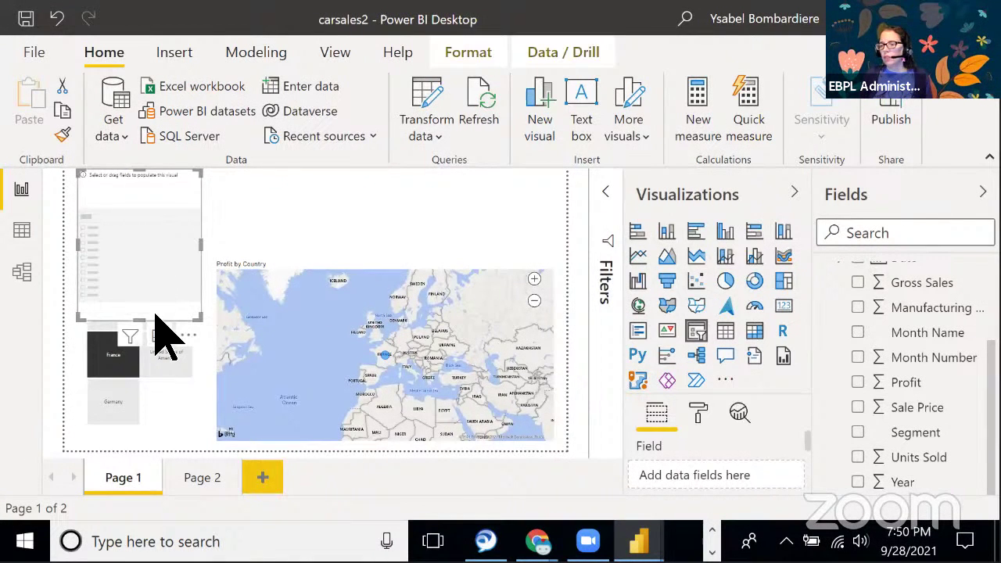
{"action": "left_click_drag", "start_coordinate": [121, 275], "coordinate": [119, 247]}
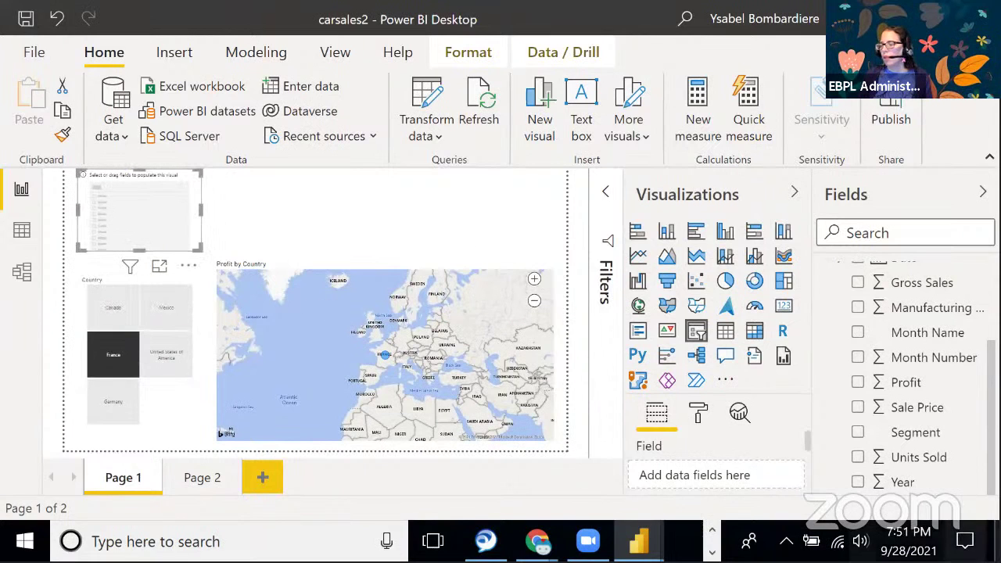
{"action": "left_click", "coordinate": [858, 482]}
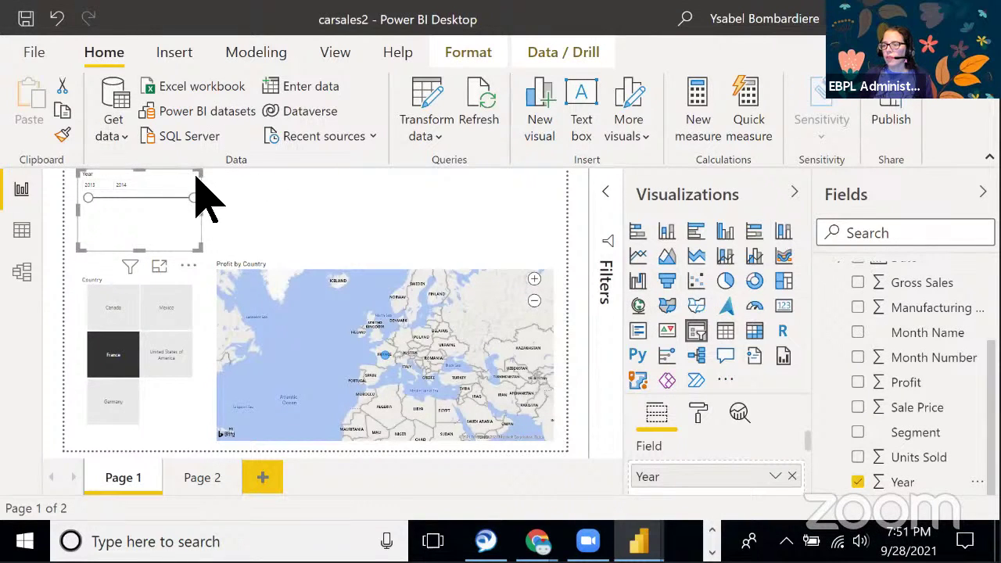
{"action": "left_click_drag", "start_coordinate": [226, 213], "coordinate": [268, 225]}
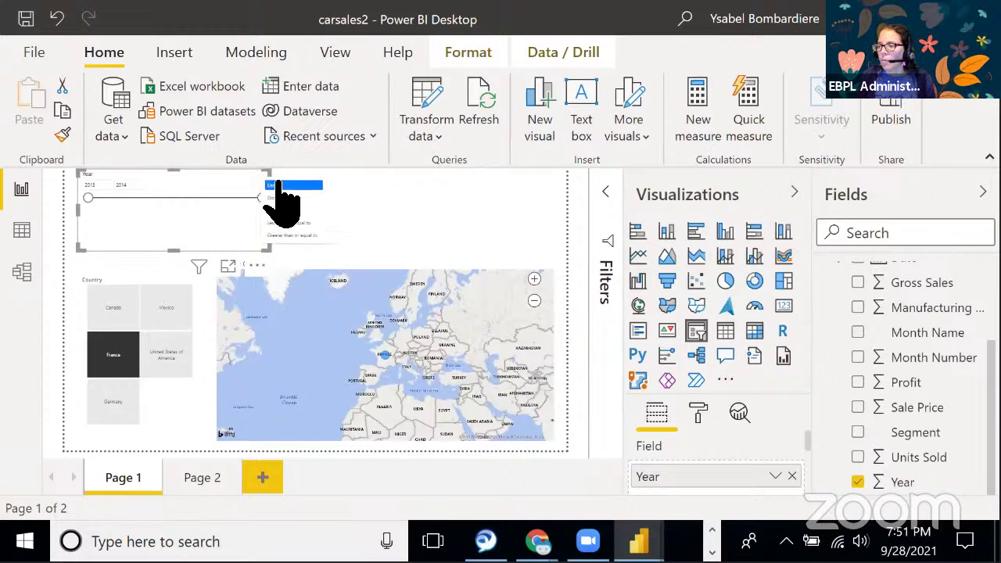
{"action": "left_click", "coordinate": [275, 185]}
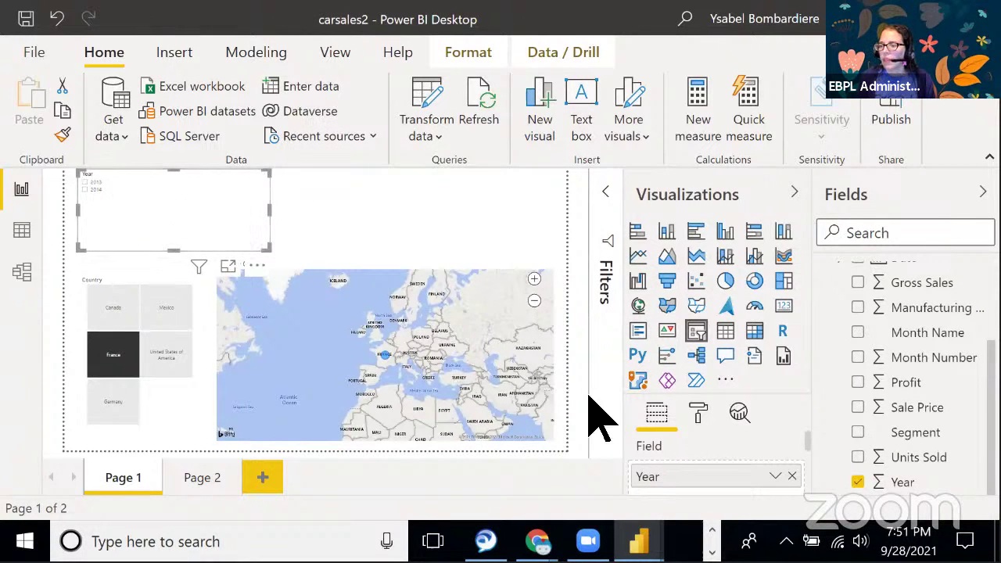
Filter the map by year 2013, deselect France in the country slicer, and switch the year to 2014
{"action": "left_click", "coordinate": [697, 413]}
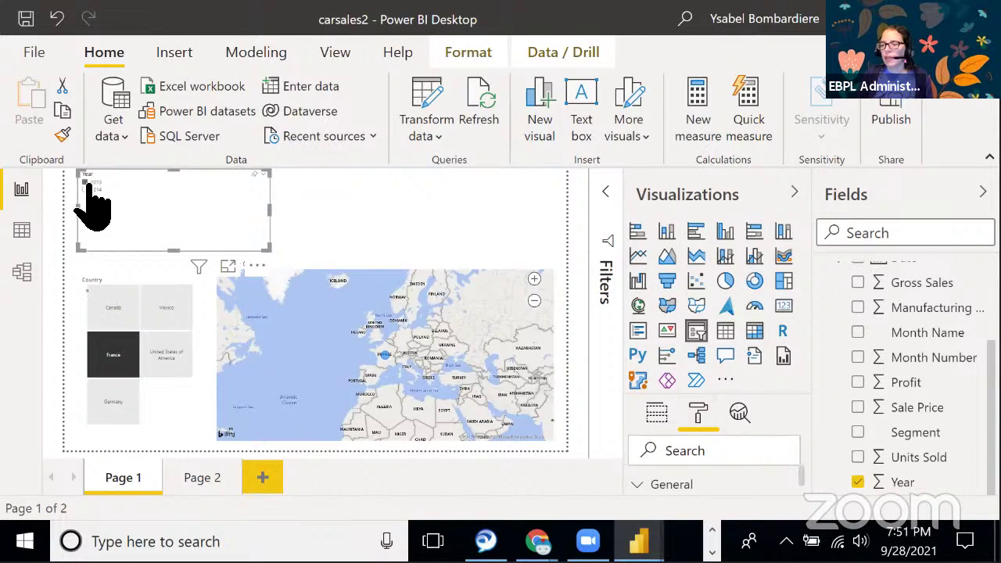
{"action": "left_click", "coordinate": [127, 348]}
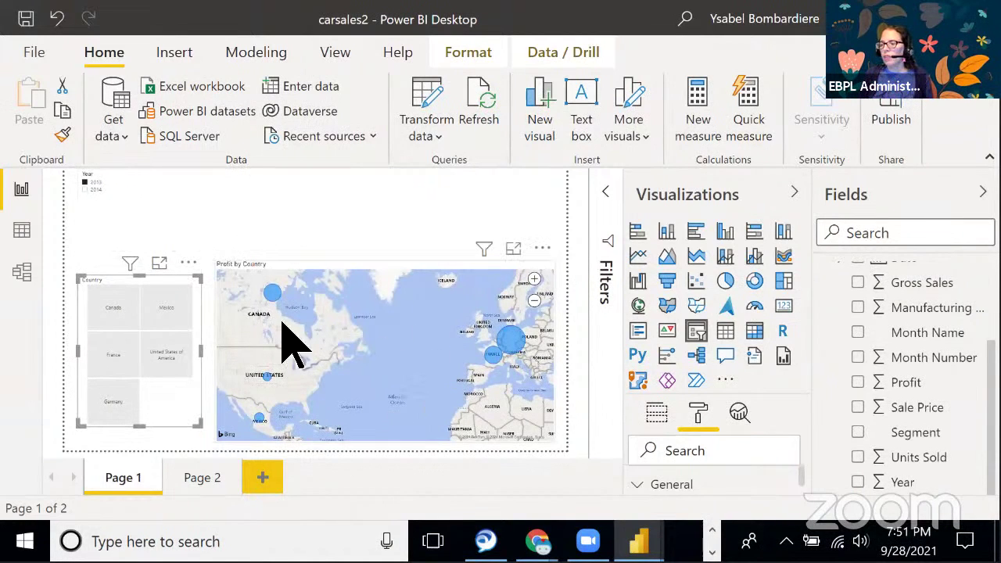
{"action": "left_click", "coordinate": [89, 197]}
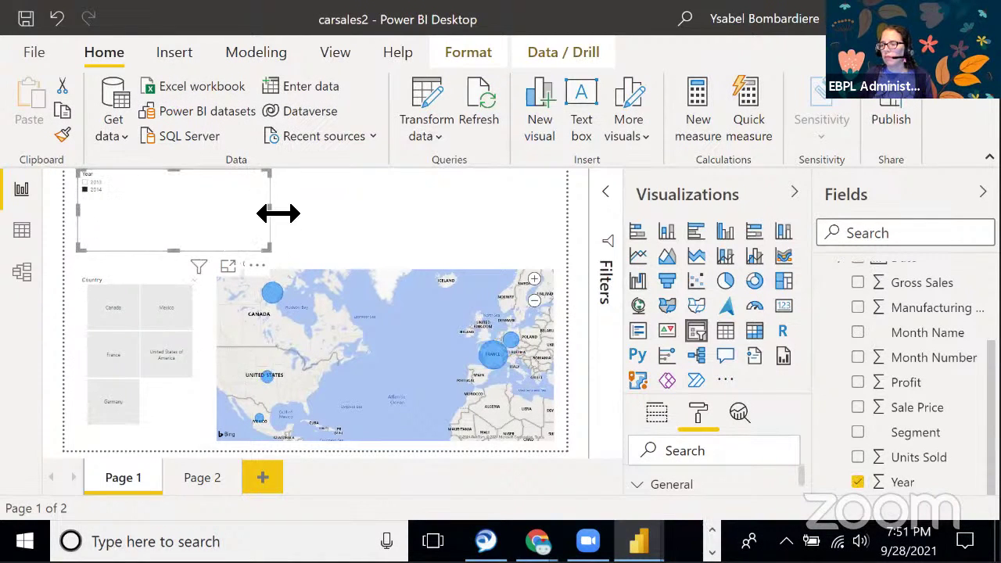
Shrink the year slicer to fit its short list of years and deselect it
{"action": "left_click_drag", "start_coordinate": [277, 212], "coordinate": [116, 214]}
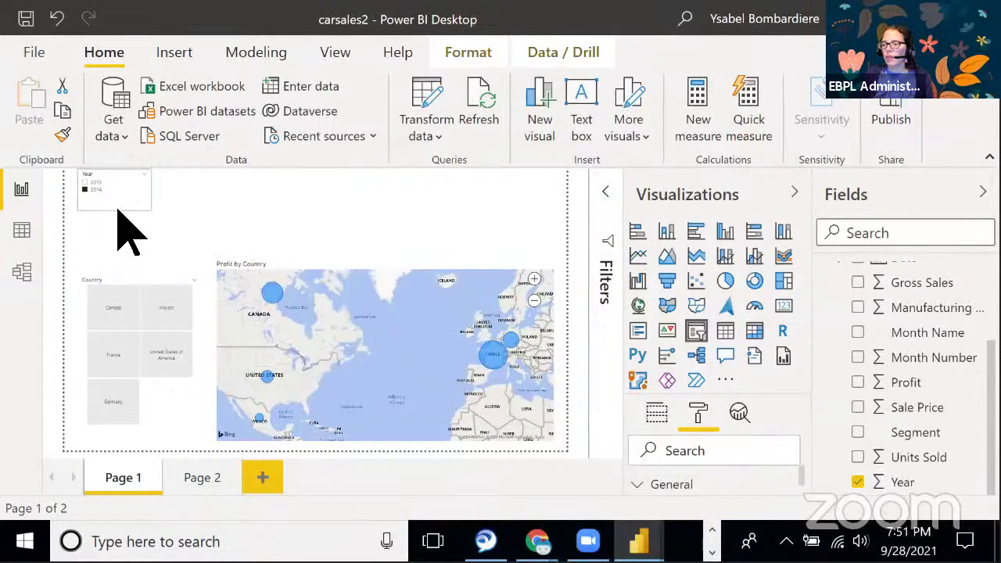
{"action": "left_click", "coordinate": [227, 208]}
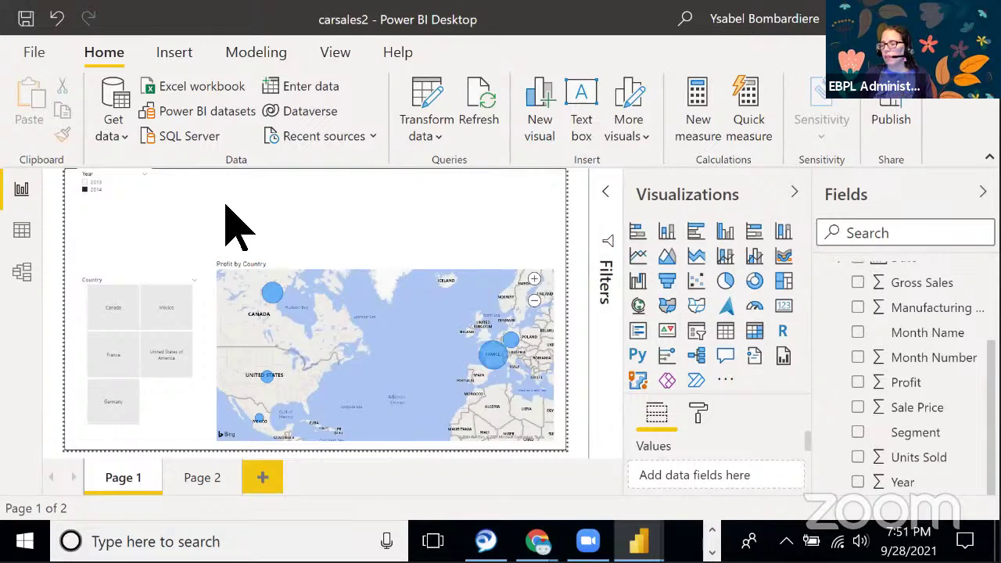
Move the year slicer slightly lower on Page 1, keeping it above the country slicer
{"action": "left_click", "coordinate": [123, 205]}
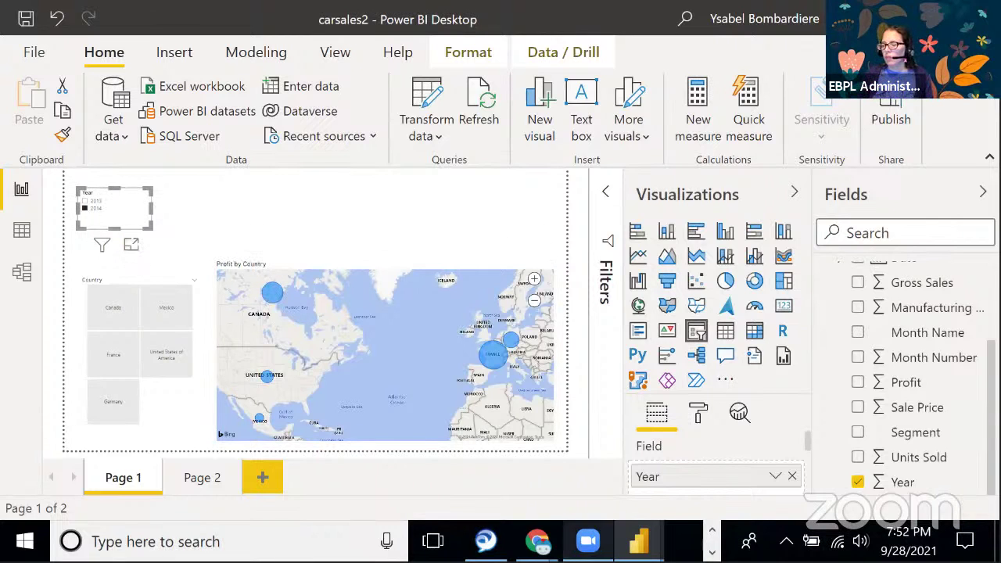
Switch to the sales cars report, dismiss its auto-recovery notice with the option to remove the files, and return to carsales2
{"action": "mouse_move", "coordinate": [639, 541]}
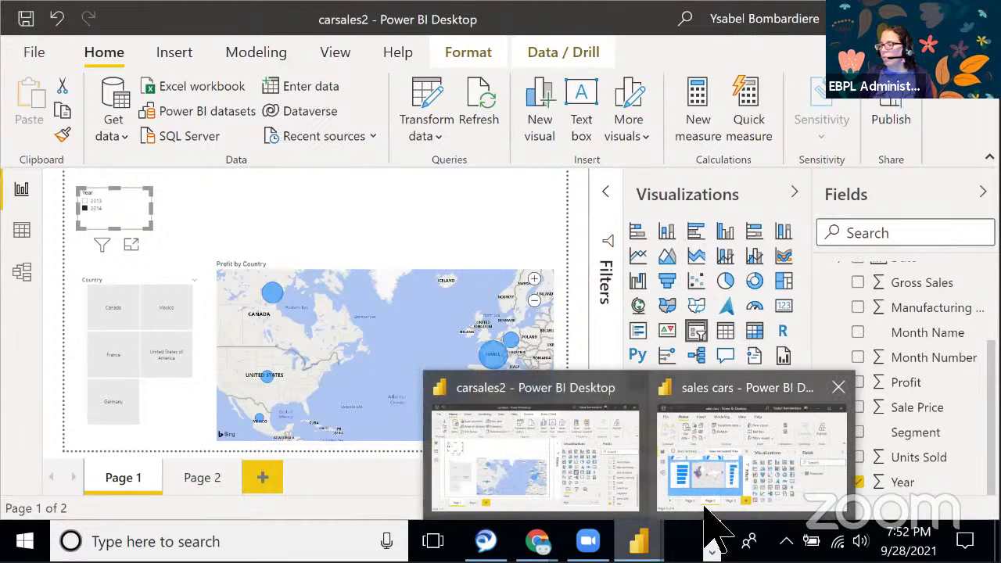
{"action": "left_click", "coordinate": [680, 476]}
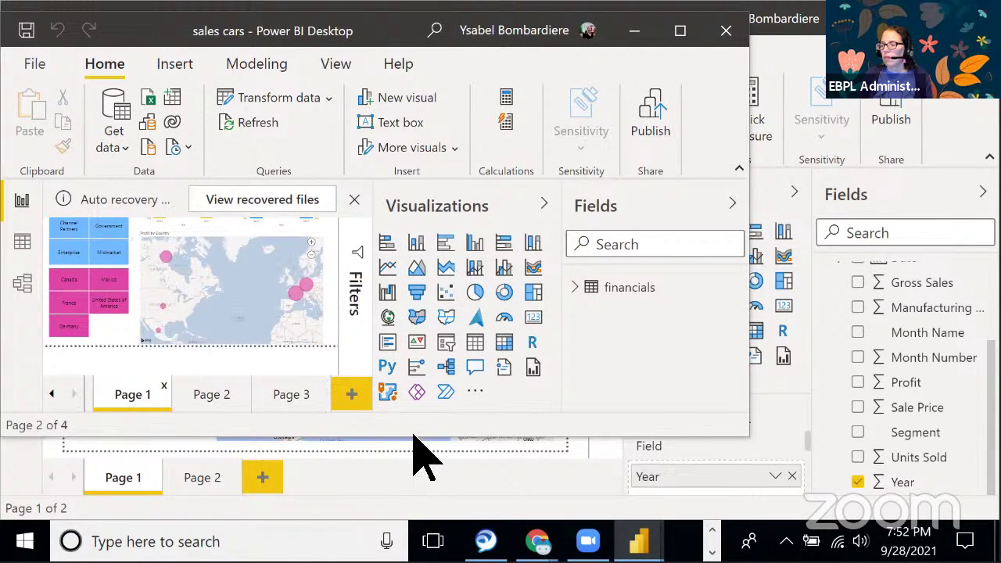
{"action": "left_click", "coordinate": [354, 200]}
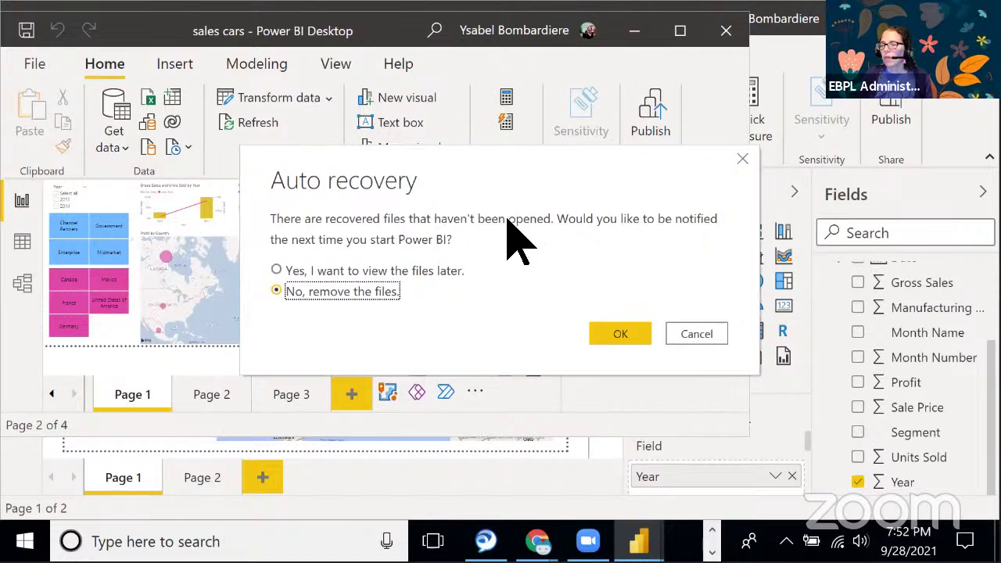
{"action": "left_click", "coordinate": [620, 334]}
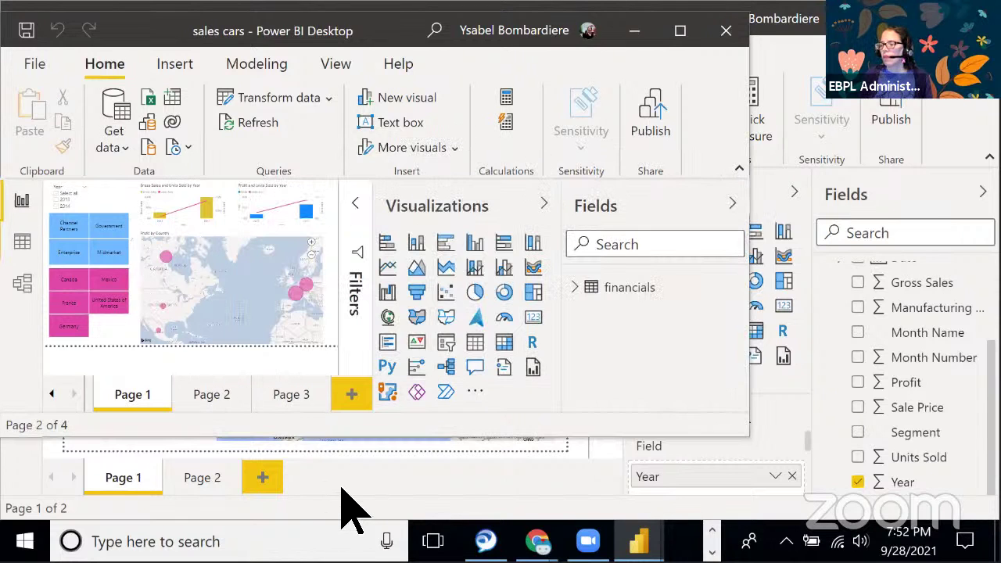
{"action": "left_click", "coordinate": [346, 503]}
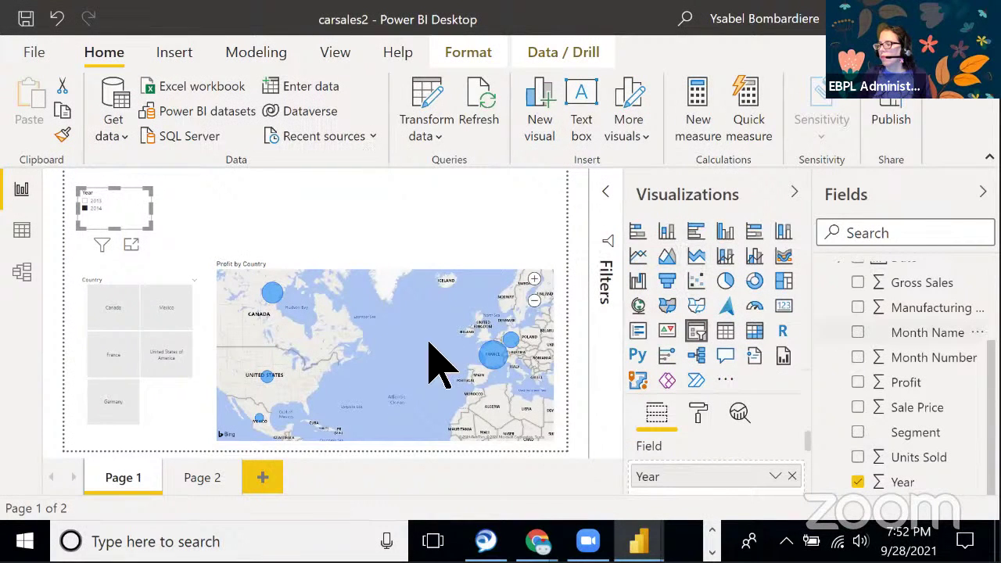
Add a new report page with an empty card visual and move the card toward the middle of the page
{"action": "left_click", "coordinate": [263, 478]}
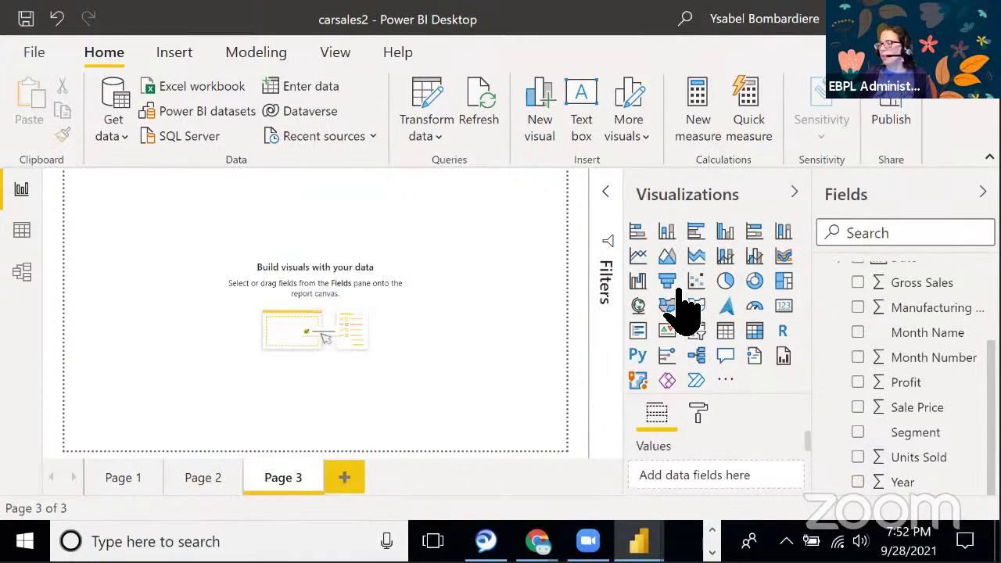
{"action": "left_click", "coordinate": [784, 306]}
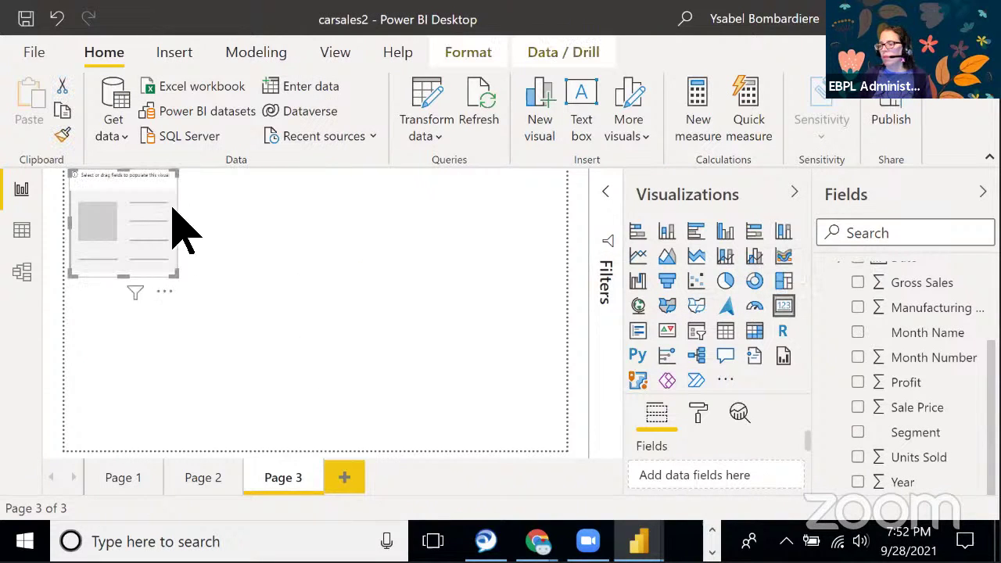
{"action": "left_click_drag", "start_coordinate": [162, 290], "coordinate": [305, 361]}
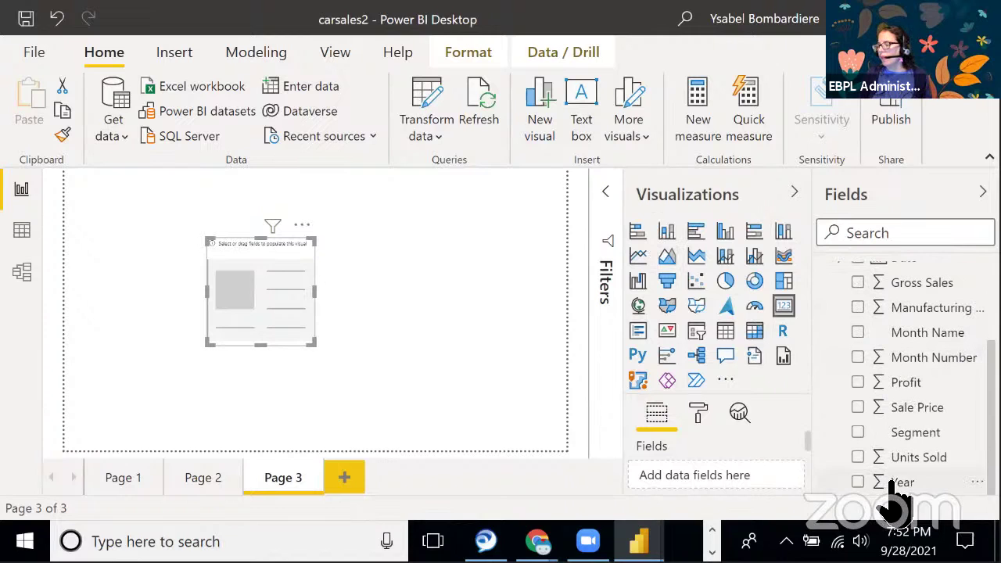
Switch to the sales cars report, maximize its window, and examine the visuals on Page 2 and the cards on Page 3
{"action": "mouse_move", "coordinate": [638, 541]}
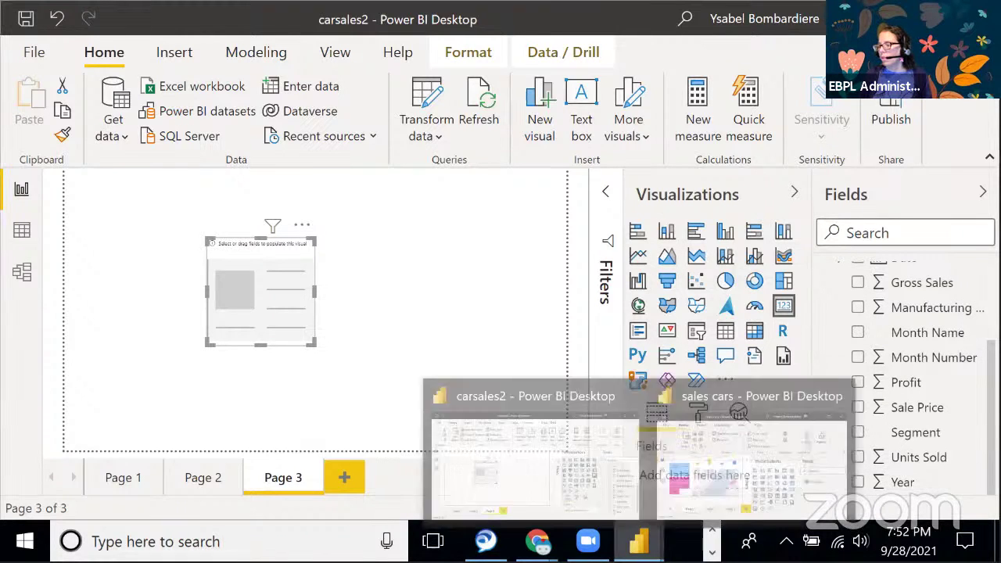
{"action": "left_click", "coordinate": [711, 495]}
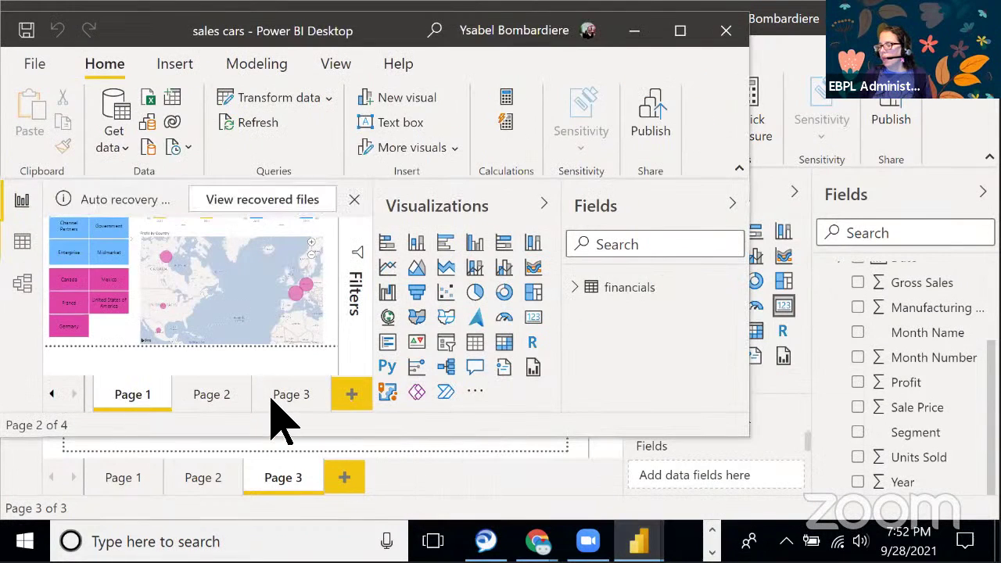
{"action": "left_click", "coordinate": [283, 395]}
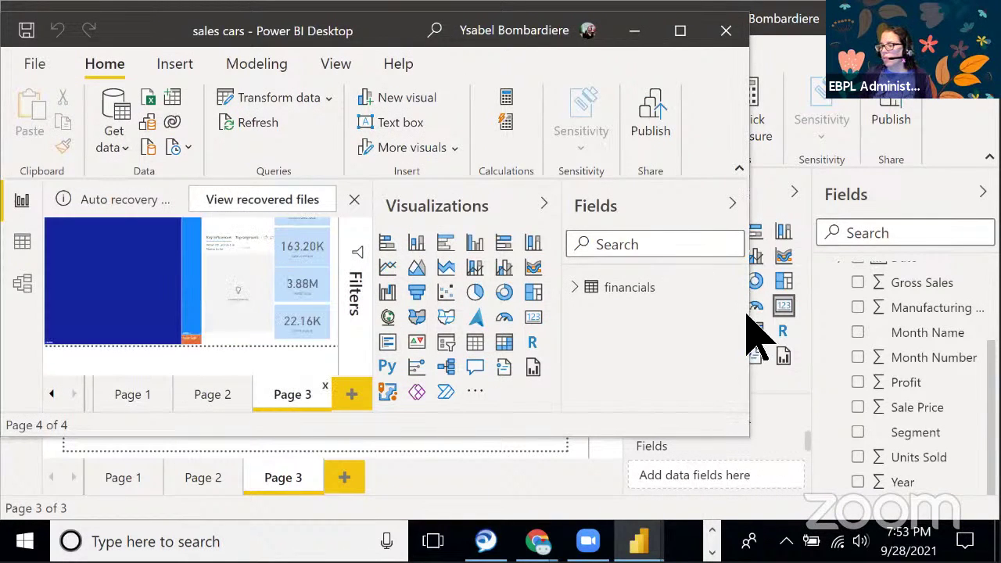
{"action": "left_click_drag", "start_coordinate": [749, 336], "coordinate": [996, 336]}
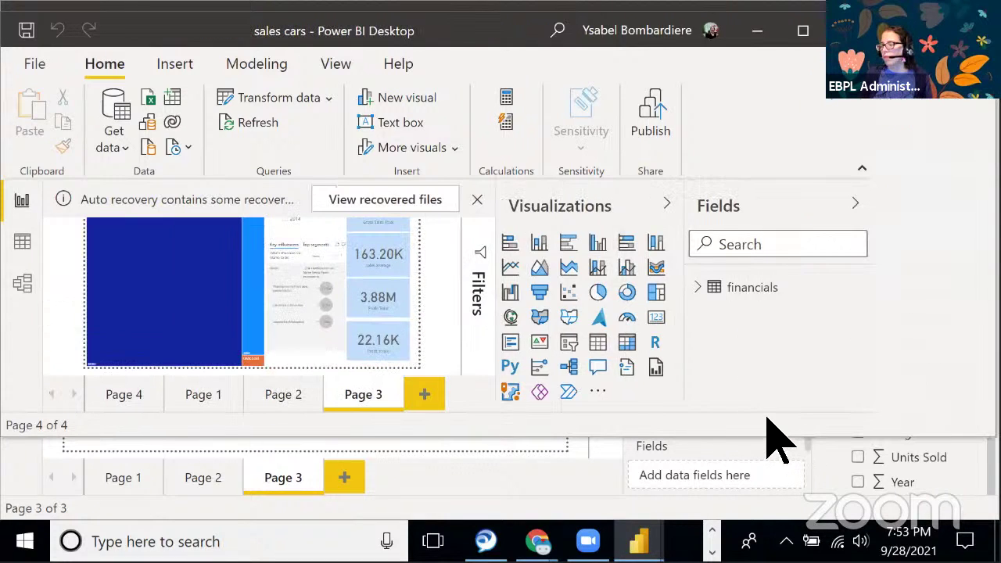
{"action": "double_click", "coordinate": [777, 449]}
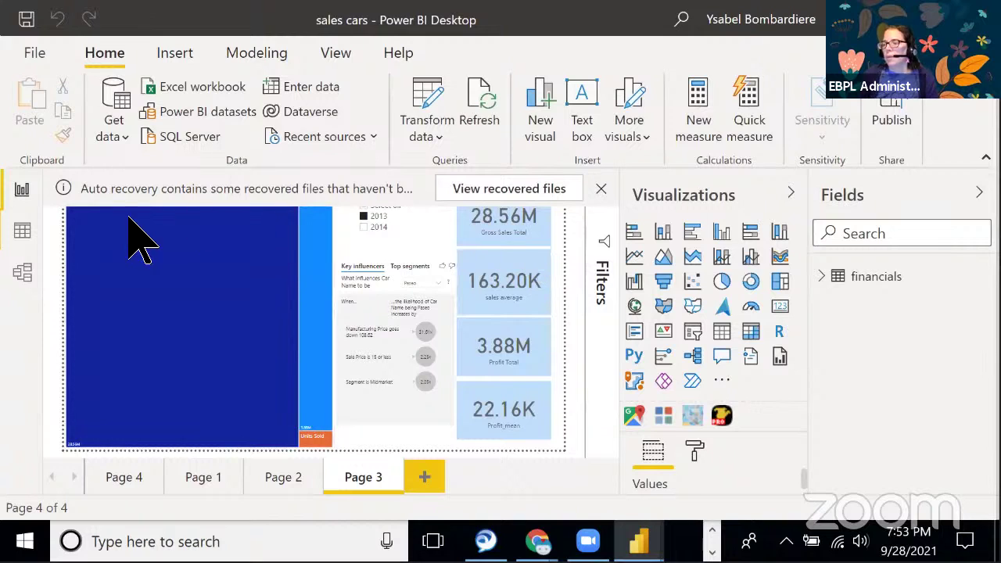
{"action": "left_click", "coordinate": [283, 479]}
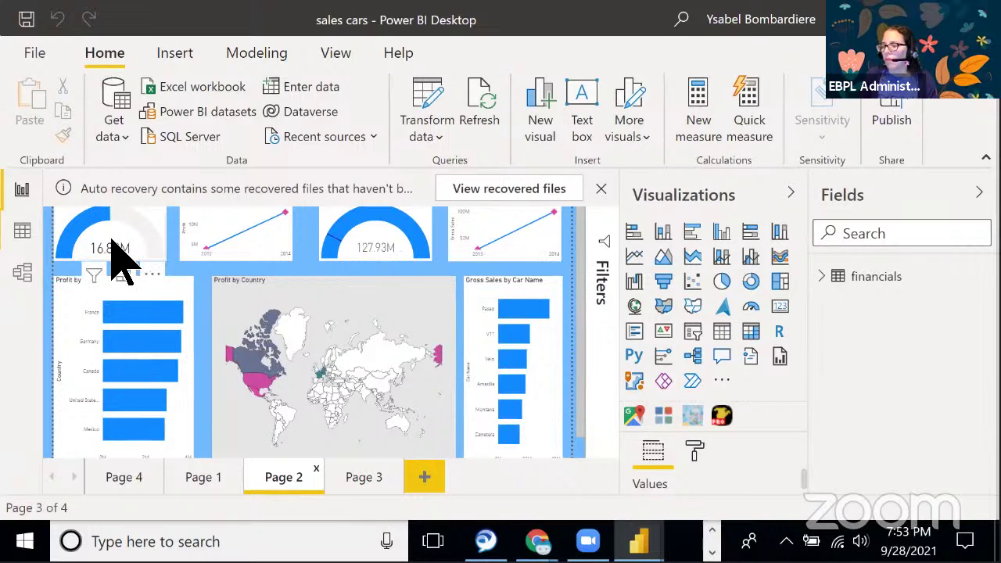
{"action": "left_click", "coordinate": [362, 478]}
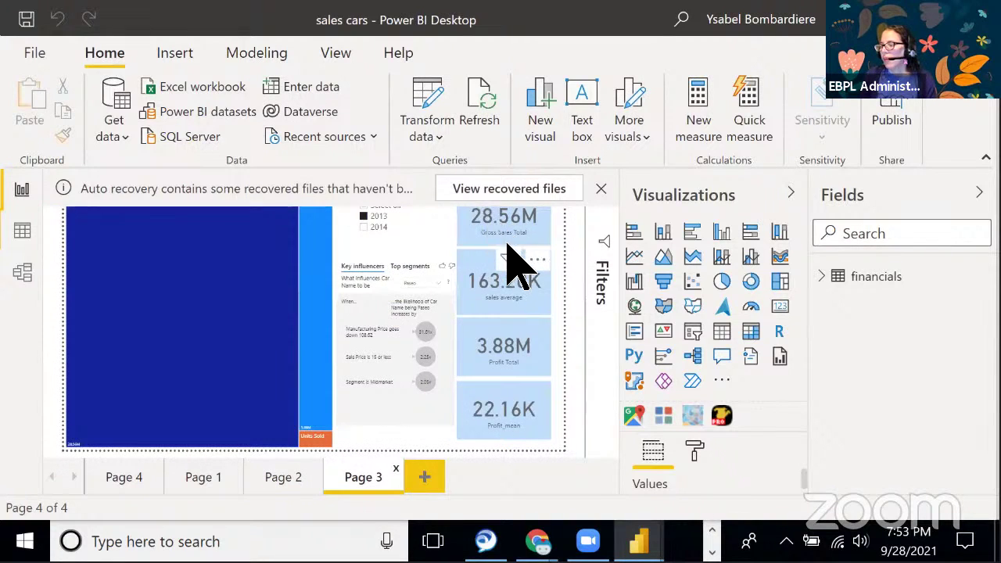
Select the Gross Sales Total card and dismiss the auto-recovery notice with the option "Yes, I want to view the files later"
{"action": "left_click", "coordinate": [601, 189]}
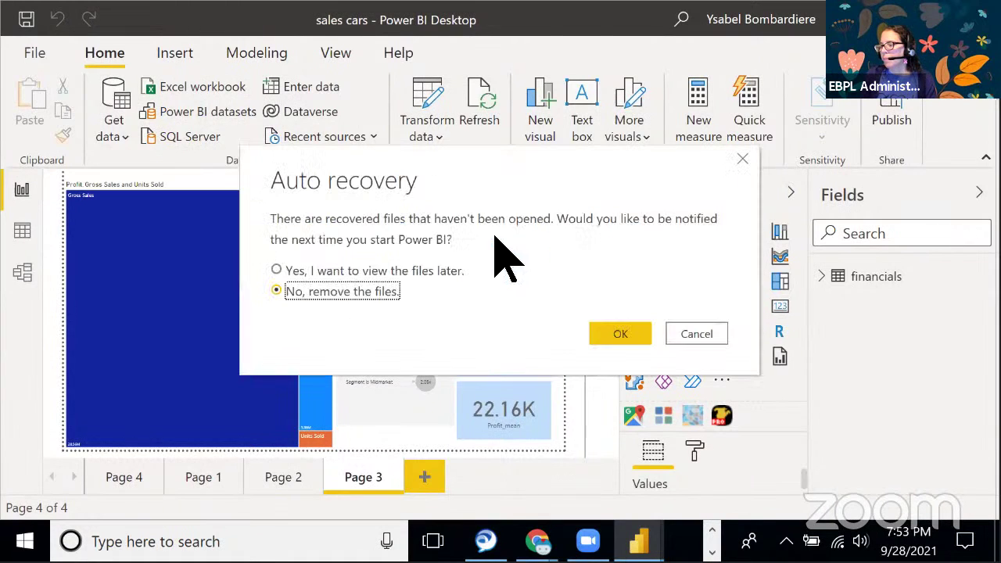
{"action": "left_click", "coordinate": [742, 159]}
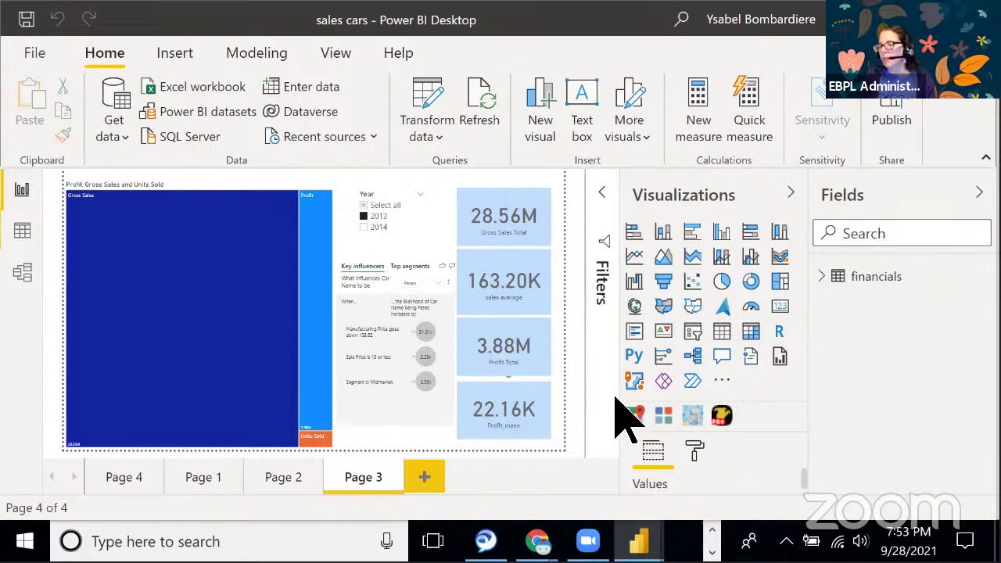
{"action": "left_click", "coordinate": [493, 234]}
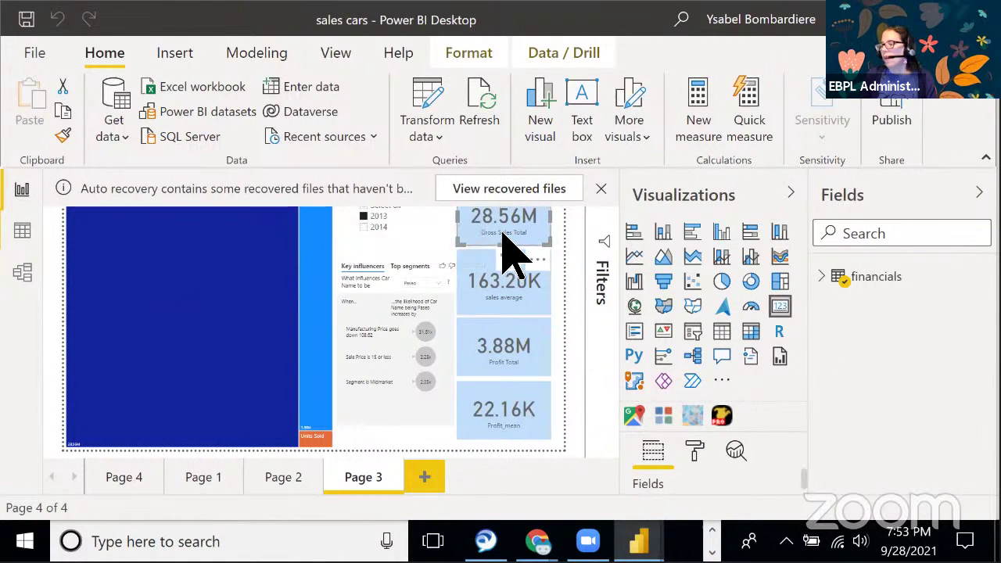
{"action": "left_click", "coordinate": [599, 188]}
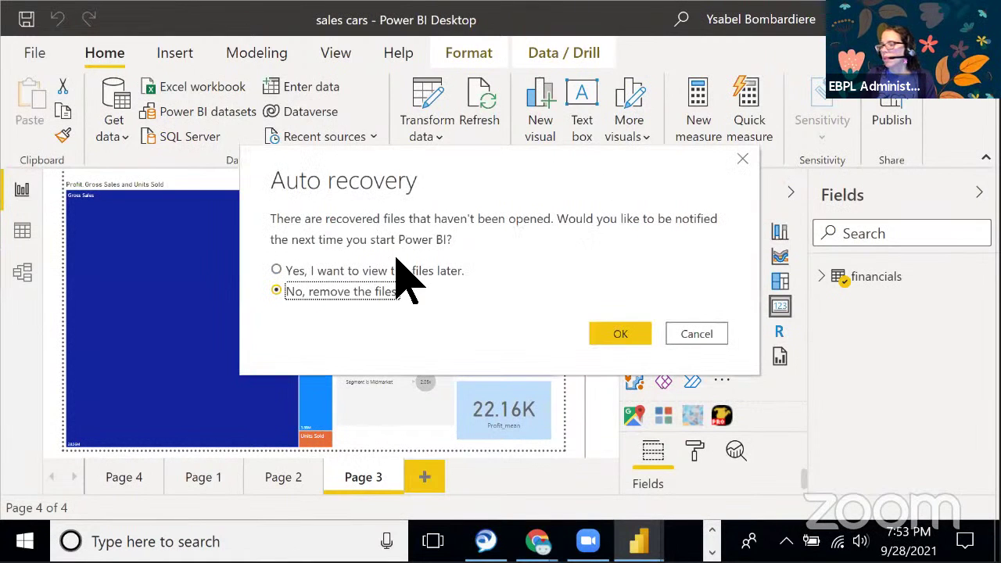
{"action": "left_click", "coordinate": [399, 270]}
{"action": "left_click", "coordinate": [625, 334]}
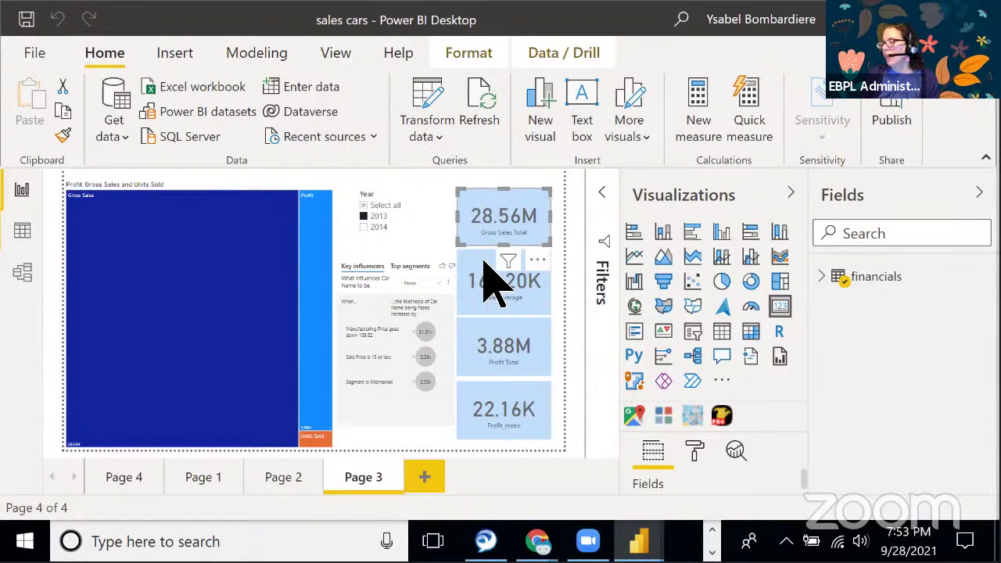
Expand the financials table and examine the Gross Sales field and the formula of the Gross Sales Total measure
{"action": "left_click", "coordinate": [827, 275]}
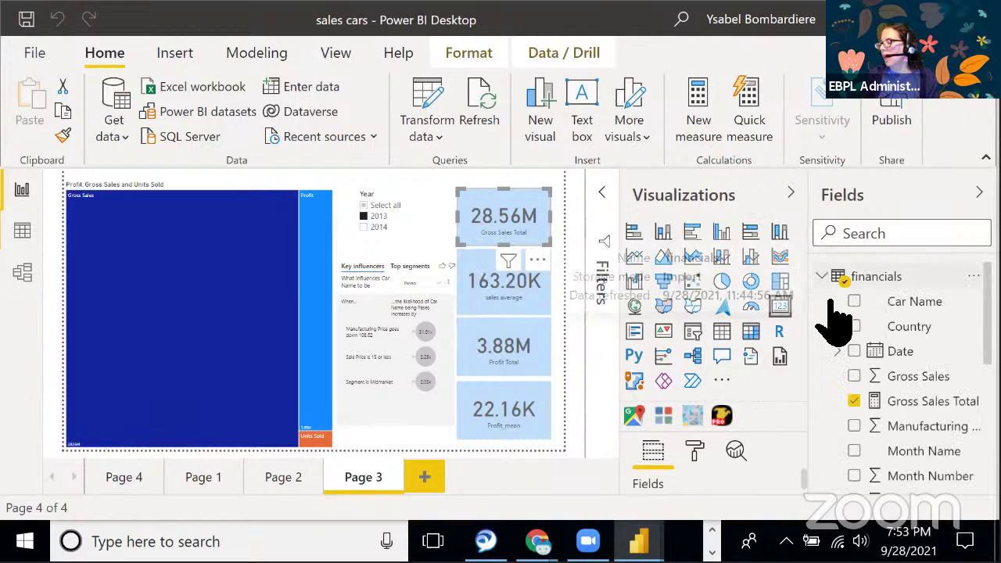
{"action": "left_click", "coordinate": [897, 386]}
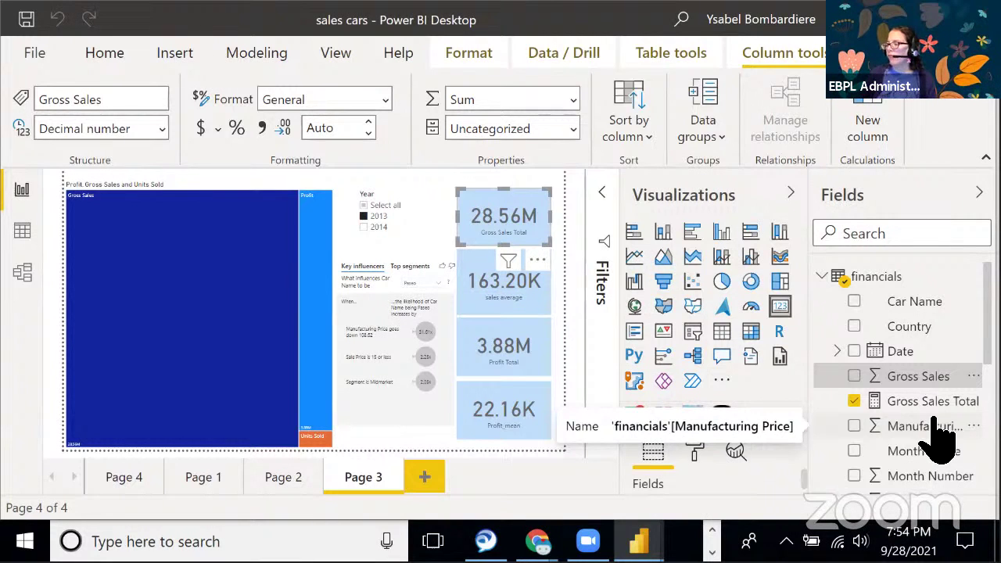
{"action": "left_click", "coordinate": [966, 399]}
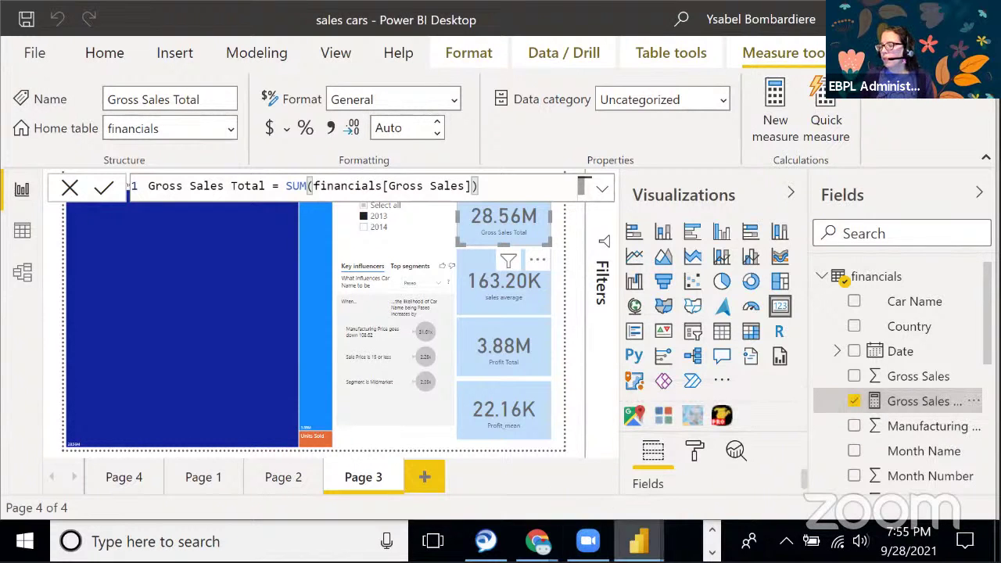
Return to the carsales2 report and create a new measure named Total Sales
{"action": "mouse_move", "coordinate": [639, 541]}
{"action": "left_click", "coordinate": [525, 492]}
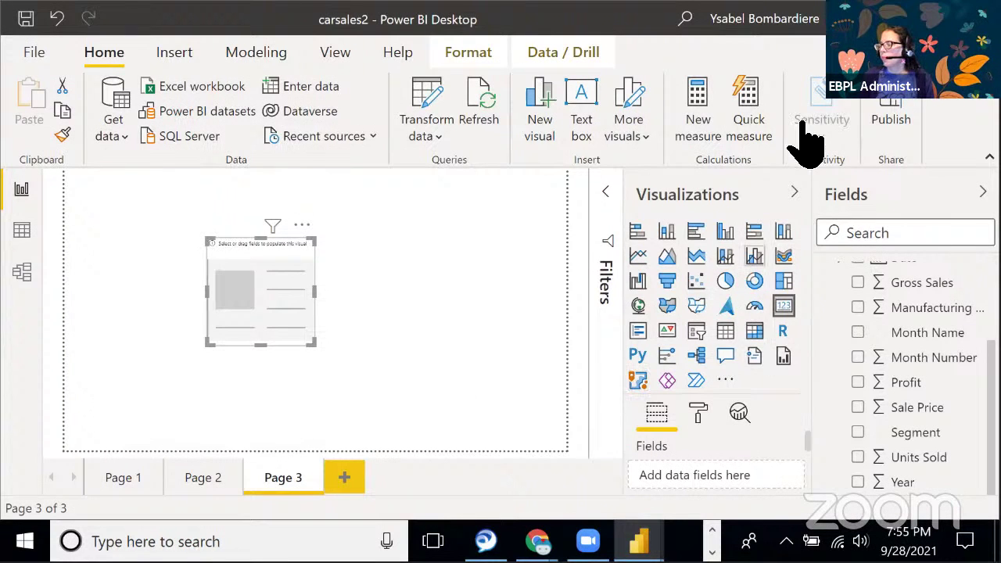
{"action": "left_click", "coordinate": [697, 109]}
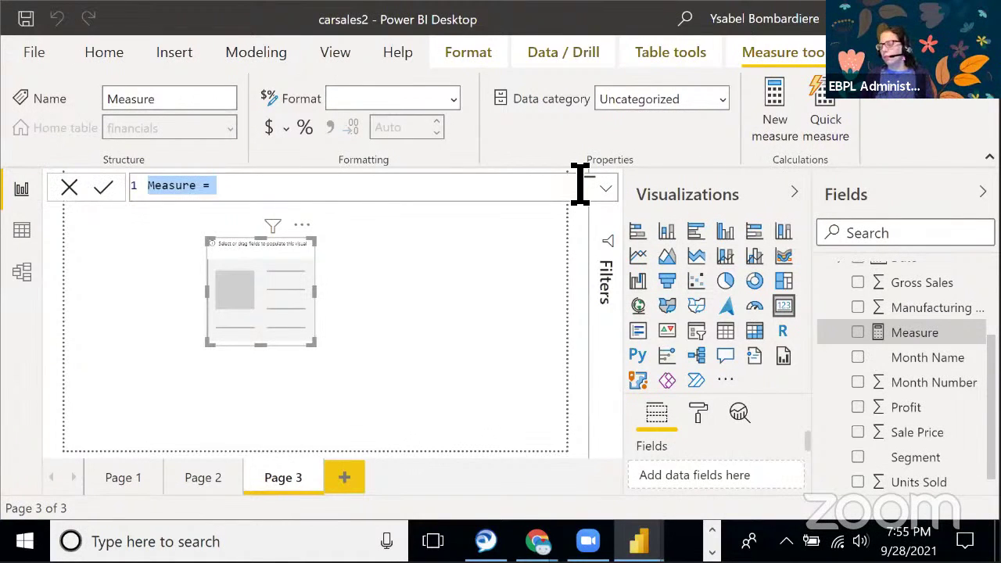
{"action": "left_click", "coordinate": [210, 187]}
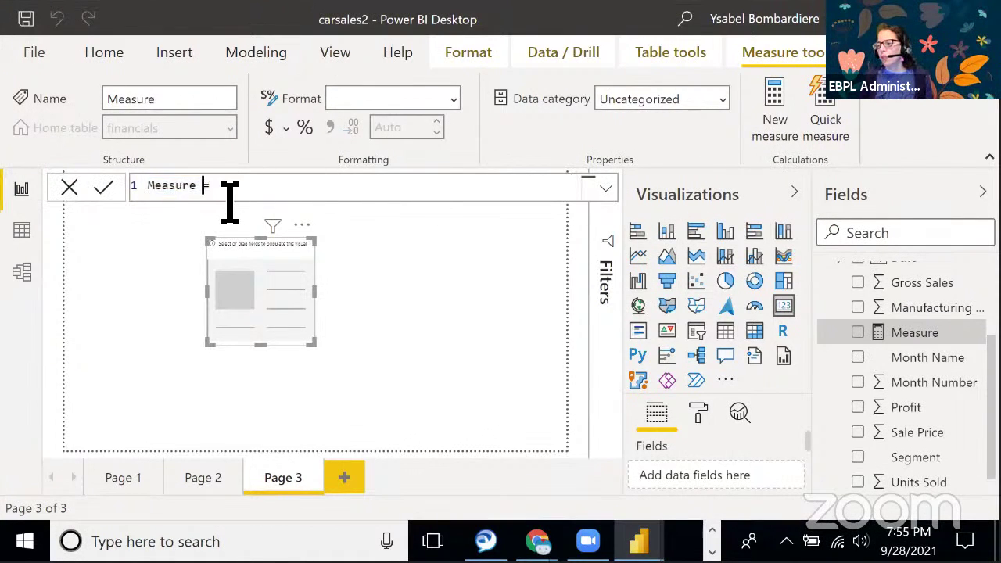
{"action": "double_click", "coordinate": [172, 188]}
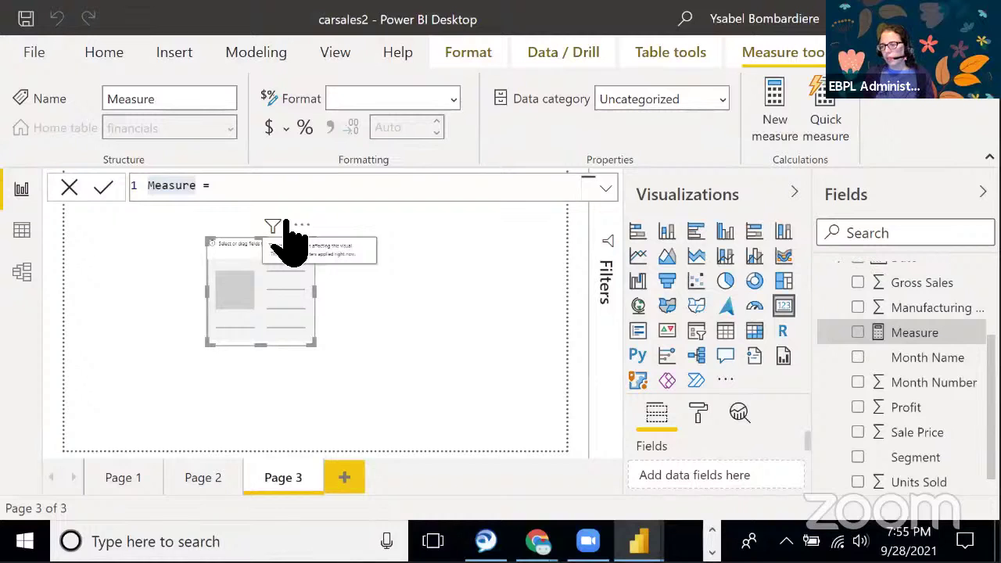
{"action": "left_click", "coordinate": [199, 189]}
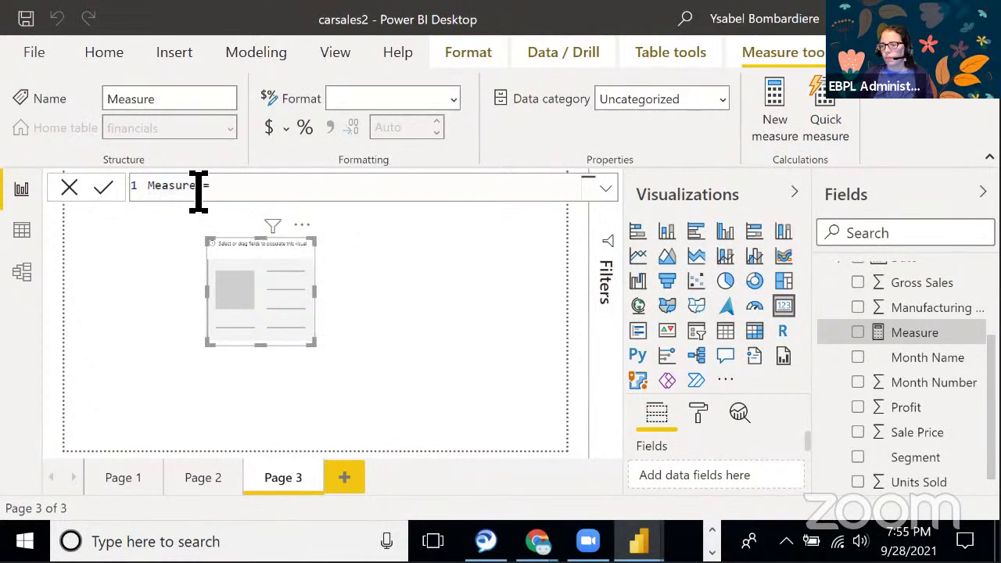
{"action": "left_click_drag", "start_coordinate": [198, 189], "coordinate": [156, 190]}
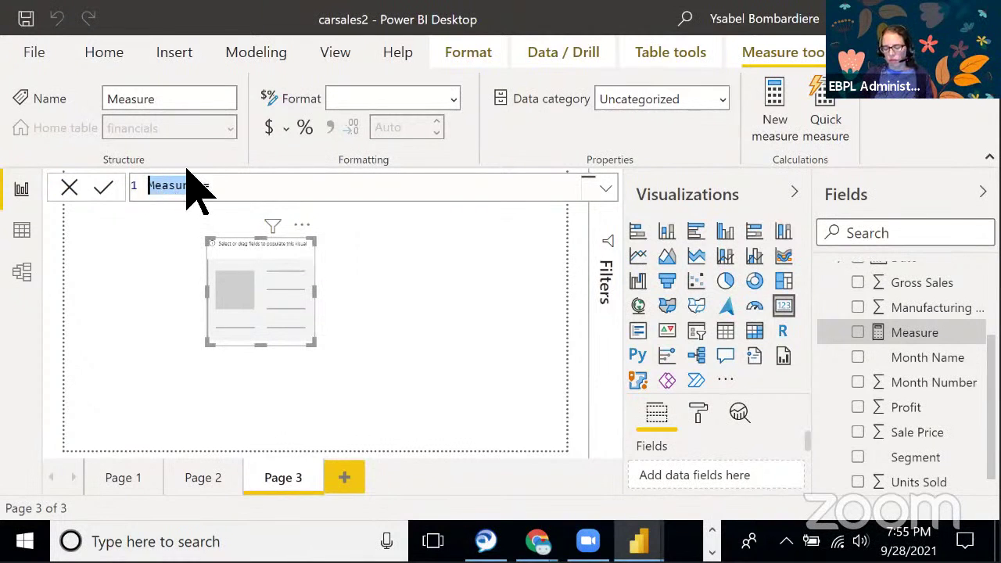
{"action": "type", "text": "Total"}
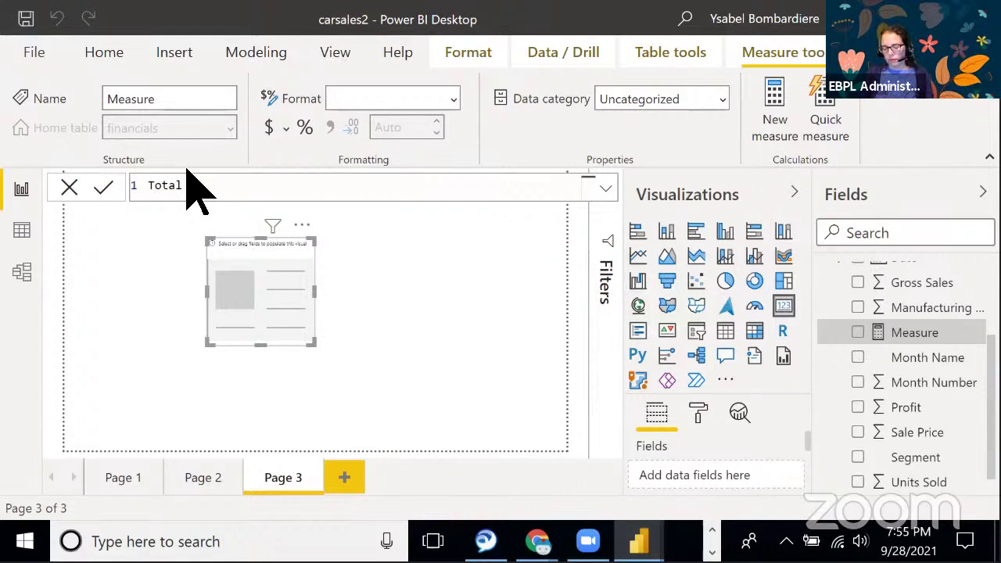
{"action": "type", "text": " Sales ="}
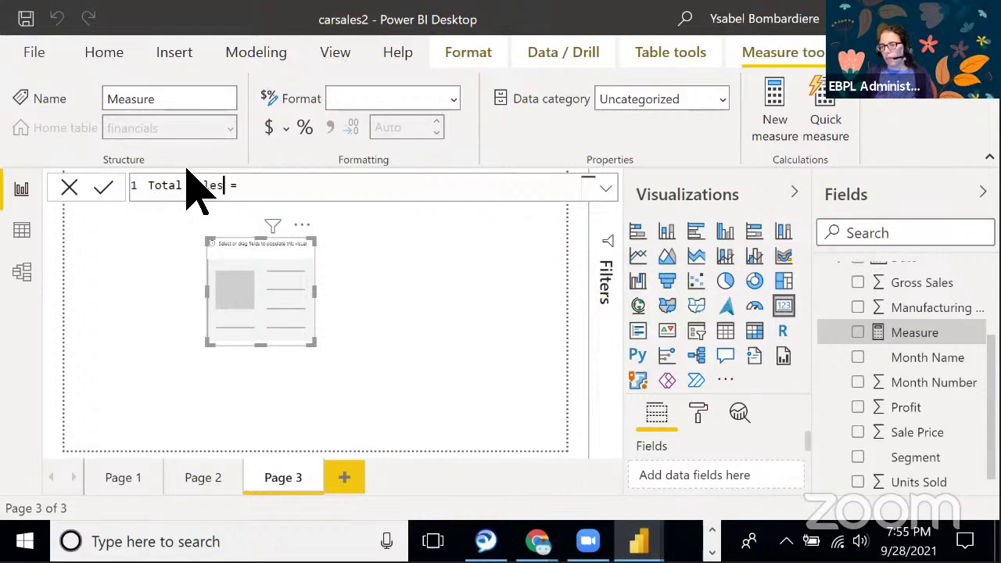
Define the Total Sales measure as SUM(financials[Gross Sales]) and commit the formula
{"action": "left_click", "coordinate": [329, 188]}
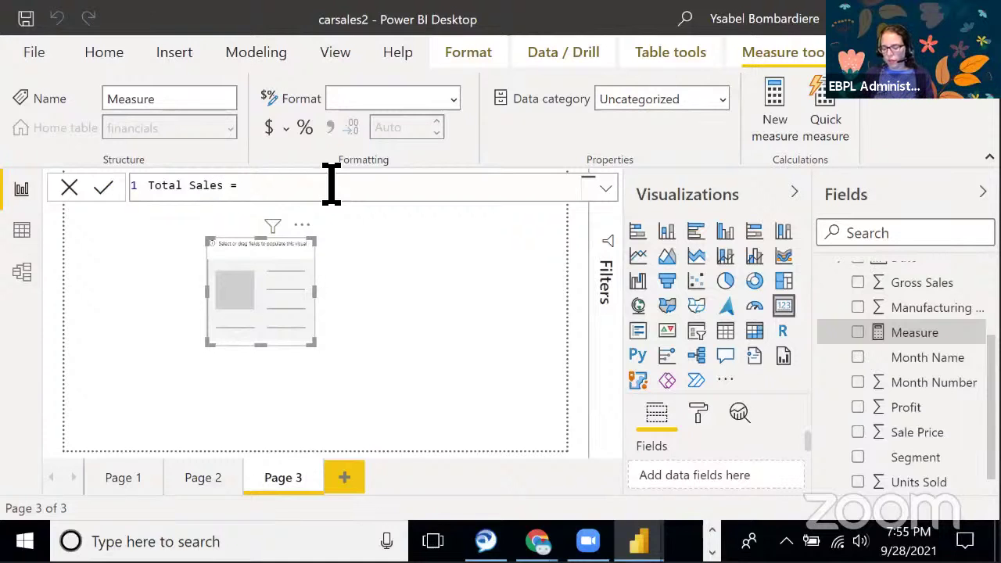
{"action": "type", "text": "Su"}
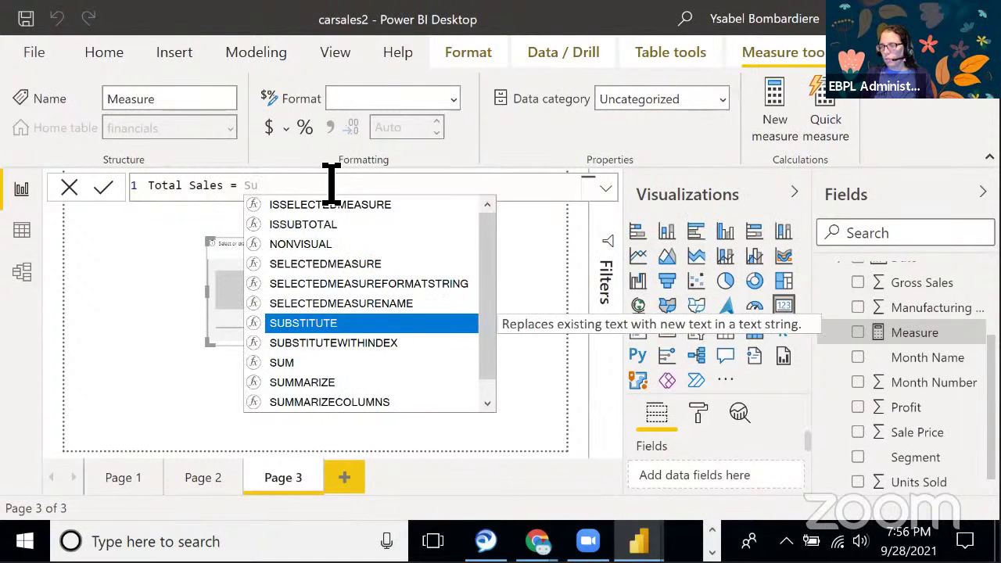
{"action": "type", "text": "m"}
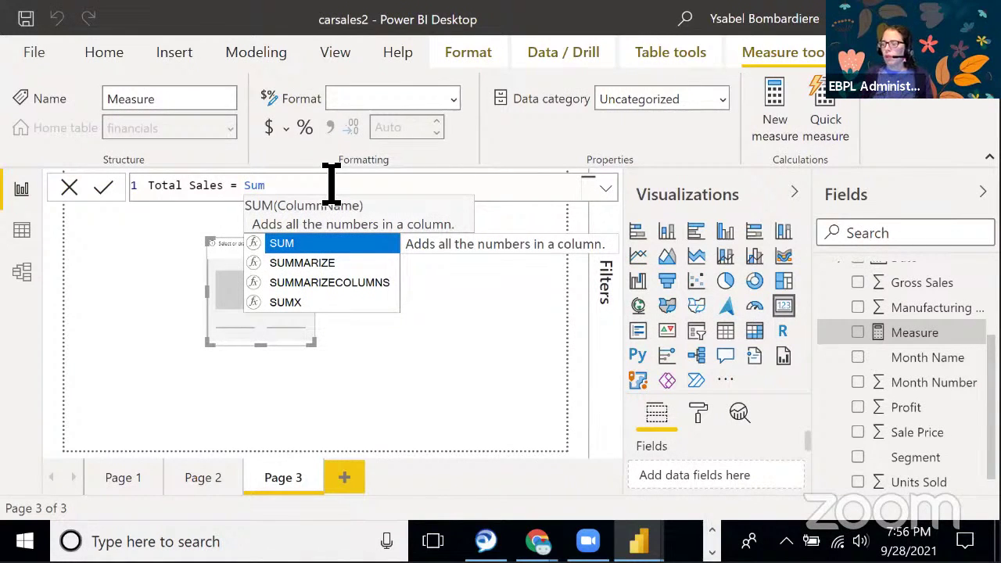
{"action": "left_click", "coordinate": [332, 250]}
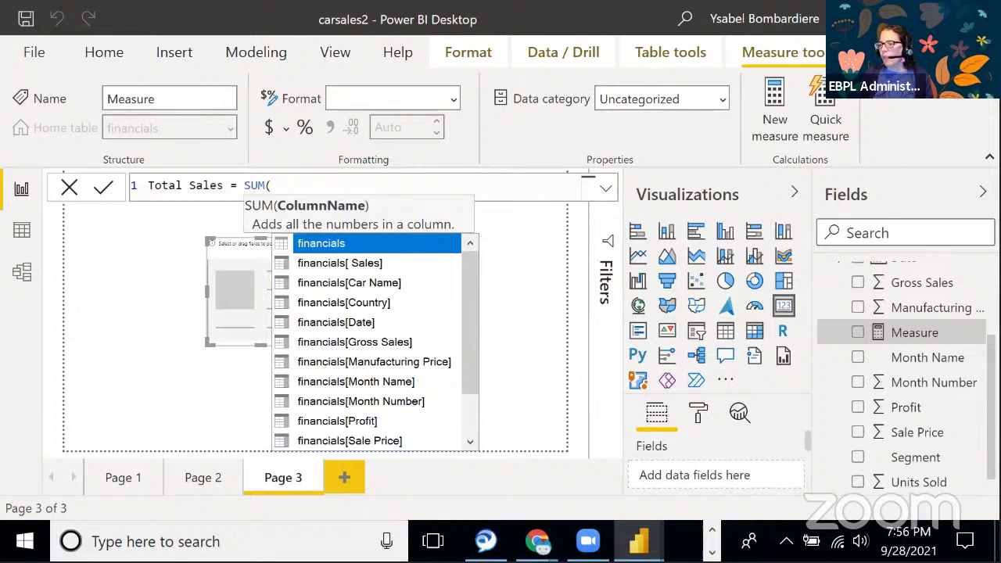
{"action": "key", "text": "Escape"}
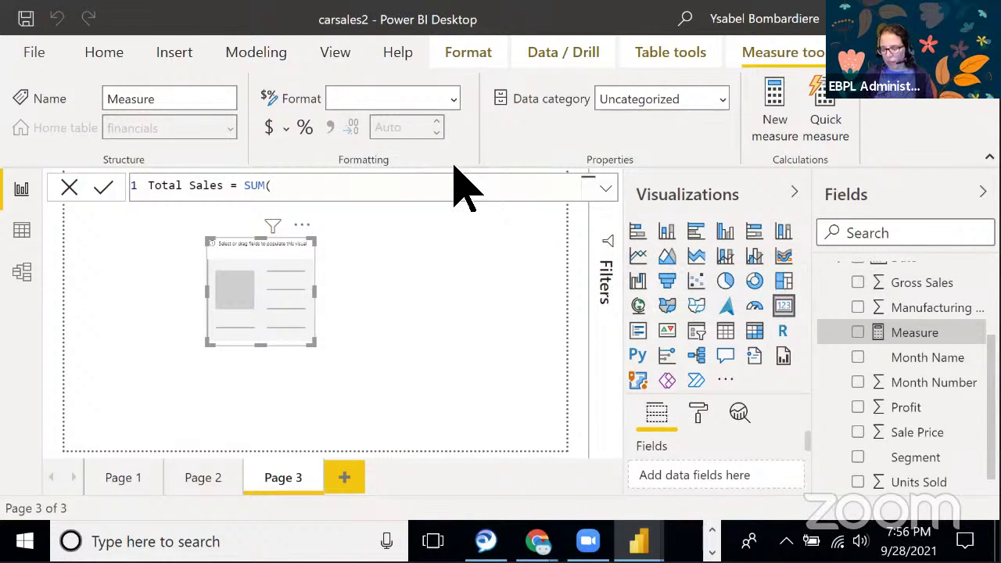
{"action": "type", "text": "f"}
{"action": "type", "text": "ro"}
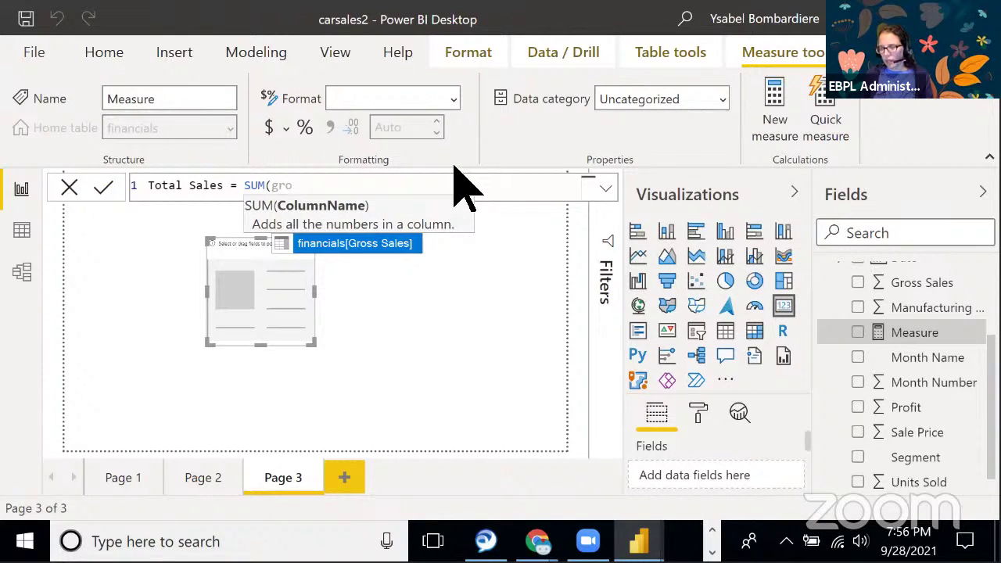
{"action": "type", "text": "s"}
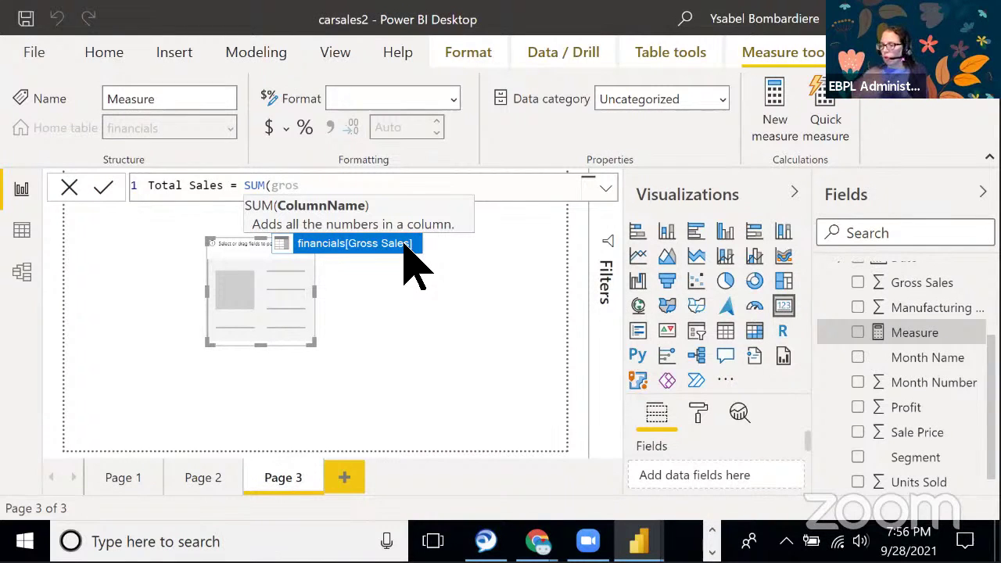
{"action": "left_click", "coordinate": [377, 244]}
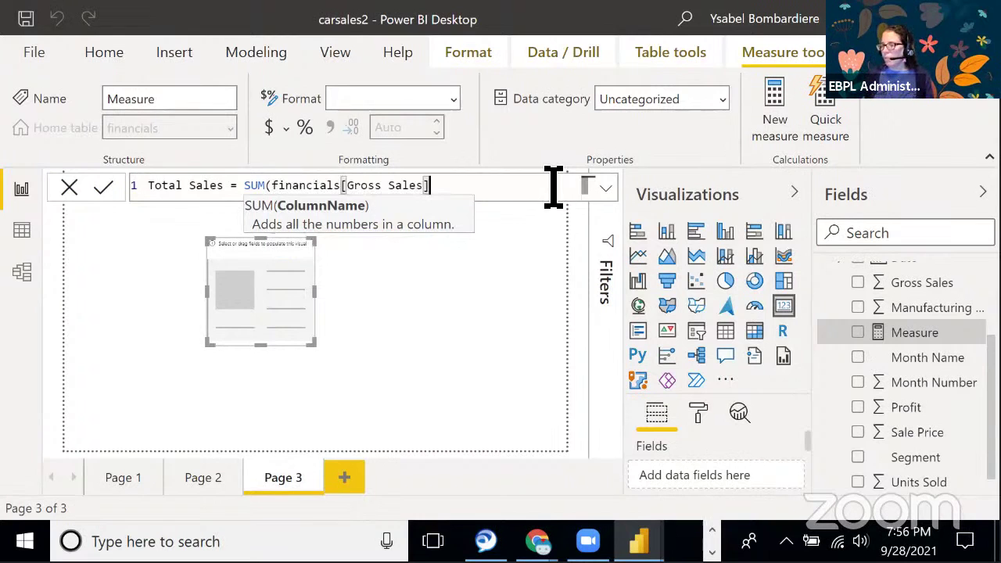
{"action": "type", "text": ")"}
{"action": "key", "text": "Return"}
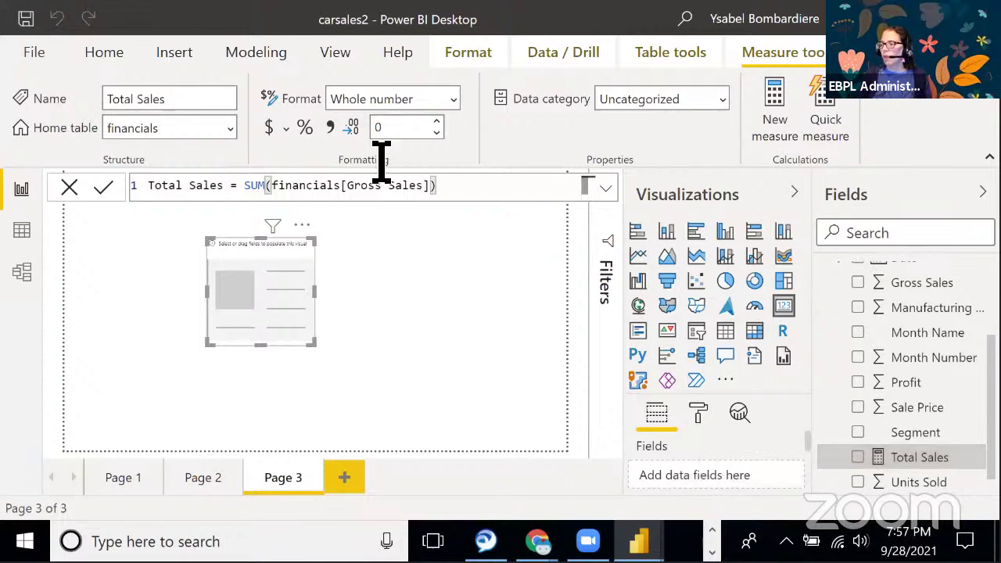
Fill the empty card on Page 3 with the Total Sales measure and move the card toward the page's upper-left corner
{"action": "left_click", "coordinate": [369, 297]}
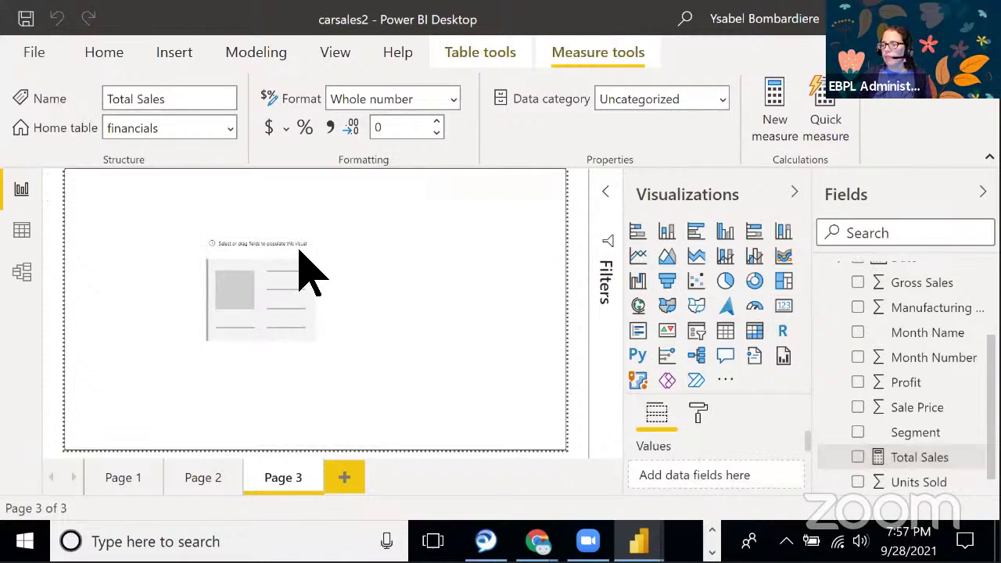
{"action": "left_click", "coordinate": [292, 257]}
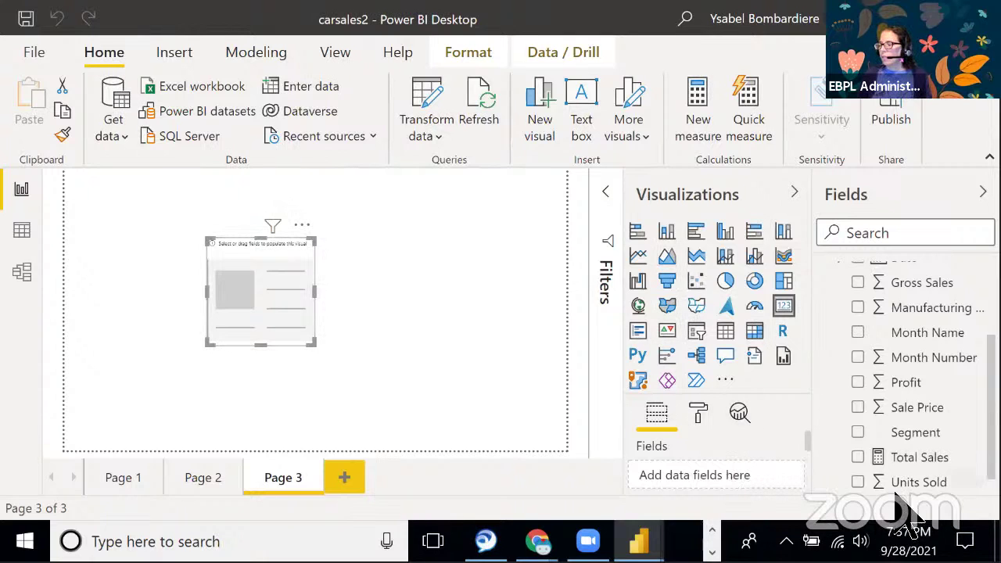
{"action": "left_click_drag", "start_coordinate": [914, 461], "coordinate": [699, 475]}
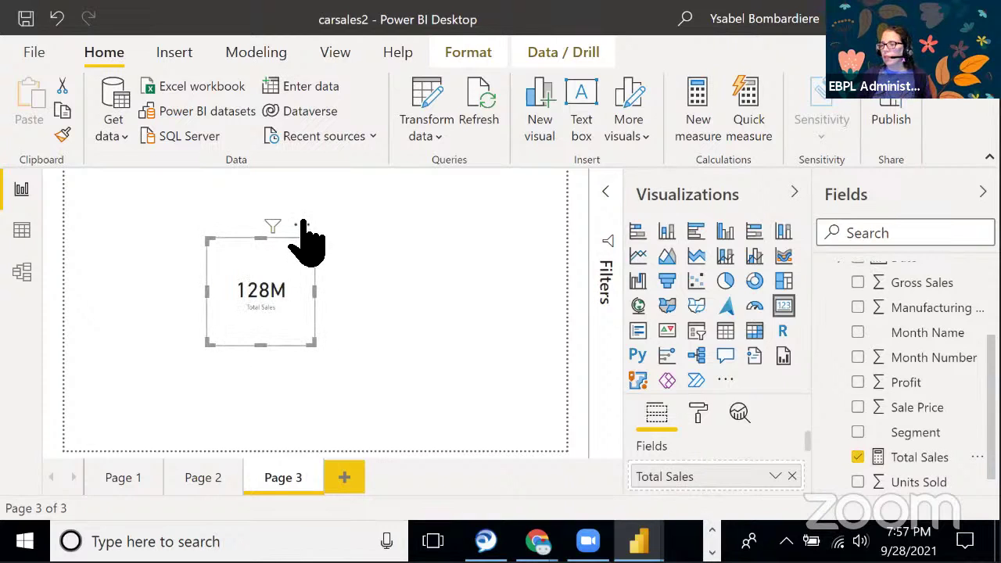
{"action": "left_click_drag", "start_coordinate": [246, 211], "coordinate": [196, 205]}
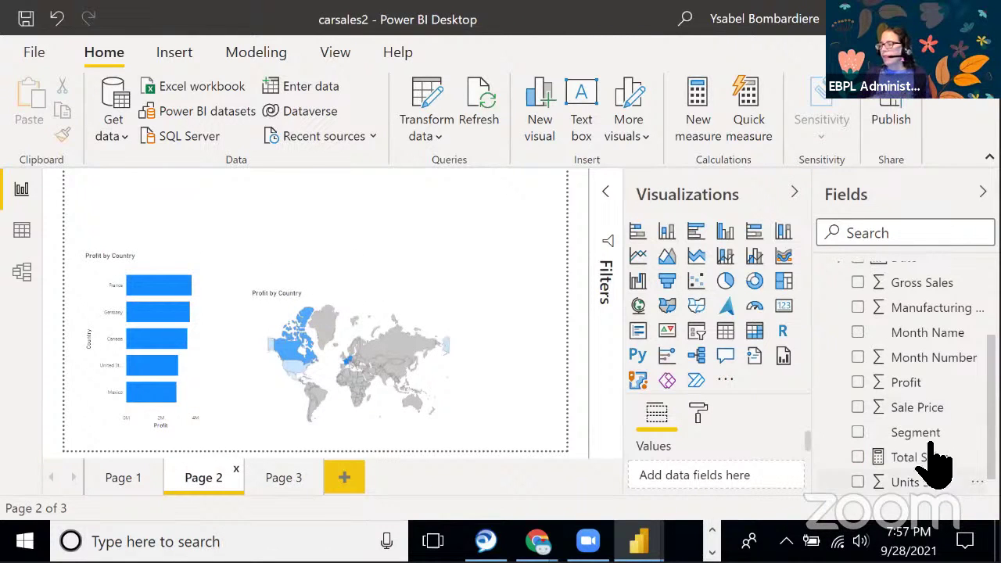
{"action": "left_click", "coordinate": [301, 478]}
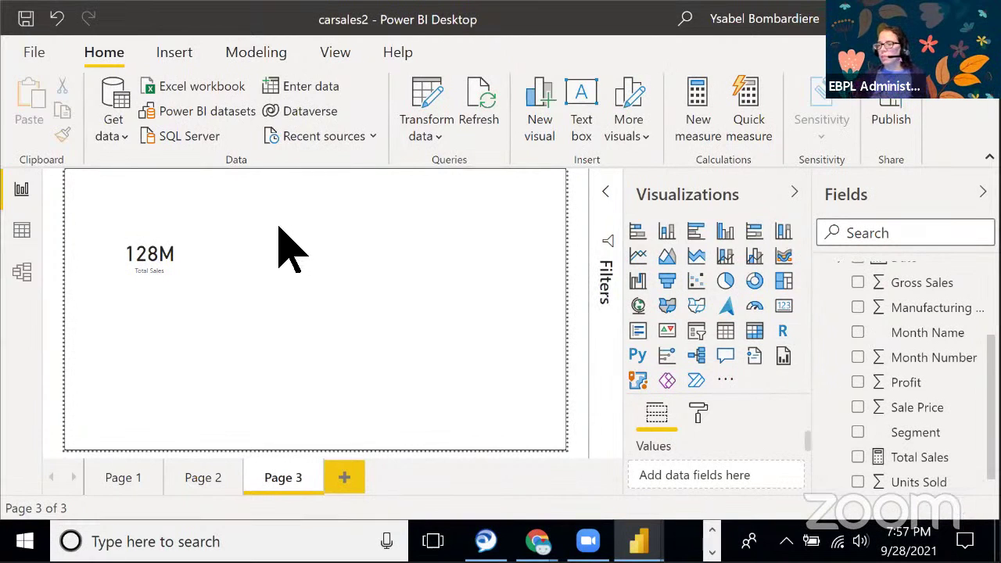
Create another measure in the financials table and name it average Total sales
{"action": "left_click", "coordinate": [698, 103]}
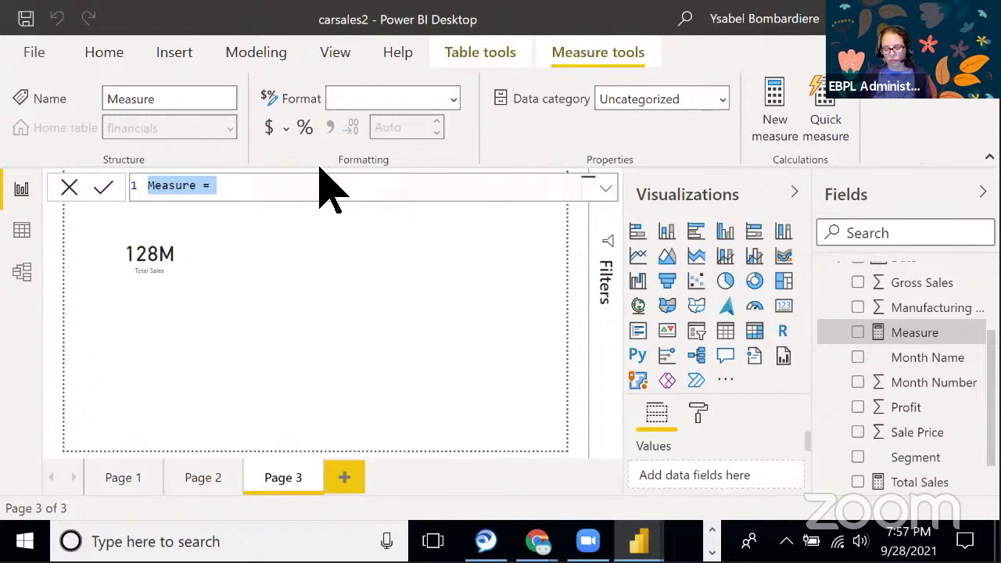
{"action": "type", "text": "averag"}
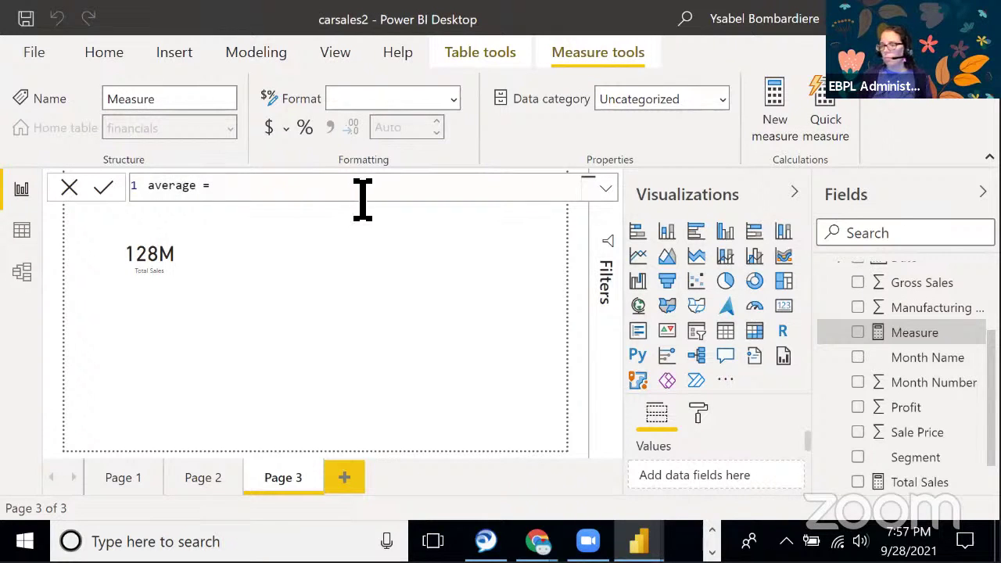
{"action": "left_click", "coordinate": [201, 185]}
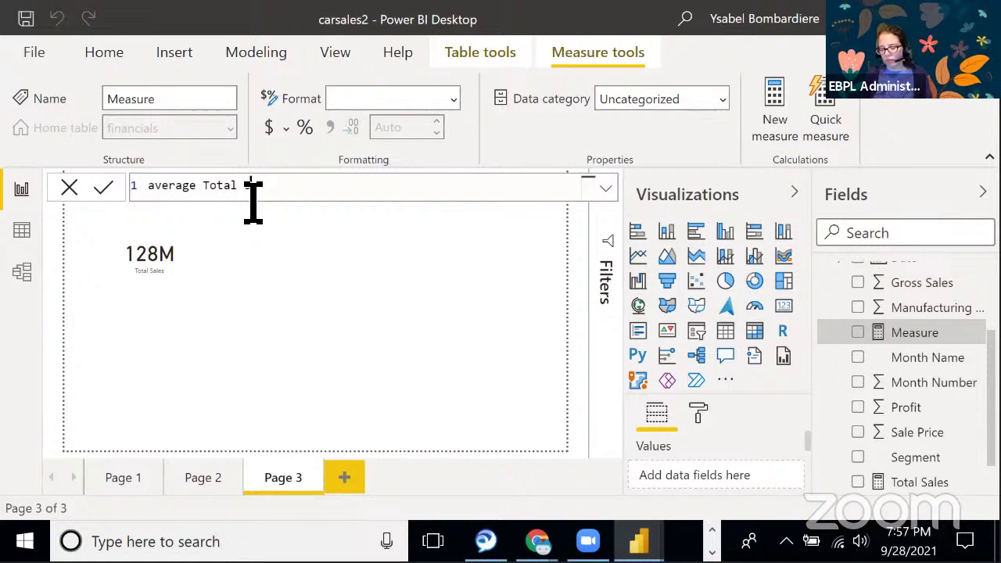
{"action": "type", "text": "Total sales ="}
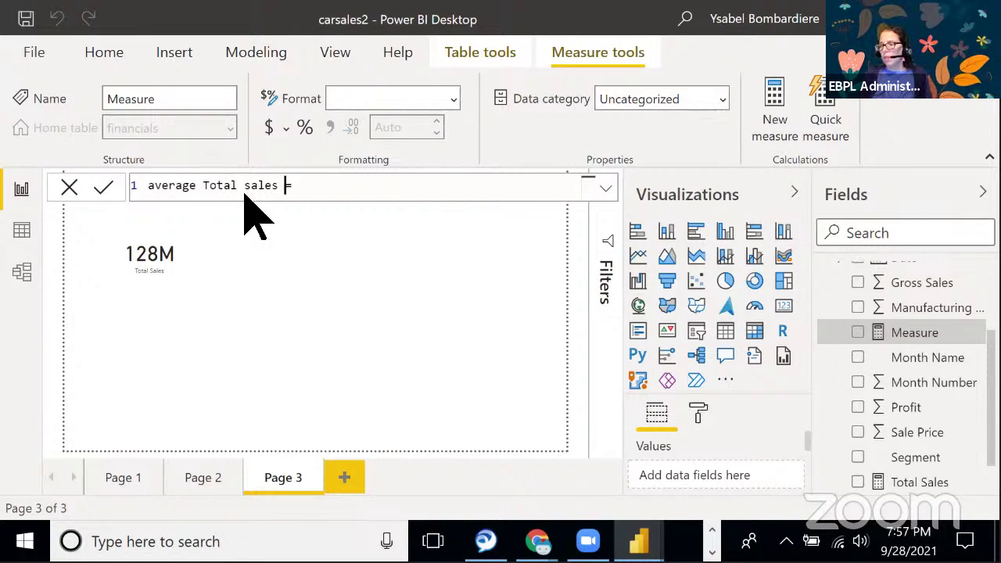
{"action": "left_click", "coordinate": [323, 192]}
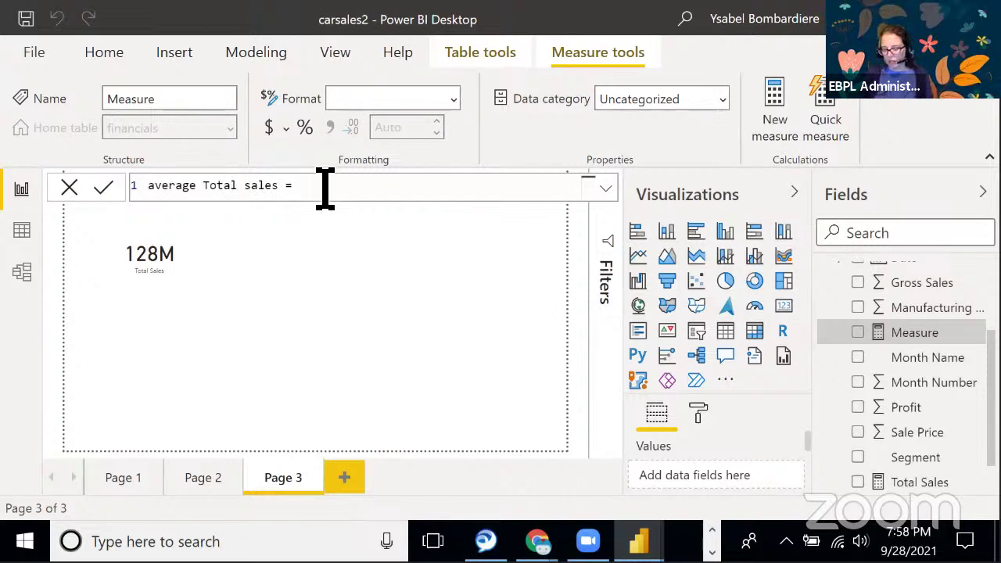
Define the average Total sales measure as AVERAGE(financials[Gross Sales]) and commit the formula
{"action": "type", "text": "av"}
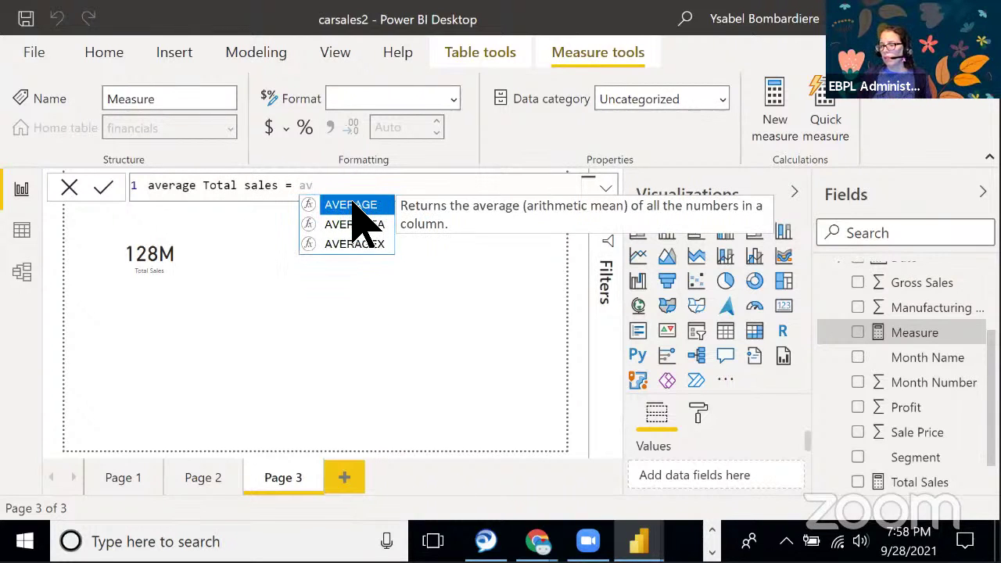
{"action": "left_click", "coordinate": [356, 205]}
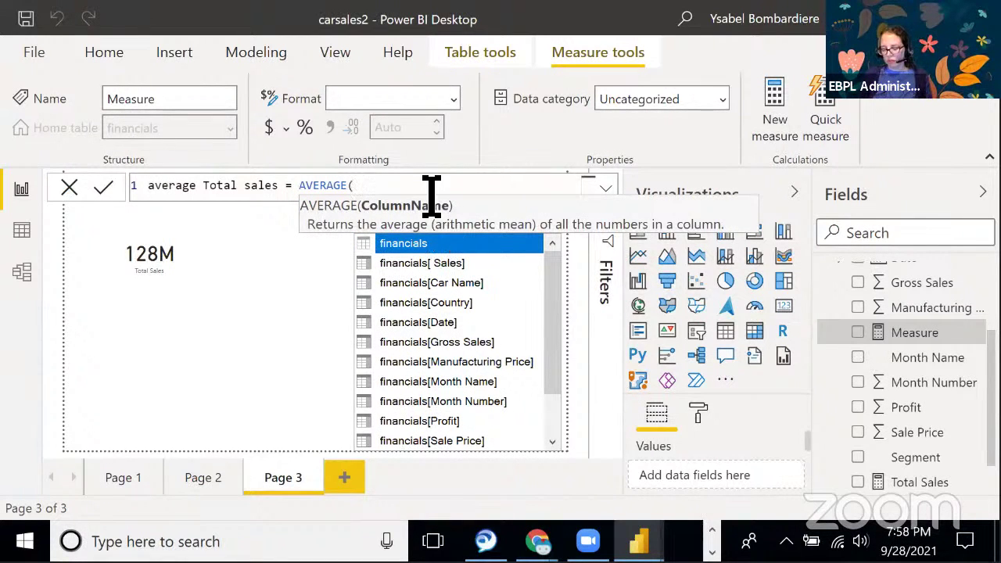
{"action": "type", "text": "tota"}
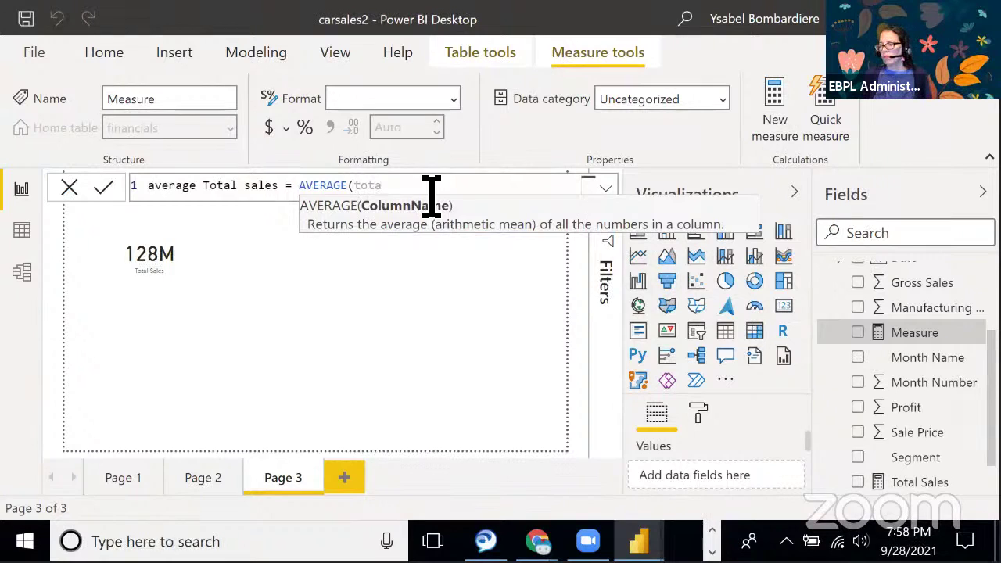
{"action": "key", "text": "BackSpace"}
{"action": "key", "text": "BackSpace"}
{"action": "type", "text": "gr"}
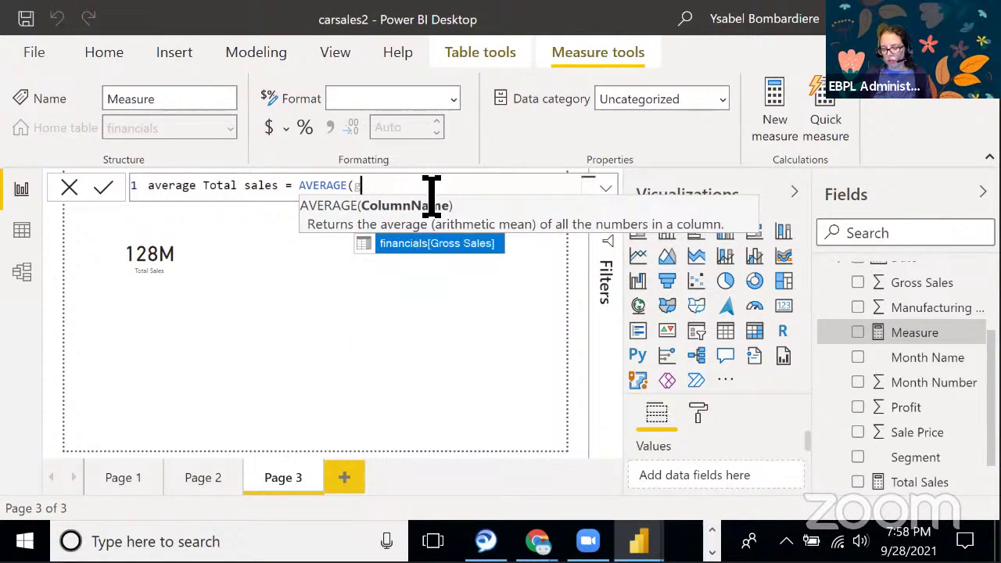
{"action": "left_click", "coordinate": [467, 244]}
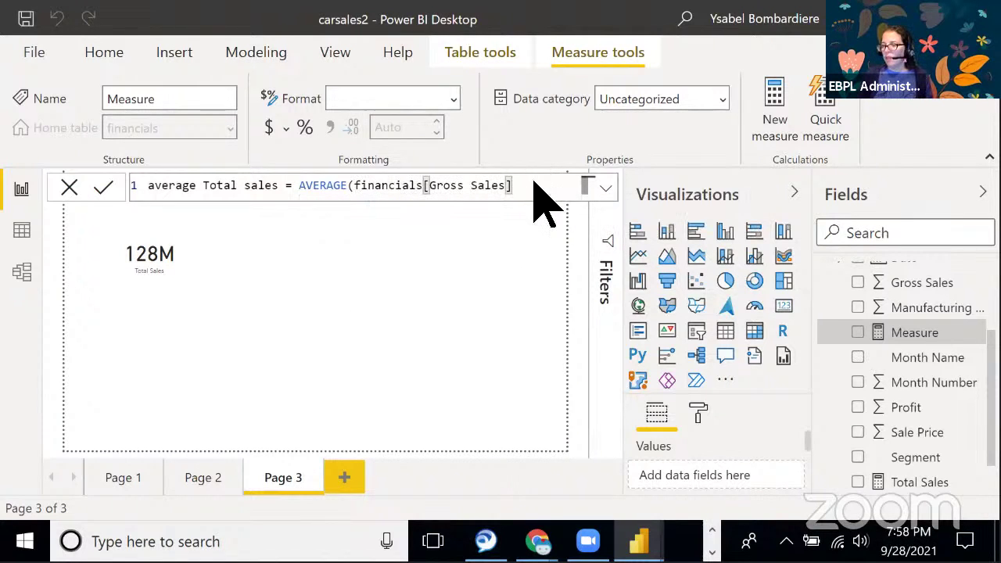
{"action": "type", "text": ")"}
{"action": "key", "text": "Return"}
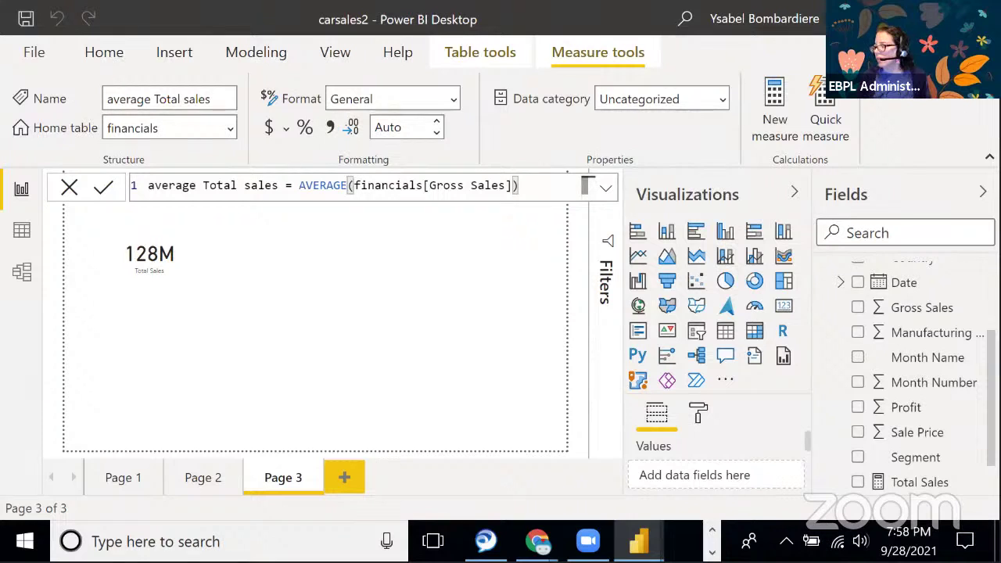
Add a card showing the average Total sales measure and place it directly right of the Total Sales card
{"action": "scroll", "coordinate": [916, 379], "scroll_direction": "down", "scroll_amount": 2}
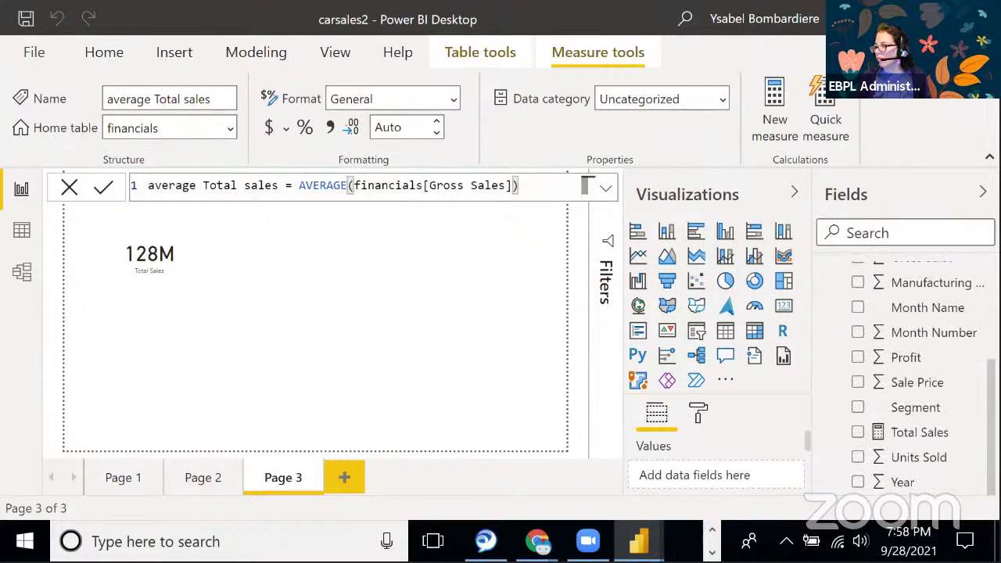
{"action": "scroll", "coordinate": [907, 368], "scroll_direction": "up", "scroll_amount": 3}
{"action": "left_click", "coordinate": [397, 258]}
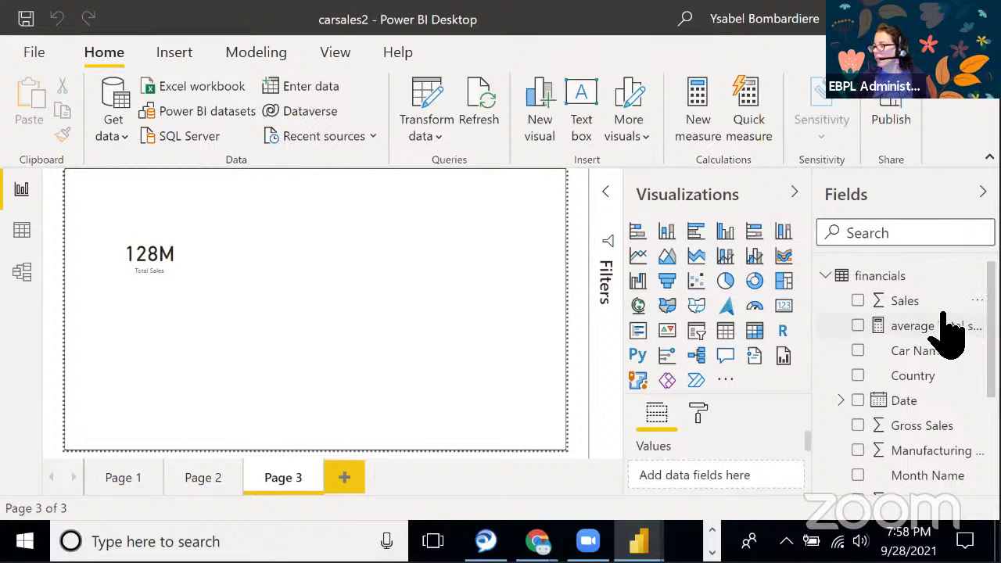
{"action": "left_click", "coordinate": [784, 307]}
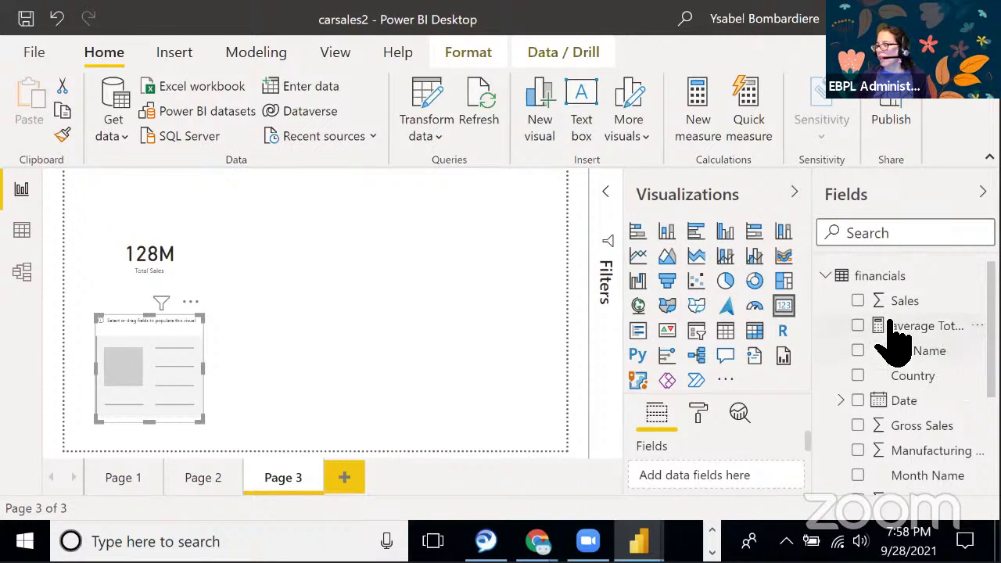
{"action": "left_click", "coordinate": [857, 326]}
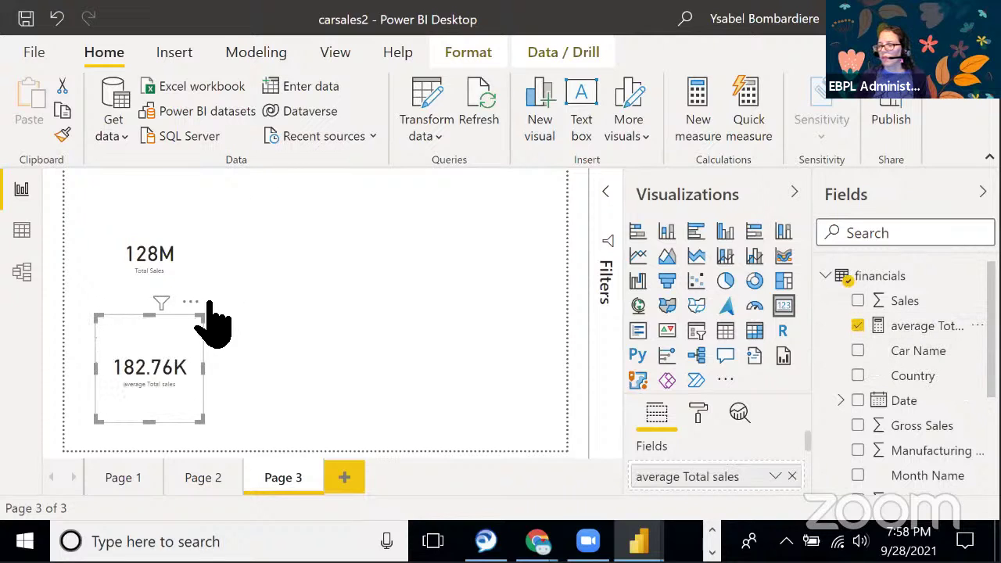
{"action": "left_click_drag", "start_coordinate": [209, 301], "coordinate": [314, 218]}
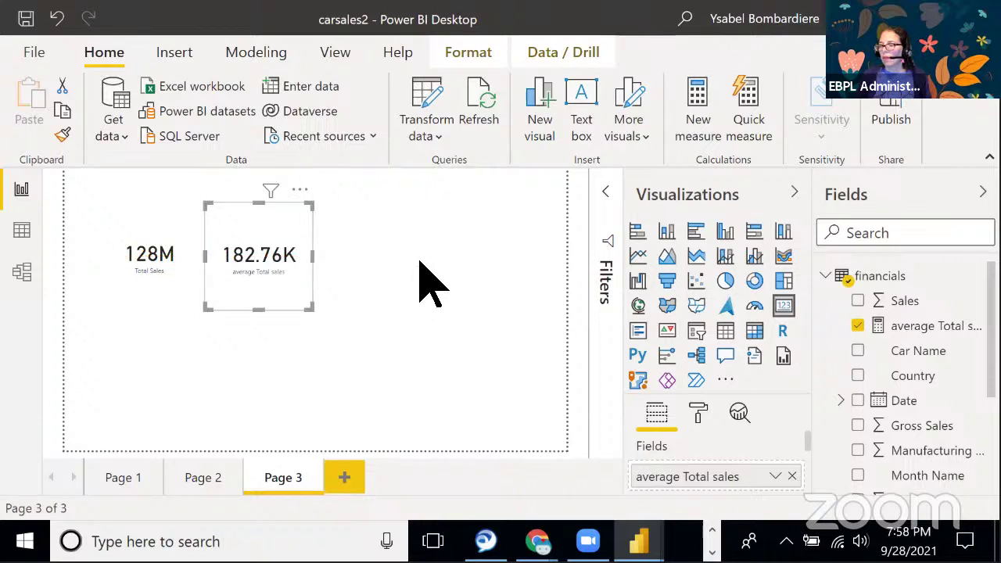
{"action": "left_click", "coordinate": [421, 279]}
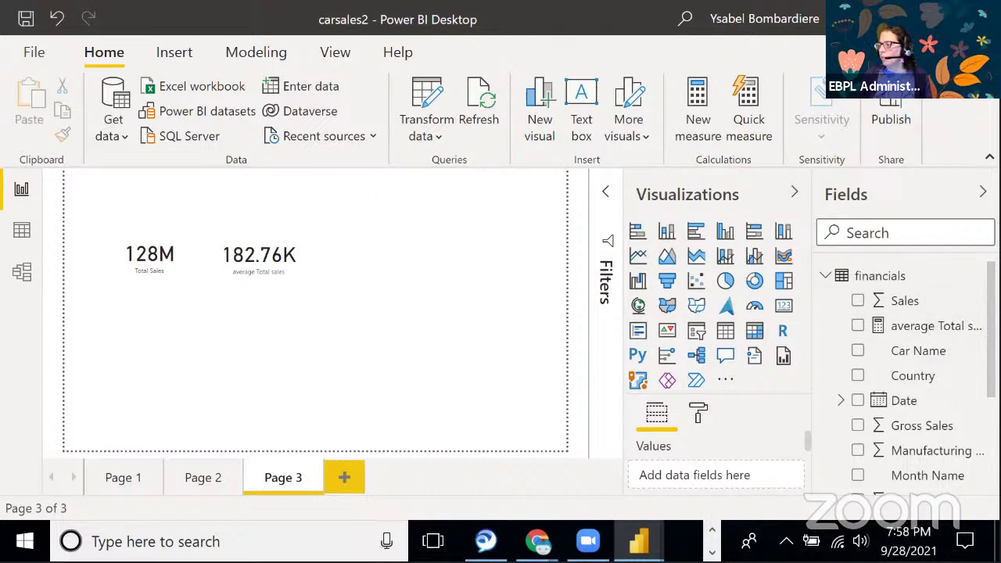
Create another measure in the financials table and name it Max - Min Sales
{"action": "scroll", "coordinate": [906, 376], "scroll_direction": "down", "scroll_amount": 1}
{"action": "scroll", "coordinate": [907, 376], "scroll_direction": "up", "scroll_amount": 1}
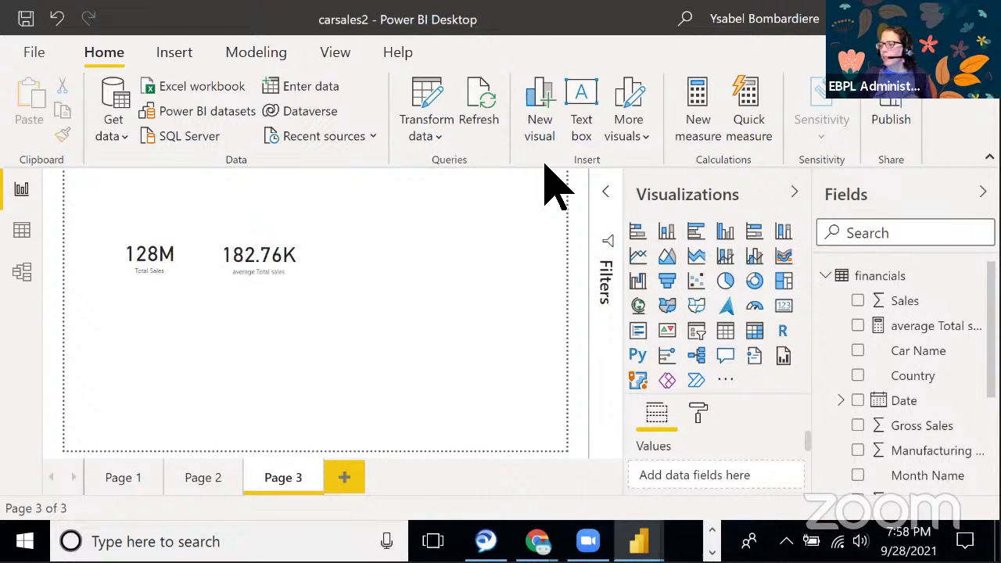
{"action": "left_click", "coordinate": [699, 117]}
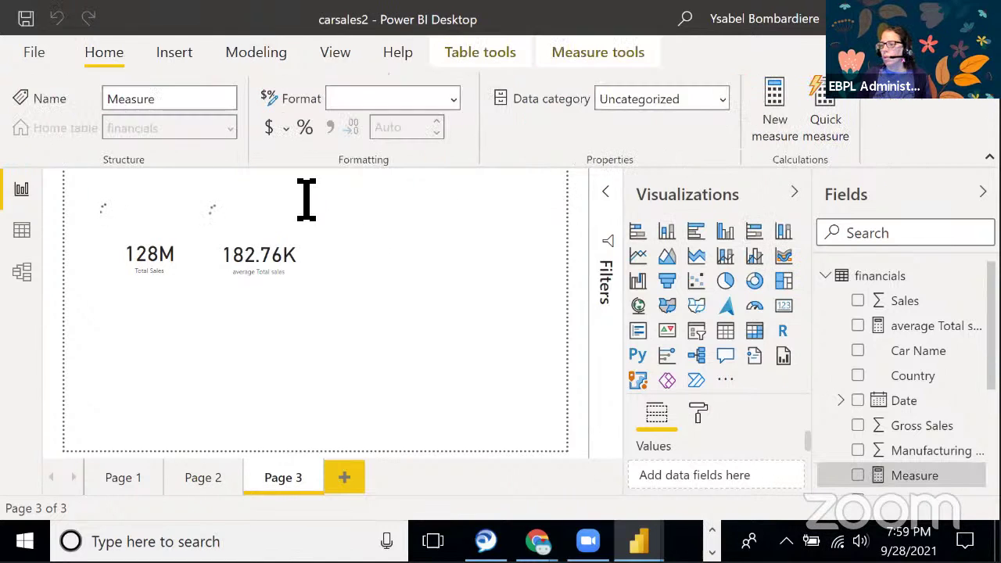
{"action": "left_click", "coordinate": [205, 188]}
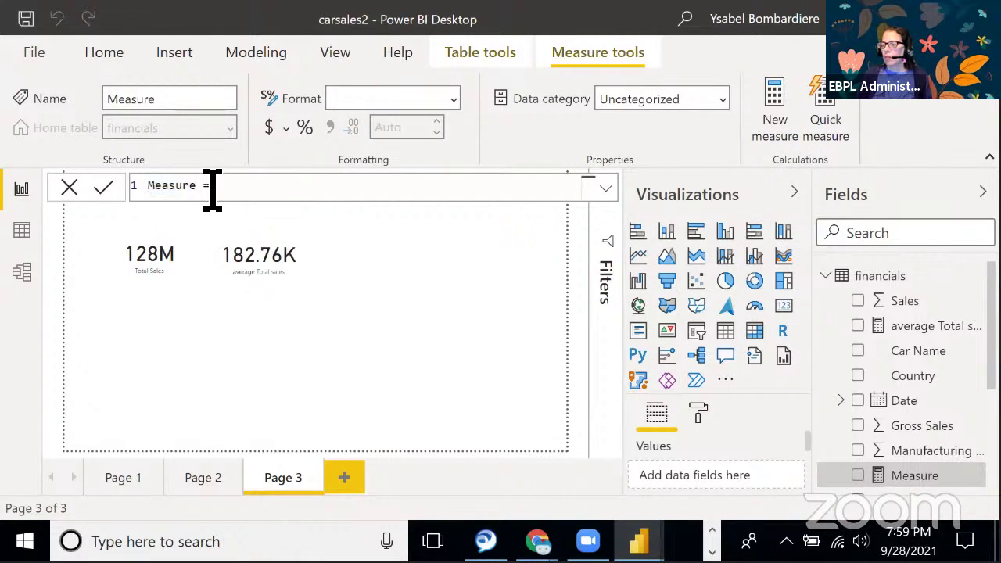
{"action": "left_click_drag", "start_coordinate": [203, 189], "coordinate": [148, 186]}
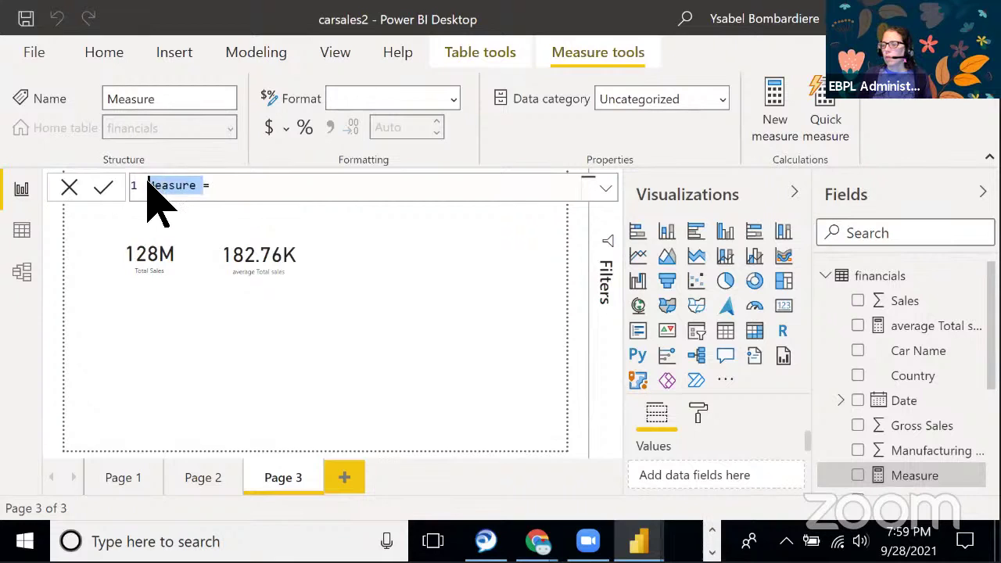
{"action": "left_click", "coordinate": [202, 186]}
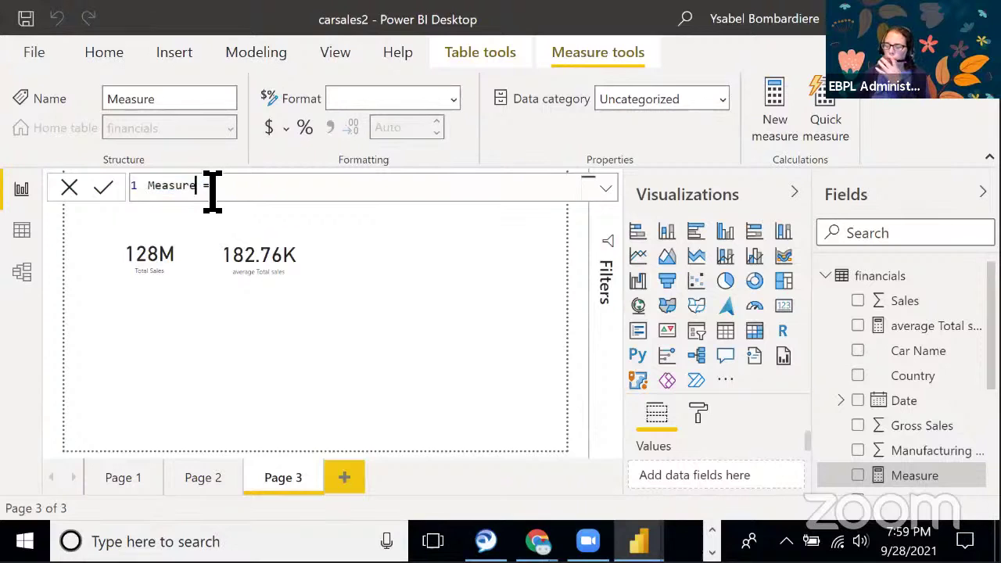
{"action": "left_click_drag", "start_coordinate": [194, 188], "coordinate": [138, 196]}
{"action": "type", "text": "Ma"}
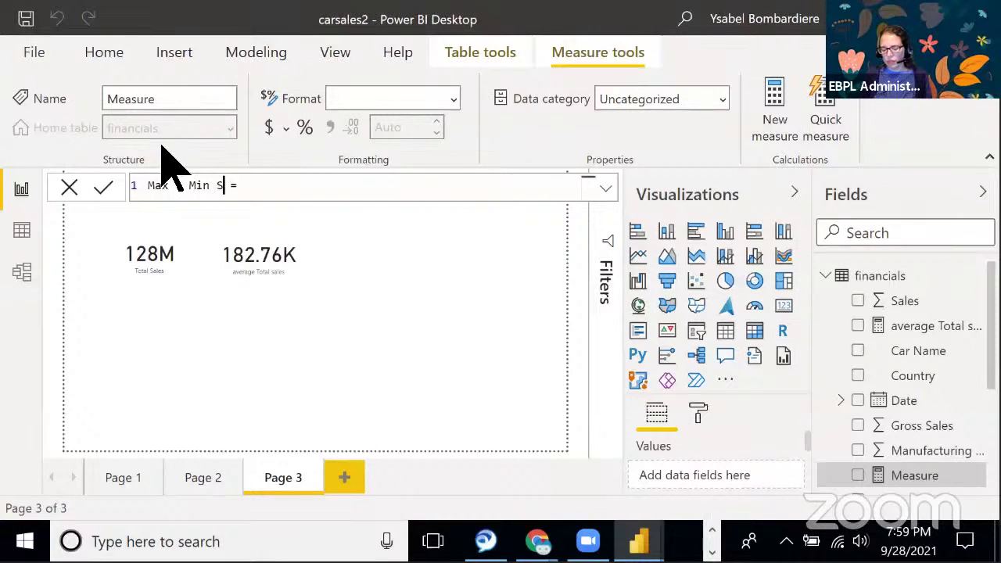
{"action": "type", "text": "x - Min Sales = "}
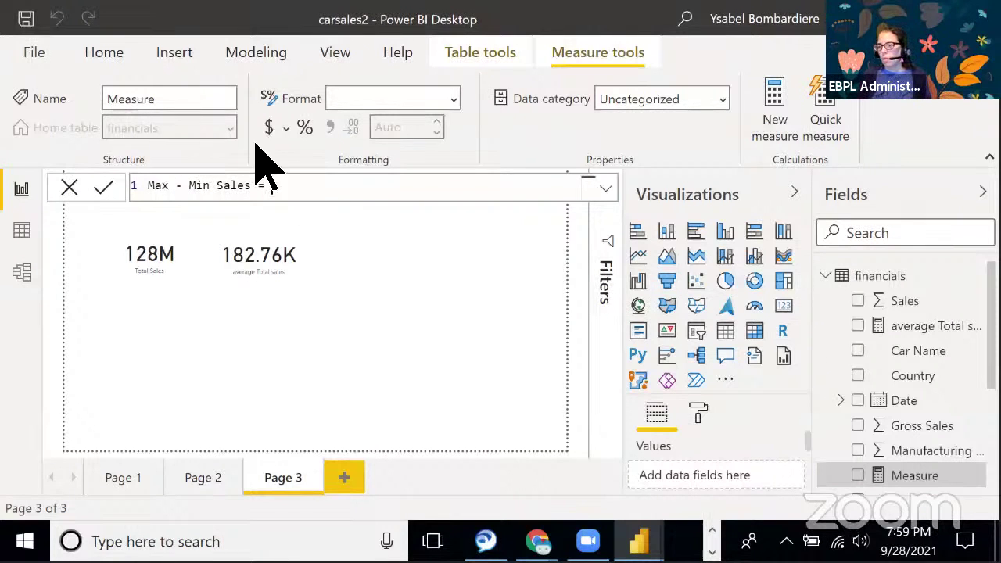
Begin the Max - Min Sales formula with MAX(financials[Gross Sales])
{"action": "type", "text": "Max"}
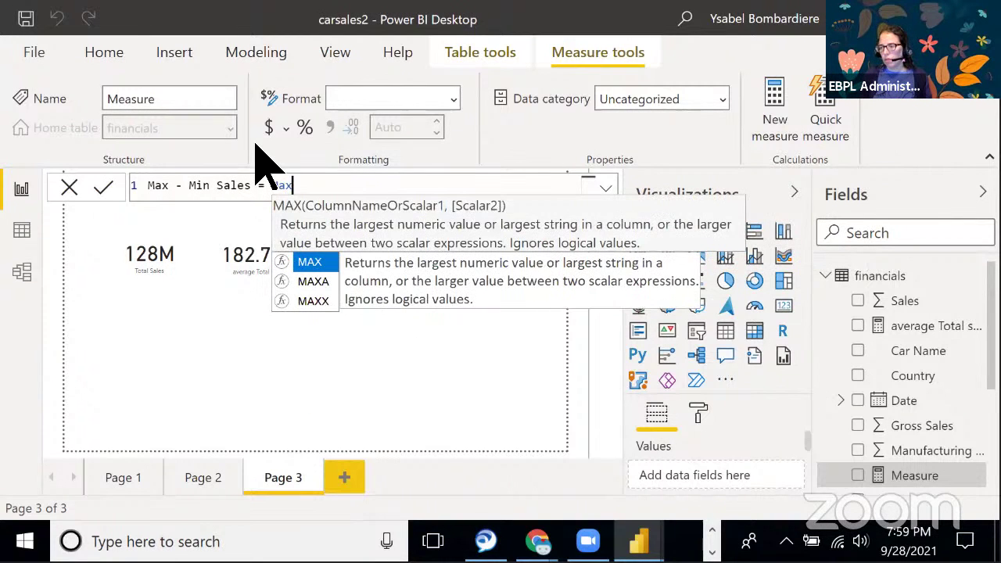
{"action": "left_click", "coordinate": [329, 262]}
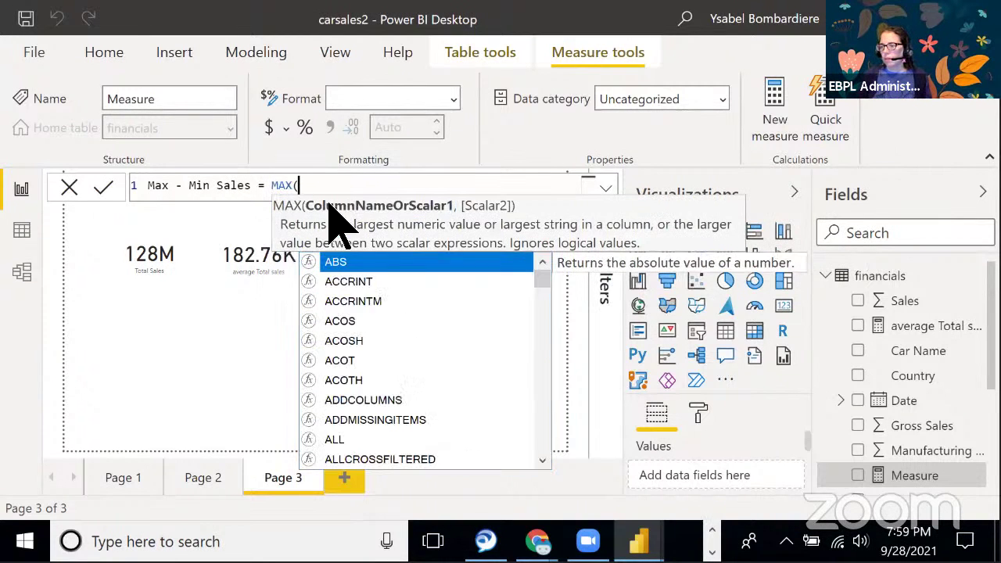
{"action": "type", "text": "Gr"}
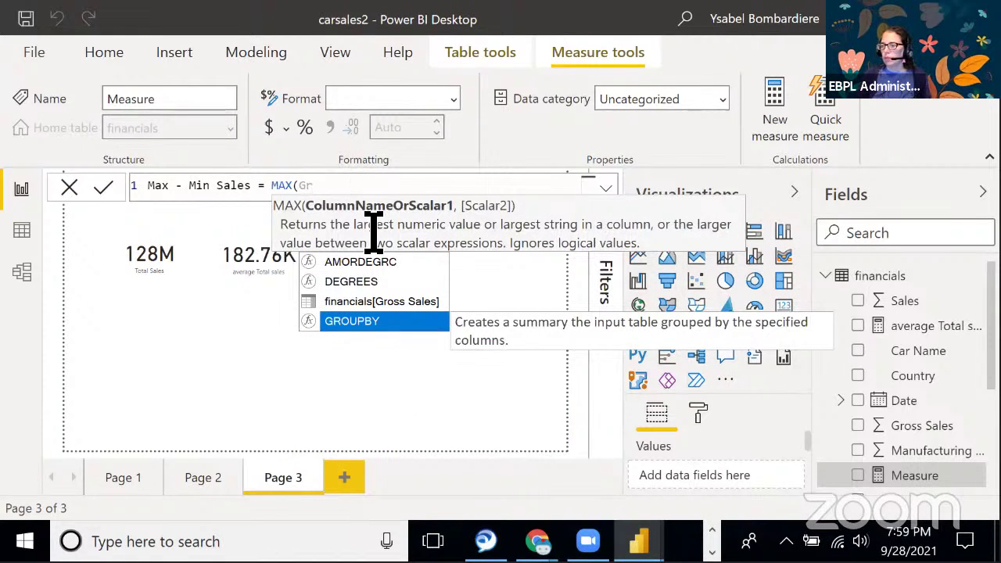
{"action": "key", "text": "BackSpace"}
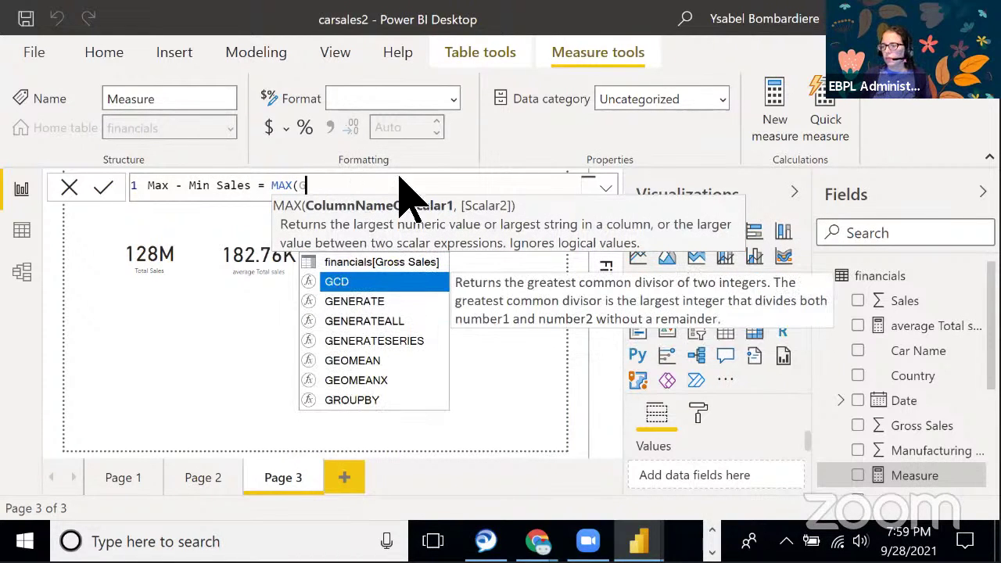
{"action": "left_click", "coordinate": [423, 263]}
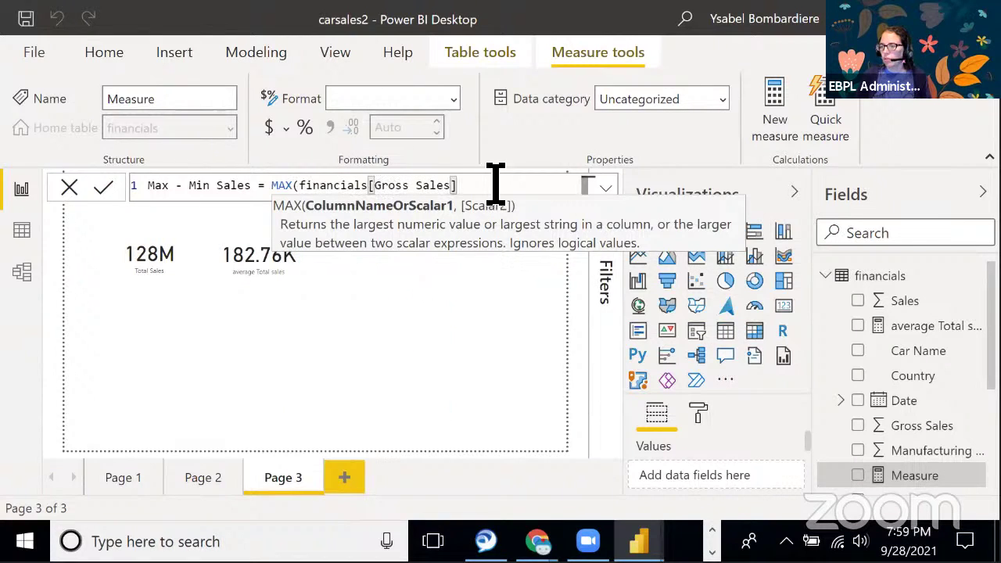
{"action": "type", "text": ")"}
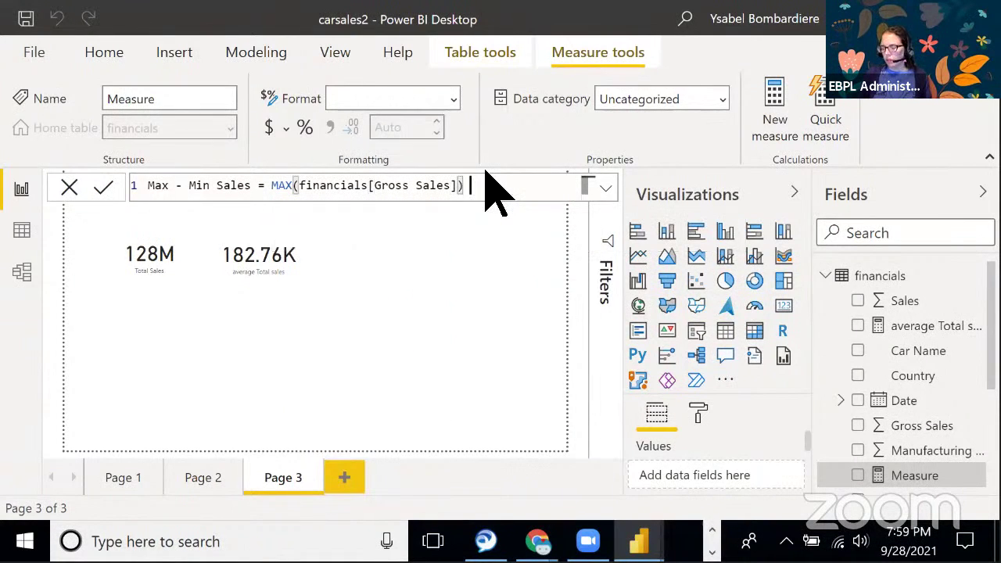
Subtract MIN(financials[Gross Sales]) in the Max - Min Sales formula and commit the measure
{"action": "type", "text": " - "}
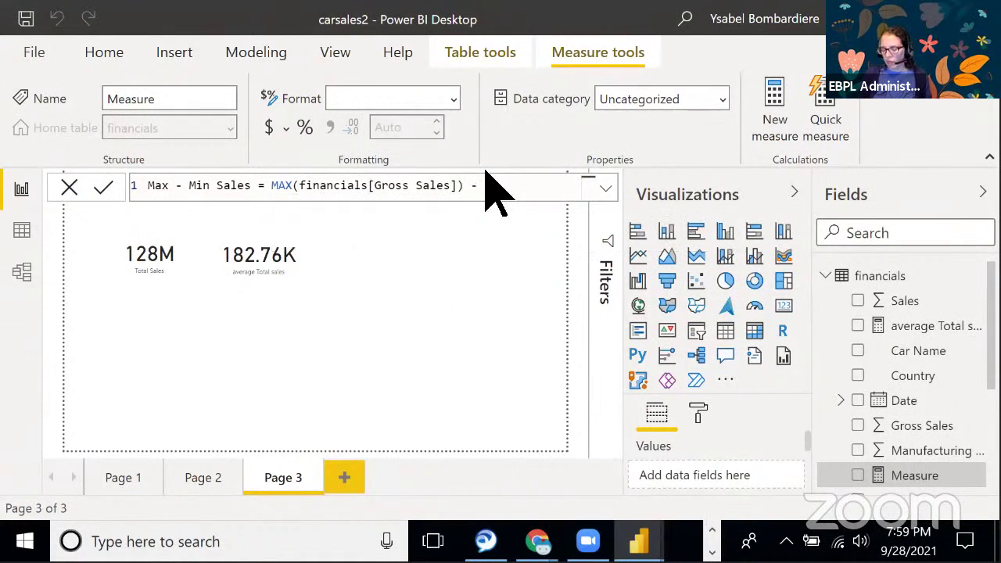
{"action": "type", "text": "Min"}
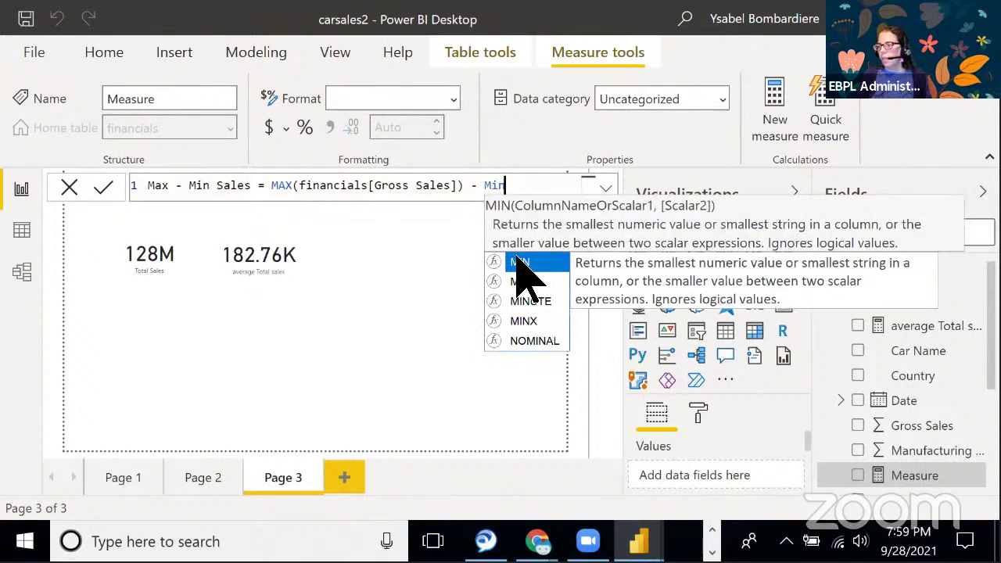
{"action": "left_click", "coordinate": [519, 263]}
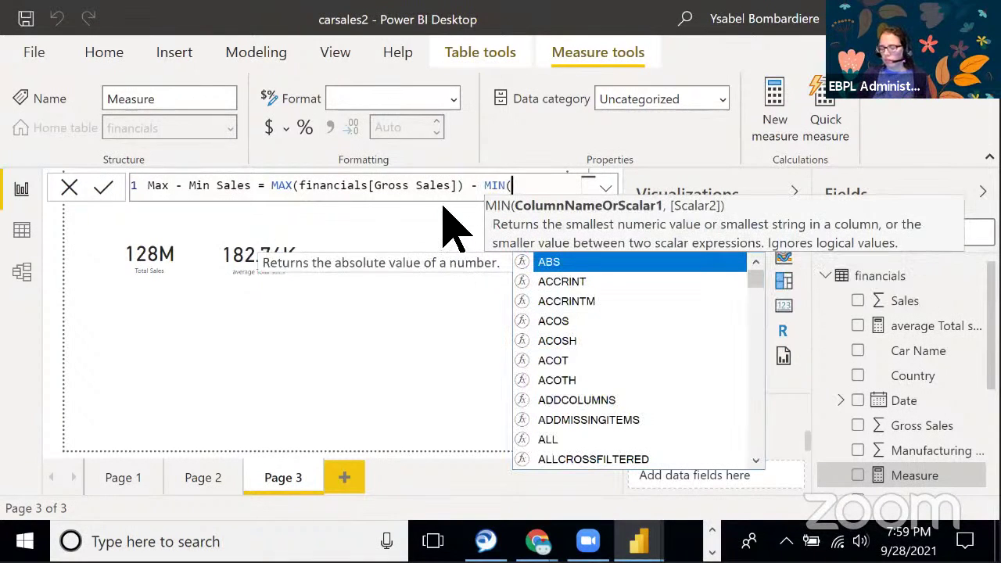
{"action": "type", "text": "Gro"}
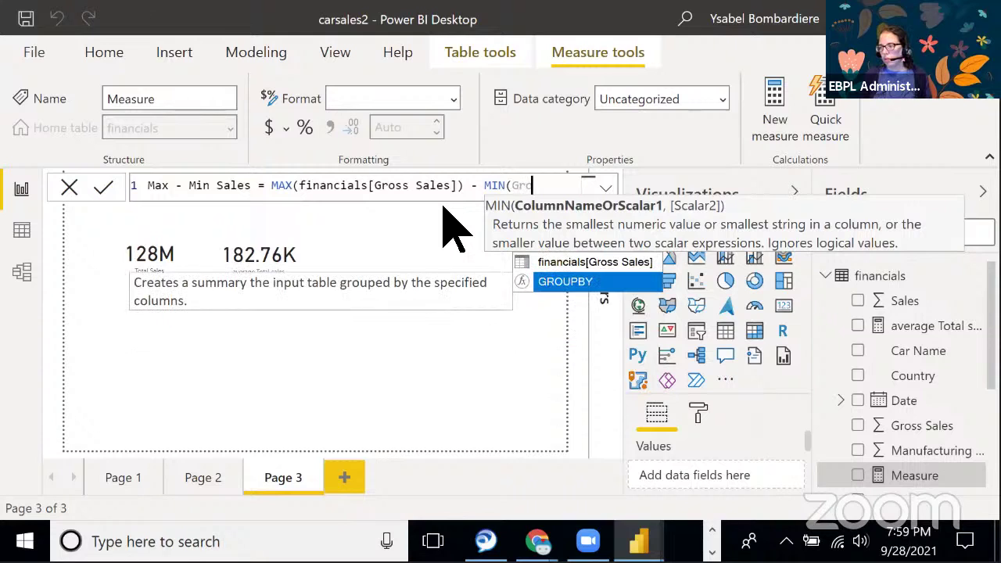
{"action": "left_click", "coordinate": [597, 264]}
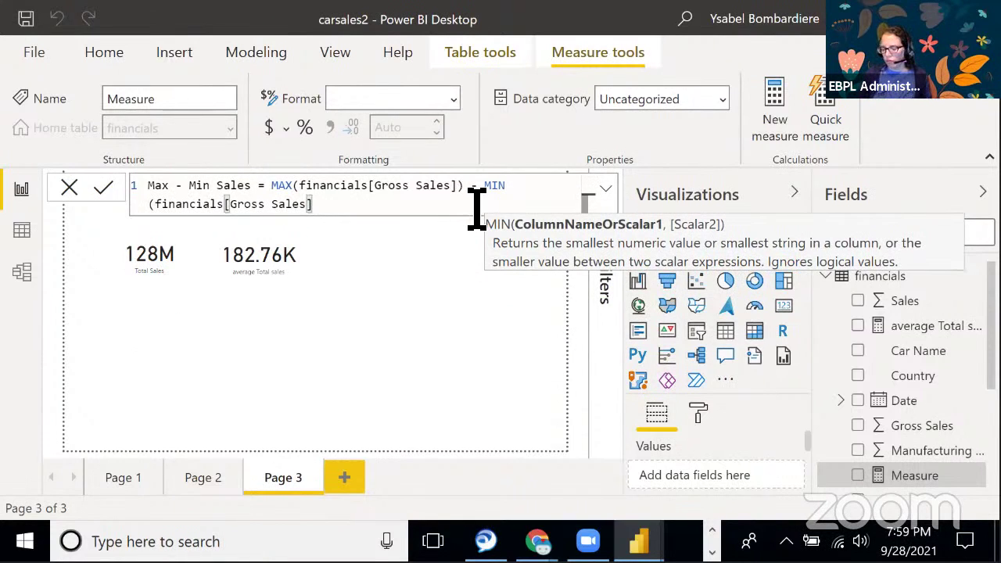
{"action": "type", "text": ")"}
{"action": "key", "text": "Return"}
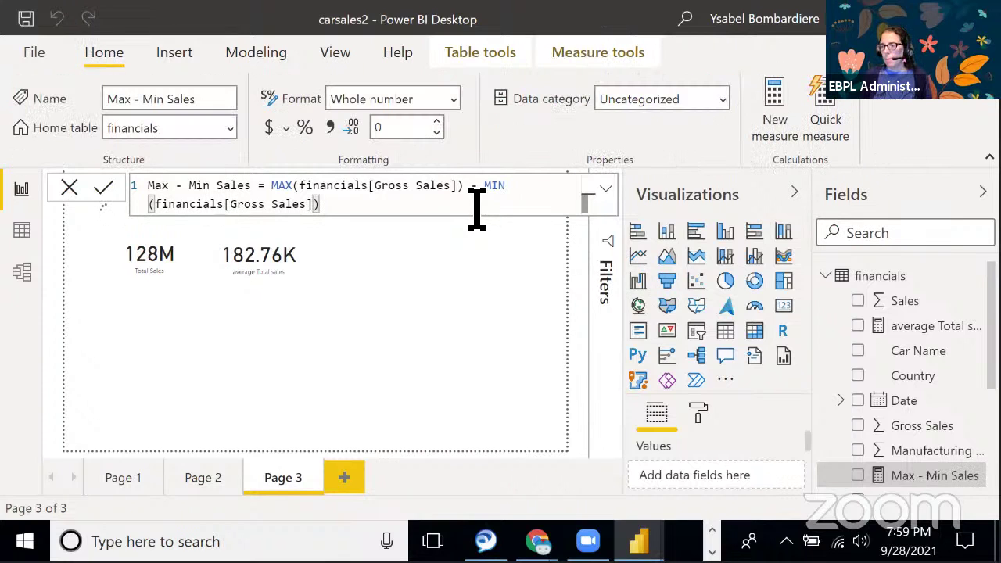
Add a card showing the Max - Min Sales measure, widen it, and place it right of the average Total sales card
{"action": "left_click", "coordinate": [423, 270]}
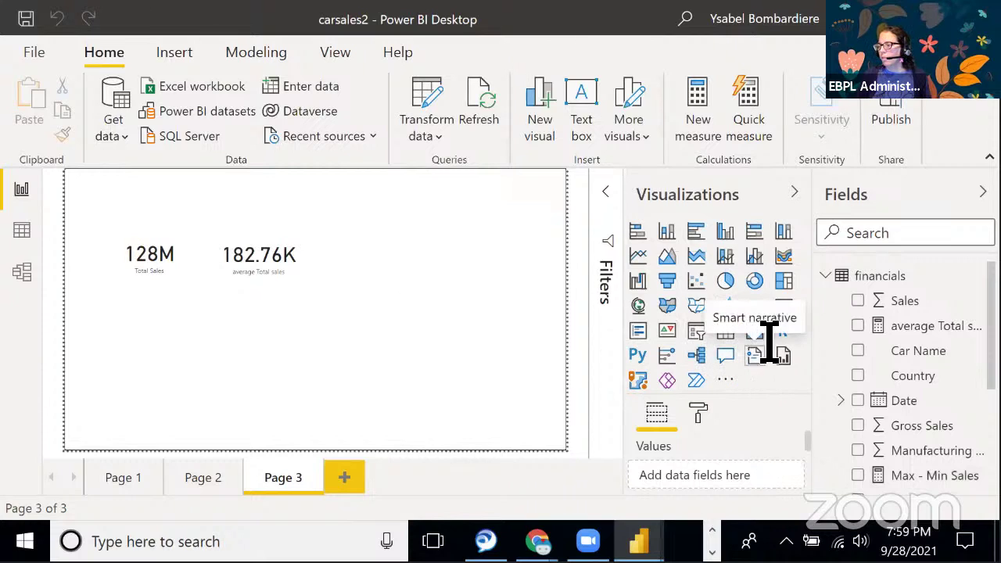
{"action": "left_click", "coordinate": [784, 305]}
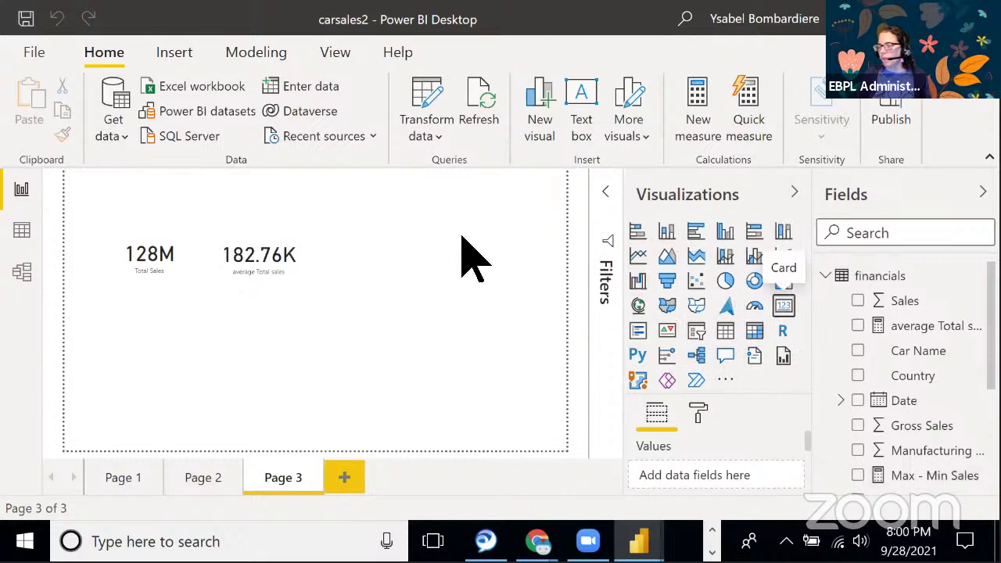
{"action": "left_click", "coordinate": [857, 475]}
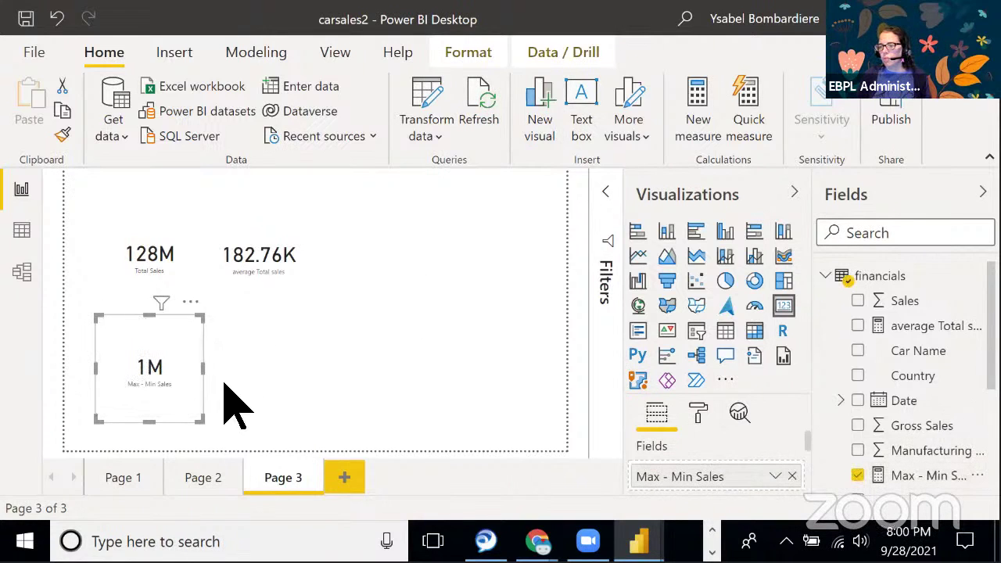
{"action": "left_click_drag", "start_coordinate": [204, 368], "coordinate": [312, 383]}
{"action": "left_click_drag", "start_coordinate": [306, 331], "coordinate": [529, 212]}
{"action": "left_click", "coordinate": [261, 342]}
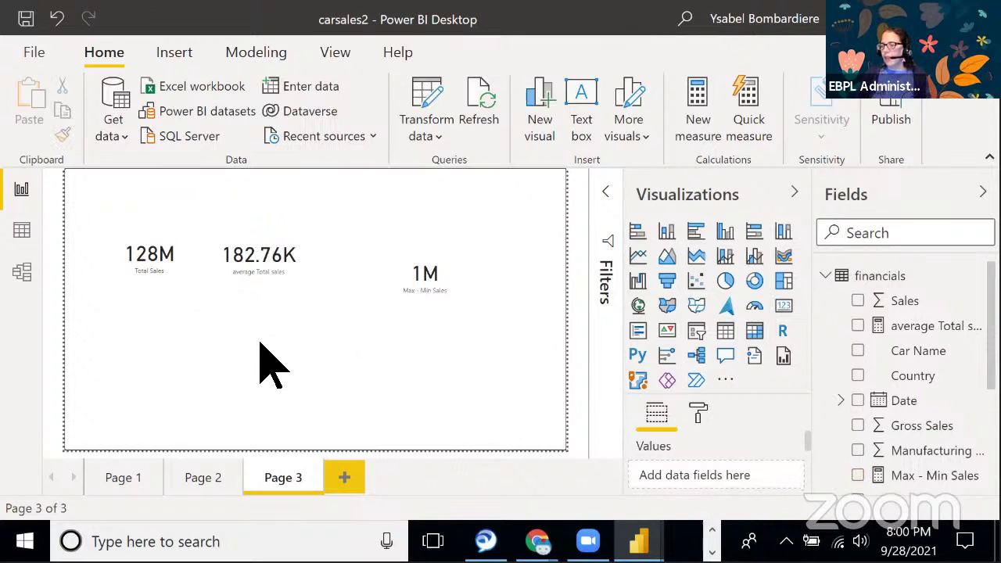
{"action": "left_click", "coordinate": [419, 284]}
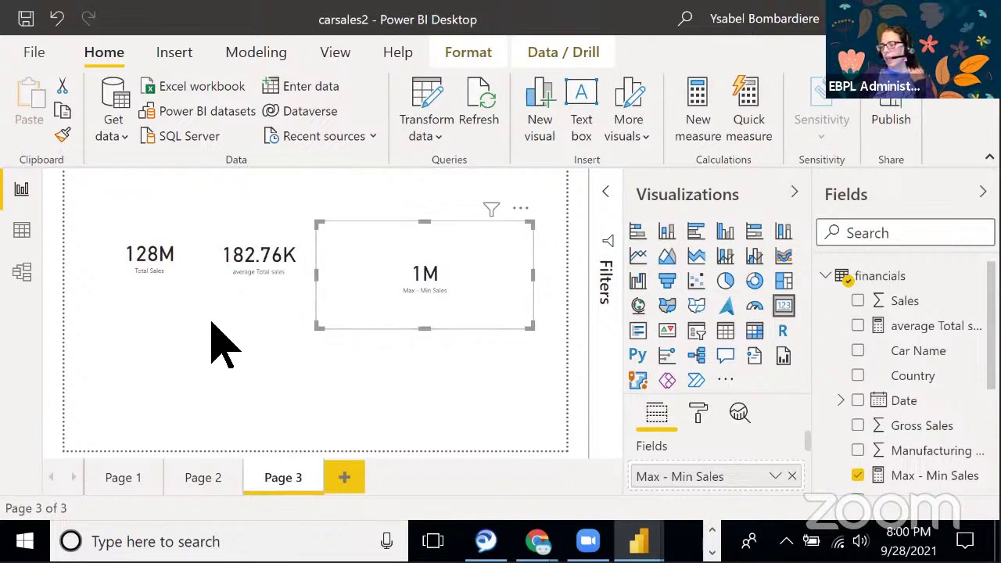
{"action": "left_click", "coordinate": [258, 245]}
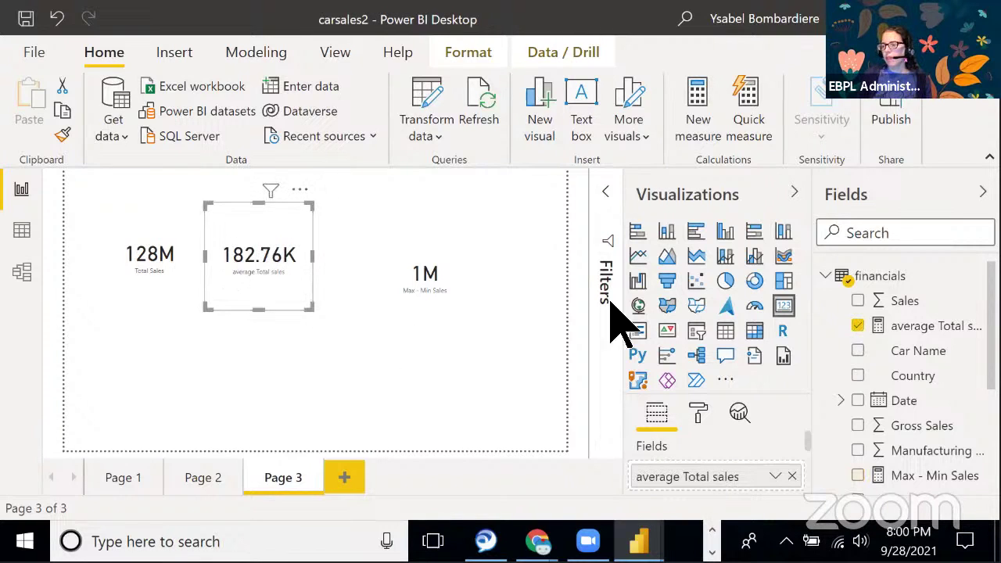
{"action": "left_click", "coordinate": [149, 246]}
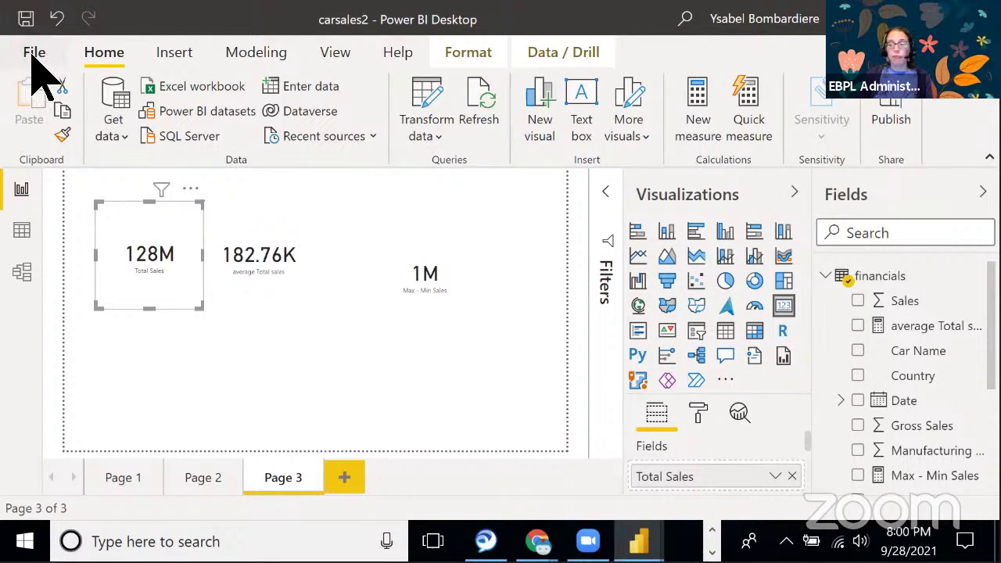
Publish the carsales2 report to My workspace in Power BI, saving the changes first, and dismiss the publishing dialog
{"action": "left_click", "coordinate": [31, 52]}
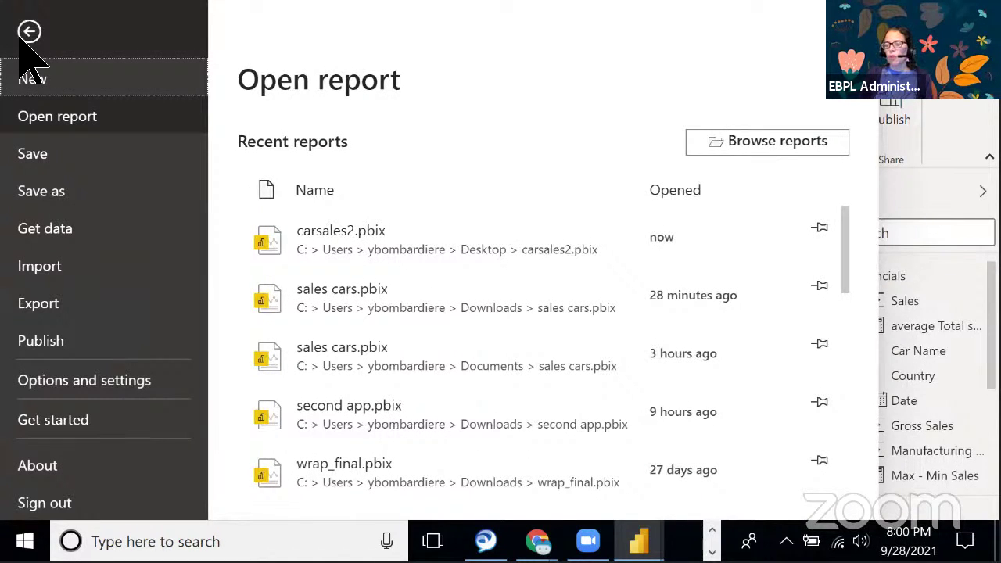
{"action": "left_click", "coordinate": [62, 344]}
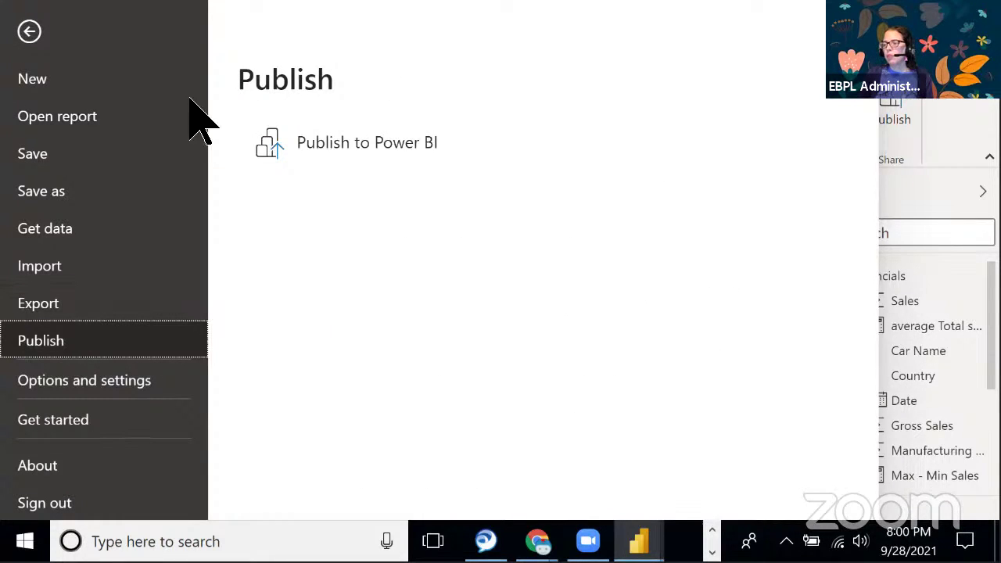
{"action": "left_click", "coordinate": [325, 140]}
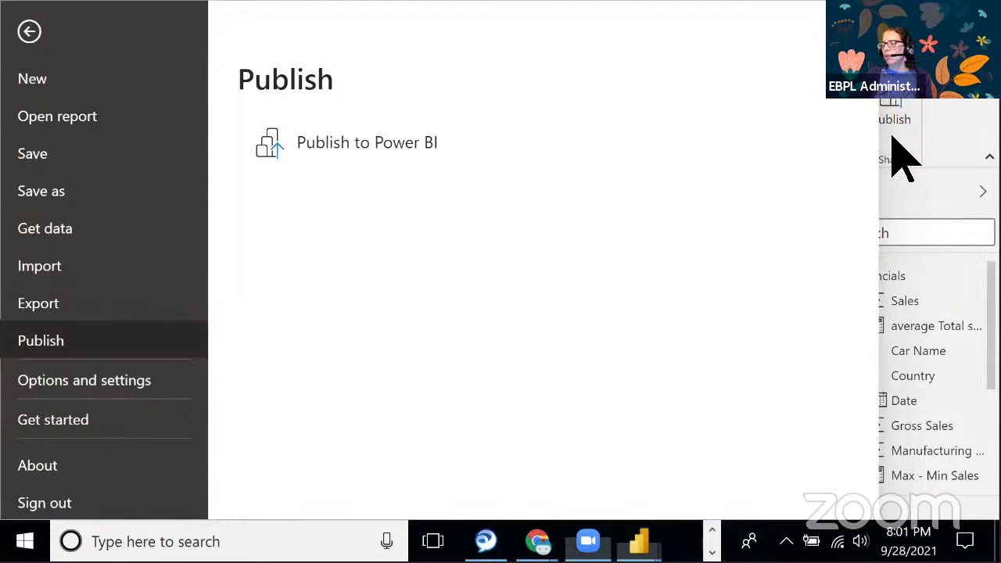
{"action": "left_click", "coordinate": [368, 156]}
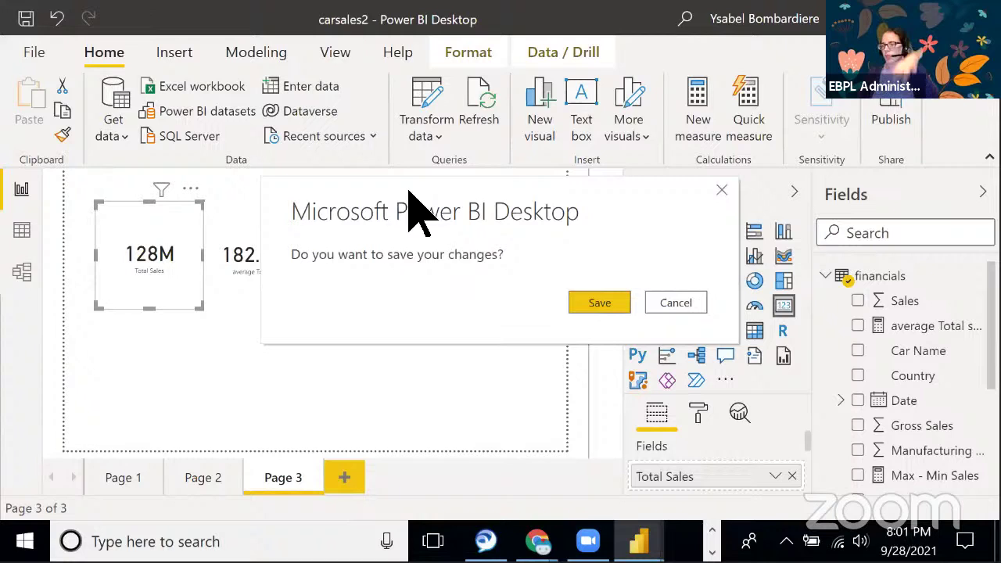
{"action": "left_click", "coordinate": [573, 303]}
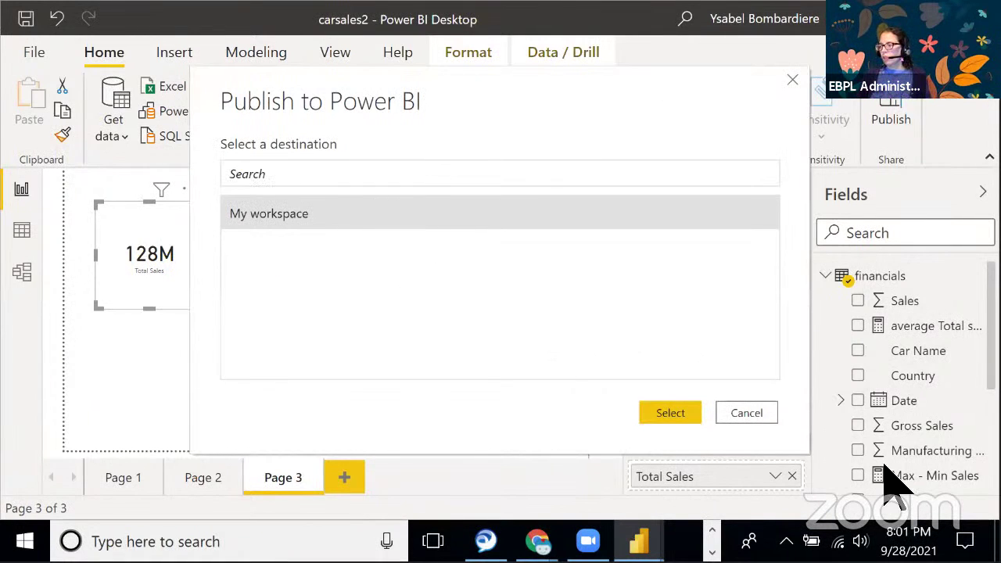
{"action": "left_click", "coordinate": [682, 412]}
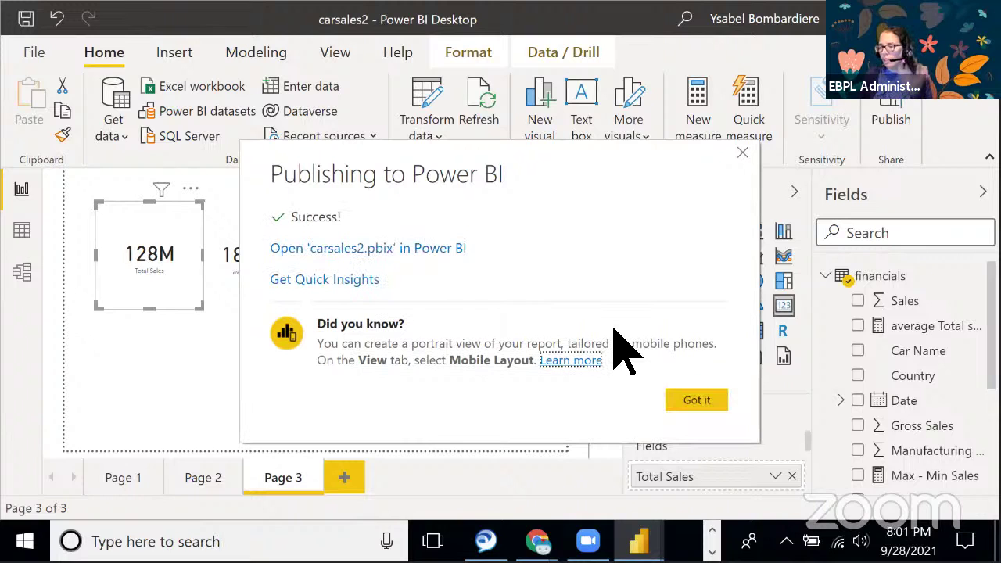
{"action": "left_click", "coordinate": [708, 400]}
Export the carsales2 report to PDF
{"action": "left_click", "coordinate": [33, 53]}
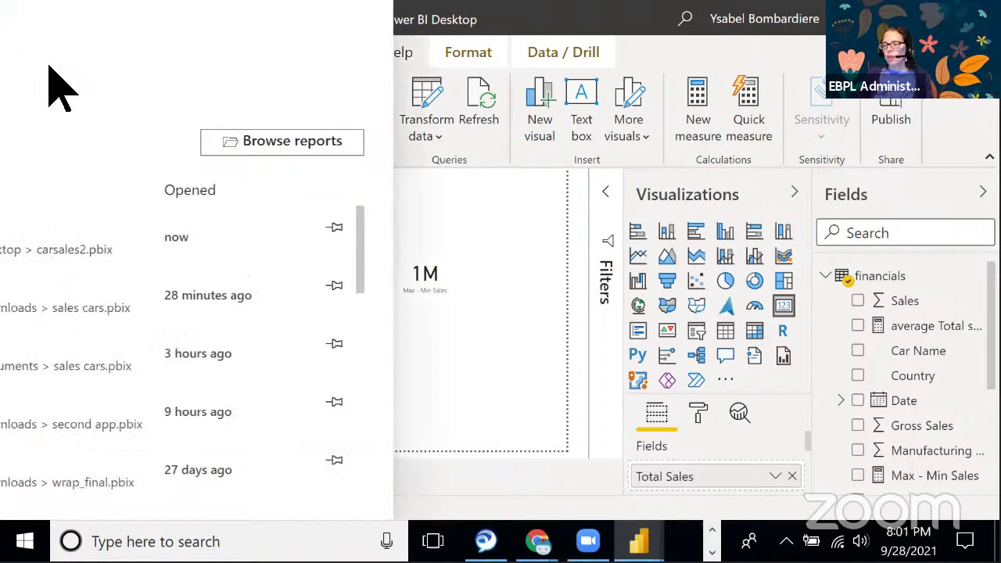
{"action": "left_click", "coordinate": [83, 307]}
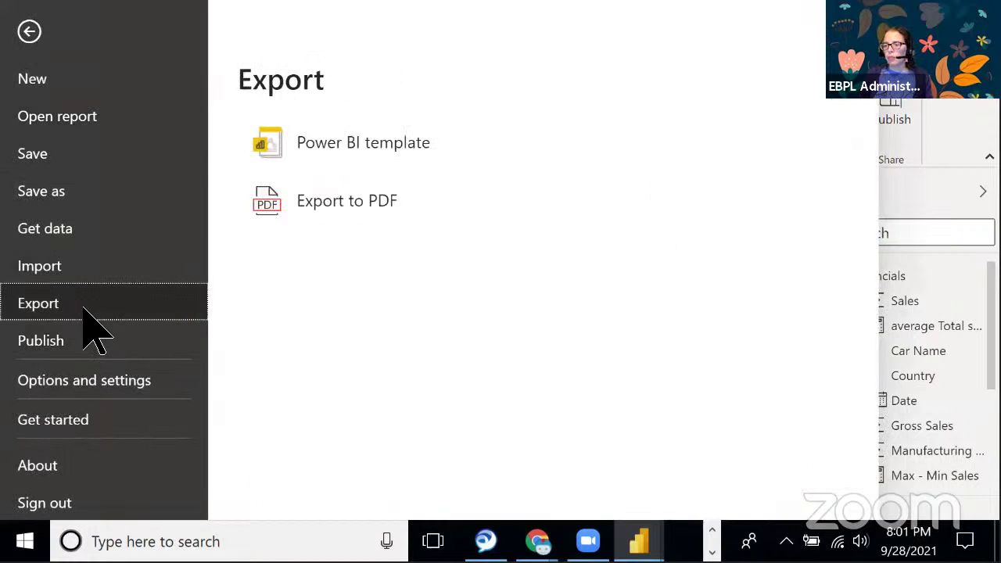
{"action": "left_click", "coordinate": [321, 213]}
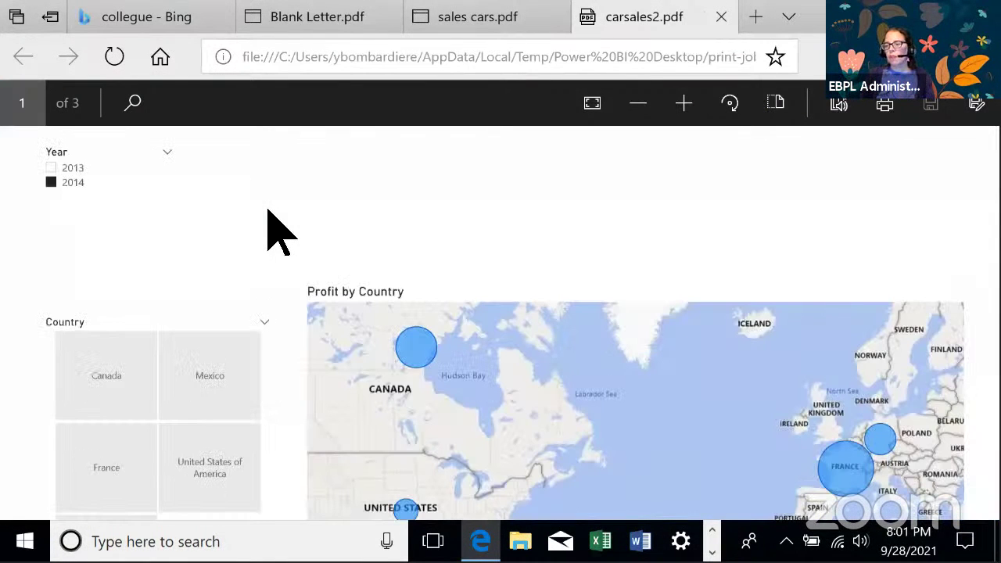
Review the maps, slicers, bar chart and measure cards across all pages of the exported carsales2 PDF
{"action": "left_click", "coordinate": [633, 107]}
{"action": "left_click", "coordinate": [633, 107]}
{"action": "left_click", "coordinate": [634, 107]}
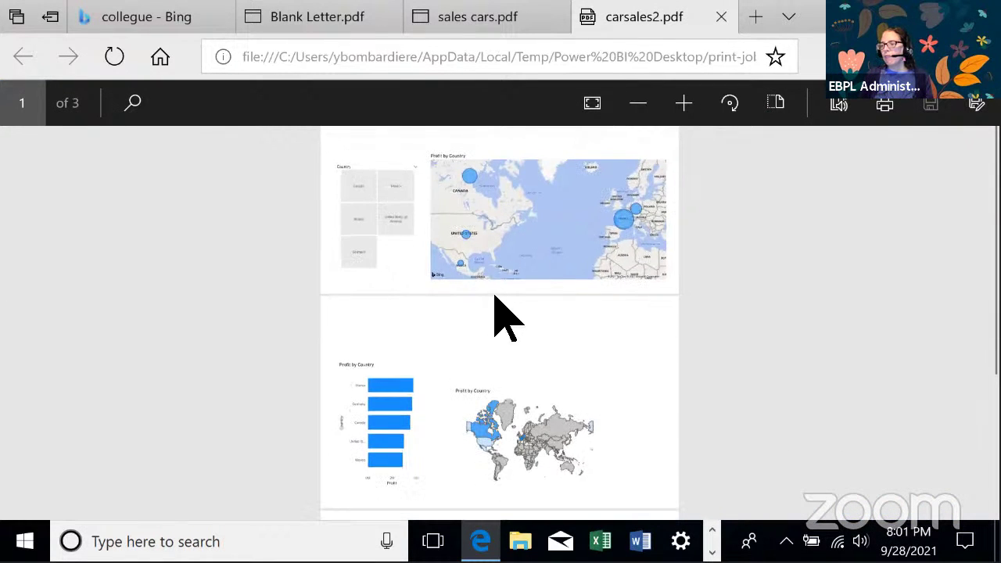
{"action": "scroll", "coordinate": [495, 297], "scroll_direction": "down", "scroll_amount": 3}
{"action": "scroll", "coordinate": [516, 335], "scroll_direction": "up", "scroll_amount": 3}
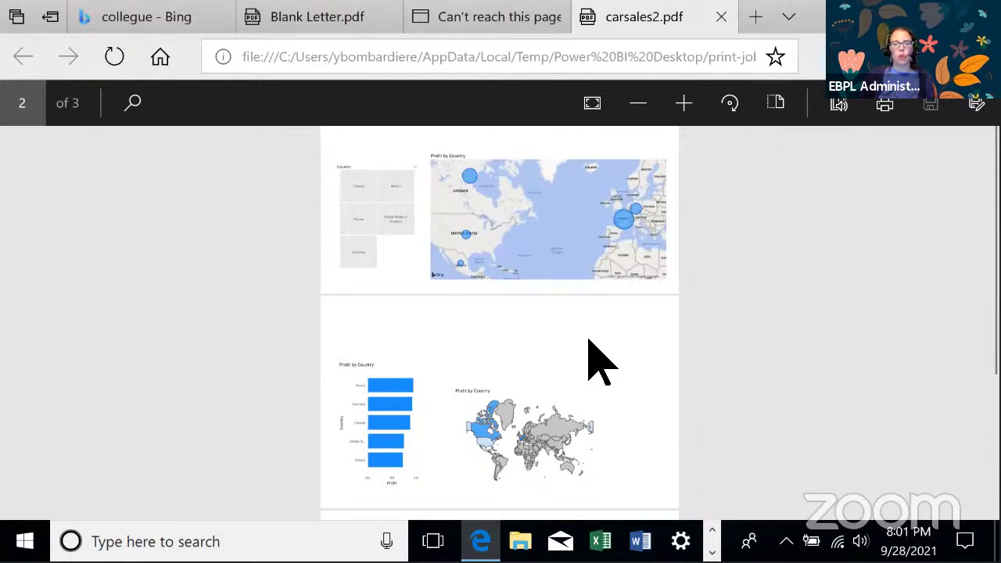
{"action": "scroll", "coordinate": [598, 362], "scroll_direction": "down", "scroll_amount": 3}
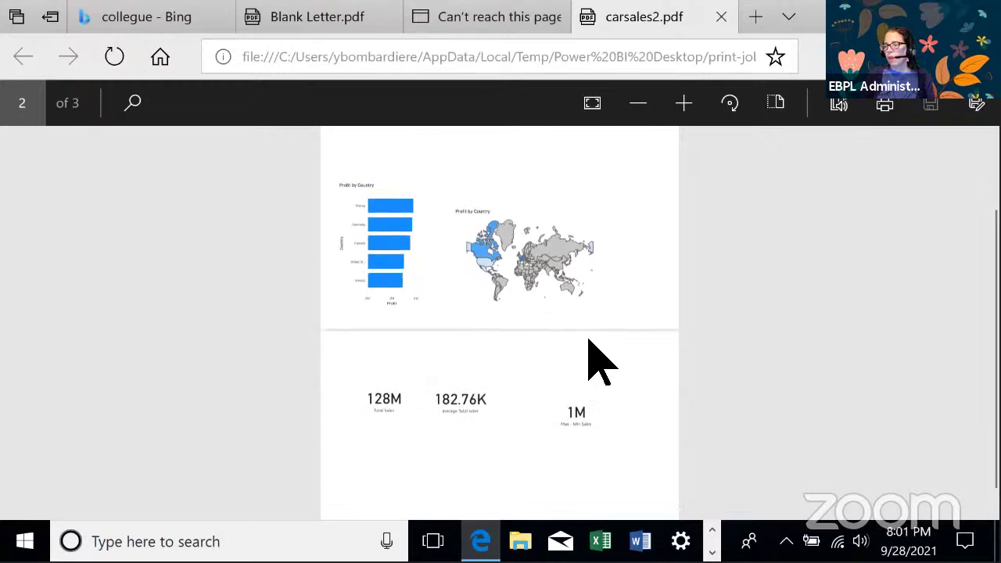
{"action": "scroll", "coordinate": [598, 362], "scroll_direction": "up", "scroll_amount": 3}
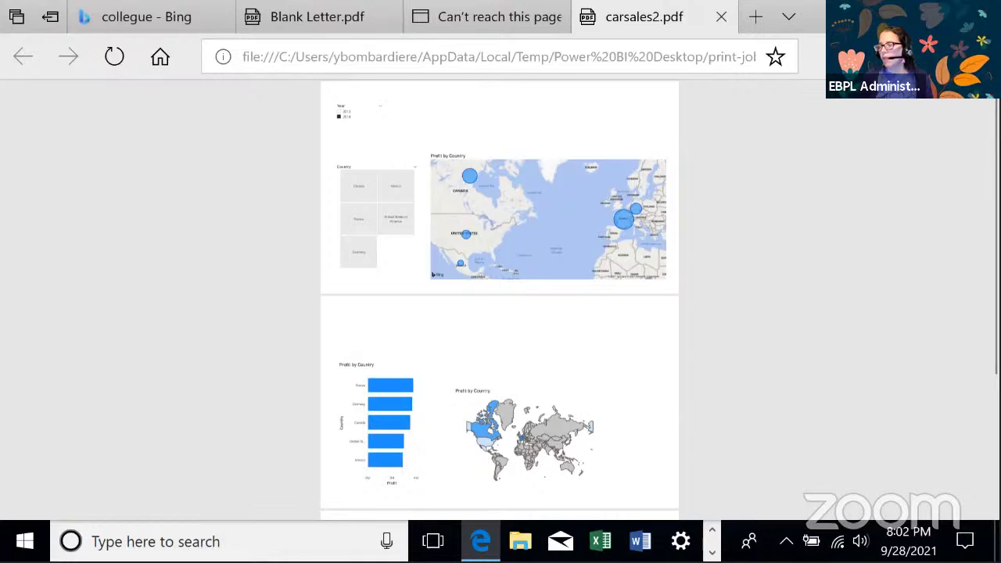
Switch to the sales cars report in Power BI Desktop and view the full Gross Sales Total measure formula
{"action": "key", "text": "alt+Tab"}
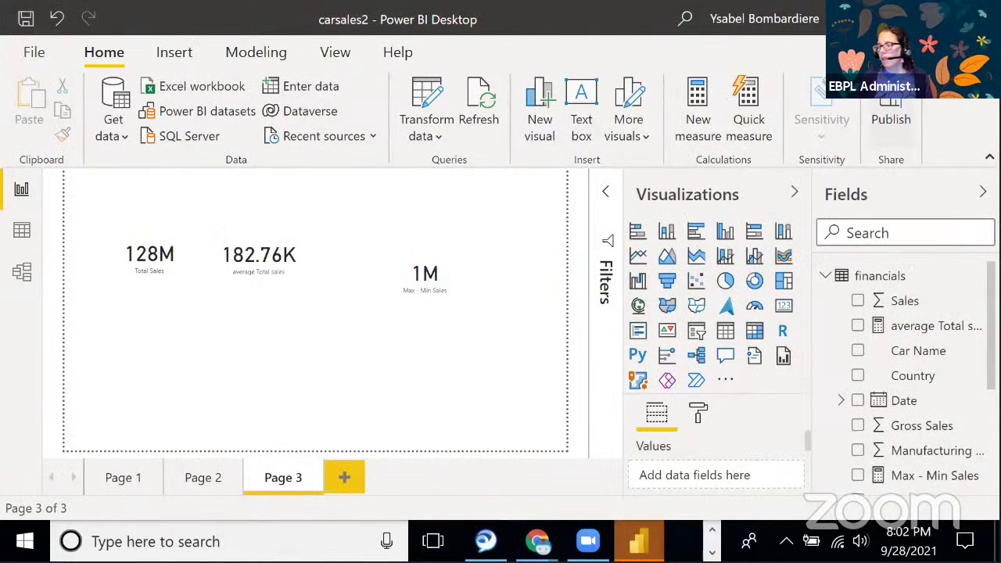
{"action": "mouse_move", "coordinate": [638, 541]}
{"action": "left_click", "coordinate": [753, 488]}
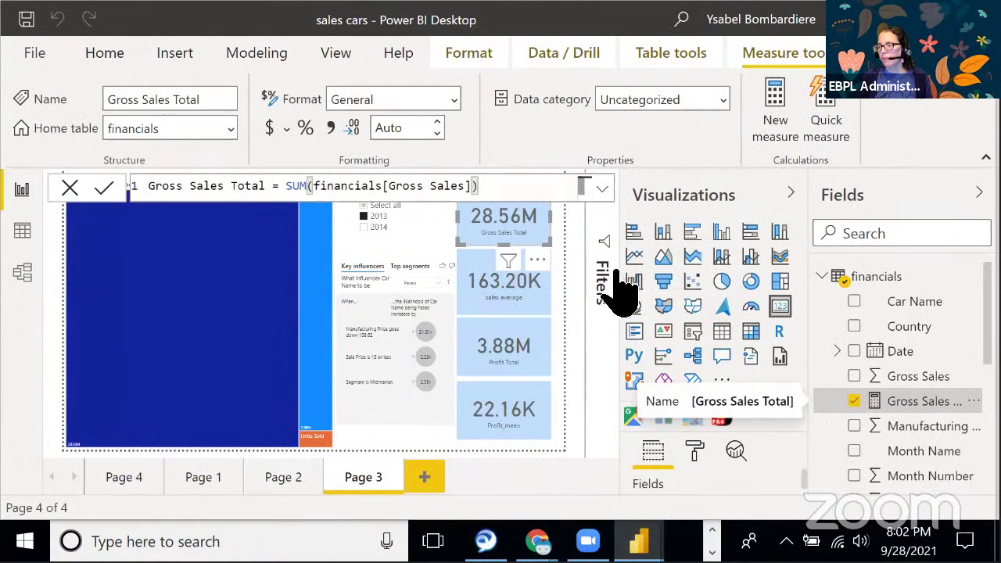
{"action": "left_click", "coordinate": [602, 189]}
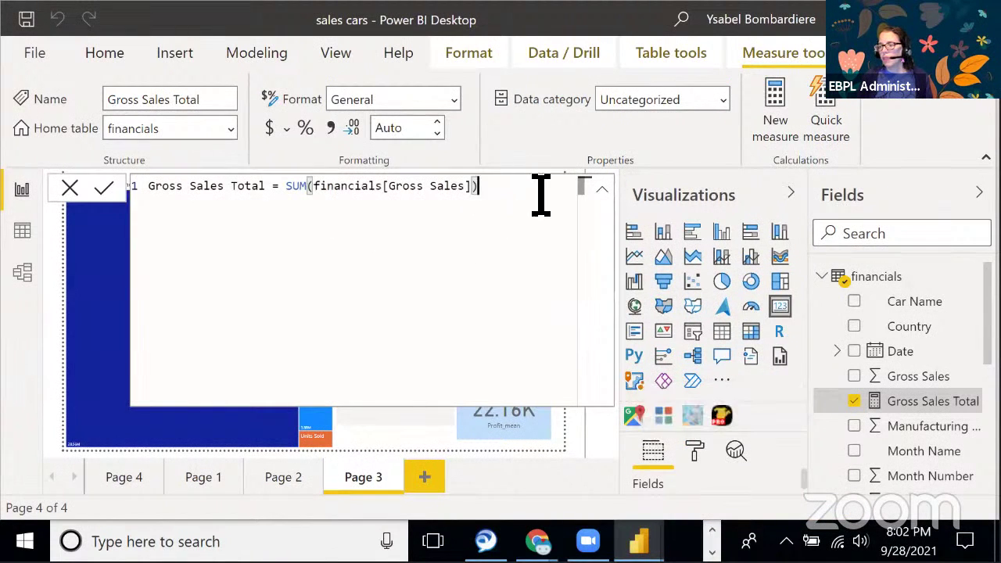
{"action": "left_click", "coordinate": [602, 190]}
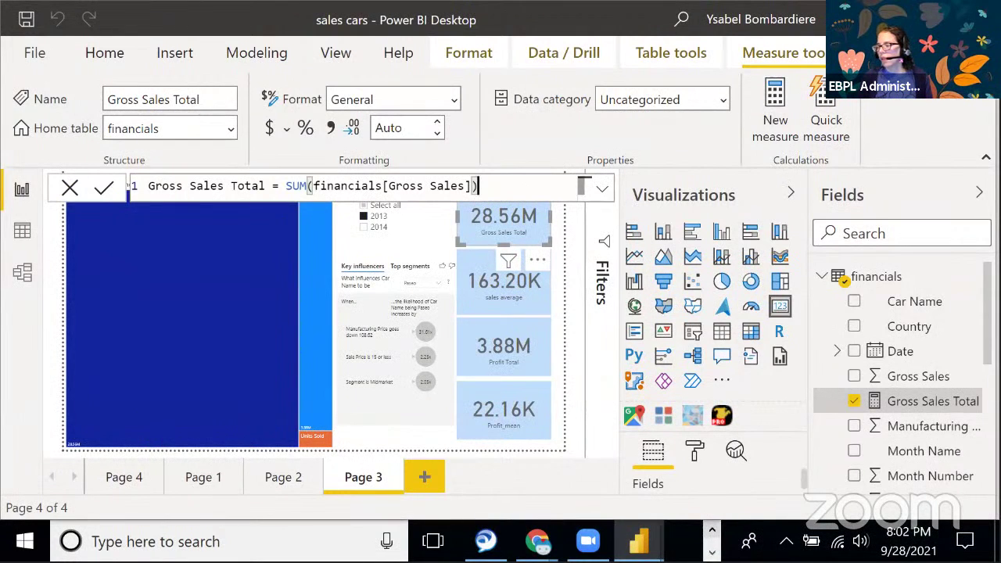
Examine the visuals on Page 2, Page 4, Page 1 and Page 3 of the sales cars report, including the Gross Sales treemap tile
{"action": "left_click", "coordinate": [284, 495]}
{"action": "left_click", "coordinate": [282, 479]}
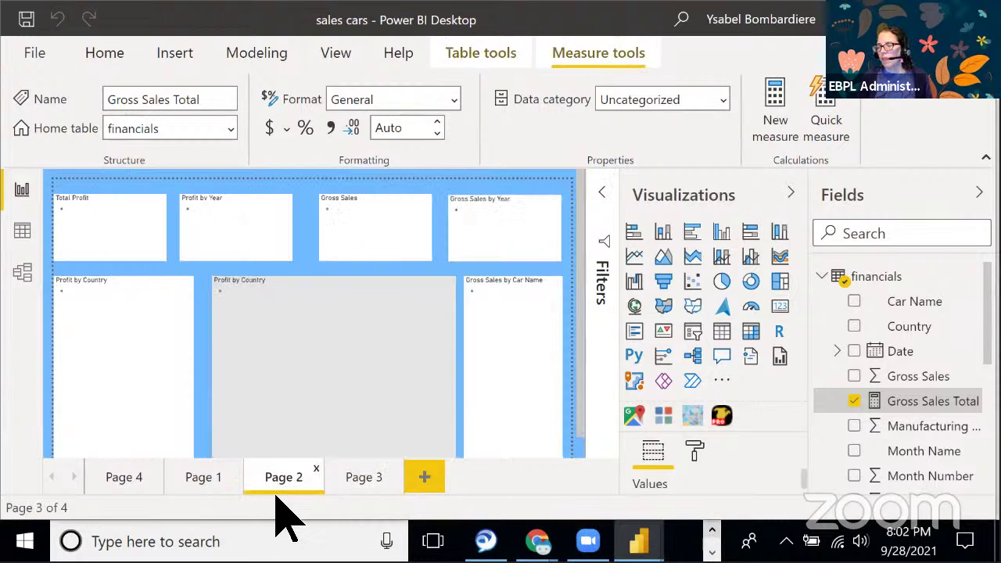
{"action": "left_click", "coordinate": [196, 477]}
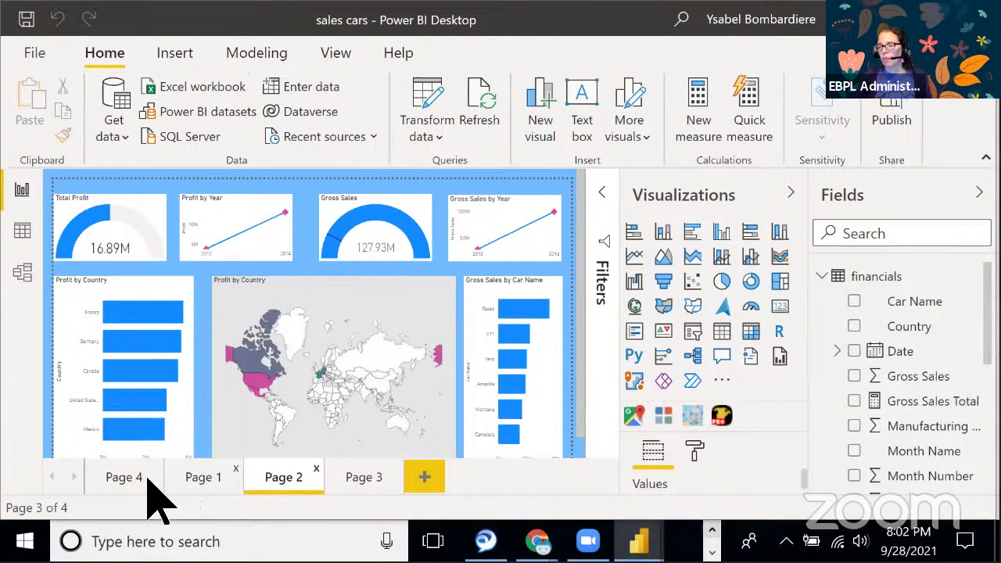
{"action": "left_click", "coordinate": [121, 479]}
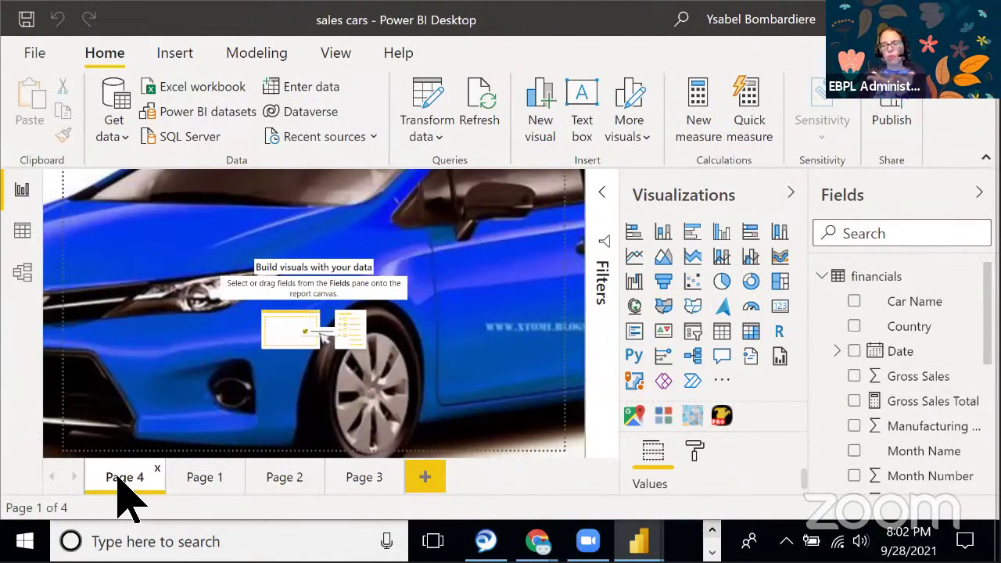
{"action": "left_click", "coordinate": [208, 473]}
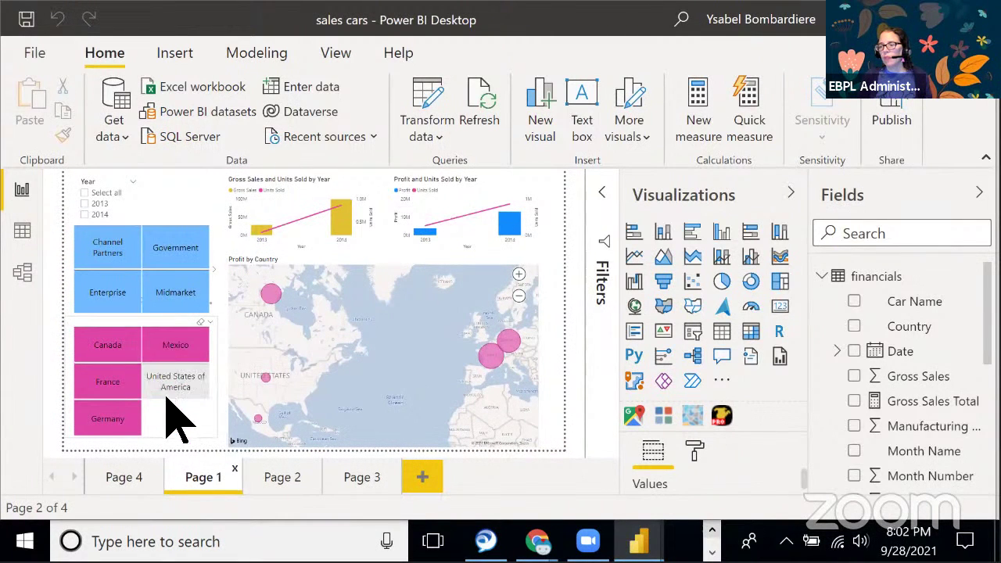
{"action": "left_click", "coordinate": [271, 478]}
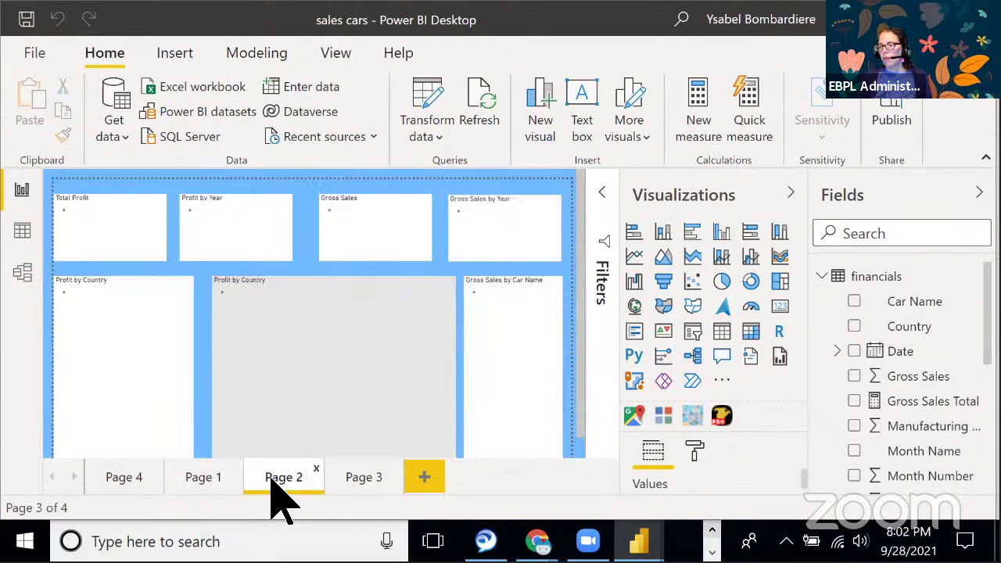
{"action": "left_click", "coordinate": [353, 482]}
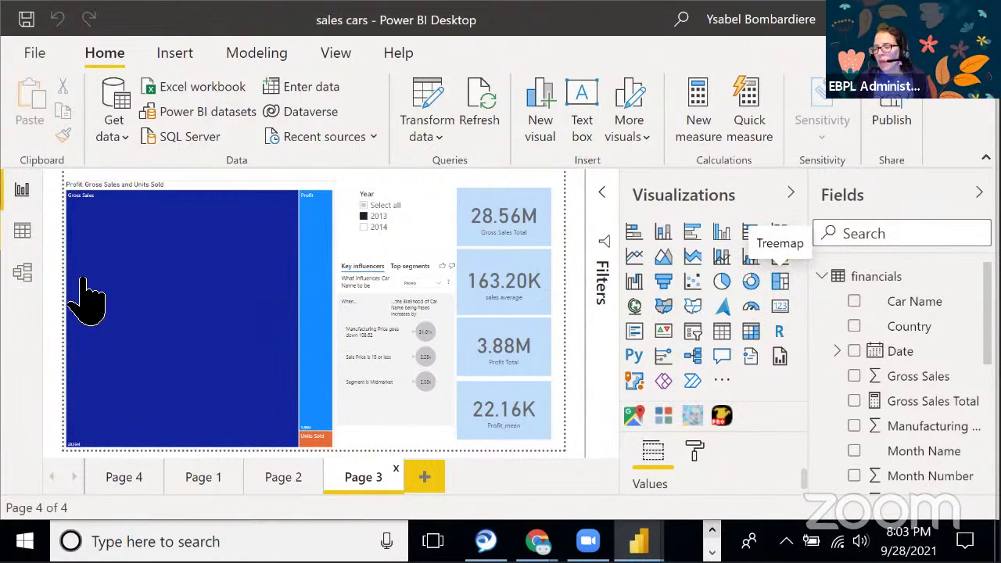
{"action": "mouse_move", "coordinate": [227, 355]}
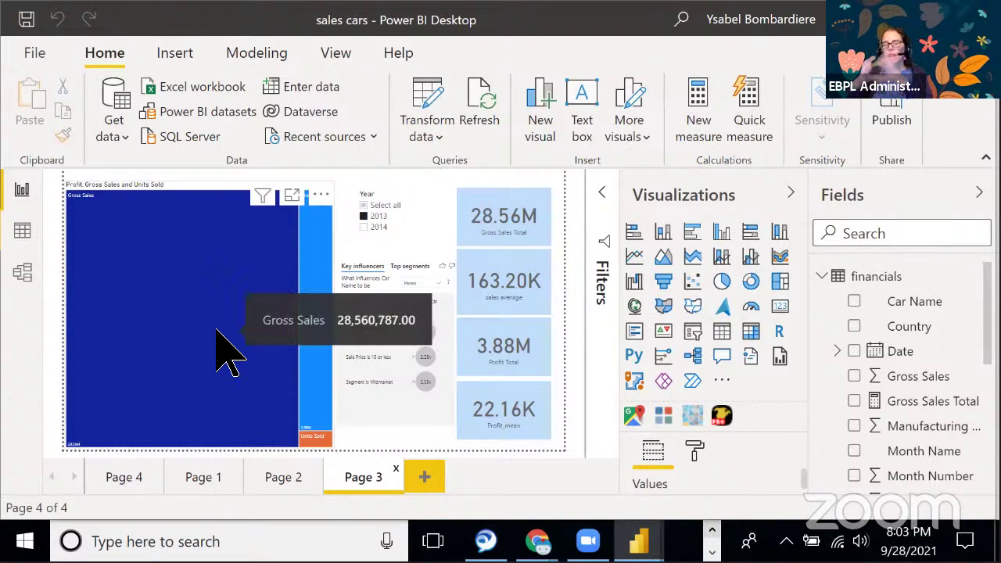